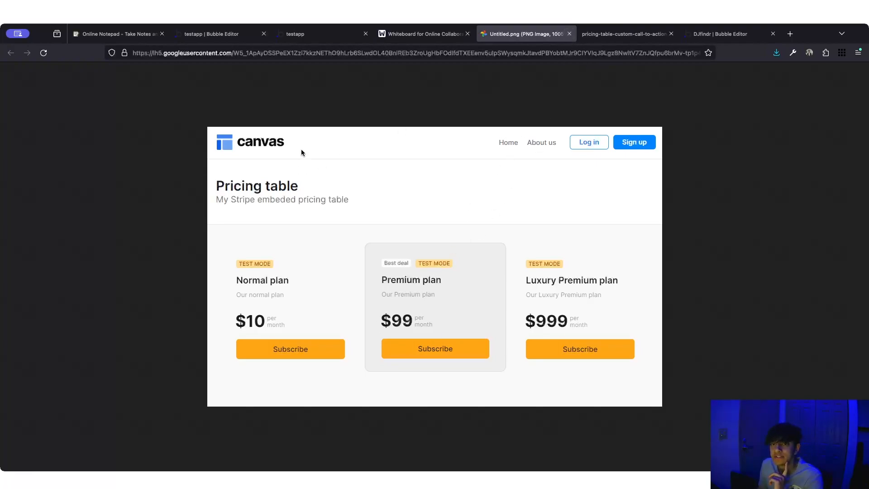
- Close the Untitled.png screenshot to show the Stripe custom call-to-action pricing table image
left_click(569, 33)
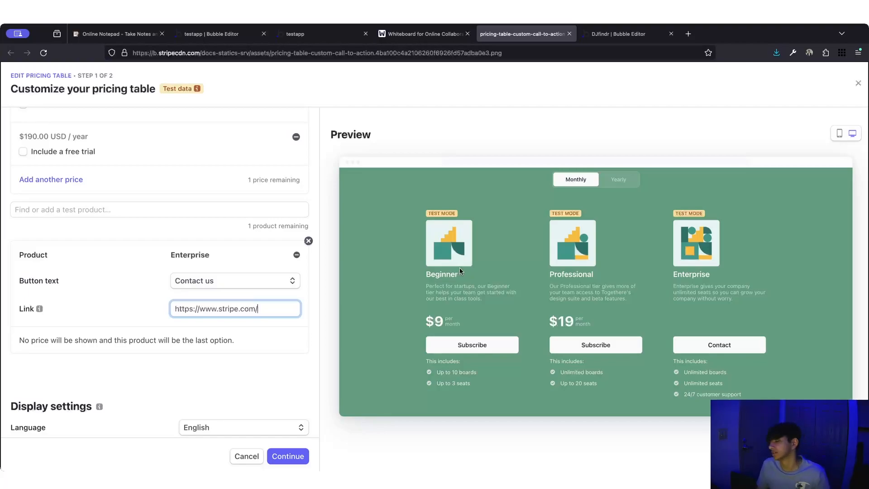
- Close the Stripe image and briefly run the app as the second user
left_click(569, 34)
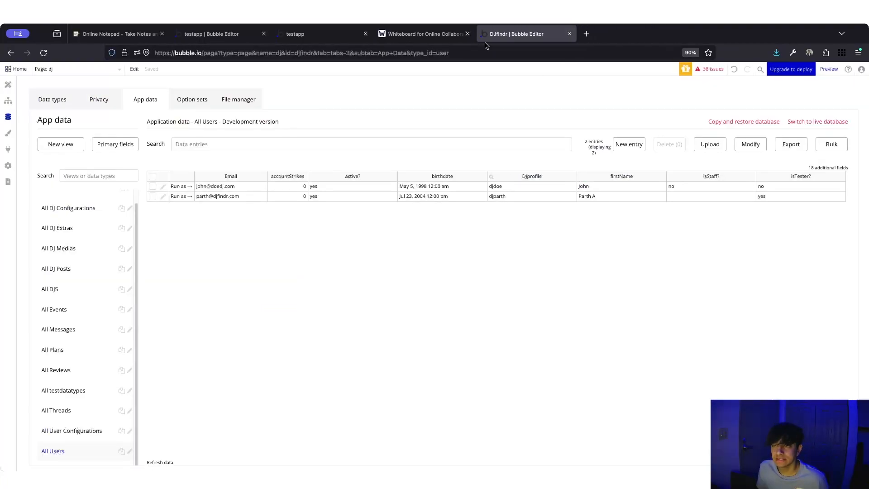
left_click(181, 186)
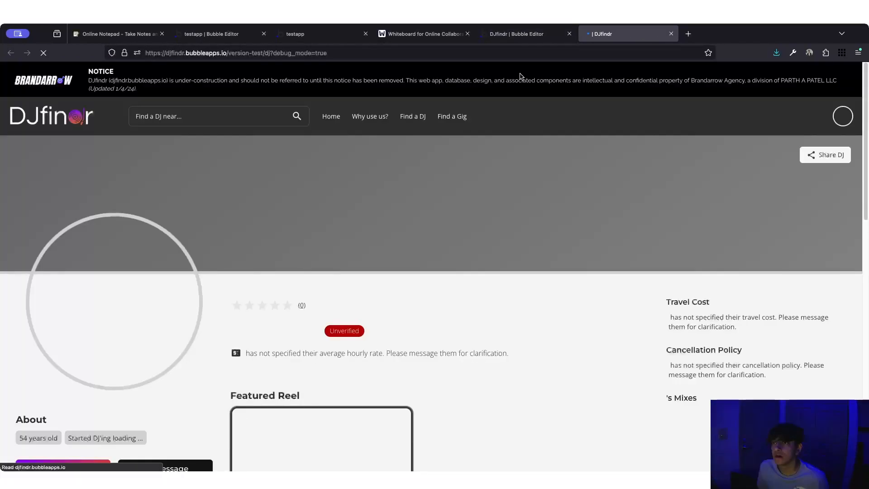
left_click(672, 34)
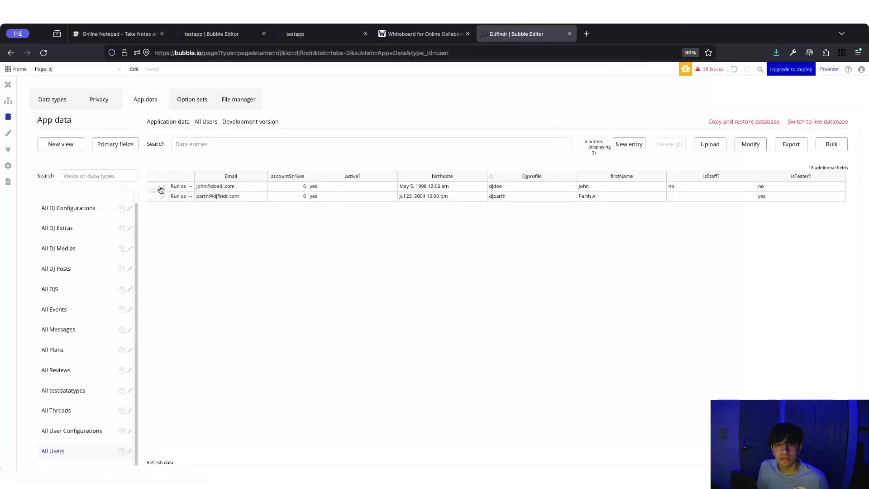
- Set the first User Configuration to OnboardingComplete no and onboardingStep 5, and save
left_click(72, 430)
left_click(164, 188)
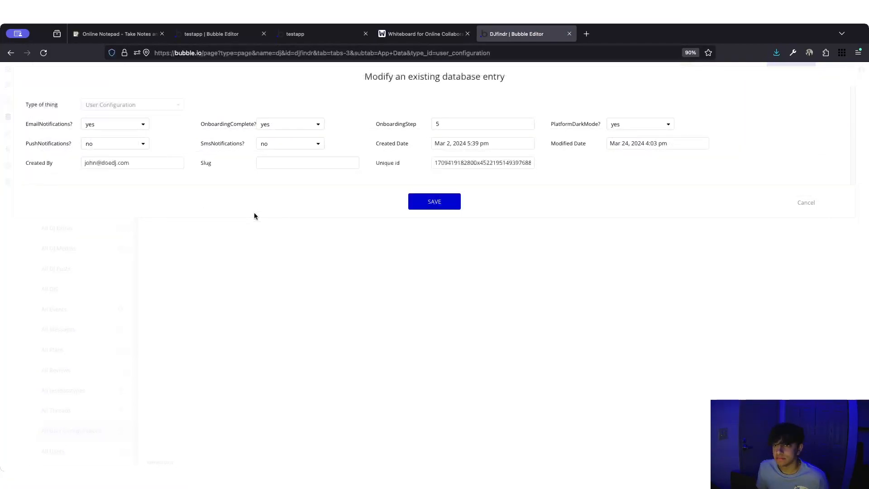
left_click(316, 128)
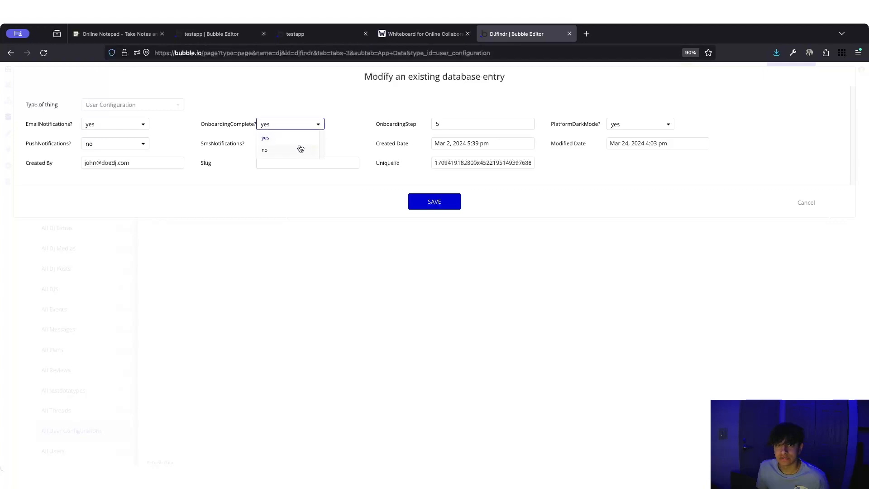
left_click(299, 151)
left_click_drag(473, 123, 408, 122)
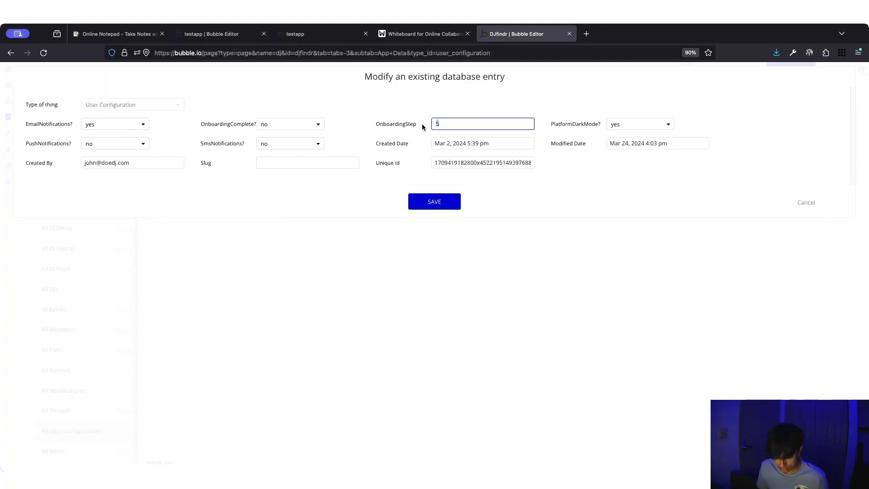
type("4")
key("BackSpace")
type("5")
left_click(448, 202)
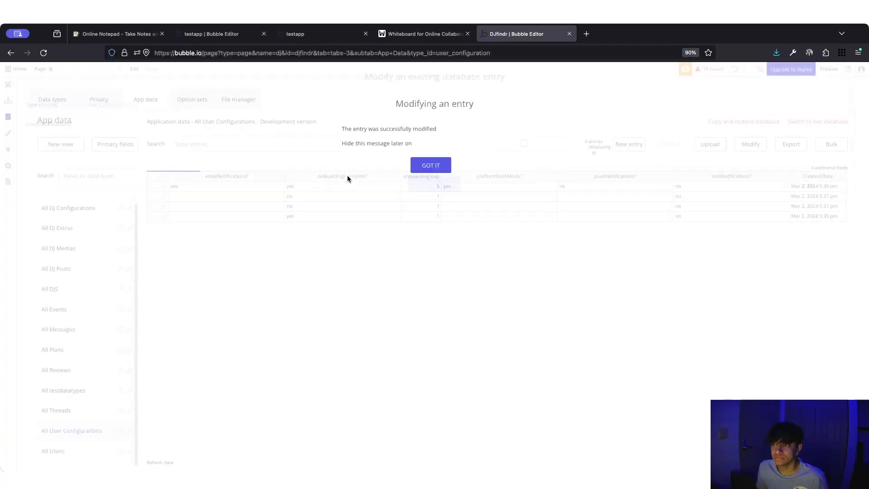
- Dismiss the success message and switch the editor to the onboarding page
left_click(446, 168)
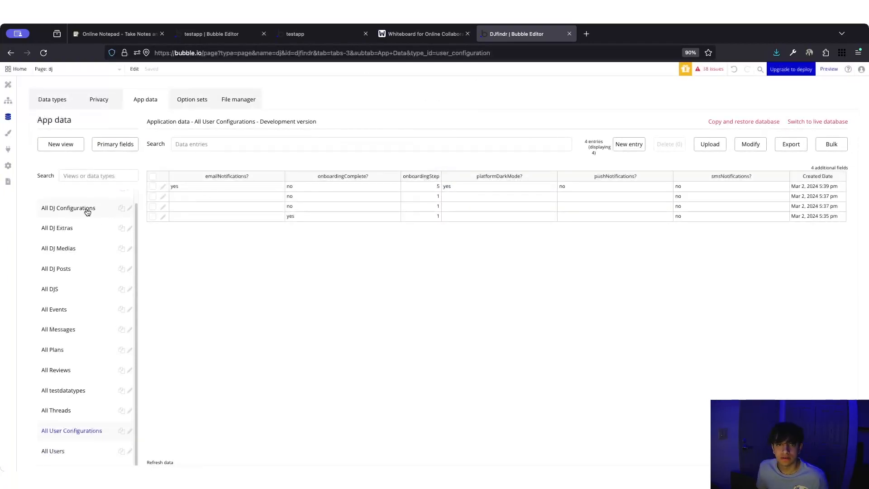
left_click(109, 70)
left_click(172, 118)
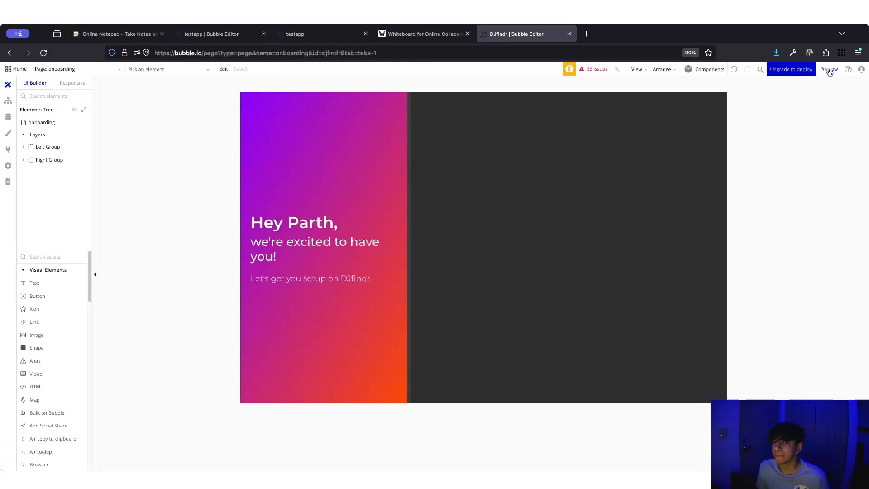
- Preview the onboarding page with ?debug_mode=true removed from the URL
left_click(829, 69)
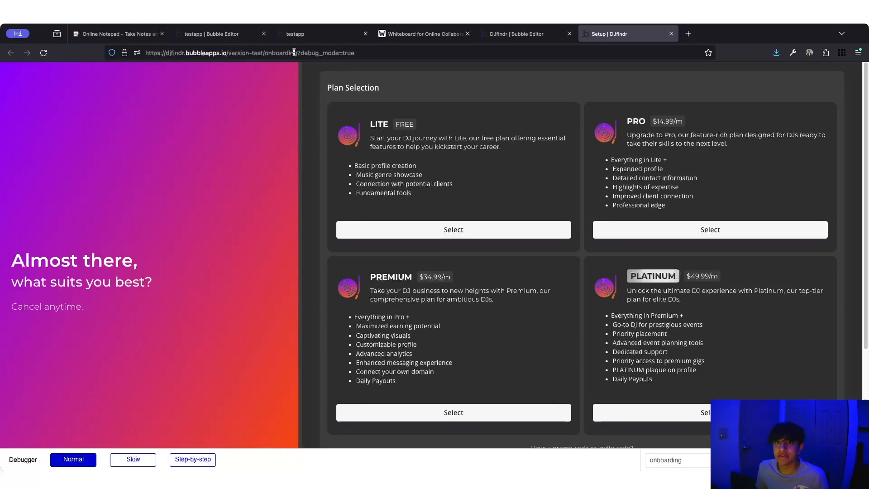
left_click_drag(297, 52, 355, 53)
key("BackSpace")
key("Return")
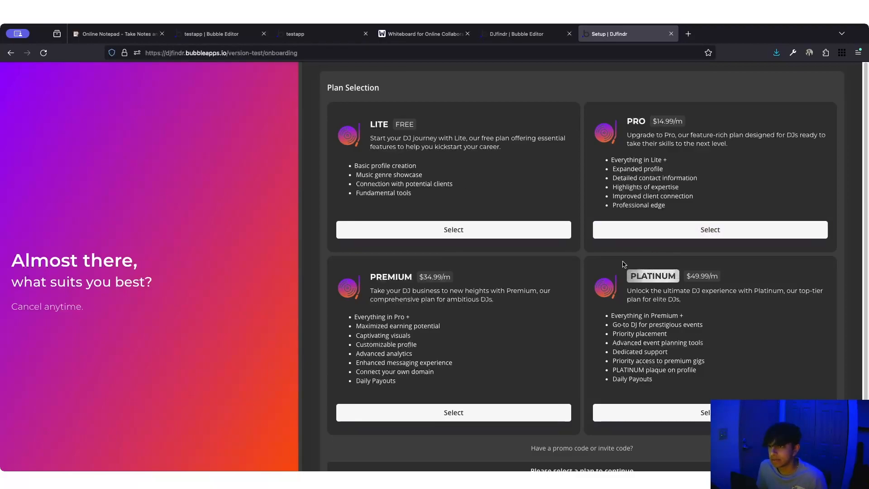
- Review the PLATINUM and Premium card texts, then return to the editor's app data
left_click_drag(631, 274, 673, 277)
left_click(670, 275)
left_click_drag(666, 275, 627, 279)
left_click(663, 261)
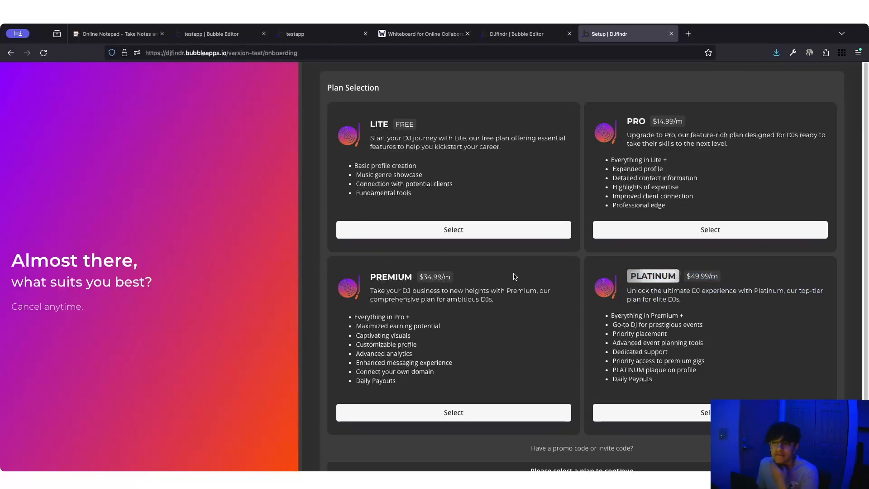
left_click_drag(445, 299, 370, 298)
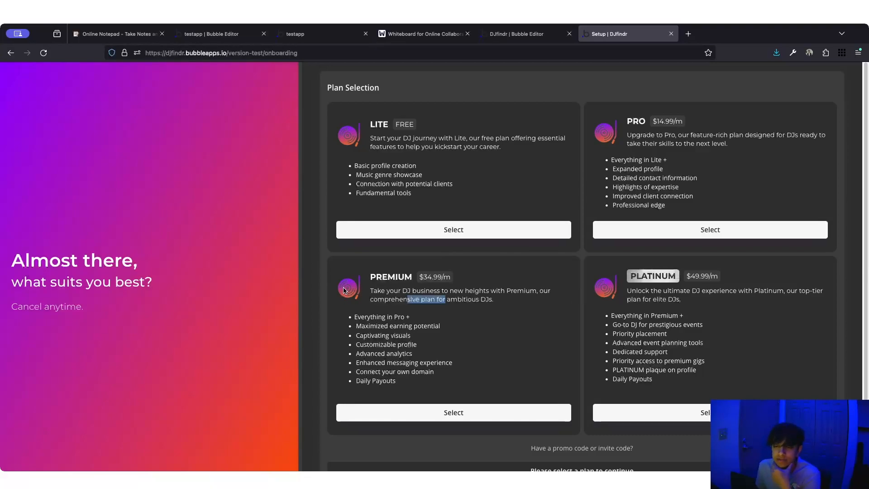
left_click(409, 379)
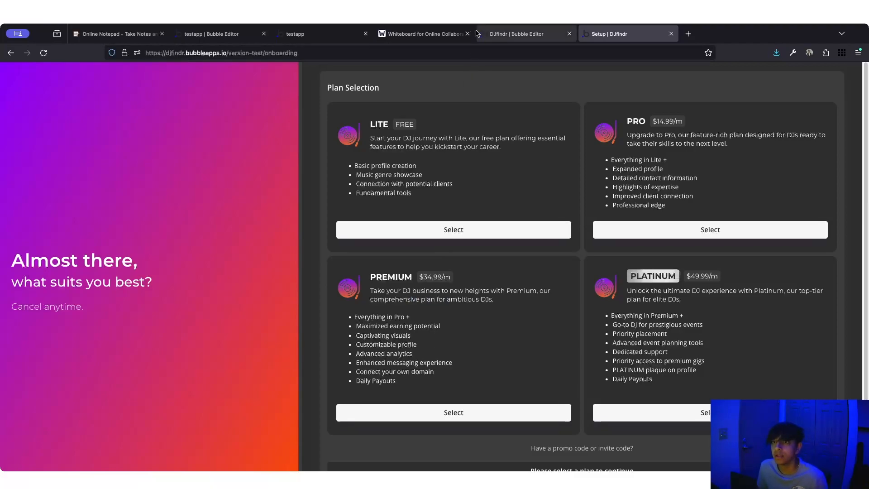
left_click(498, 34)
left_click(8, 117)
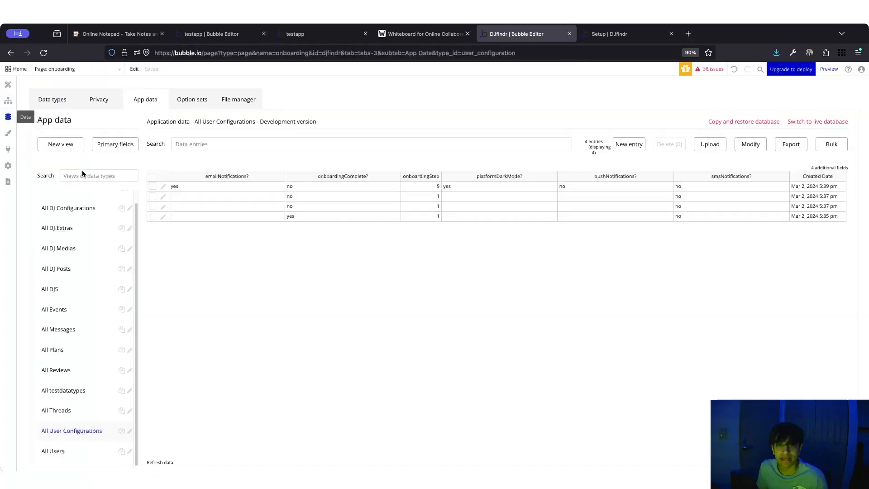
- Compare the Platinum entry's DisplayFeatures in All Plans with the preview, cancelling without changes
left_click(72, 354)
left_click(164, 187)
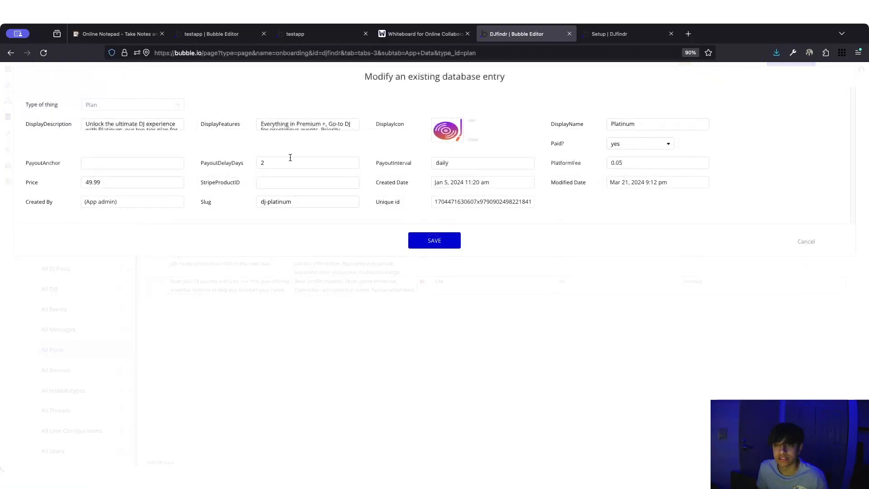
left_click(347, 128)
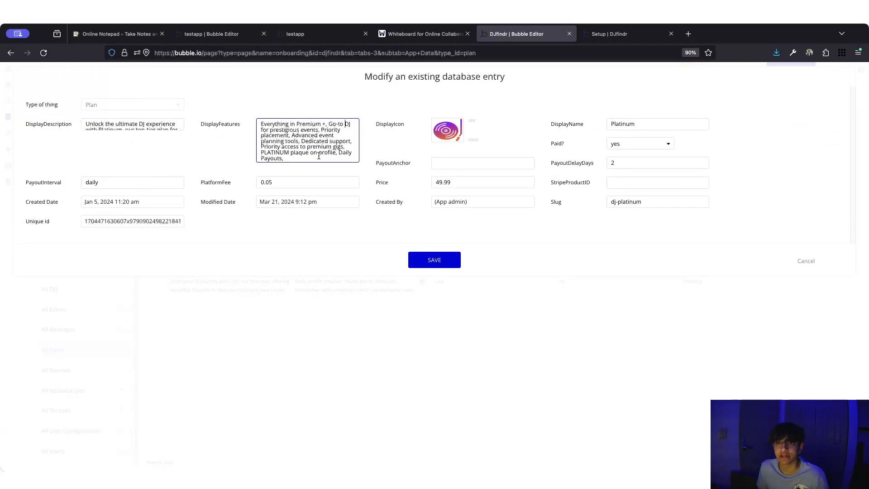
left_click(652, 33)
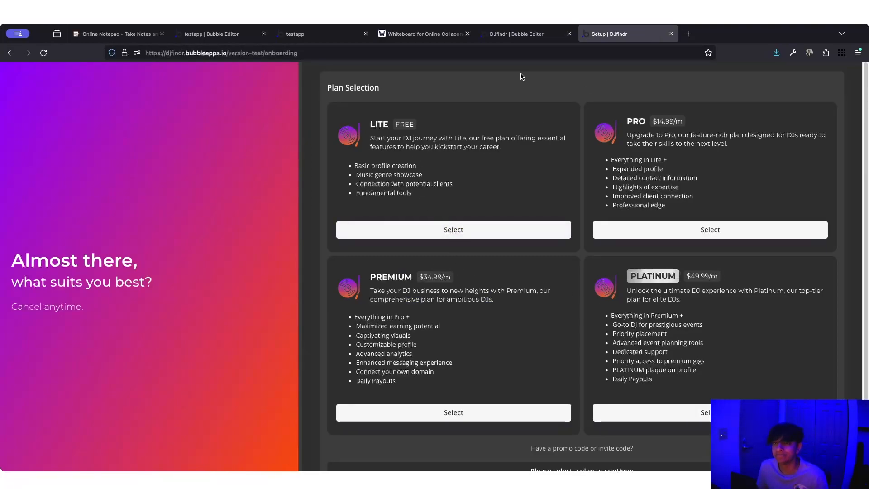
left_click(511, 35)
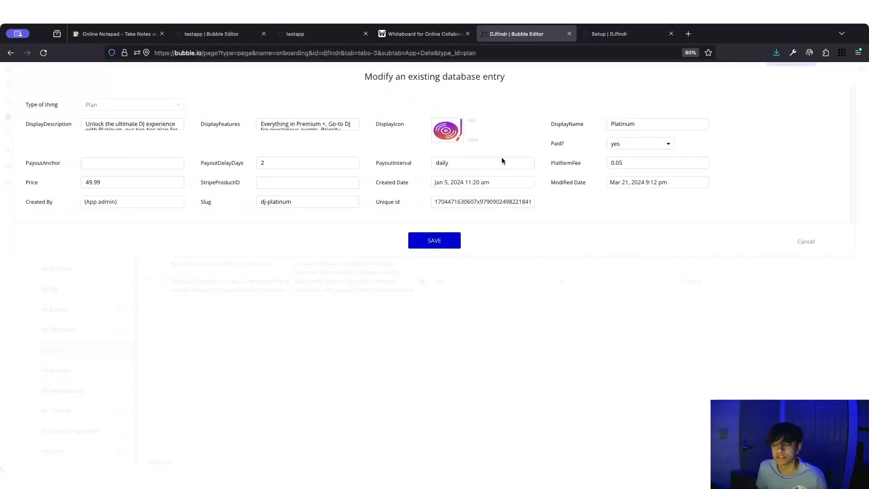
left_click(808, 242)
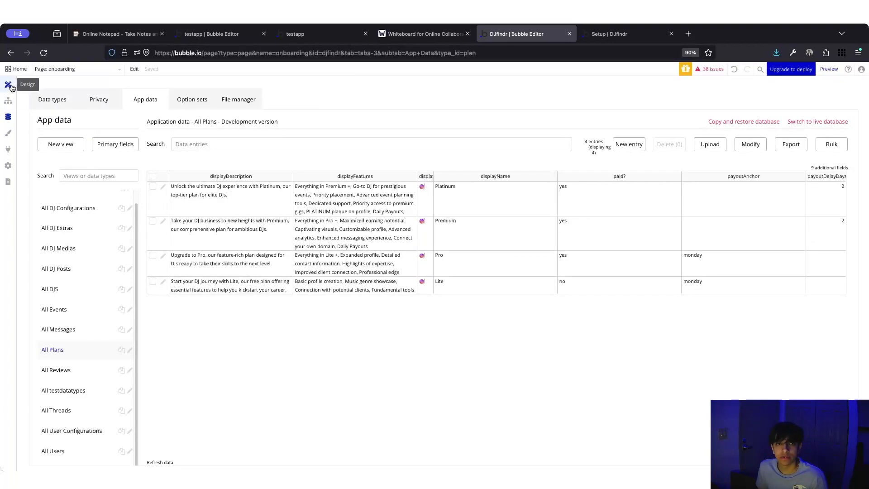
left_click(9, 85)
left_click(609, 34)
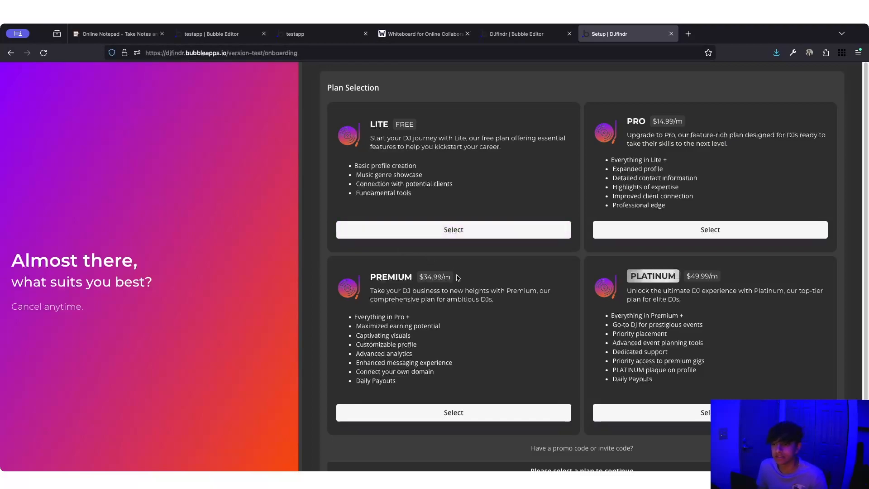
- Select LITE, PRO, PLATINUM, PREMIUM, LITE, then PRO, ending on PRO at $14.99/m
scroll(457, 278, "down", 1)
left_click(461, 204)
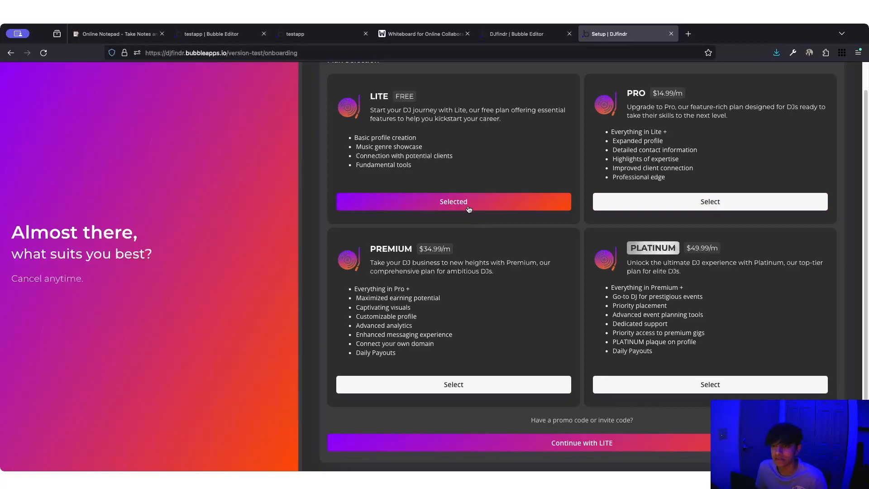
left_click(604, 200)
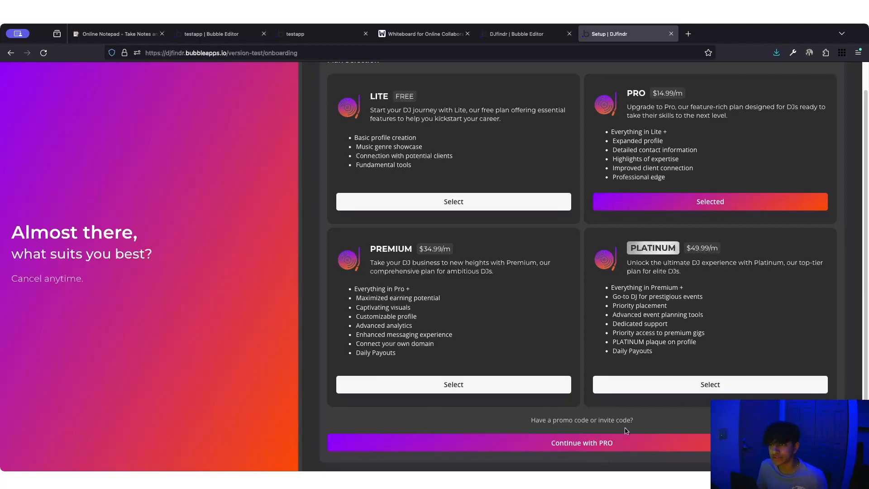
left_click(650, 386)
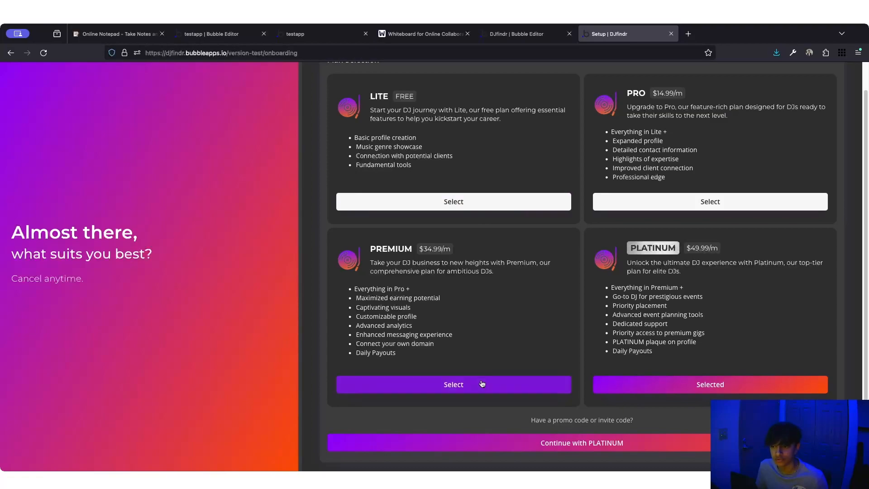
left_click(452, 384)
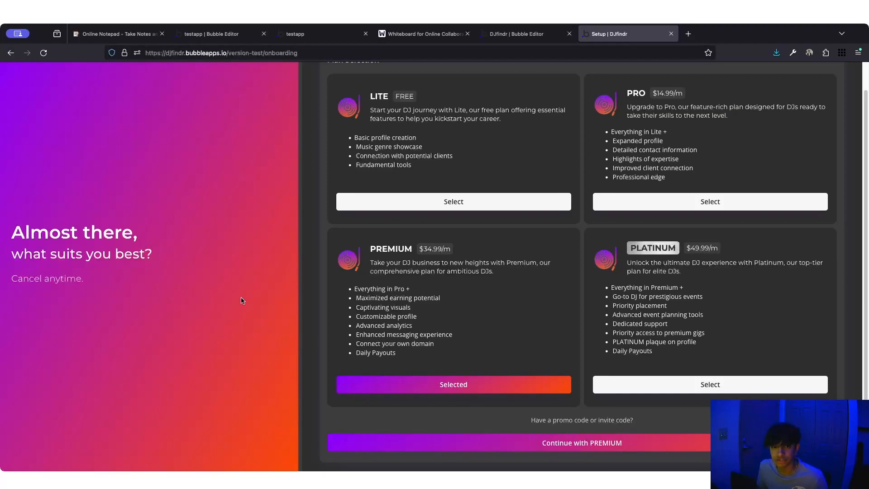
left_click(485, 201)
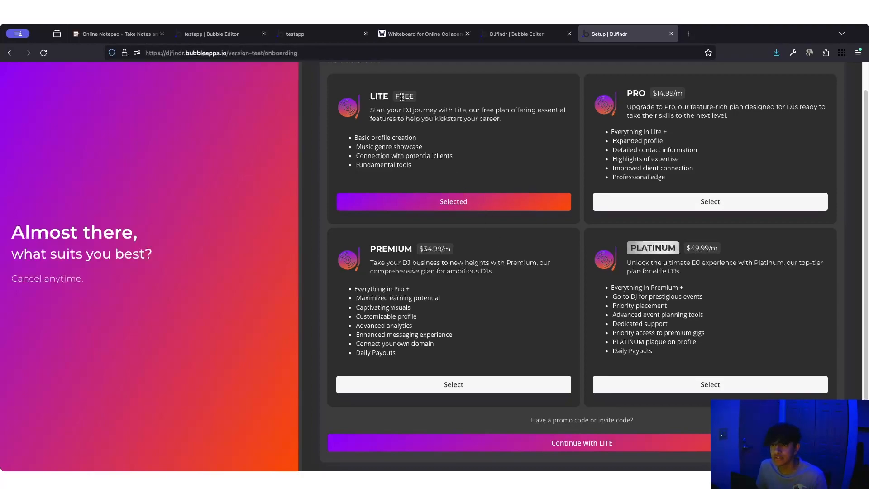
left_click(683, 200)
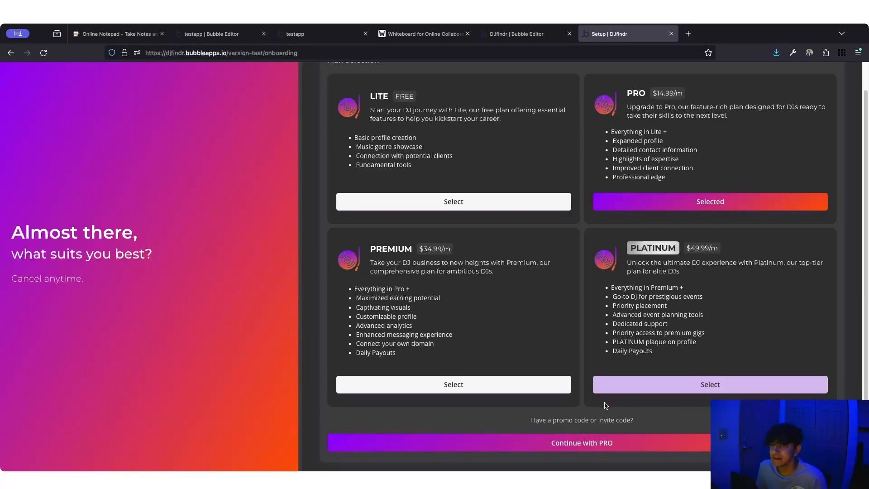
- Continue with PRO and enter the test card number and security code
left_click(579, 443)
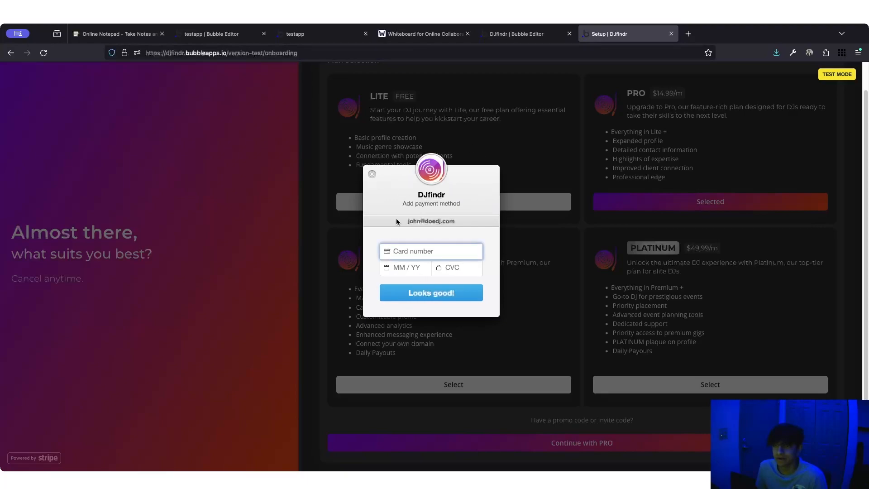
left_click(456, 252)
type("4242 4242 4242 4242")
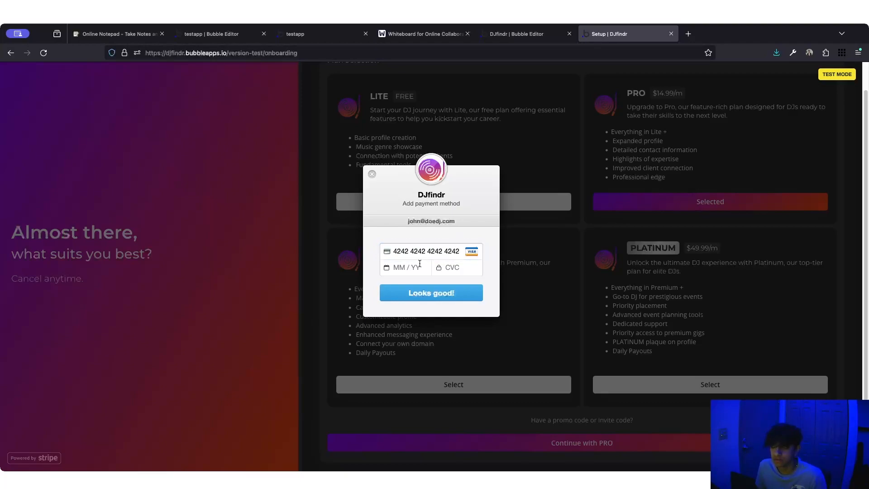
type("03 / 2323")
left_click(457, 266)
type("232")
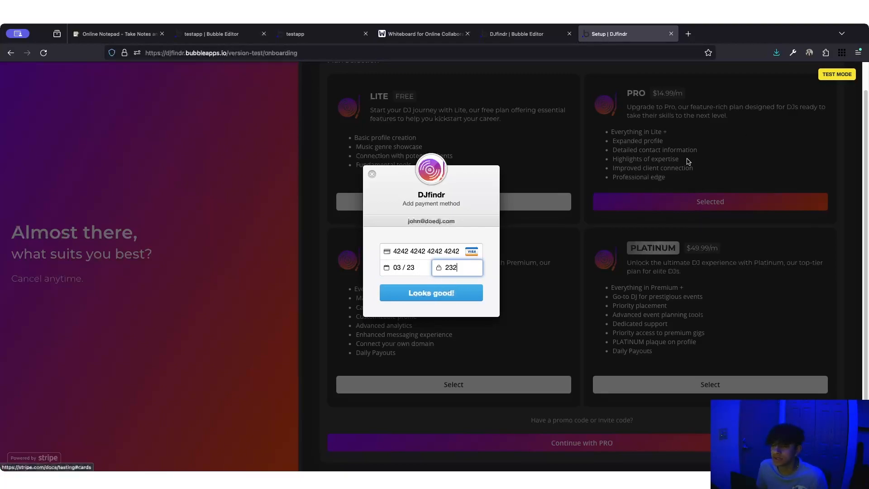
- Submit the payment with expiry year 25 and decline Firefox's offer to save the card
left_click(440, 297)
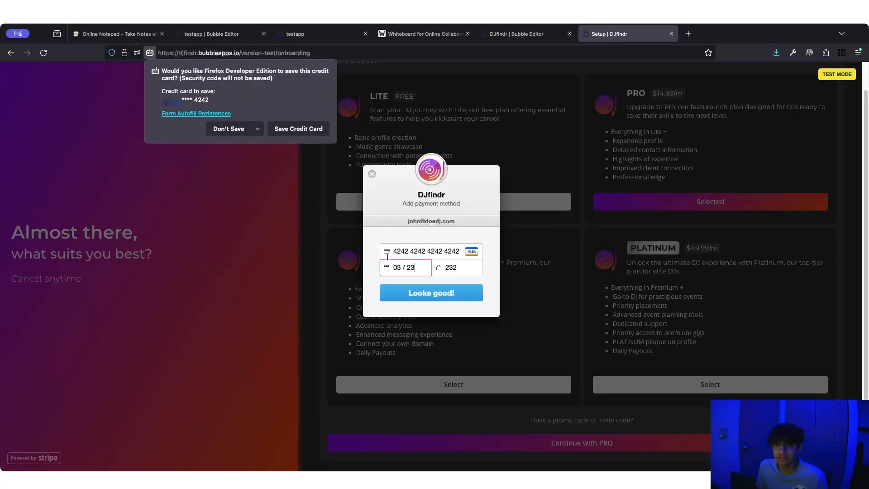
key("BackSpace")
key("Return")
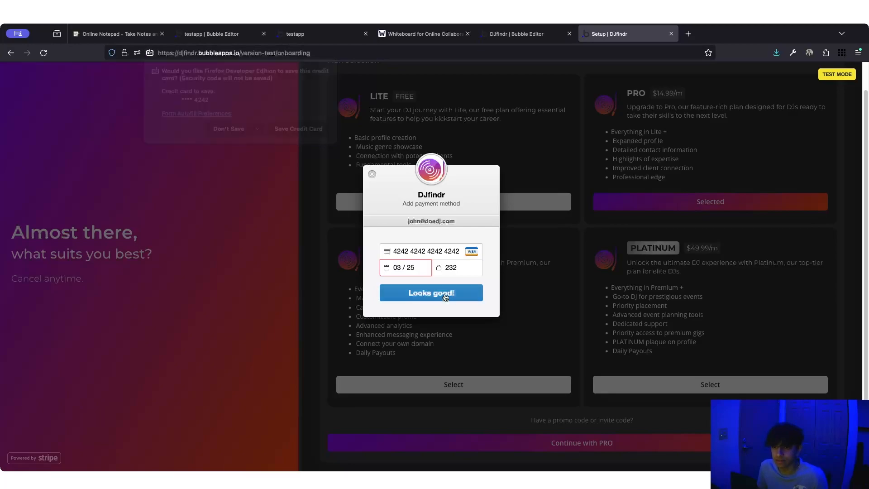
left_click(228, 128)
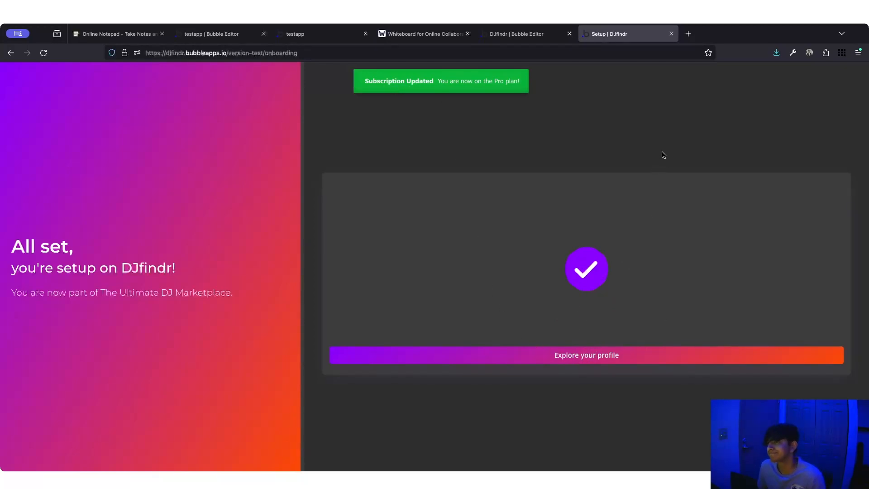
- Close the DJfindr tabs and reload the Brandarrow testapp pricing page
left_click(671, 33)
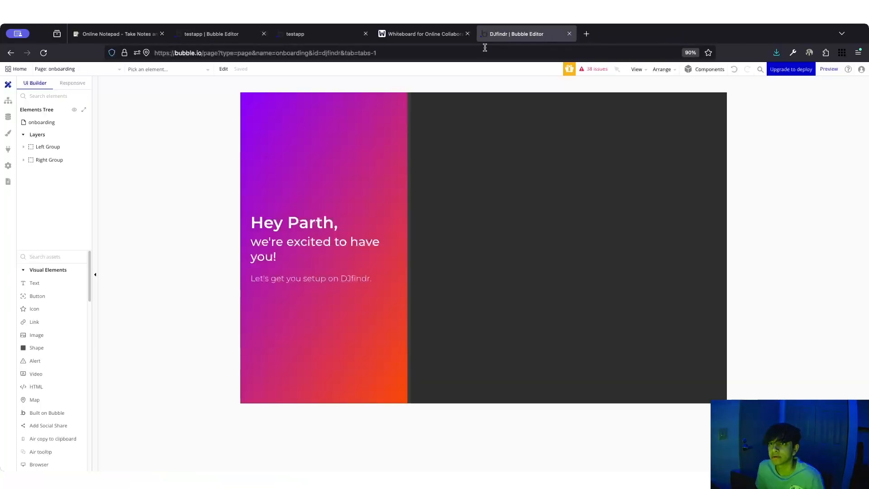
left_click(570, 34)
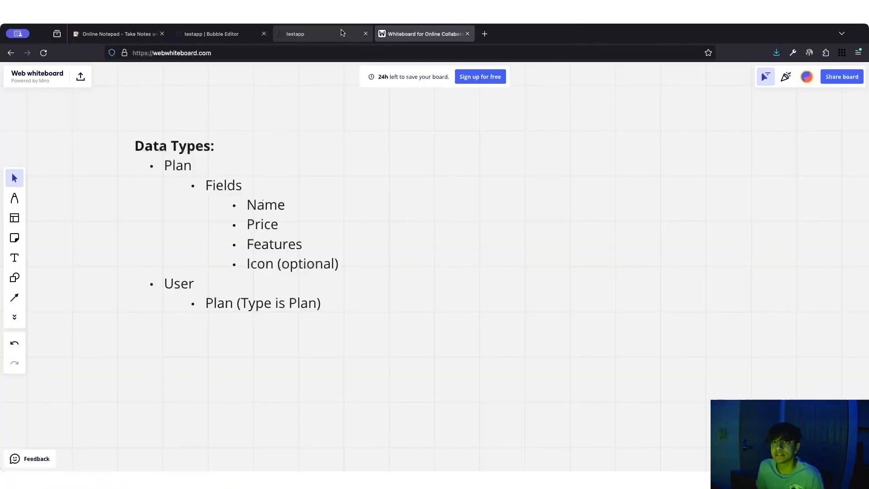
left_click(324, 34)
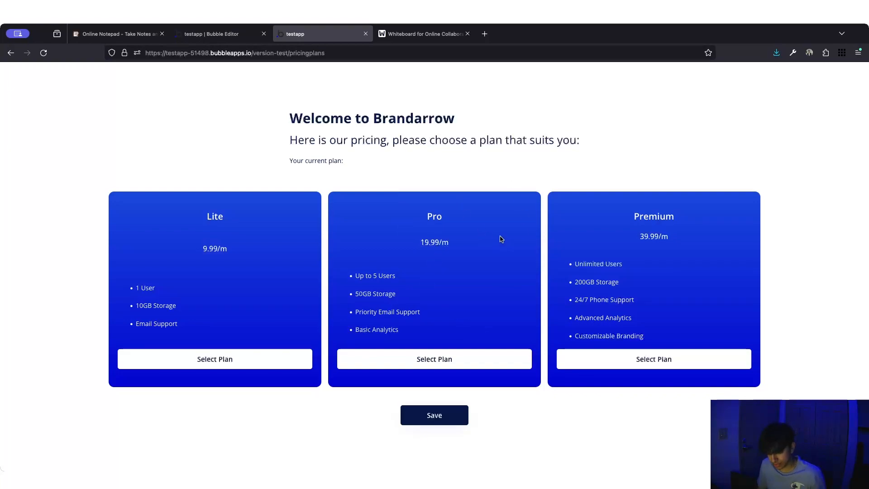
key("super+r")
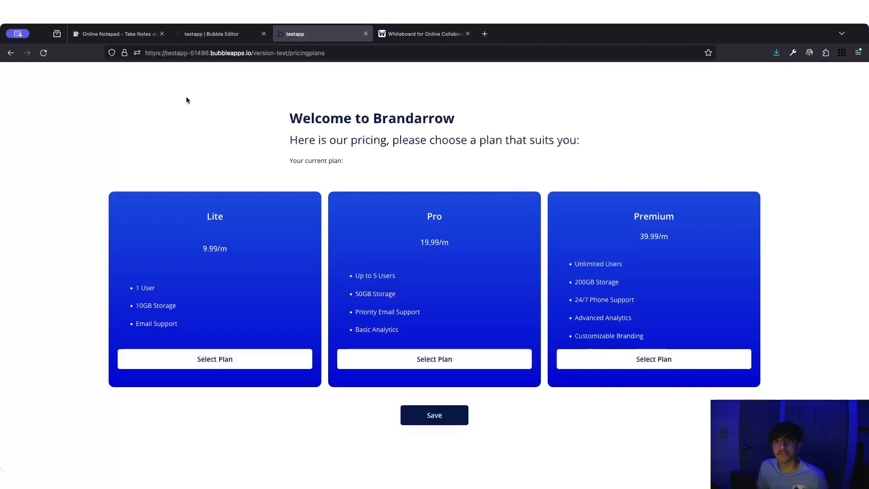
left_click_drag(295, 117, 506, 118)
left_click(430, 116)
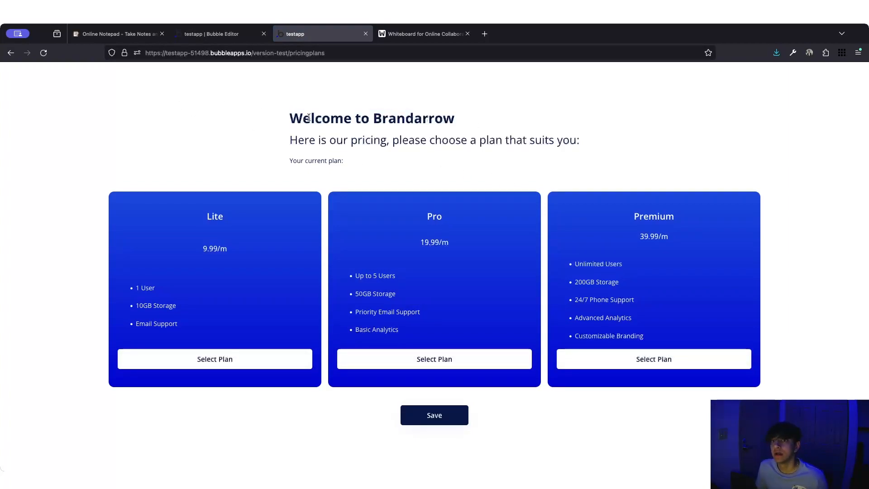
left_click_drag(281, 118, 595, 143)
left_click(536, 140)
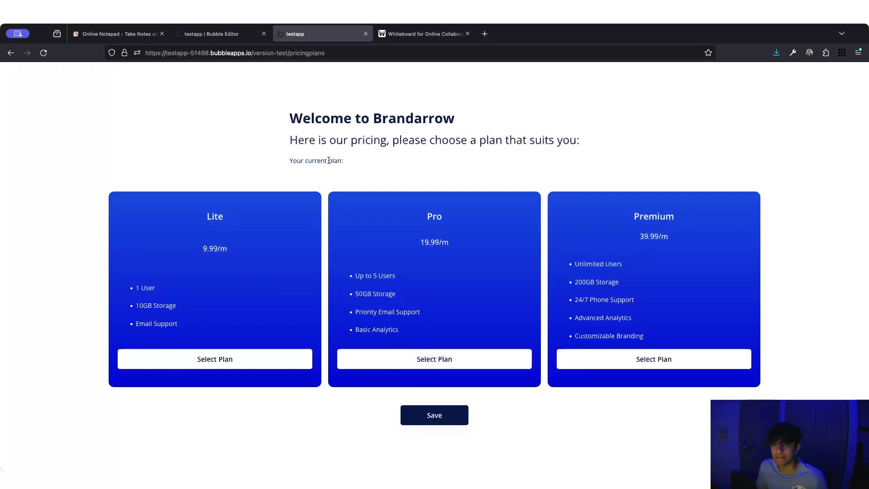
left_click_drag(293, 162, 368, 161)
left_click(369, 161)
- Try the Lite, Pro and Premium cards, then save Pro as the current plan
left_click(204, 357)
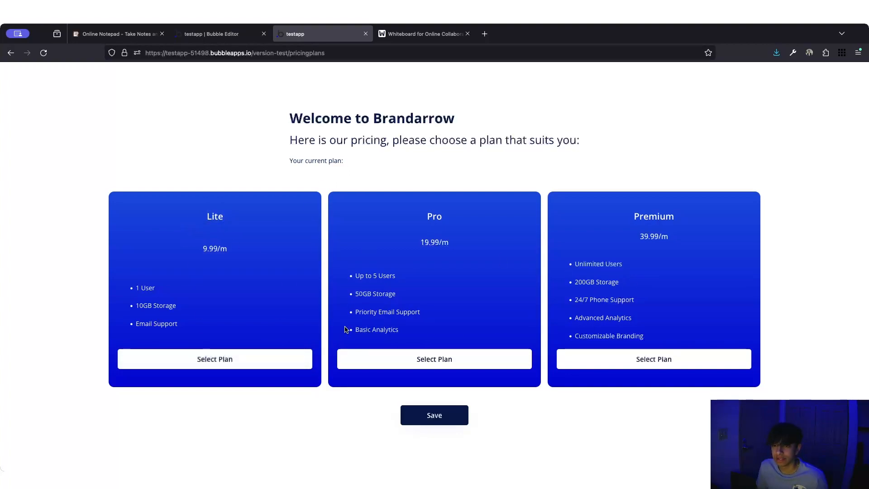
left_click(539, 358)
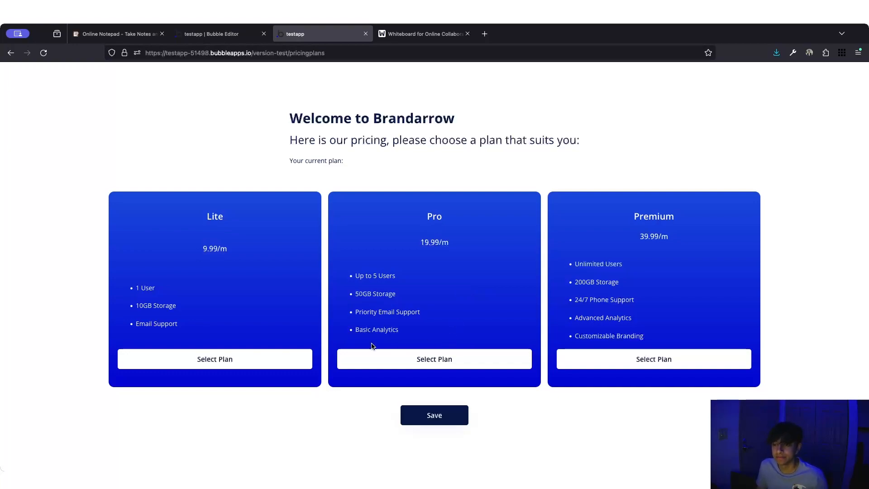
left_click(211, 364)
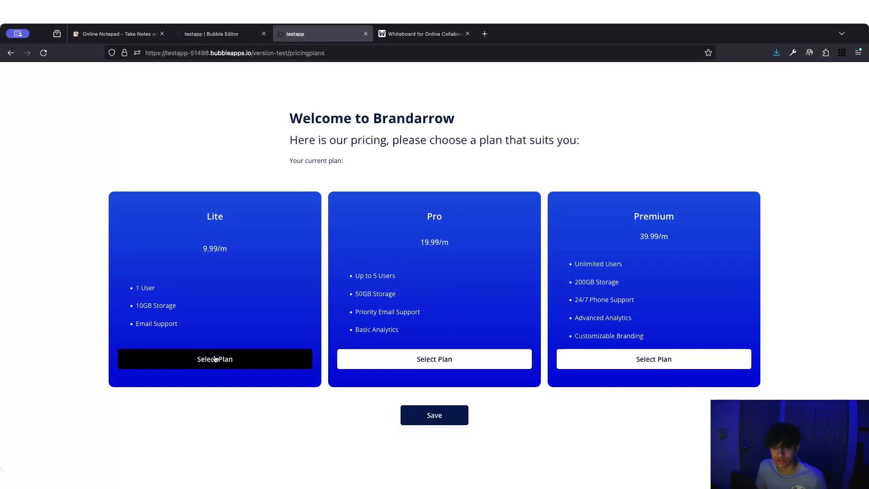
left_click(430, 360)
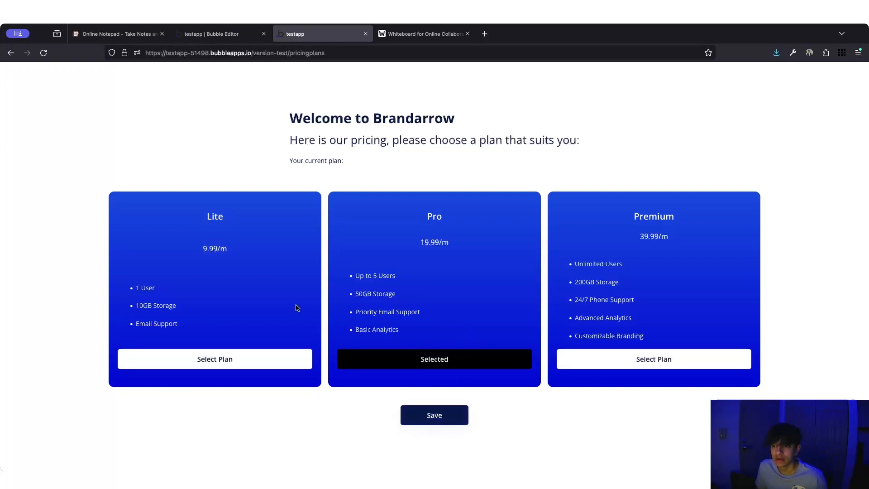
left_click(263, 368)
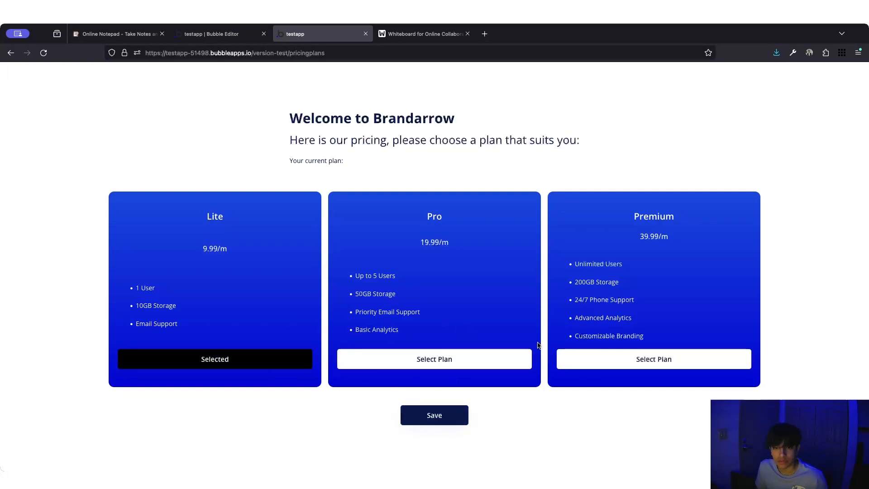
left_click(611, 367)
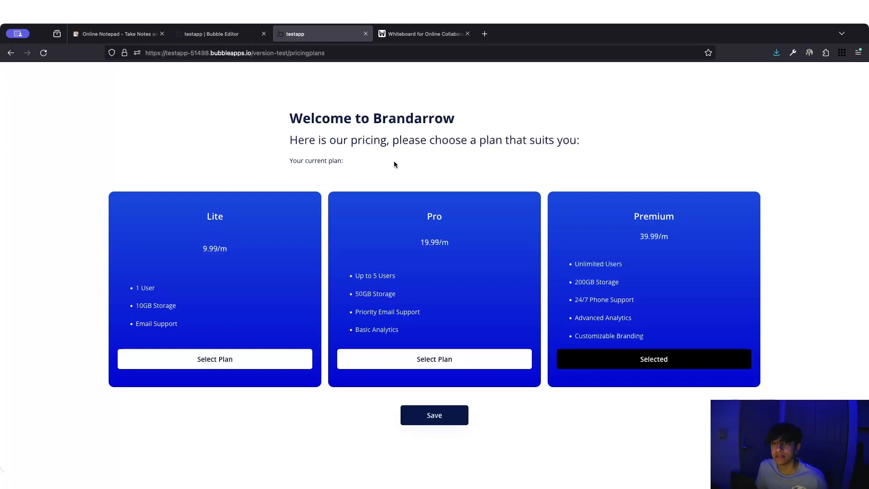
left_click(451, 357)
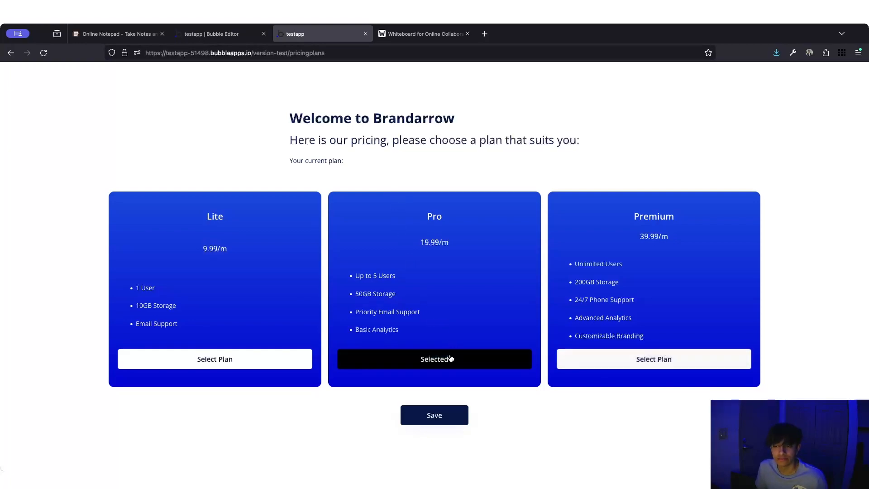
left_click(585, 366)
left_click(363, 362)
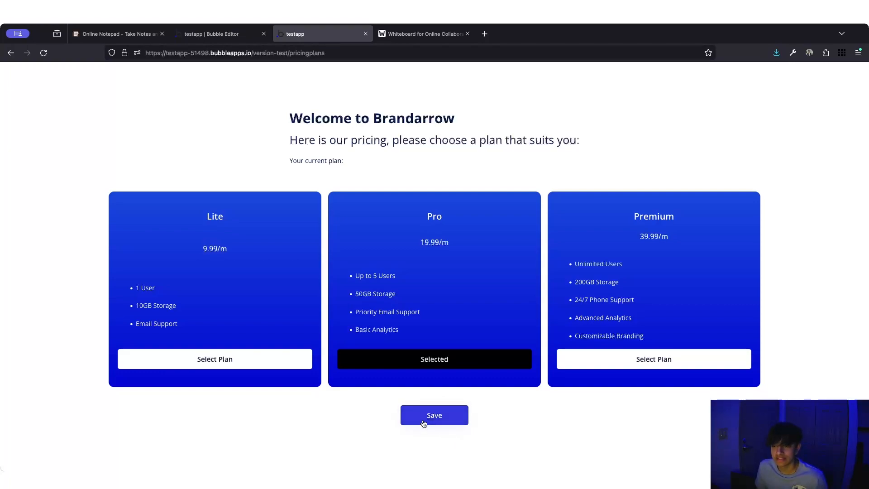
left_click(438, 413)
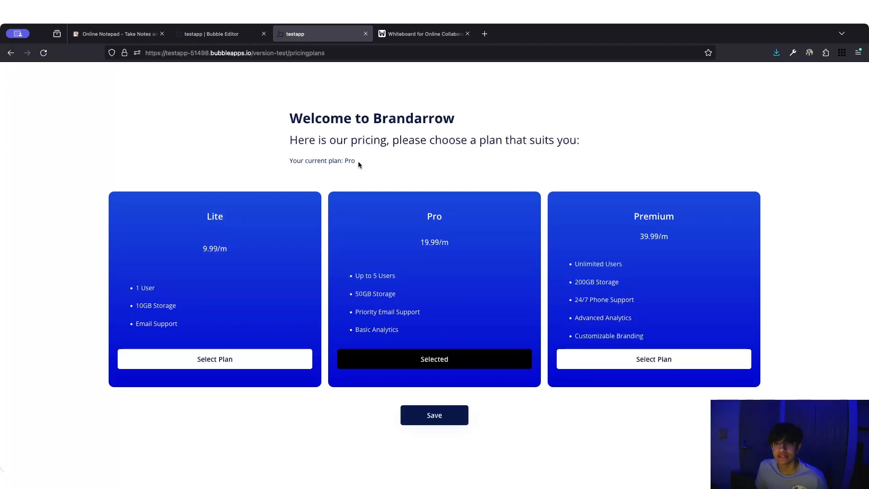
left_click_drag(354, 160, 289, 160)
left_click(288, 160)
- Save Premium as the current plan and confirm it in the All Users entry
left_click(222, 34)
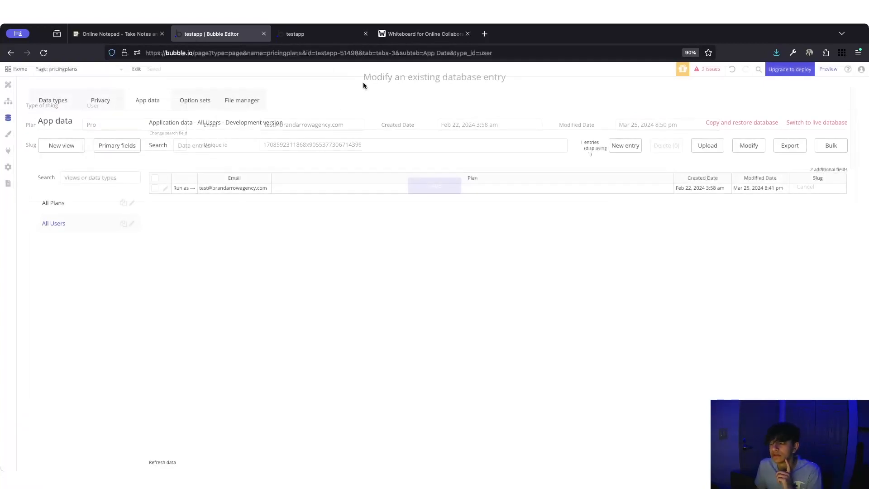
left_click(307, 33)
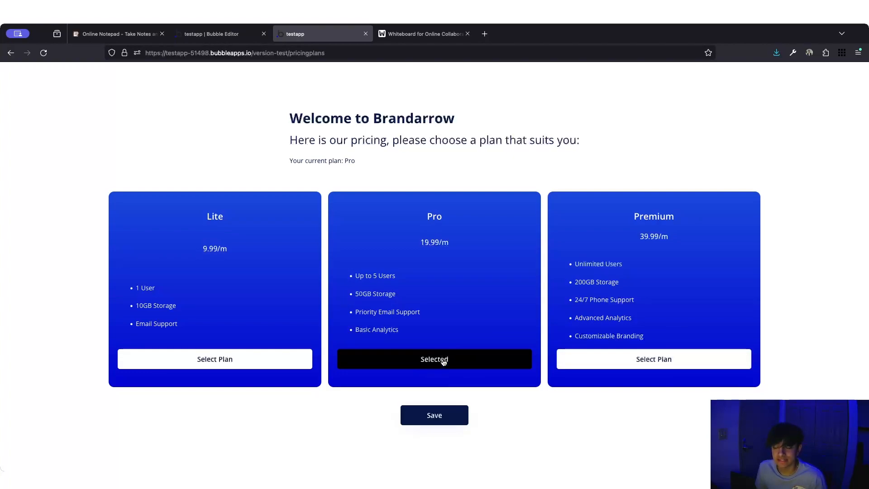
left_click(637, 359)
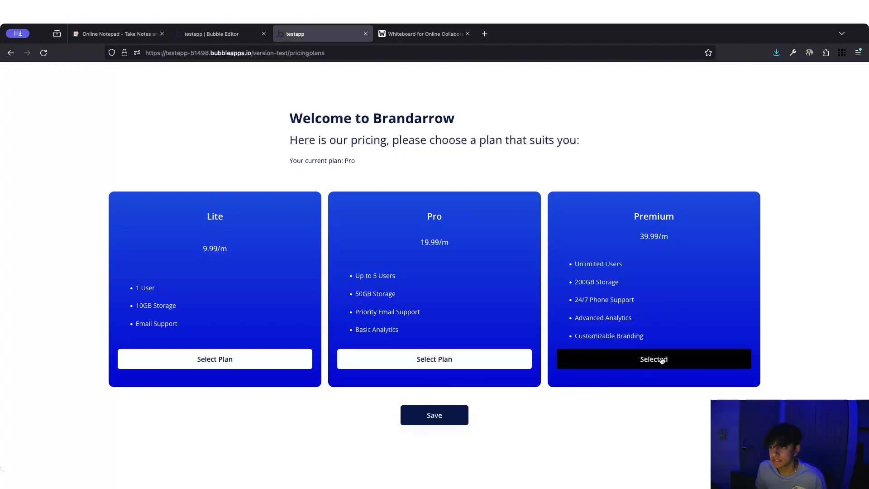
left_click(429, 421)
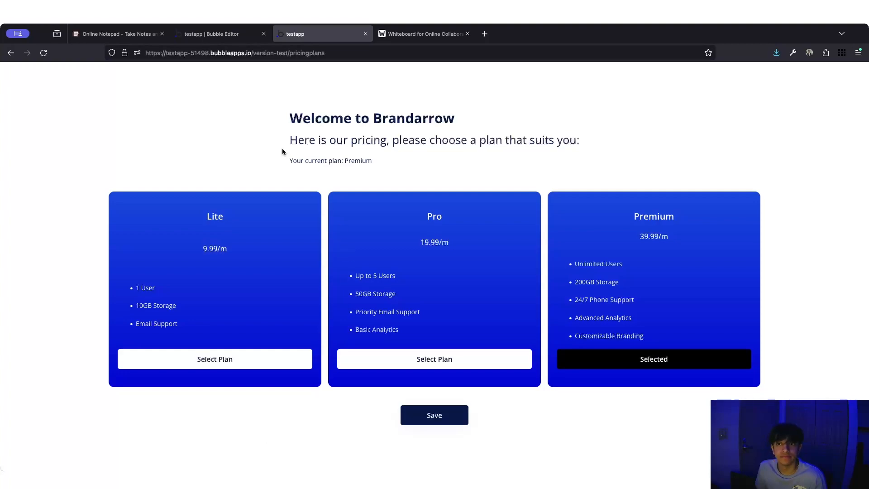
left_click(211, 34)
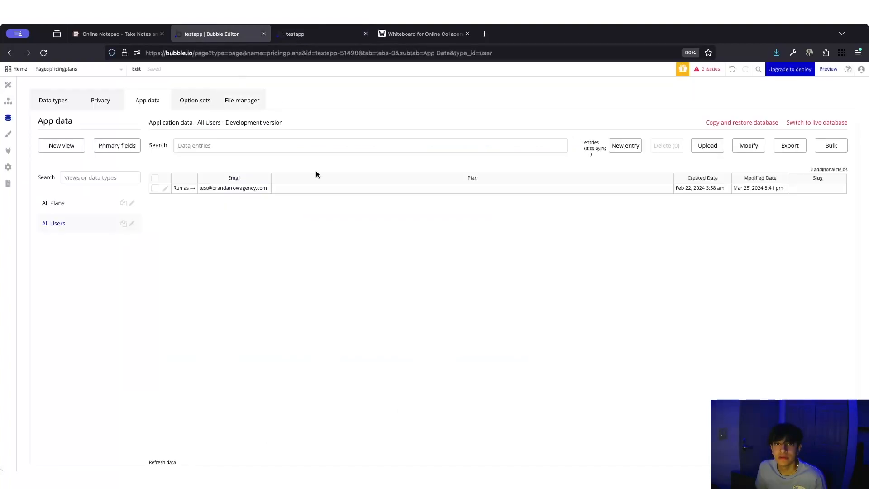
left_click(165, 188)
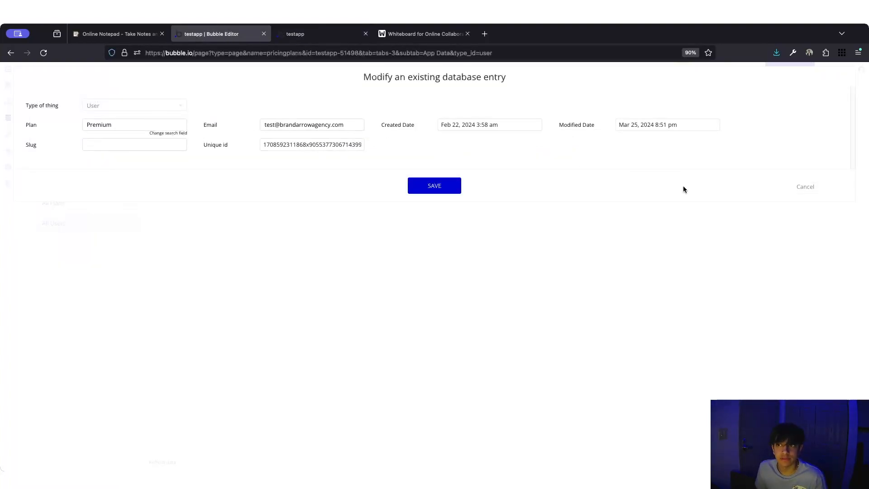
left_click(805, 187)
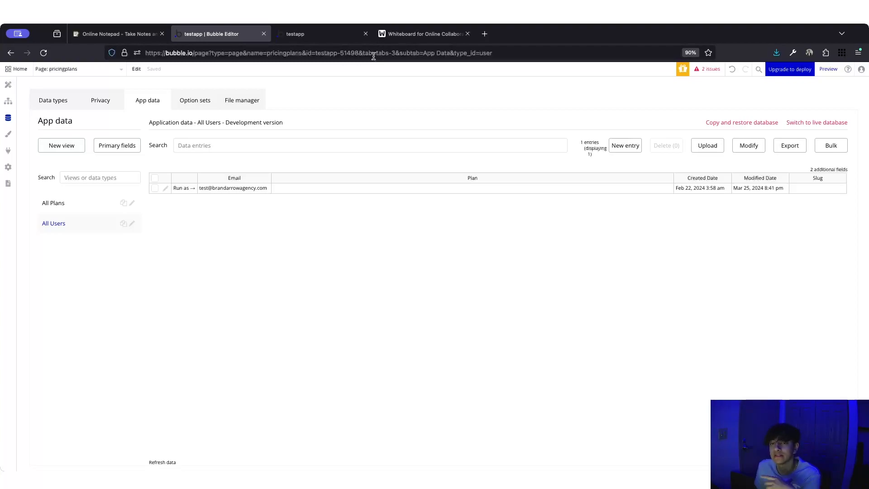
left_click(421, 36)
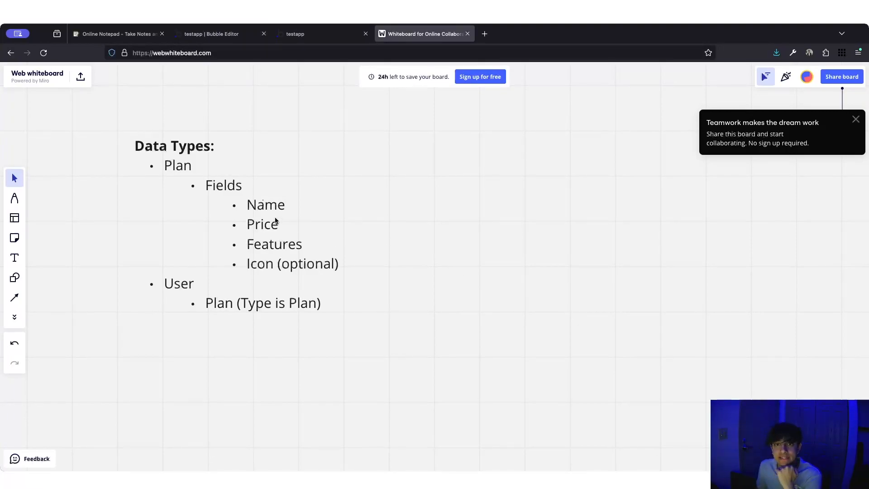
- Review the Data Types note: User's Plan field of type Plan and Plan's fields through optional Icon
left_click(172, 281)
left_click(173, 281)
left_click_drag(164, 279, 211, 275)
left_click(201, 278)
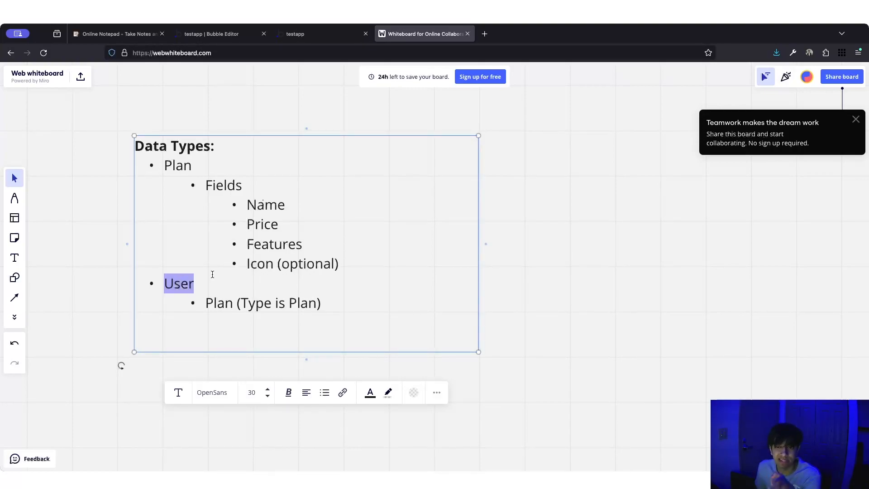
left_click(212, 274)
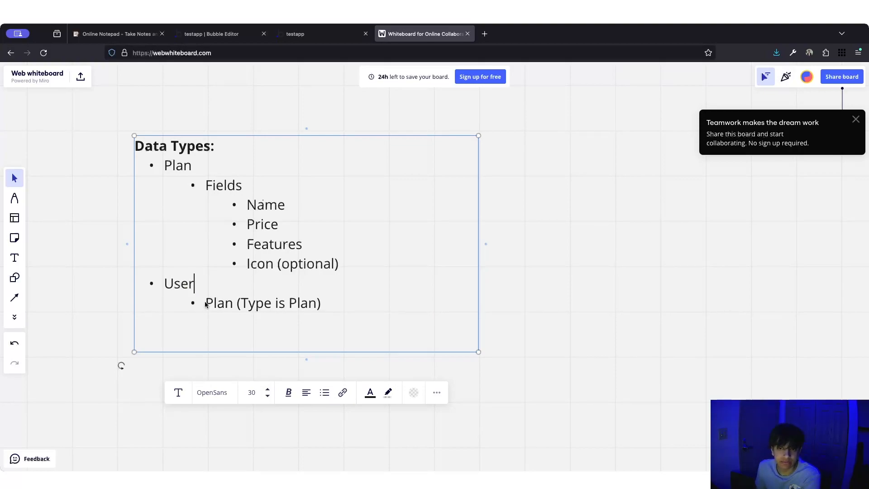
left_click_drag(206, 305, 233, 294)
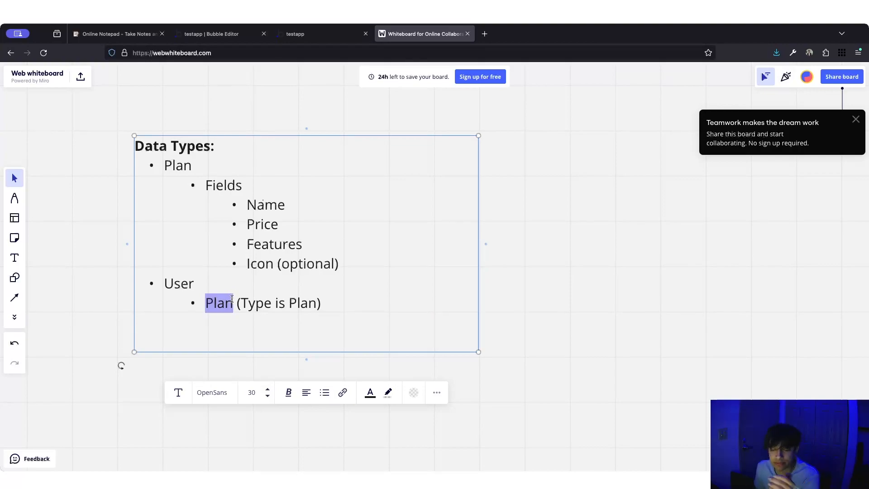
left_click(232, 299)
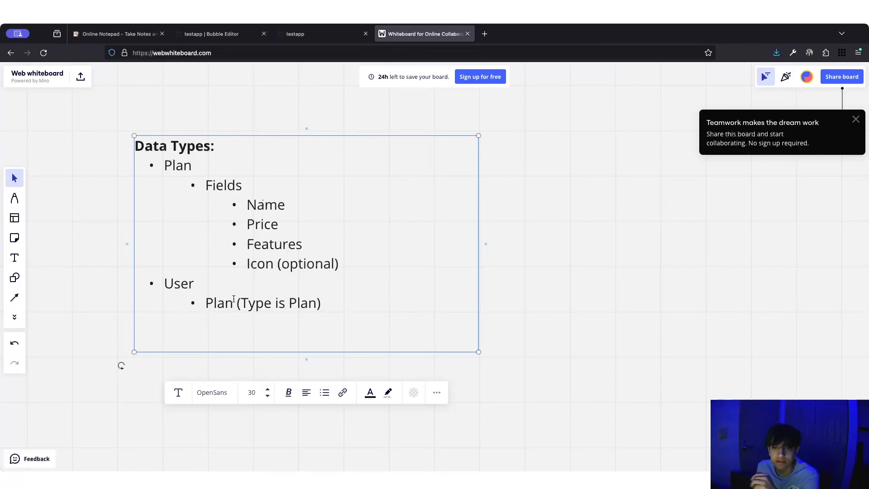
key("End")
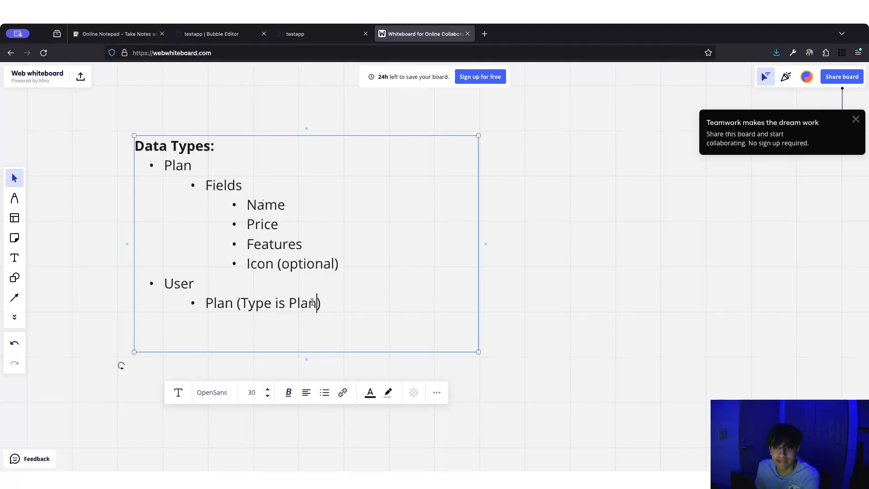
double_click(283, 308)
left_click(291, 304)
left_click_drag(168, 160, 339, 271)
left_click(339, 271)
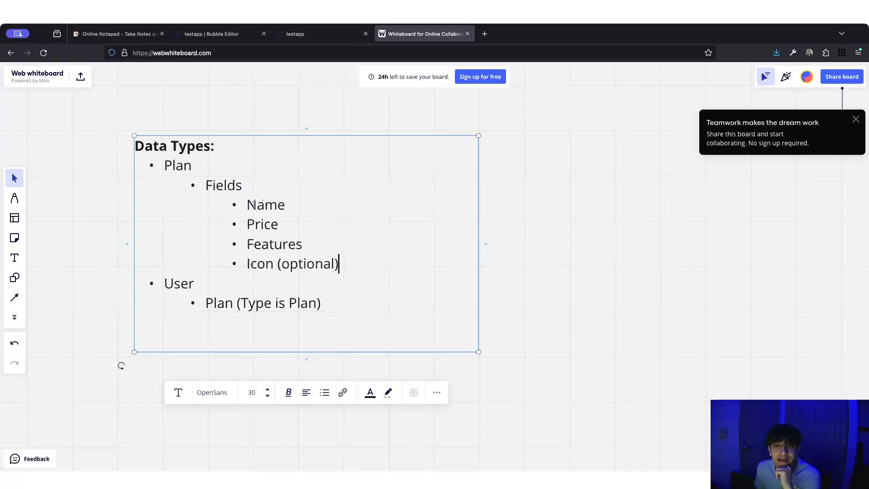
left_click(276, 264)
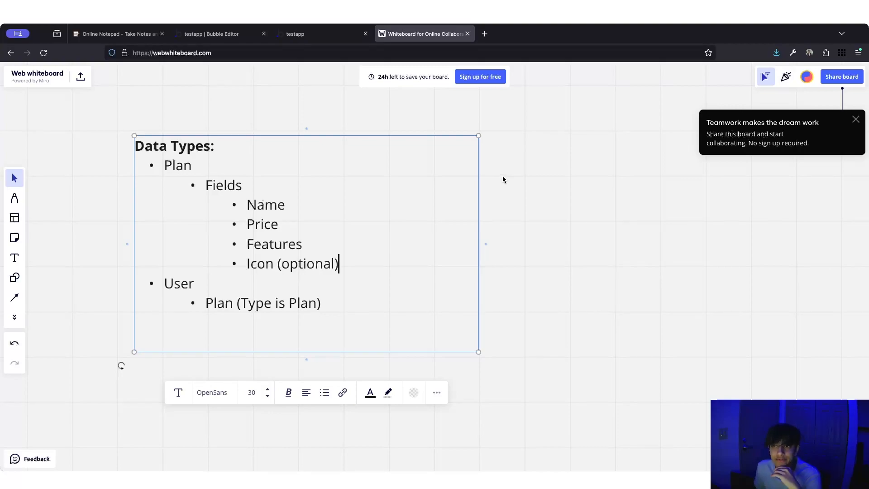
- Show the All Plans entries (Premium, Pro, Lite) alongside the live pricing page
left_click(295, 33)
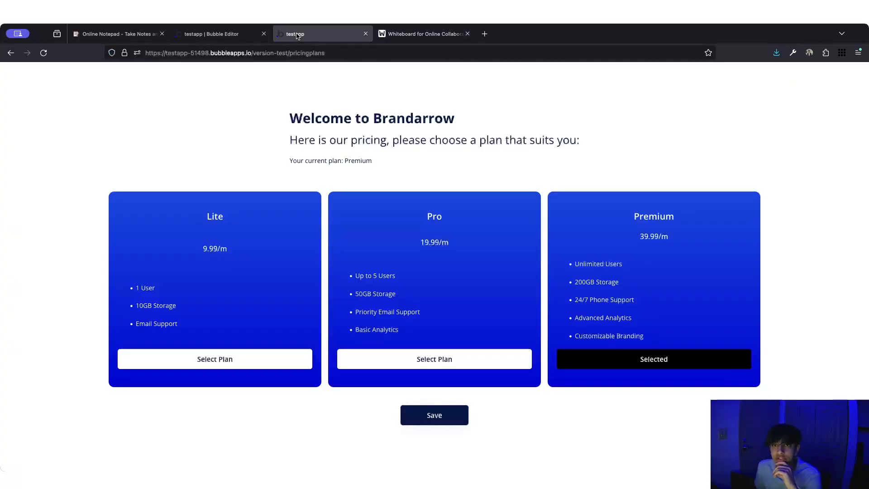
left_click(212, 33)
left_click(103, 203)
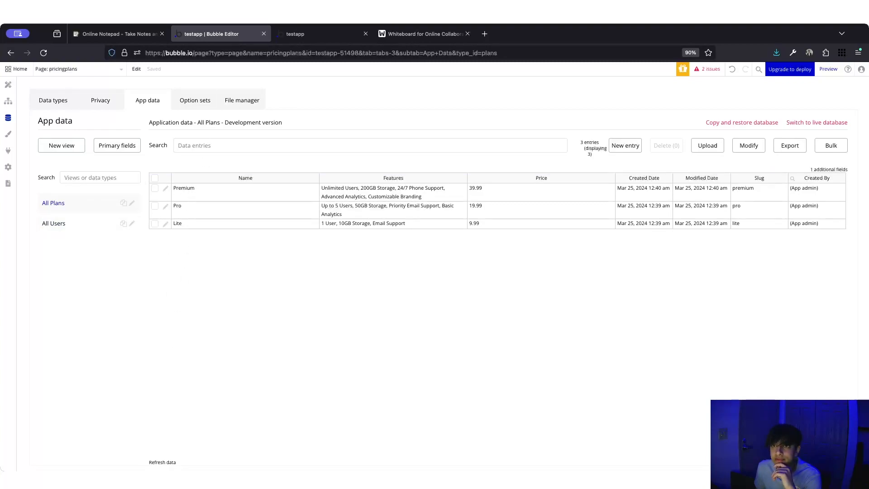
left_click(295, 34)
left_click(212, 34)
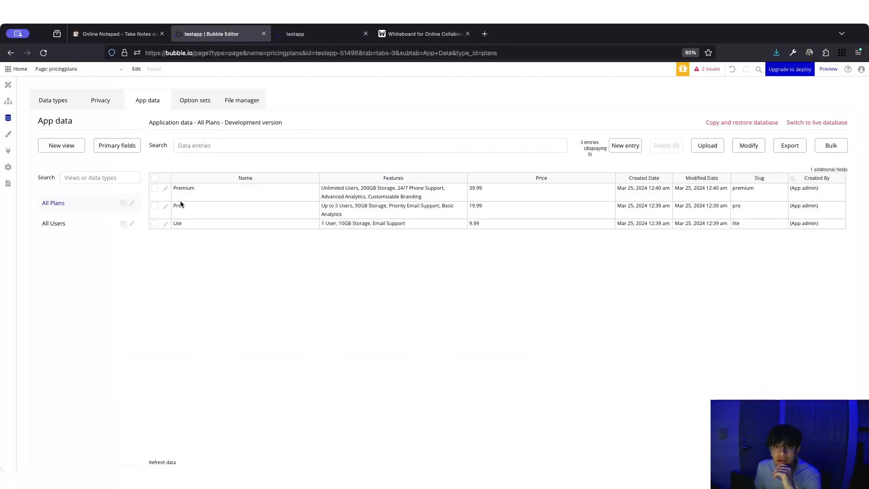
- Inspect the Pro entry's Features and slug against the live page, then cancel
left_click(166, 207)
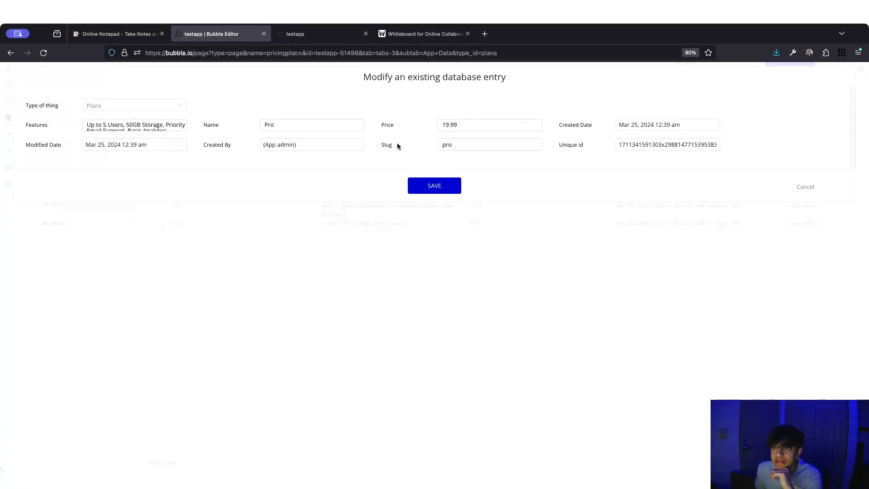
left_click(161, 131)
left_click_drag(166, 131, 74, 122)
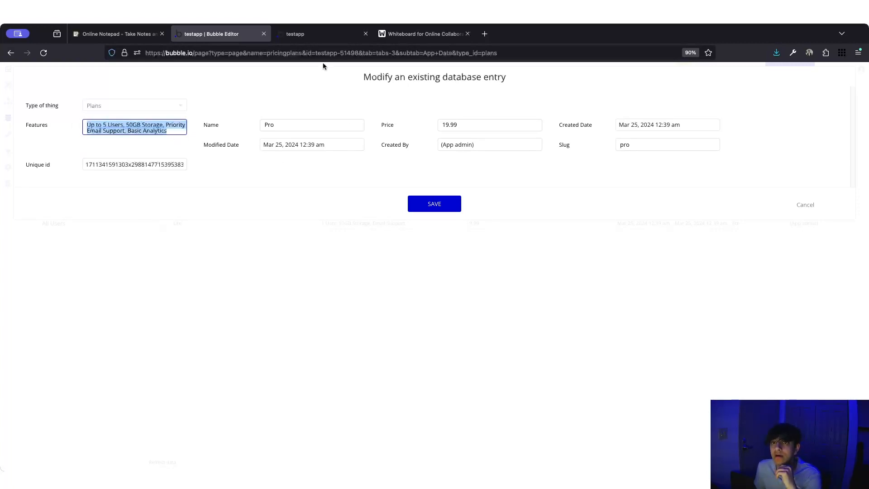
left_click(323, 34)
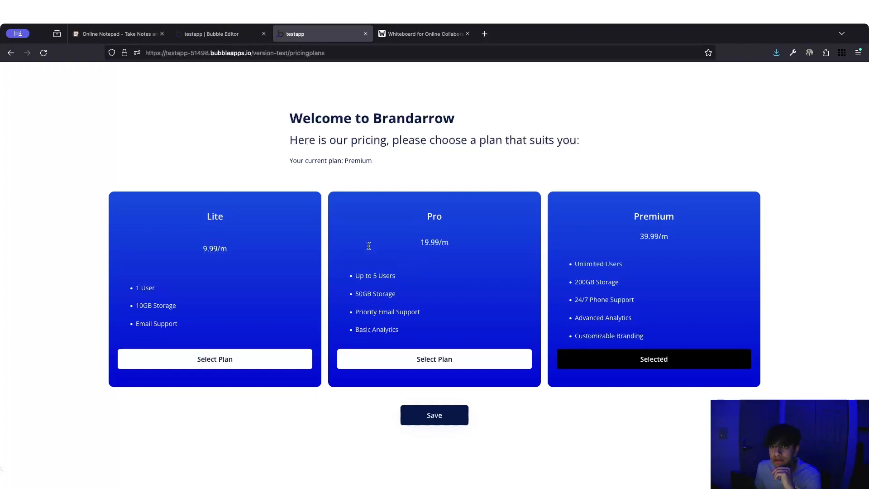
left_click(221, 34)
left_click_drag(463, 147, 440, 145)
left_click(381, 152)
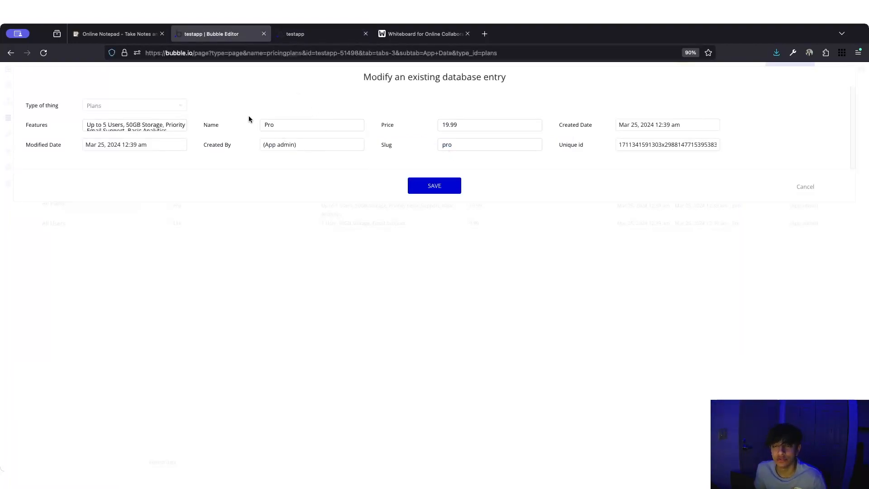
left_click(804, 188)
- Glance at the option sets, return to the plans table, then go back to the Design view
left_click(192, 102)
left_click(163, 105)
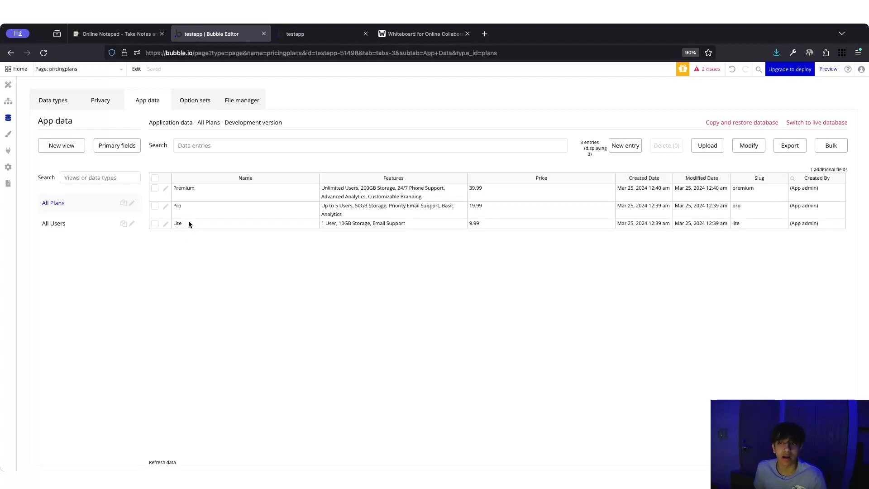
left_click(8, 85)
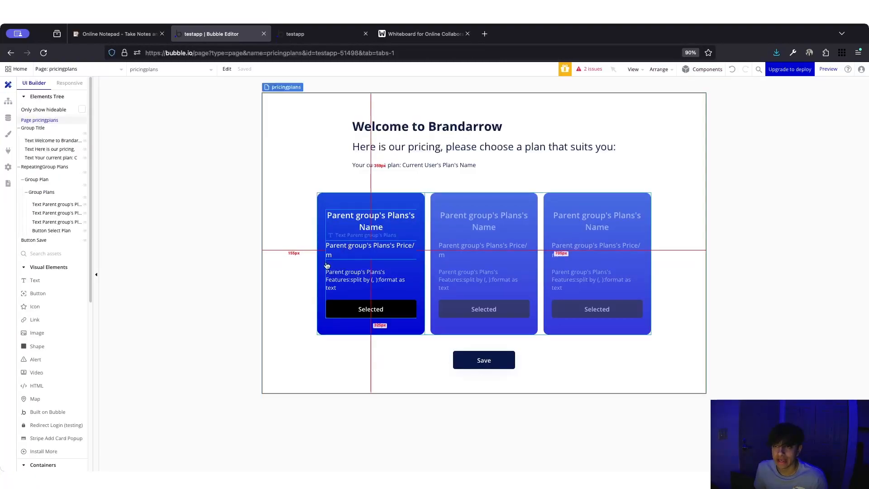
- Add a new blank page named ytpricingplan from the page list
left_click(92, 70)
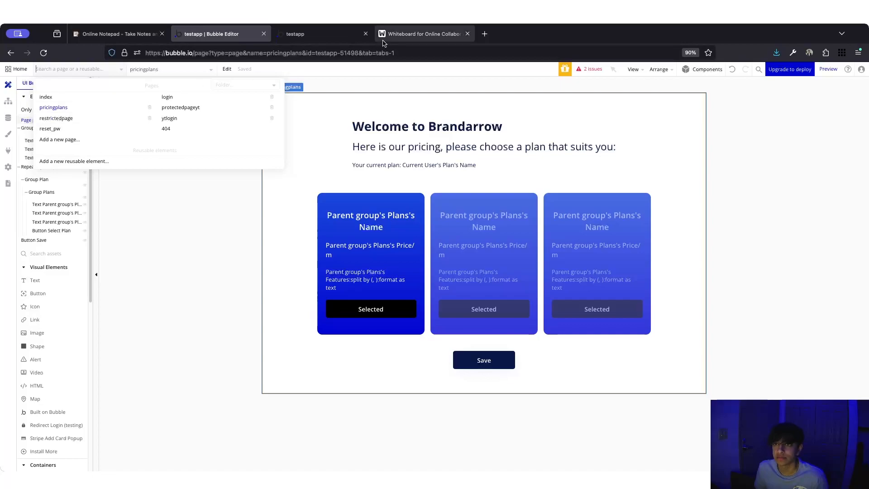
left_click(423, 34)
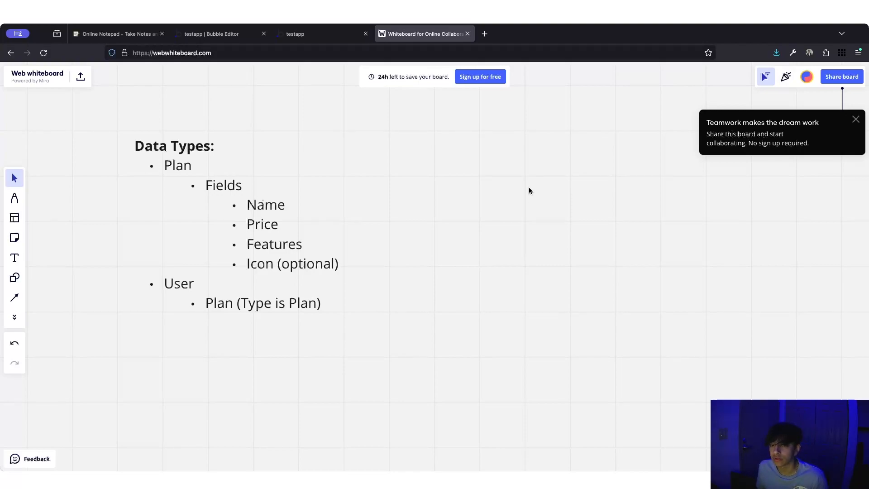
left_click(226, 36)
left_click(94, 72)
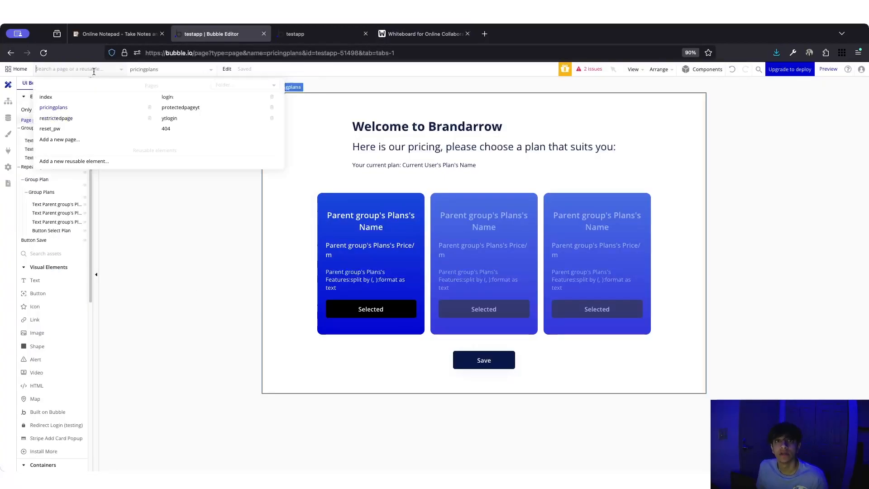
left_click(63, 139)
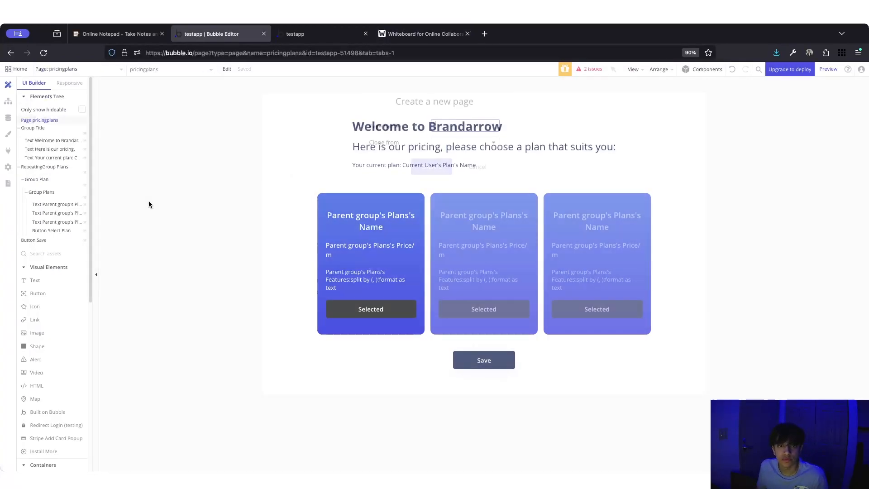
type("ytpricingplan")
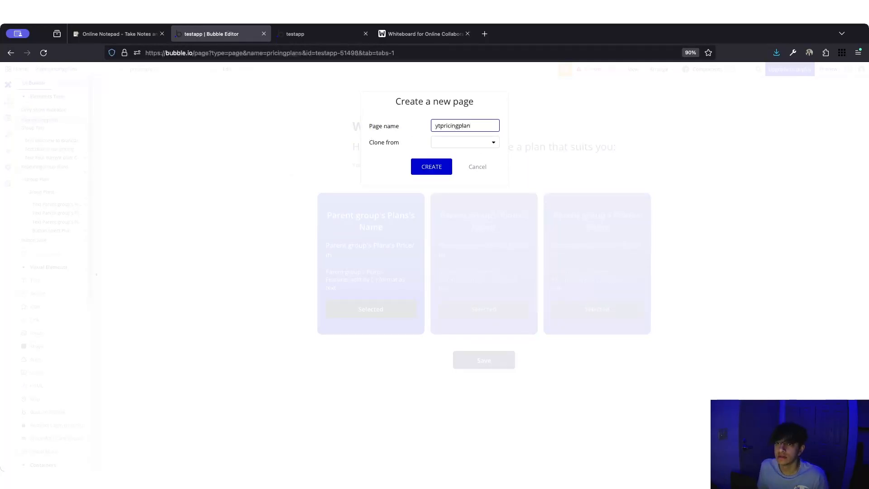
left_click(429, 172)
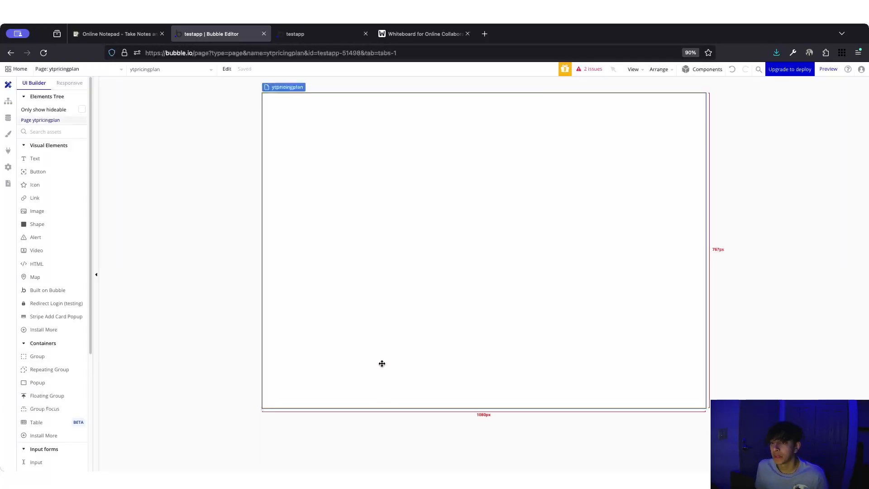
- Give the ytpricingplan page a centred Column layout, minimum height 740 and builder width 1200
double_click(403, 236)
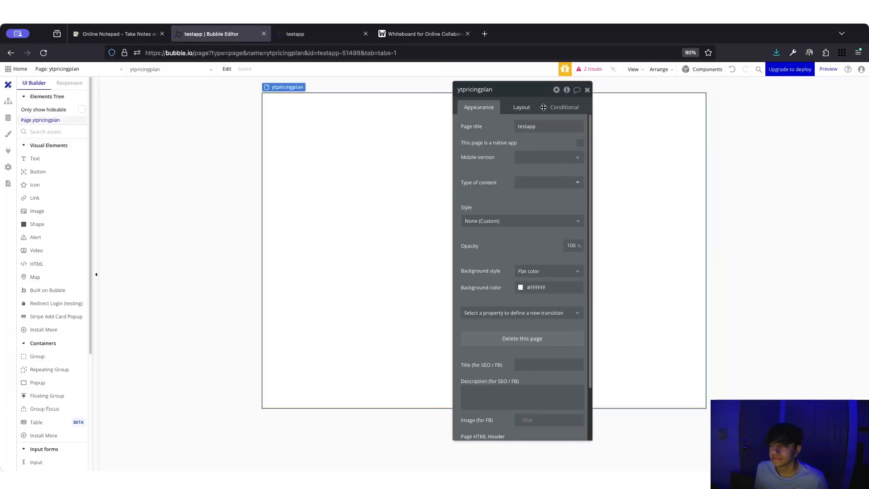
left_click(584, 144)
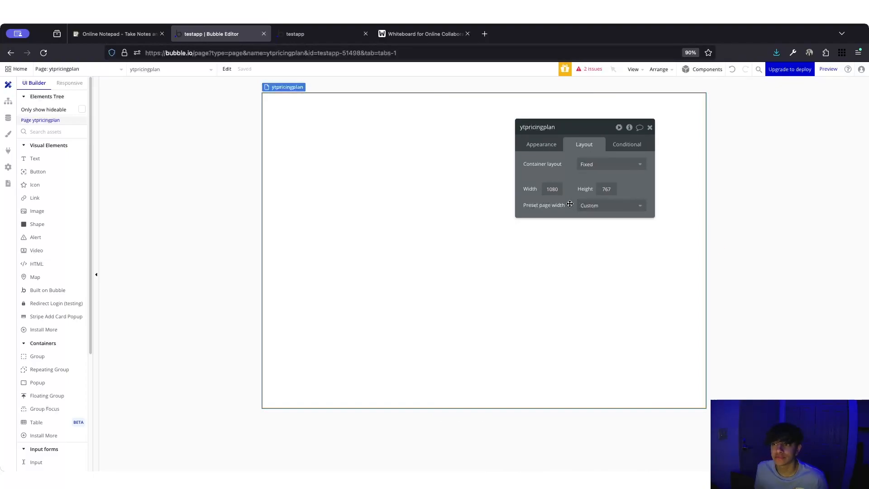
left_click(589, 165)
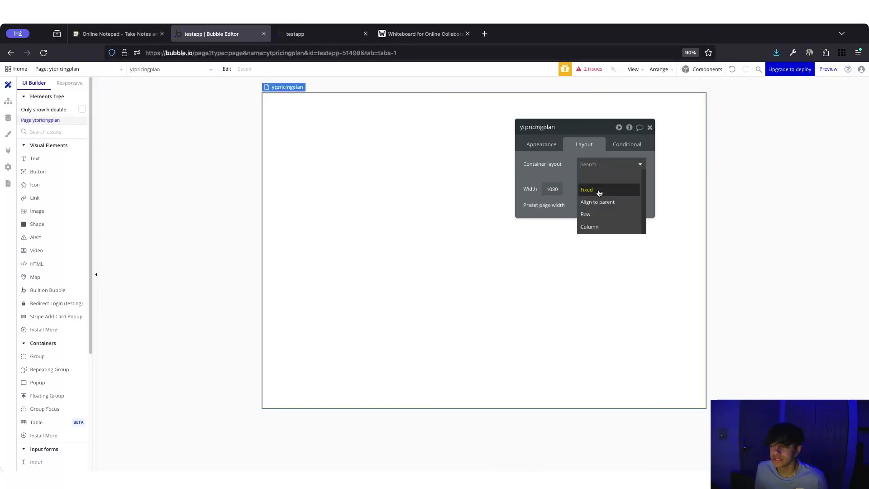
left_click(595, 215)
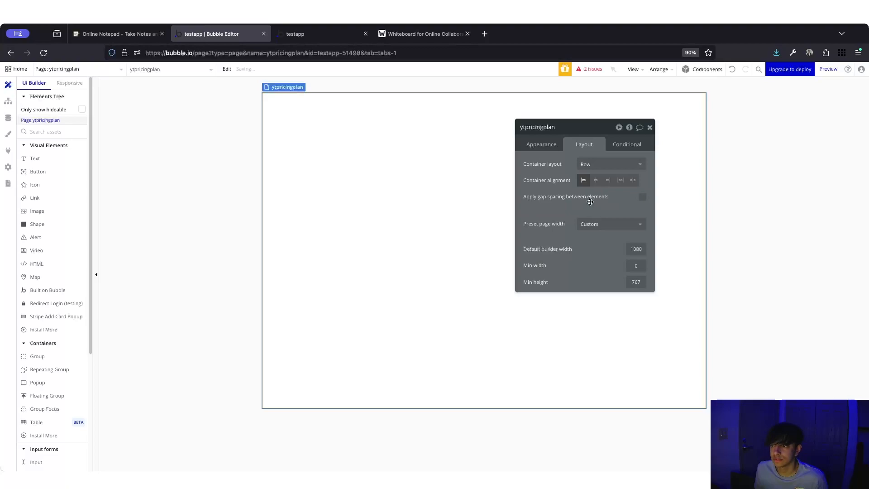
left_click(607, 164)
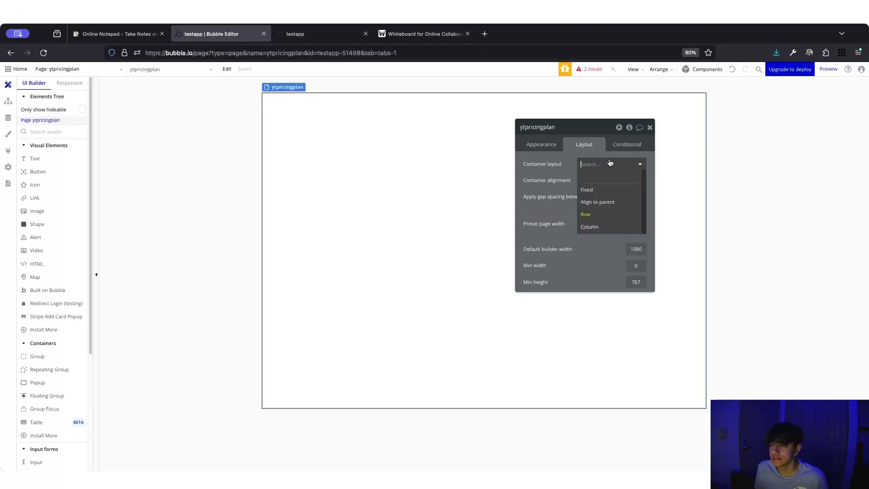
left_click(598, 225)
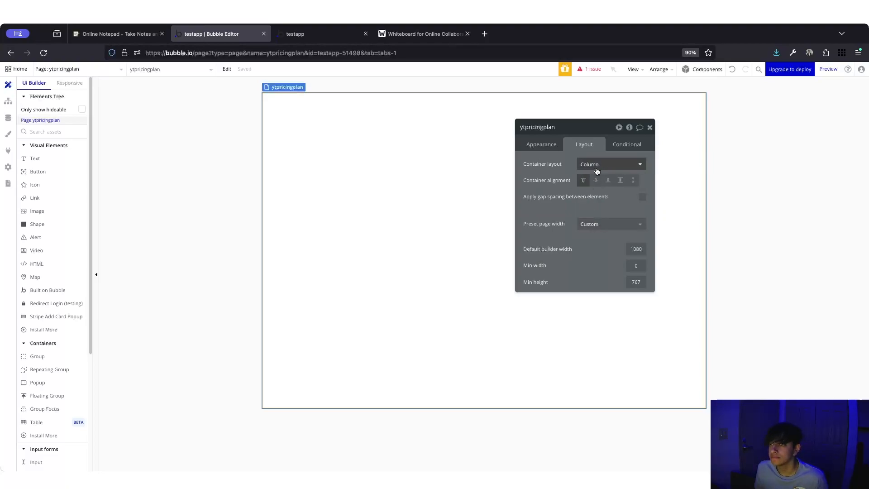
left_click(597, 182)
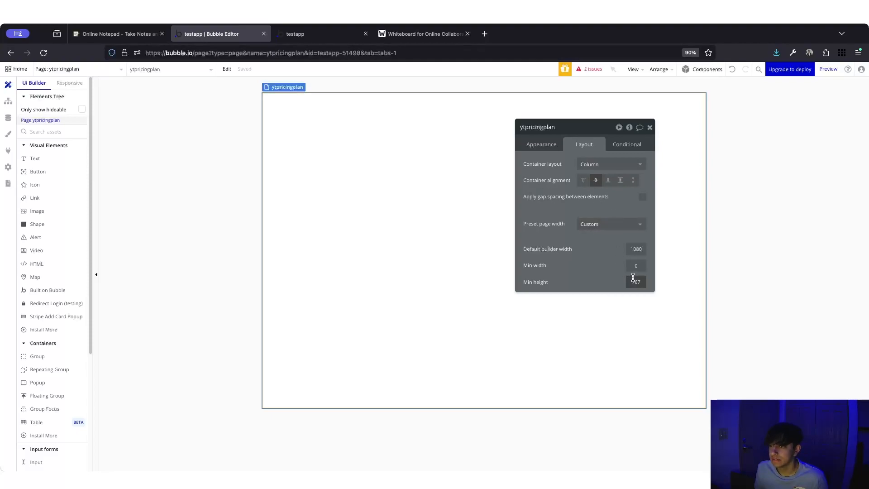
key("Tab")
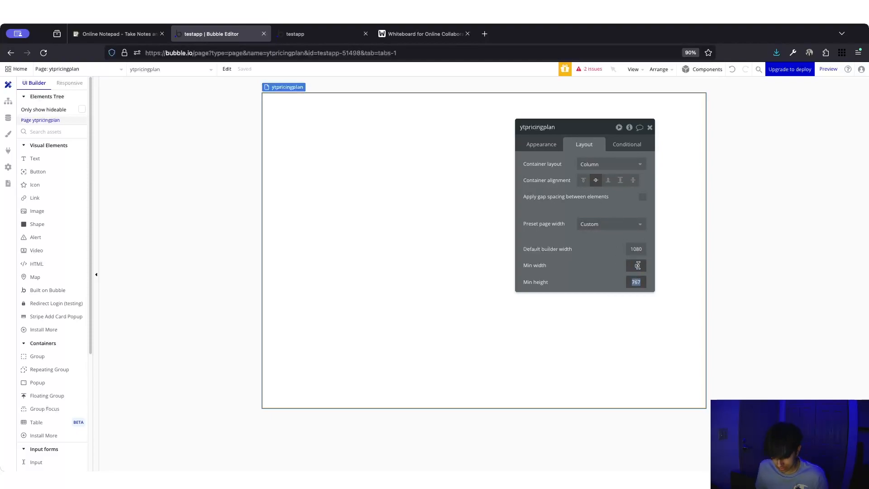
type("740")
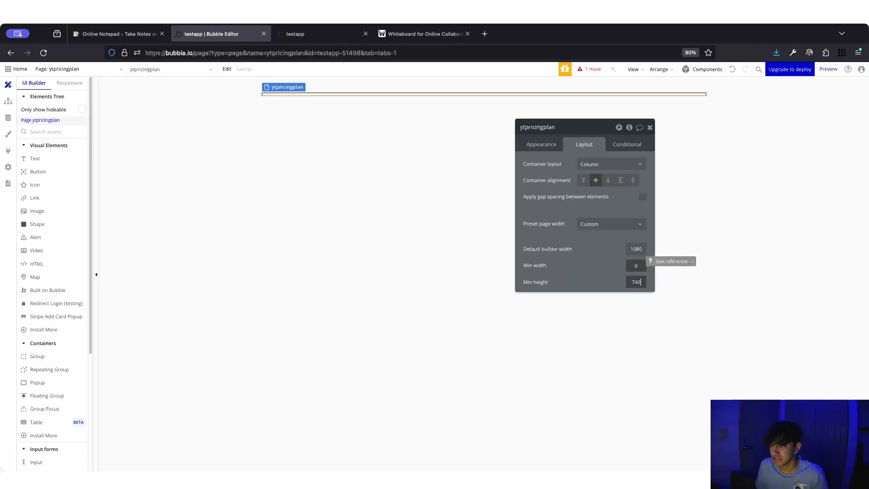
double_click(636, 249)
type("1100")
double_click(635, 249)
type("1200")
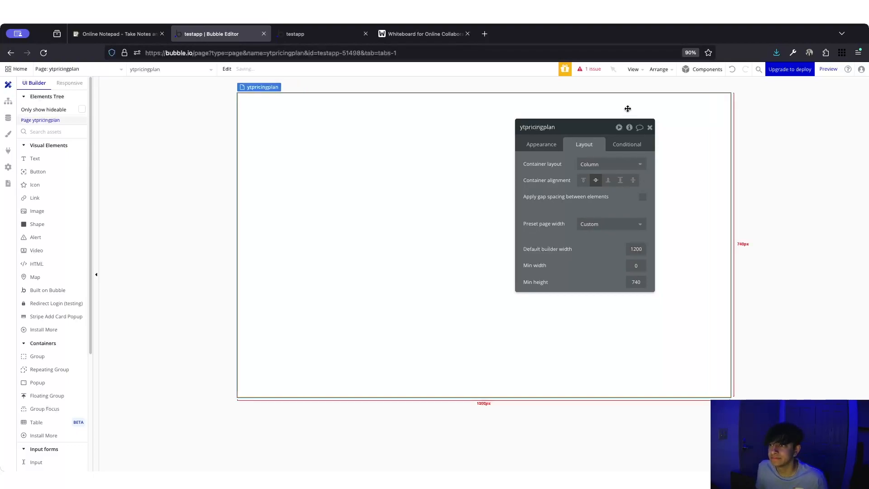
left_click(650, 128)
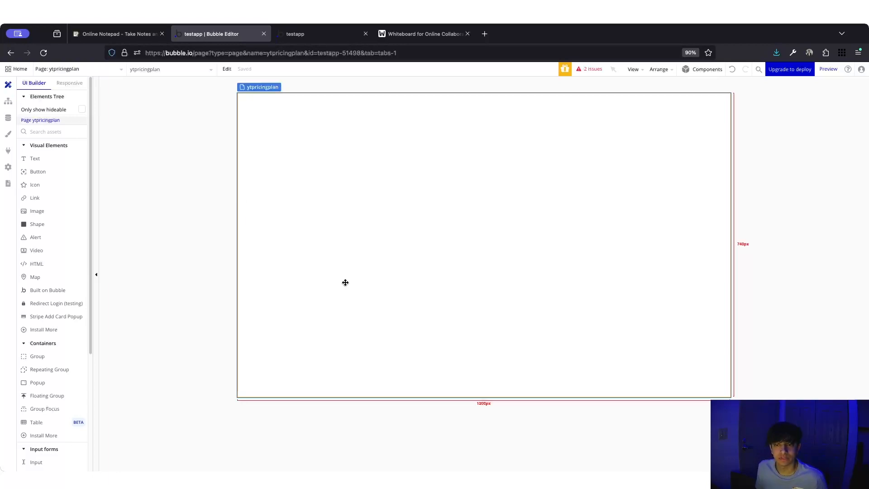
- Search the elements for 'text' and pick the Text element
left_click(77, 139)
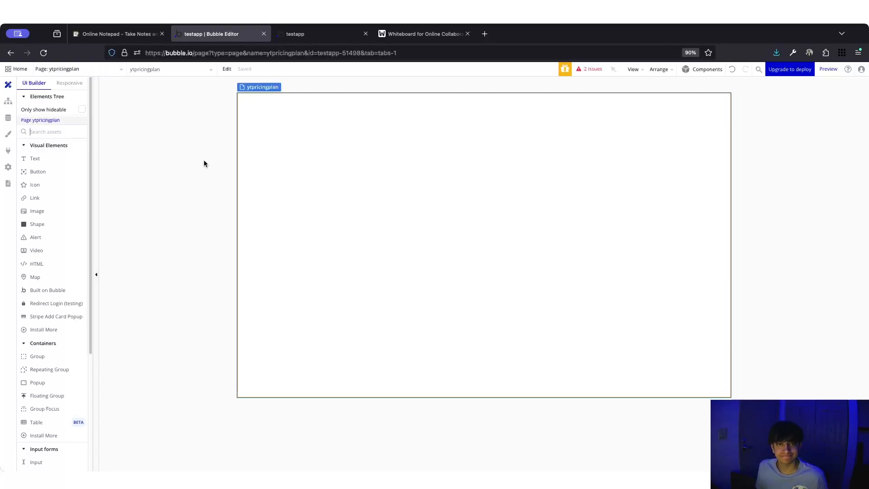
left_click(72, 132)
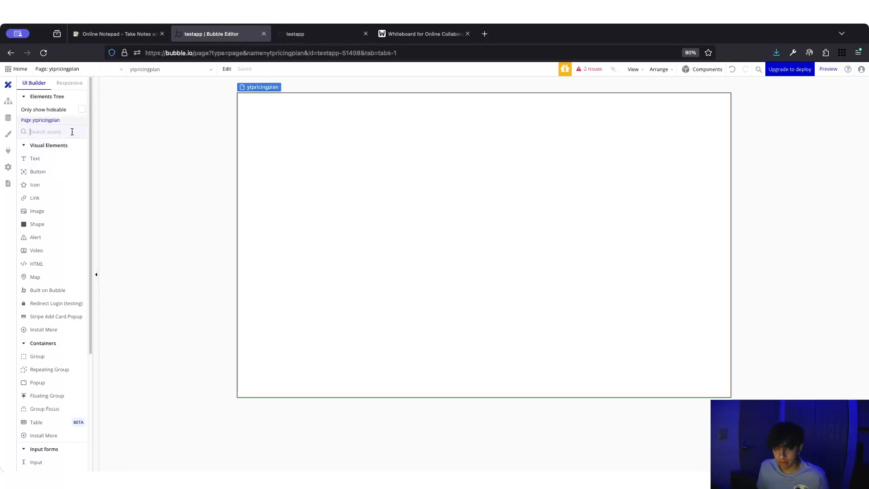
type("text")
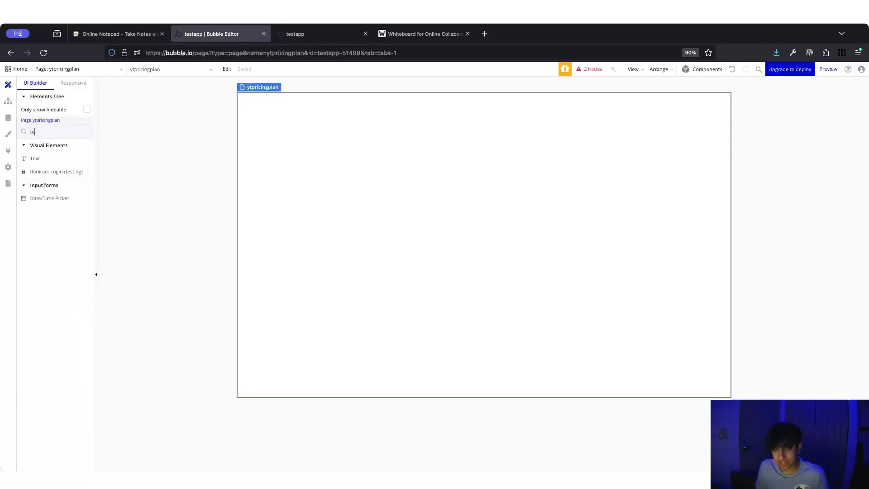
left_click(57, 159)
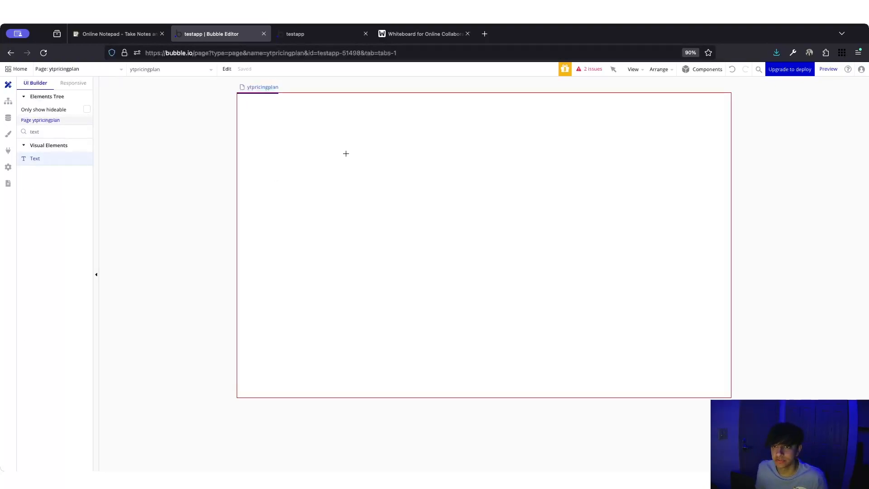
- Draw a text element on the page reading 'Welcome to Brandarrow'
left_click_drag(346, 153, 377, 197)
left_click(583, 144)
left_click(607, 209)
left_click(541, 144)
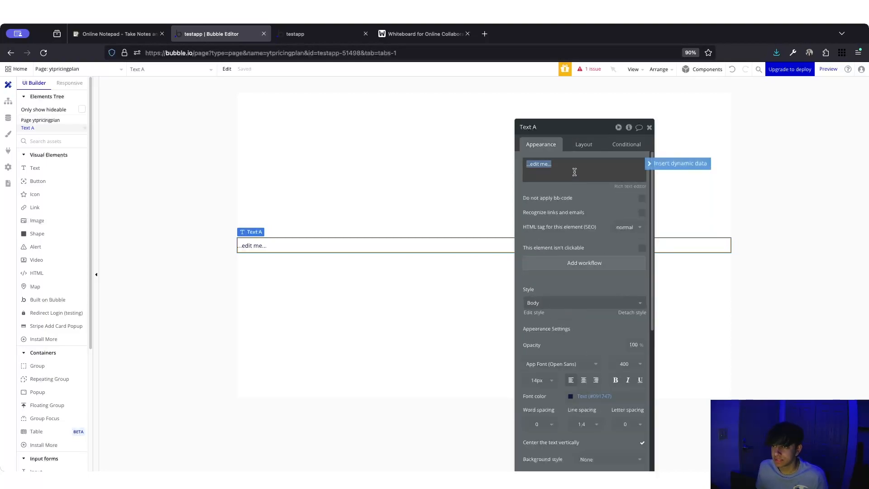
type("We")
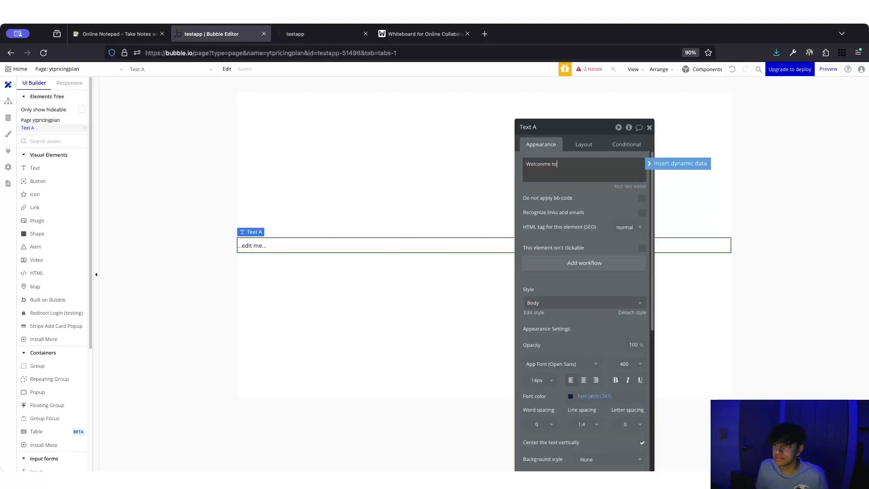
type("lcome to")
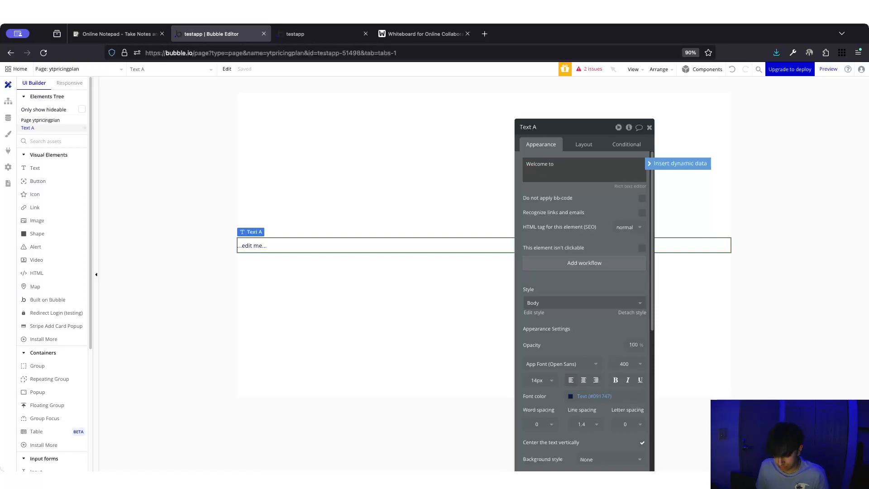
type(" Brandarrow's Pricing Page")
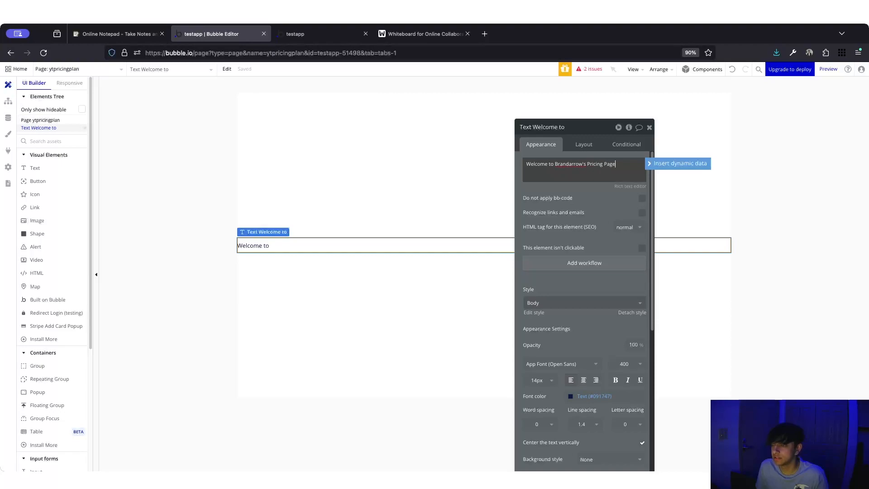
left_click_drag(585, 164, 616, 165)
key("BackSpace")
key("BackSpace")
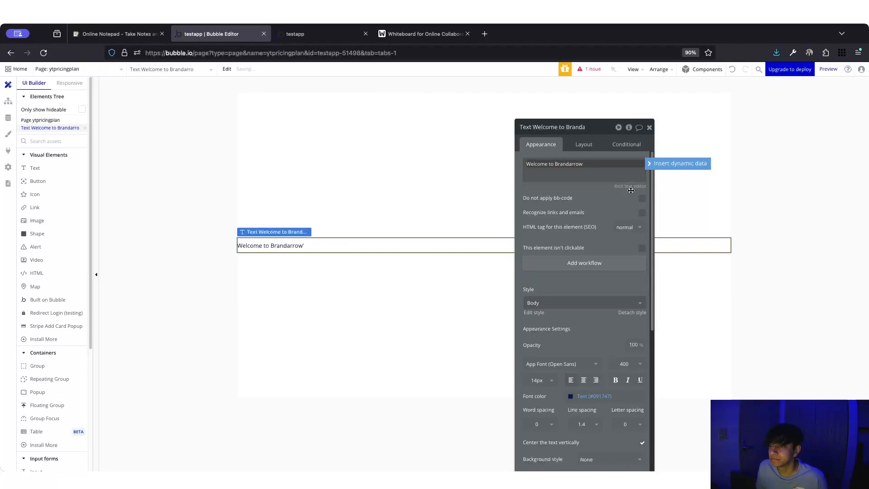
- Style the welcome text as Heading 1 at 36px
left_click(552, 307)
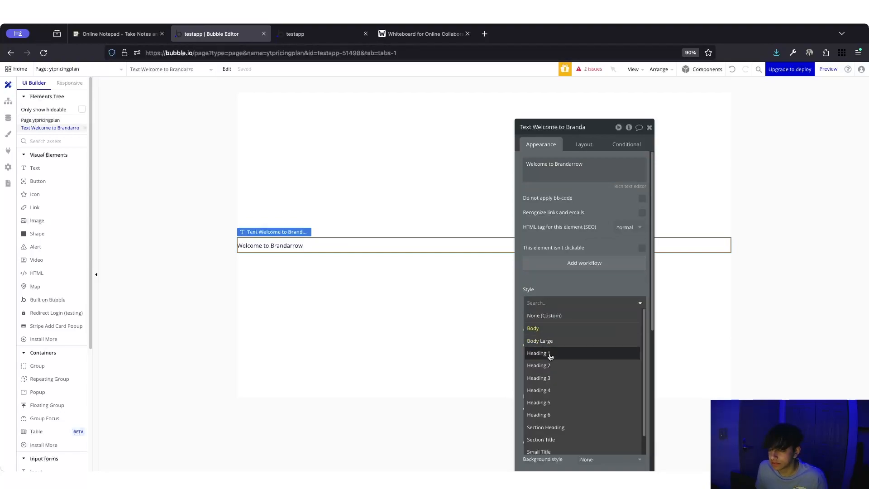
left_click(550, 354)
left_click(426, 278)
left_click(427, 250)
left_click(543, 380)
scroll(538, 434, "down", 3)
left_click(529, 453)
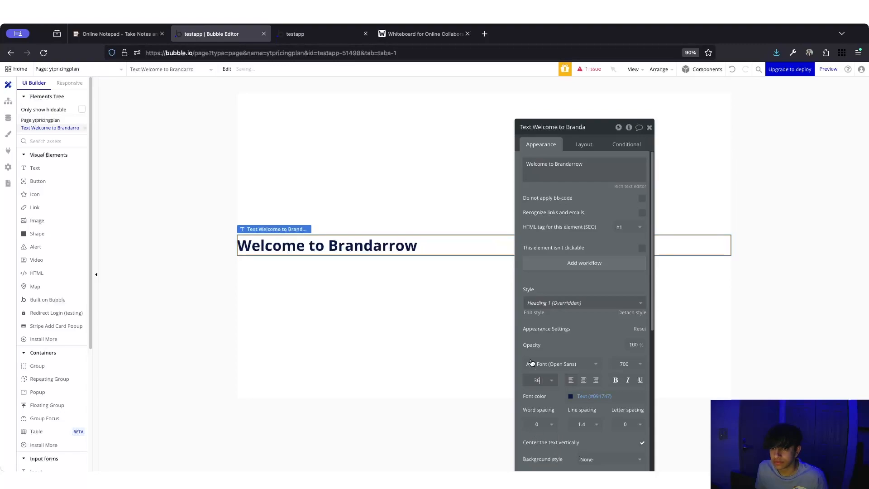
left_click(459, 303)
left_click(424, 244)
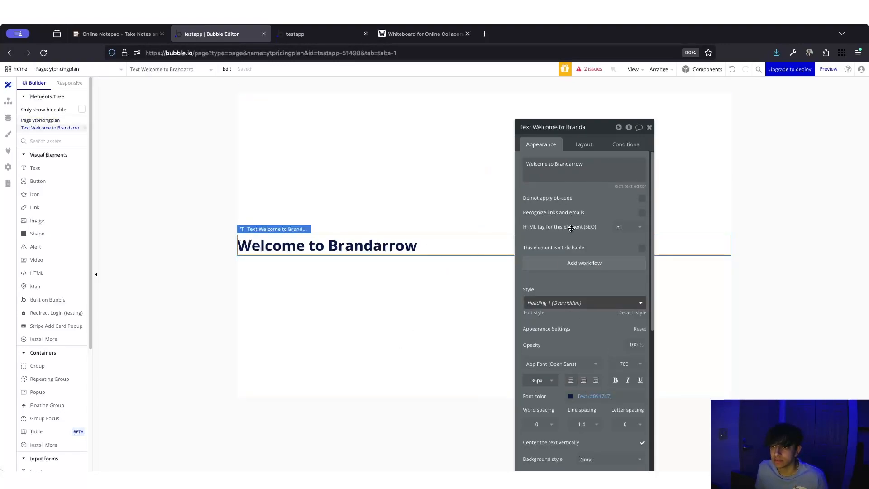
- Left-align the heading, fit its width to content, and set min width and height to 0
left_click(584, 145)
left_click(603, 209)
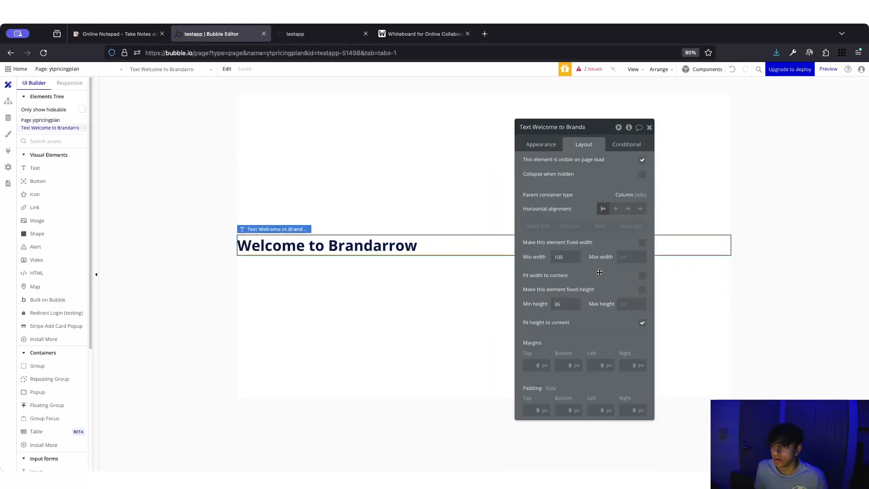
left_click(642, 276)
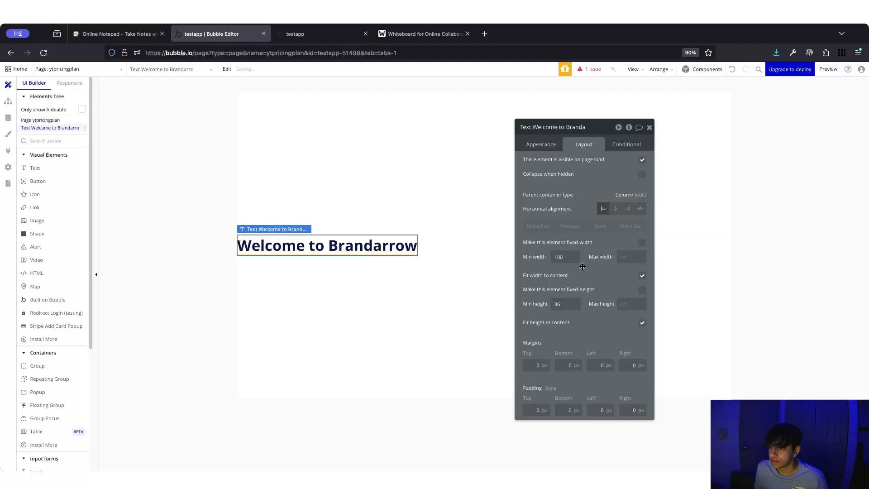
double_click(559, 256)
type("0")
left_click(558, 282)
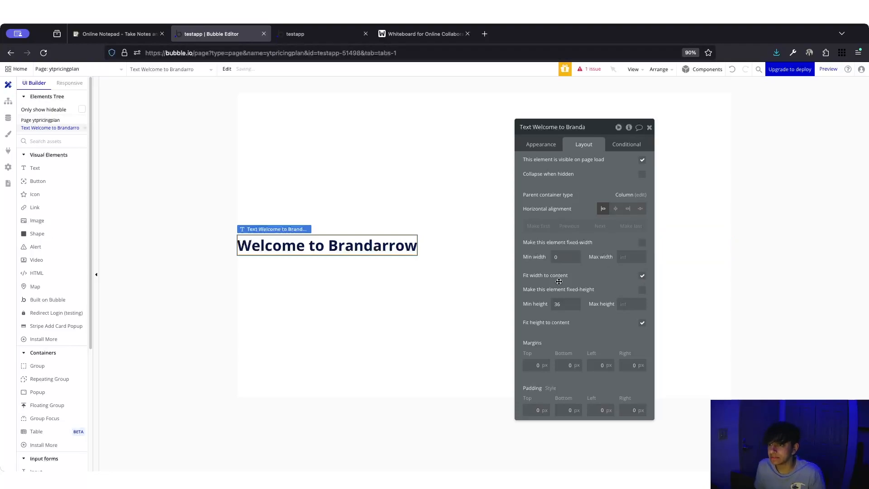
double_click(566, 304)
key("BackSpace")
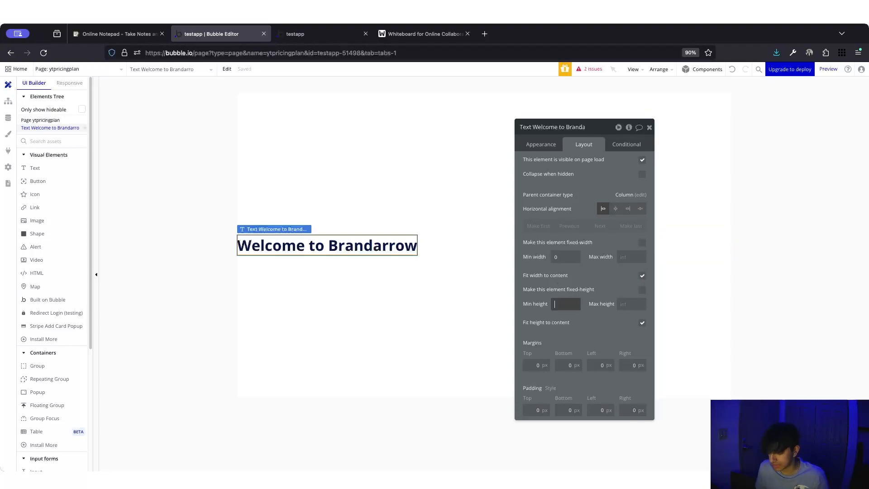
left_click(599, 322)
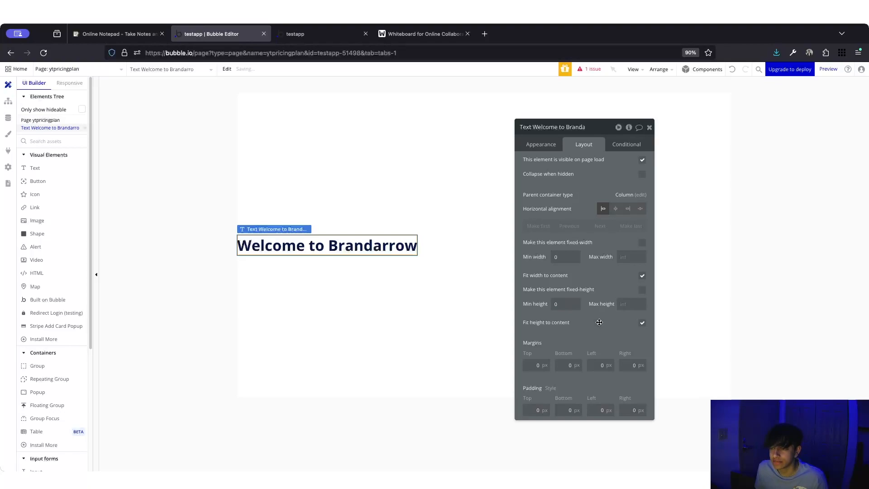
left_click(537, 144)
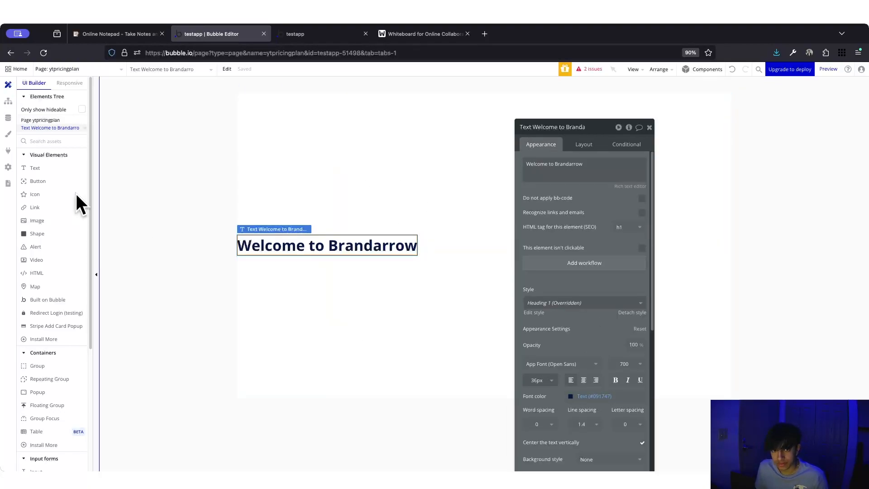
- Duplicate the heading and change its text to 'Here are our pricing plans, please choose what suits you best:'
key("ctrl+c")
key("ctrl+v")
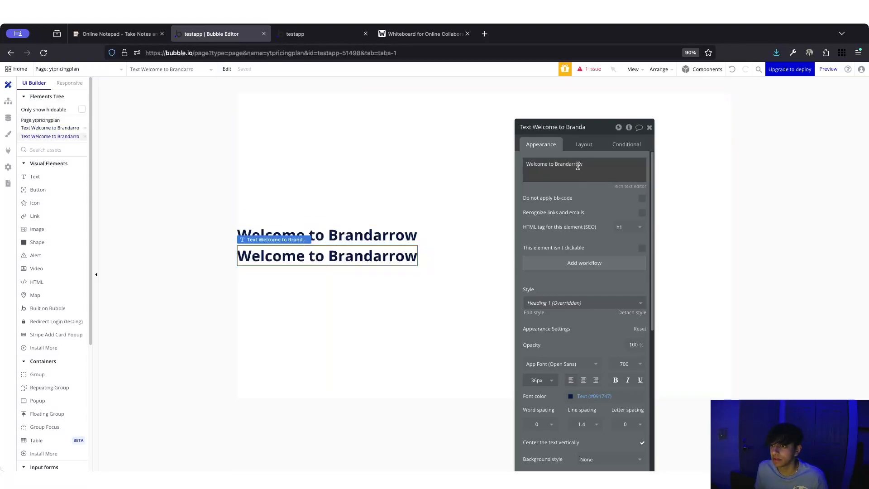
left_click(577, 169)
key("ctrl+a")
key("BackSpace")
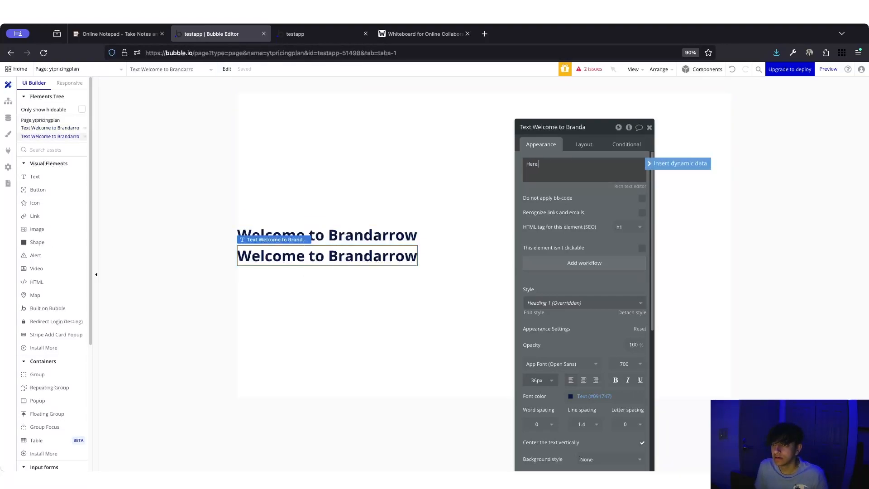
type("Here are our pricing plans, please choose")
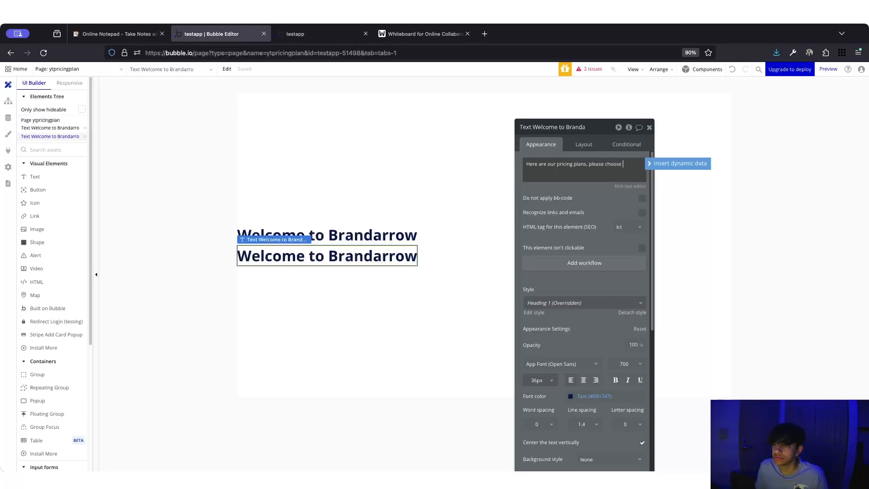
type(" what suits oyu")
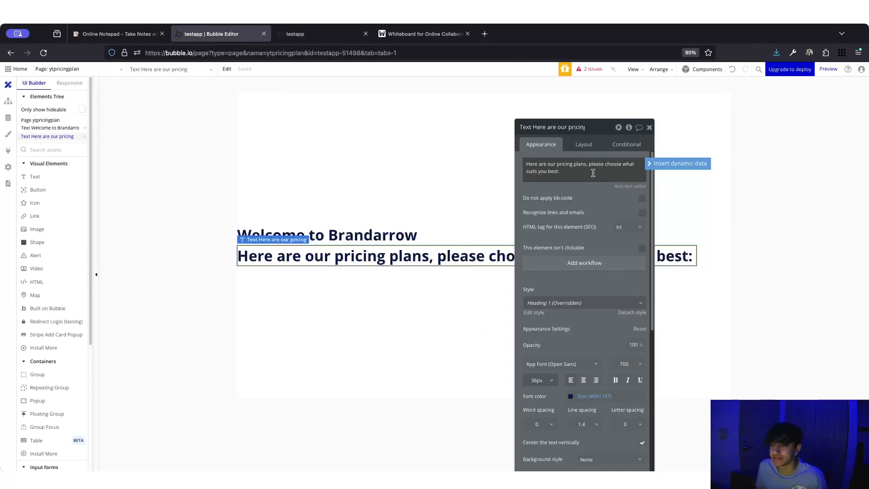
left_click_drag(559, 125, 586, 106)
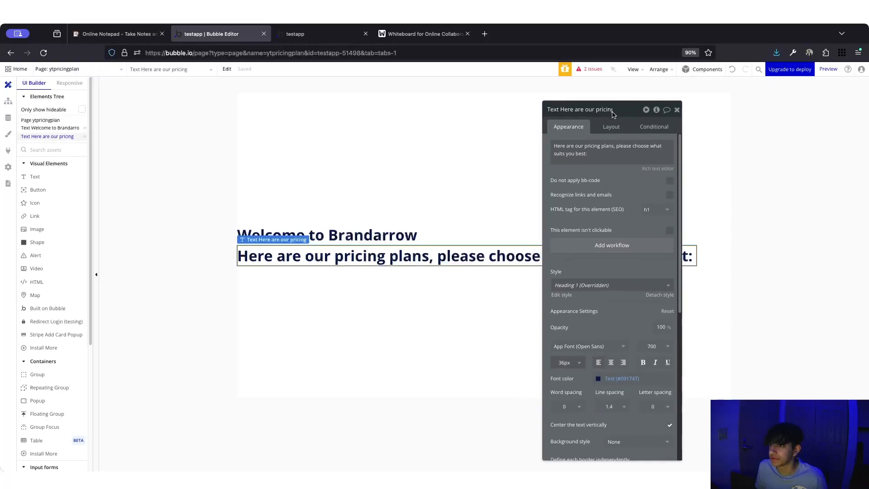
left_click(625, 153)
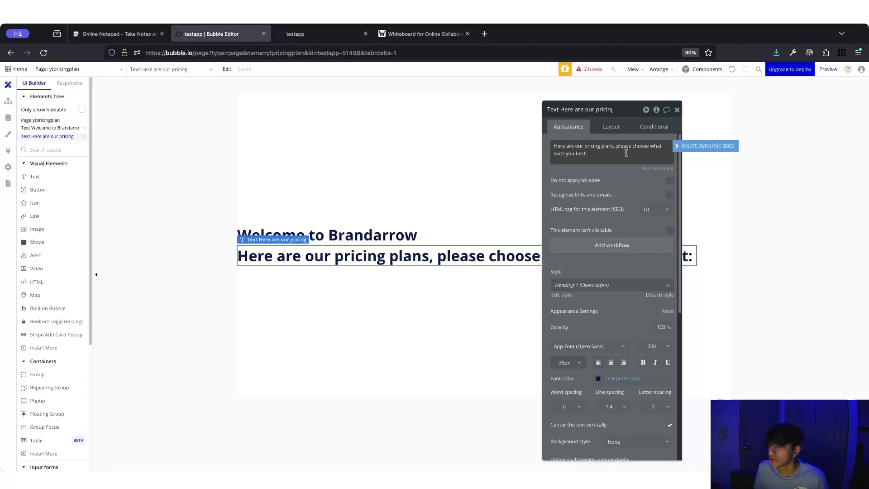
key("BackSpace")
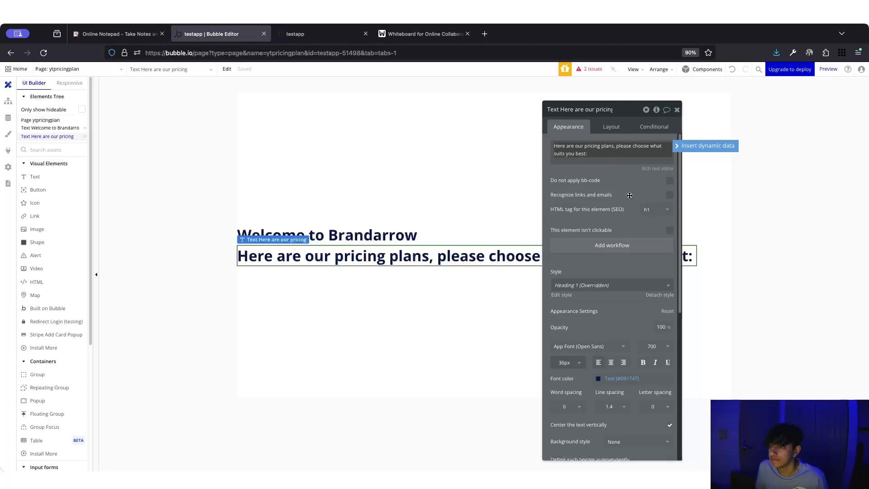
left_click_drag(630, 194, 629, 196)
- Style the subtitle as Heading 5 with font weight 500
left_click(583, 287)
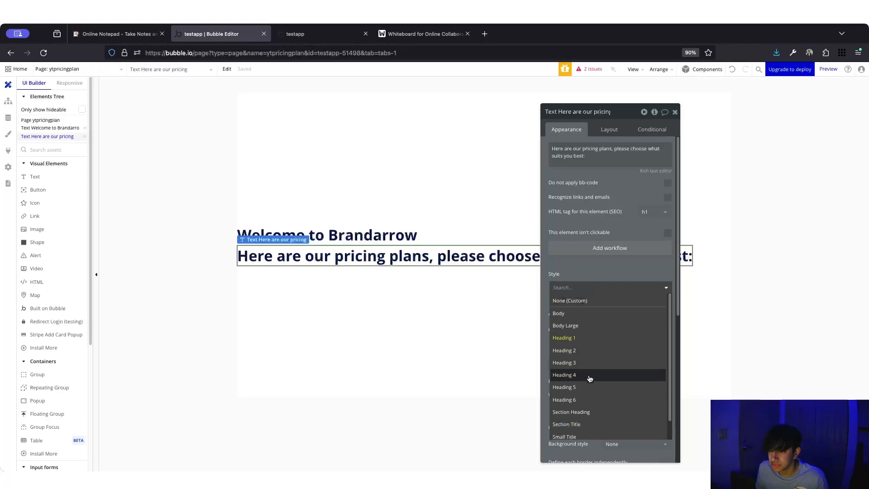
left_click(564, 387)
scroll(651, 326, "down", 1)
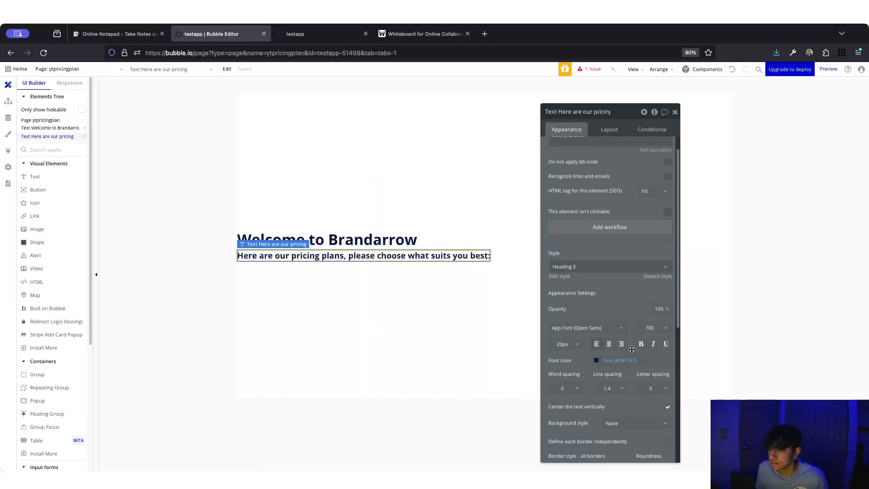
left_click(661, 328)
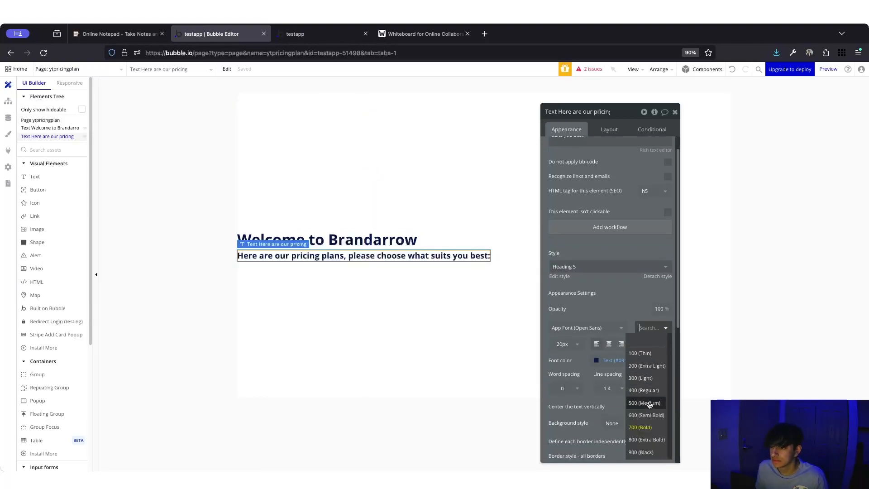
left_click(644, 398)
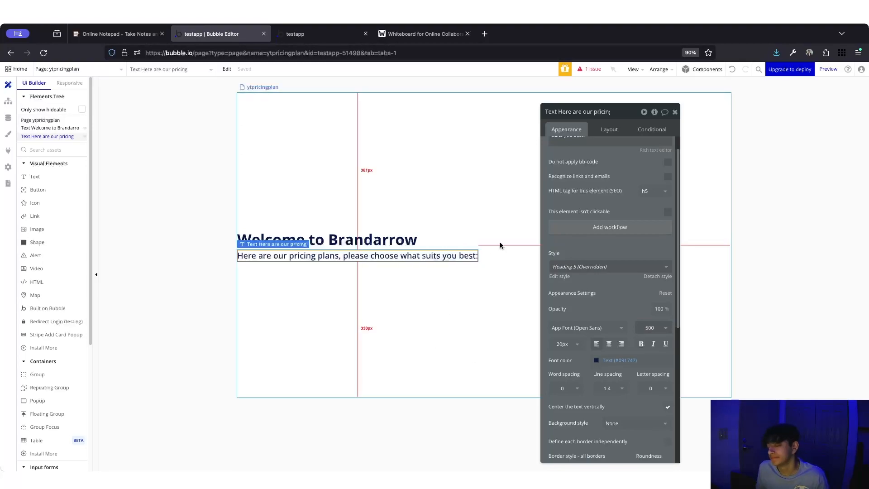
left_click(482, 245)
- Group the welcome heading and subtitle into a column container named Group Heading
left_click(331, 241)
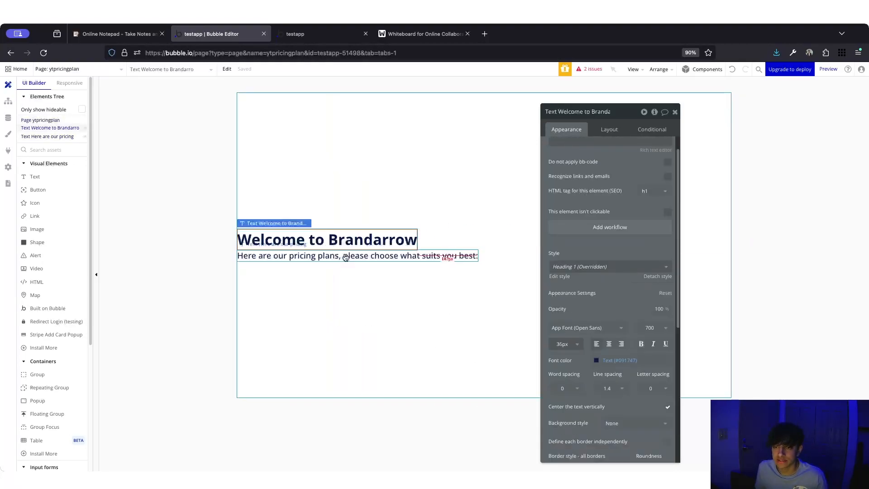
left_click(346, 256, "shift")
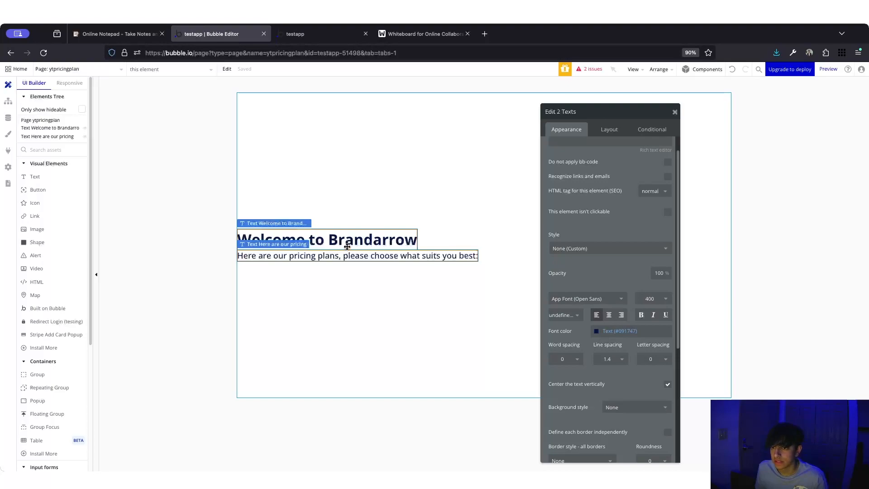
right_click(347, 246)
mouse_move(411, 299)
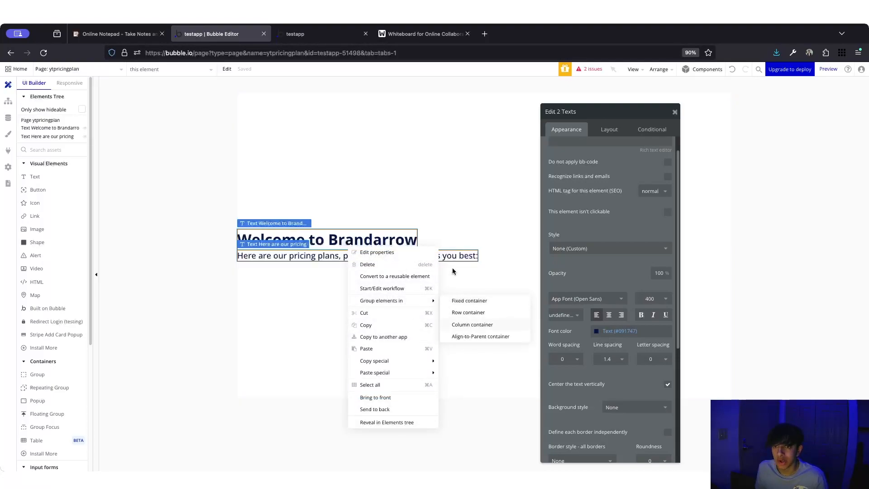
left_click(447, 299)
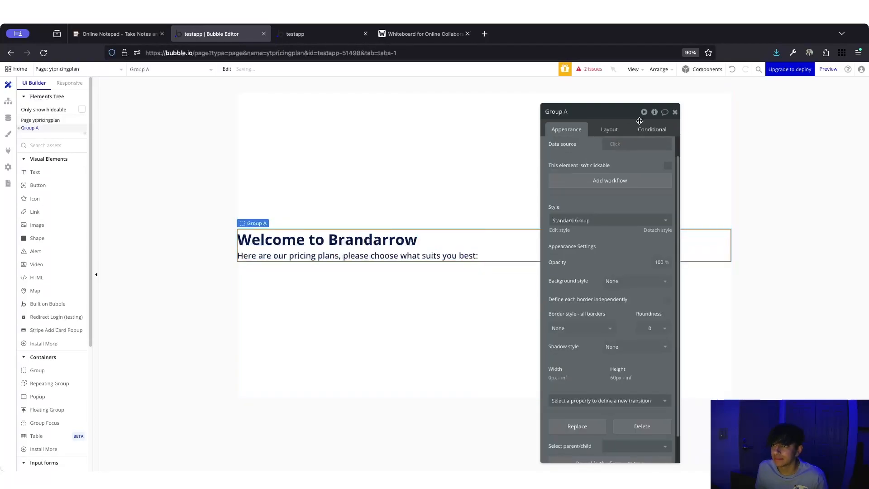
left_click(611, 131)
left_click(566, 110)
key("BackSpace")
type("Heading")
key("Return")
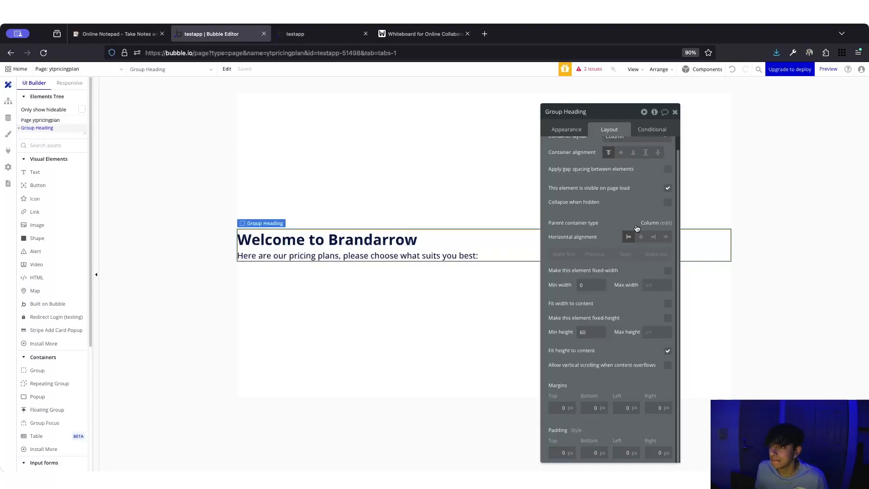
- Centre Group Heading, fit it to content width, set min height 0 and 20px padding
left_click(641, 238)
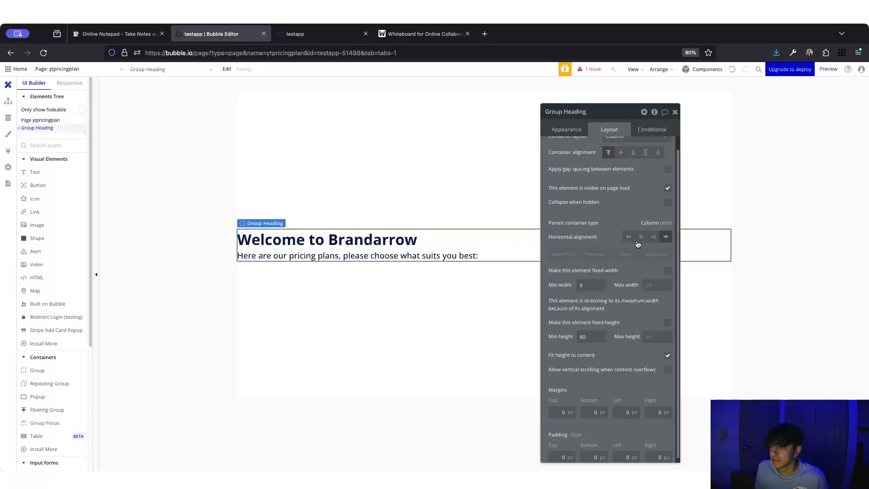
left_click(667, 304)
double_click(588, 332)
key("BackSpace")
key("Return")
left_click_drag(602, 130, 659, 98)
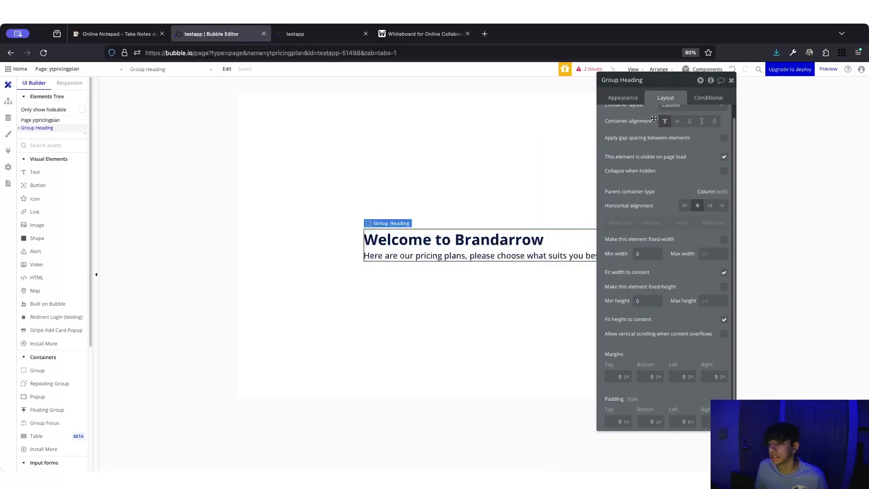
left_click(612, 418)
type("20")
key("Tab")
type("20")
key("Tab")
type("20")
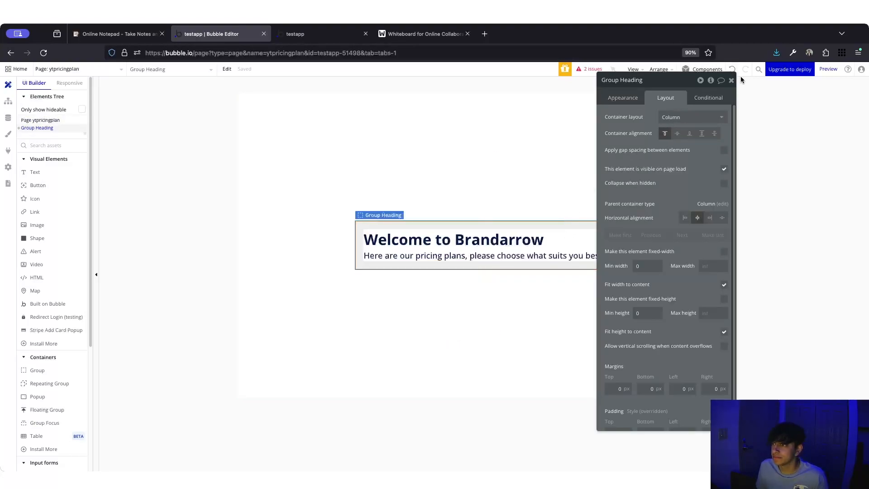
left_click(730, 81)
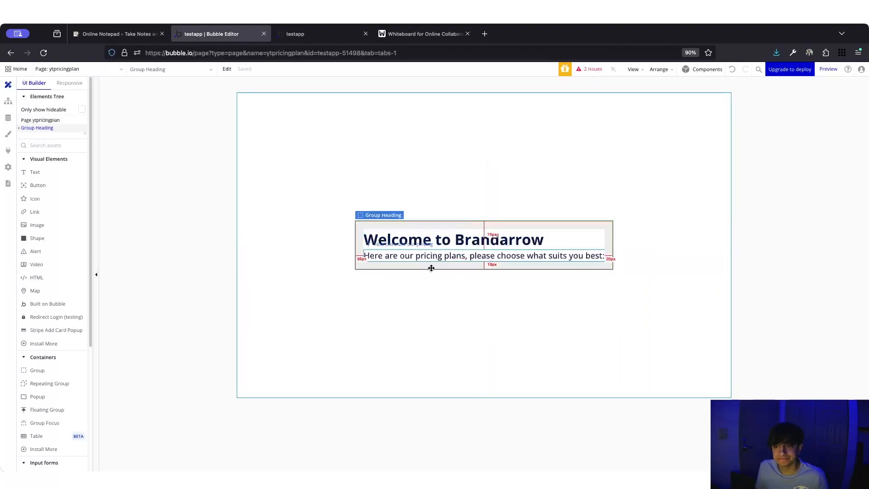
- Preview the ytpricingplan page, reload it, and drop ?debug_mode=true from the URL
left_click(304, 370)
left_click(312, 34)
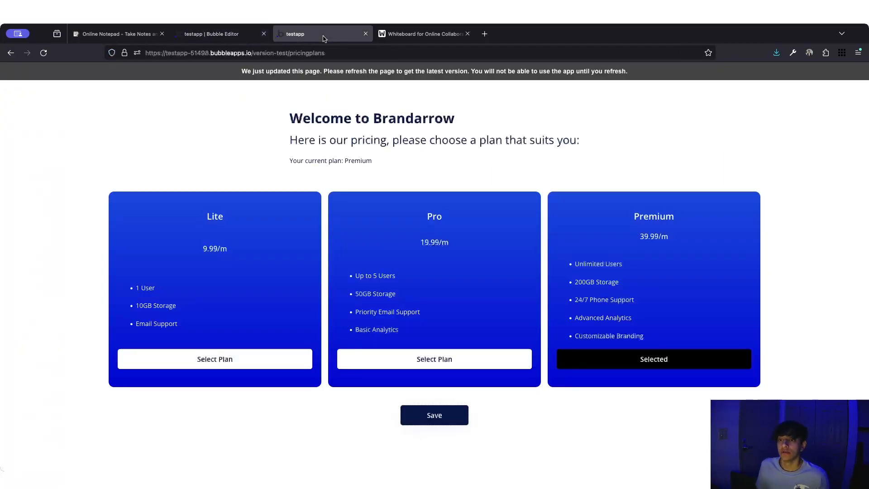
left_click(181, 36)
left_click(837, 74)
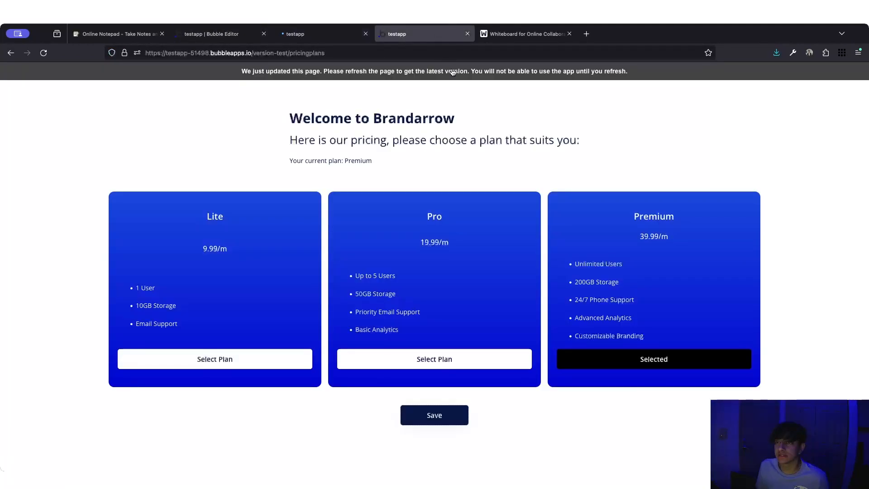
left_click(453, 72)
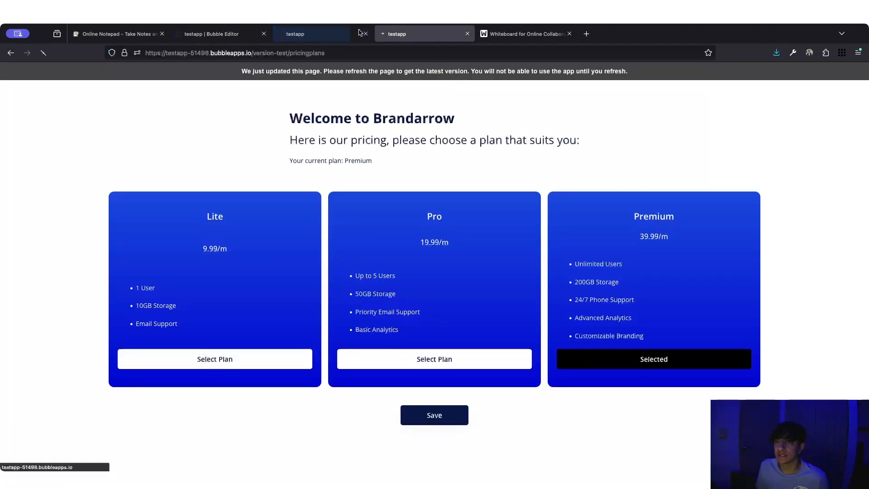
left_click(334, 35)
left_click(383, 35)
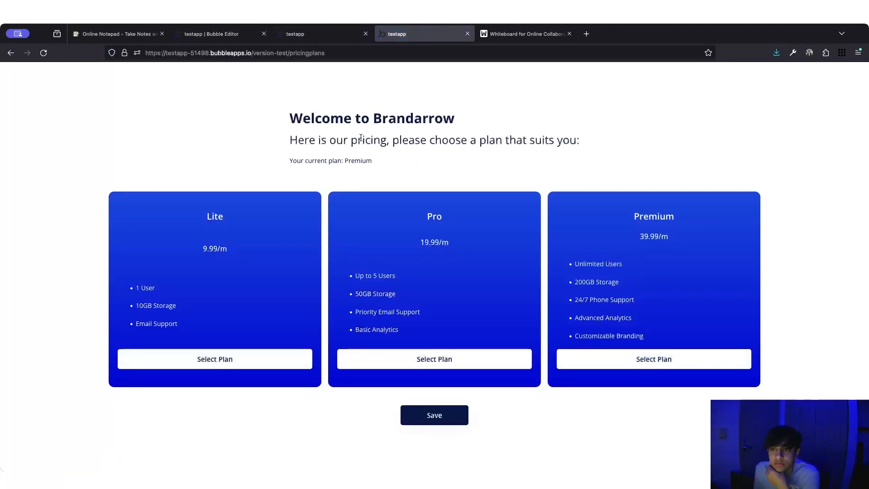
left_click(324, 34)
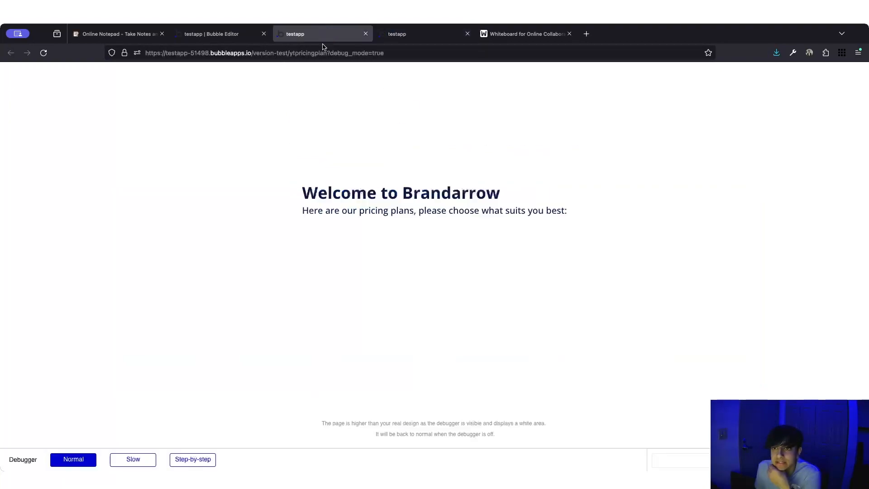
left_click_drag(328, 52, 418, 53)
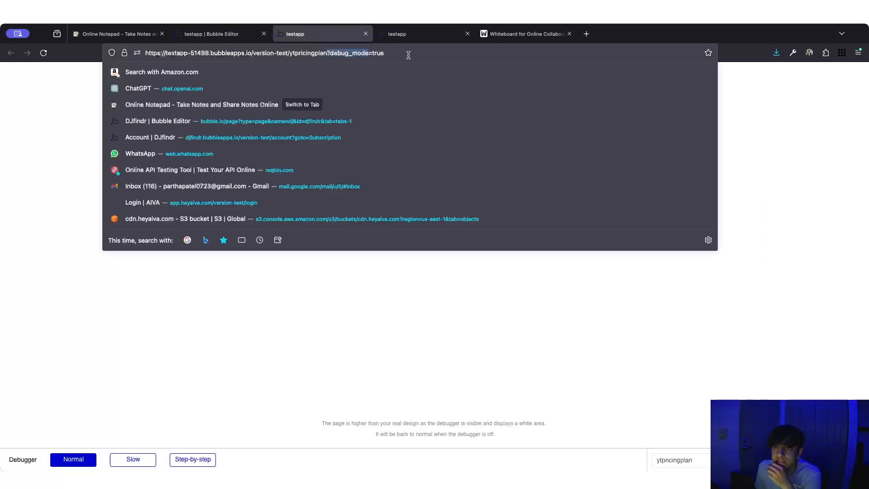
key("BackSpace")
key("Return")
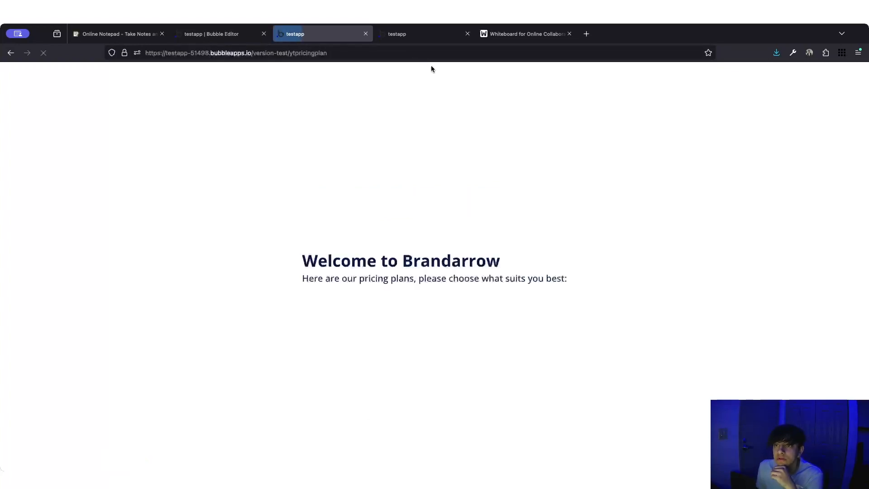
- Compare it with the existing pricing plans page, then go back to the Bubble editor
left_click(393, 33)
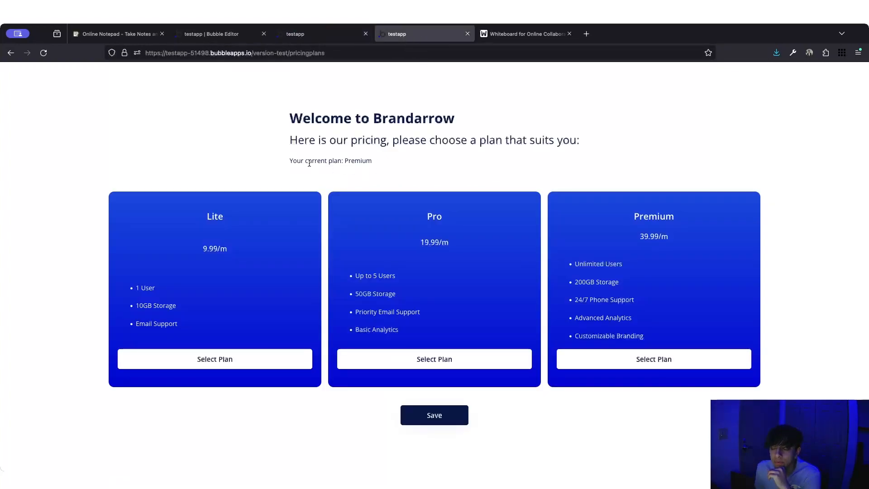
left_click_drag(298, 160, 364, 158)
left_click(289, 160)
left_click(362, 161)
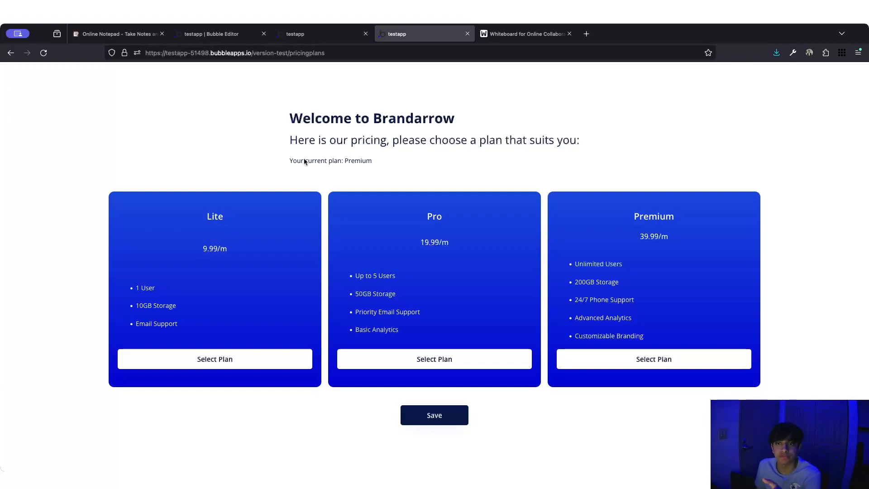
left_click(301, 36)
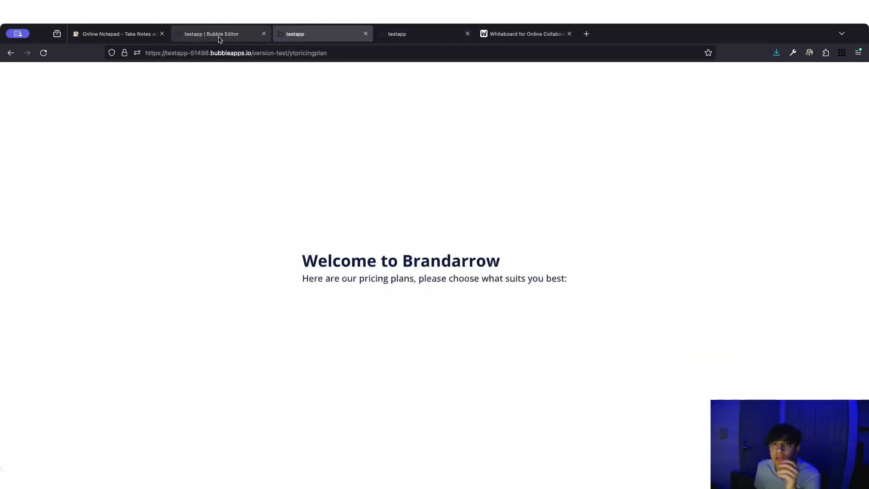
left_click(220, 34)
- Duplicate the pricing subtitle and give the copy a 30px top margin
left_click(400, 261)
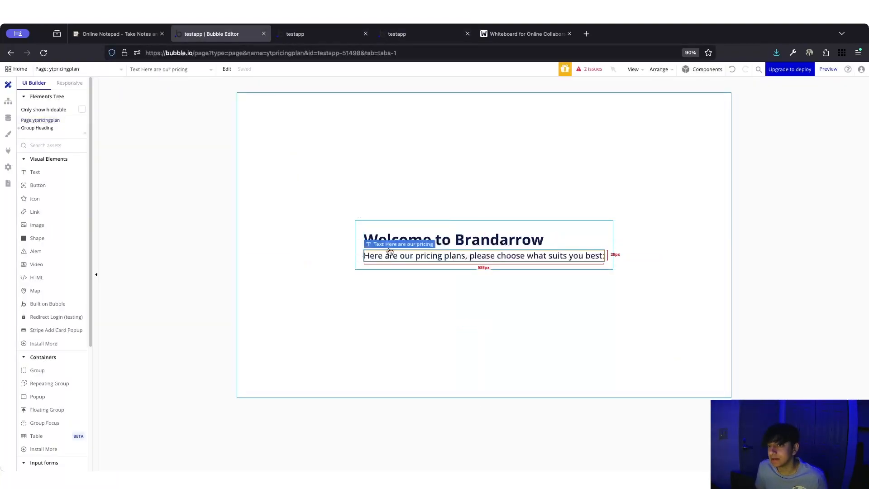
key("super+v")
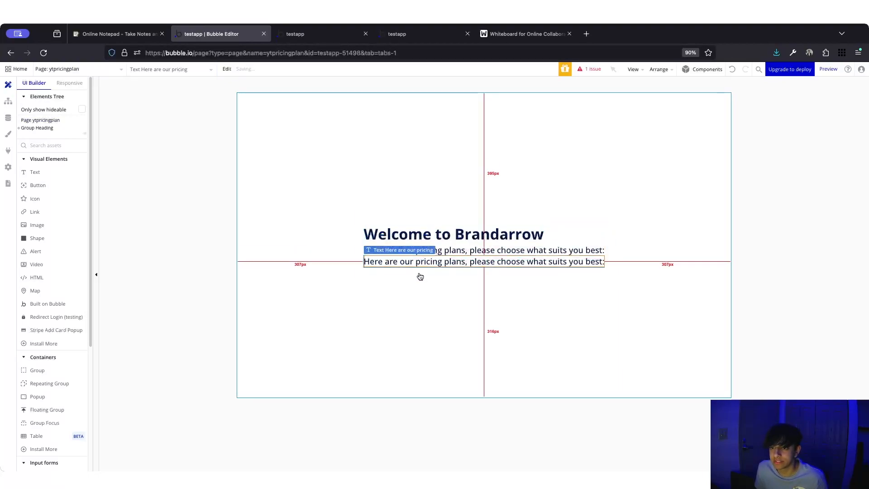
double_click(419, 264)
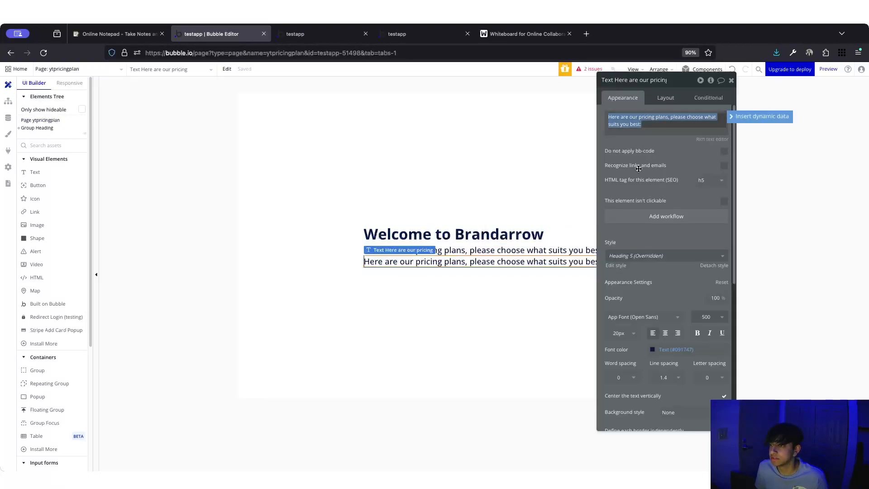
left_click(664, 98)
left_click(611, 315)
type("30")
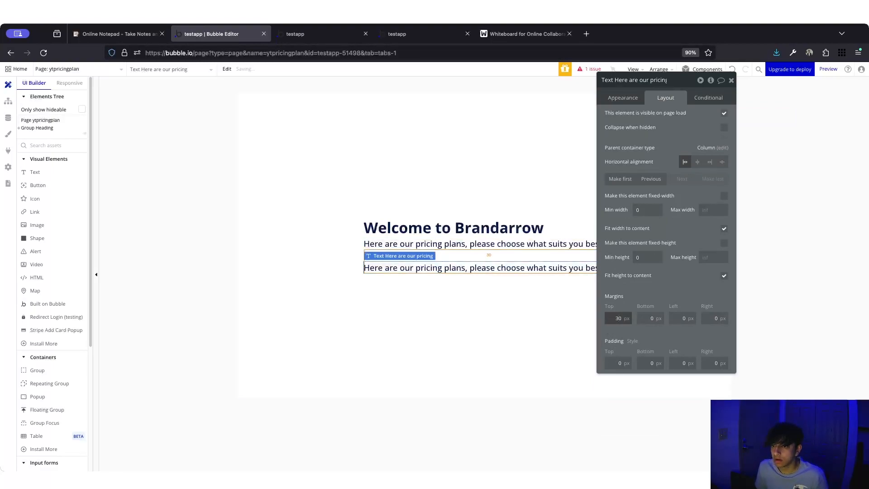
- Set the copy's font weight to 400 and font size to 15px
left_click(623, 97)
left_click(706, 318)
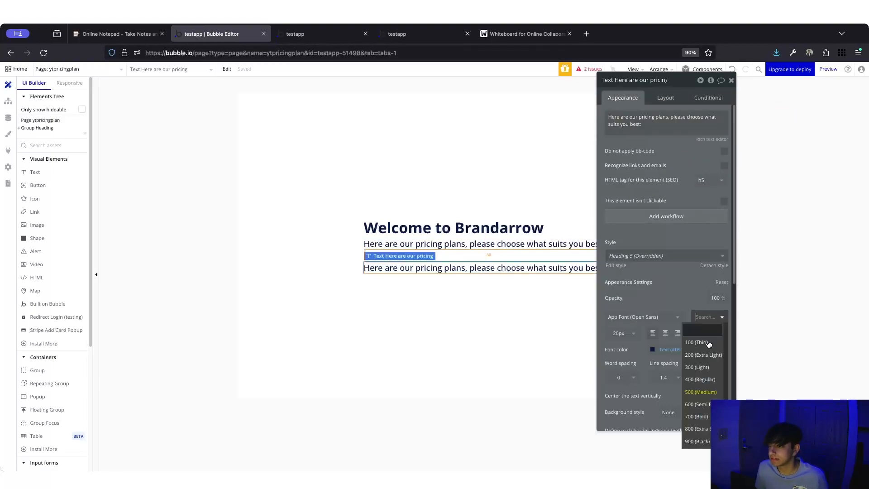
left_click(710, 364)
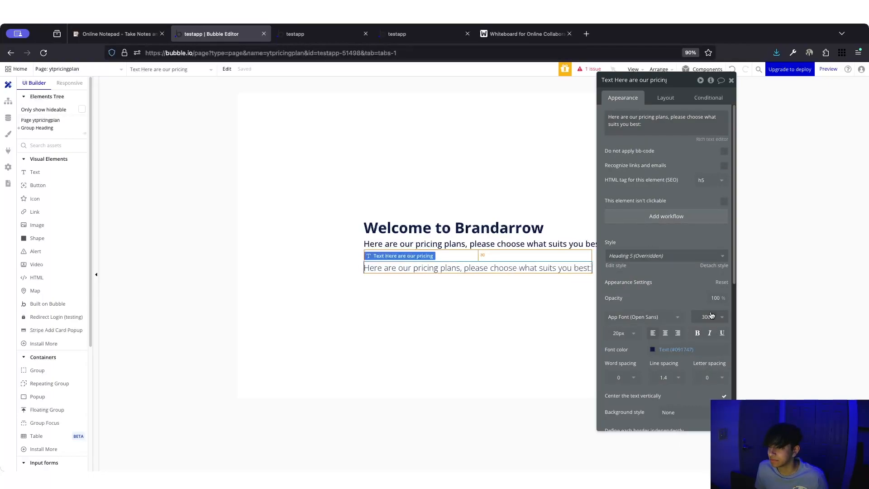
left_click(706, 317)
left_click(704, 379)
left_click(627, 338)
double_click(621, 333)
type("15")
key("Return")
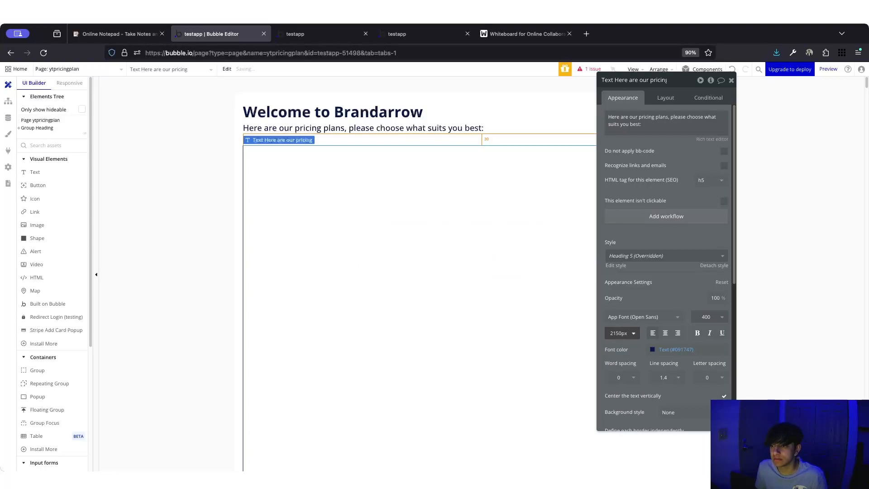
type("15")
key("Return")
triple_click(667, 127)
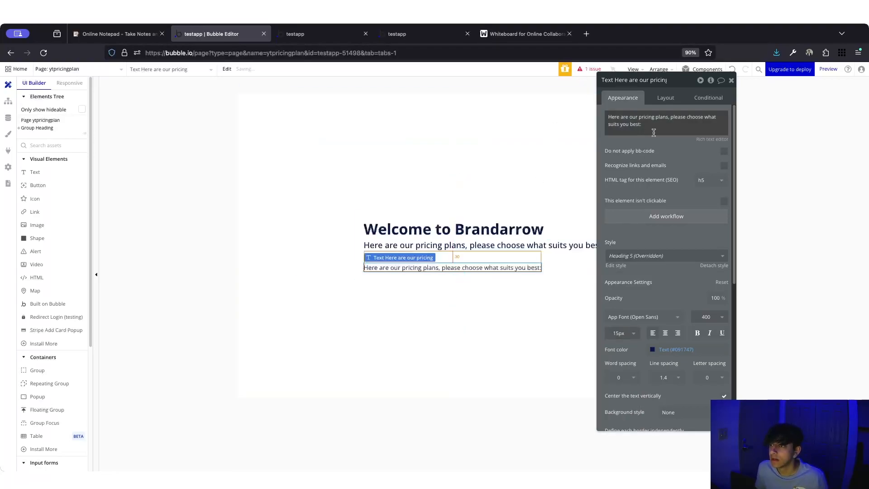
- Make the text read 'Your current plan is:' followed by Current User's Plan's Name
left_click(736, 116)
left_click(664, 152)
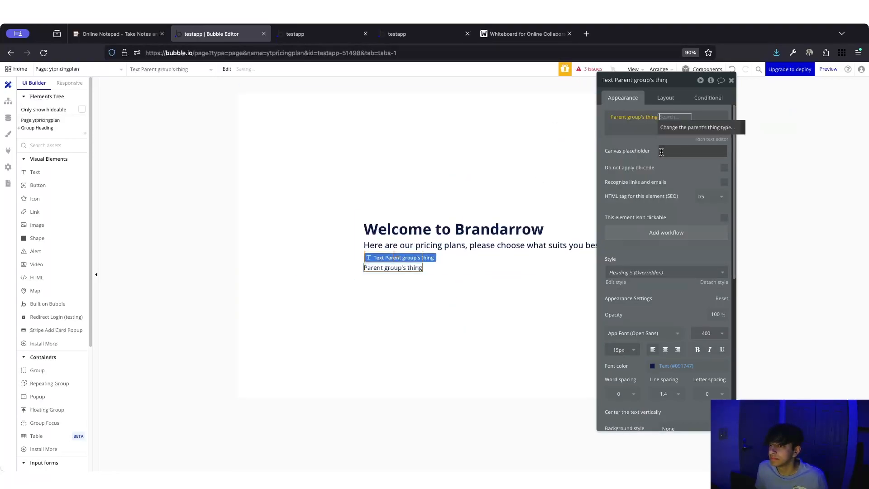
left_click(623, 118)
left_click(656, 156)
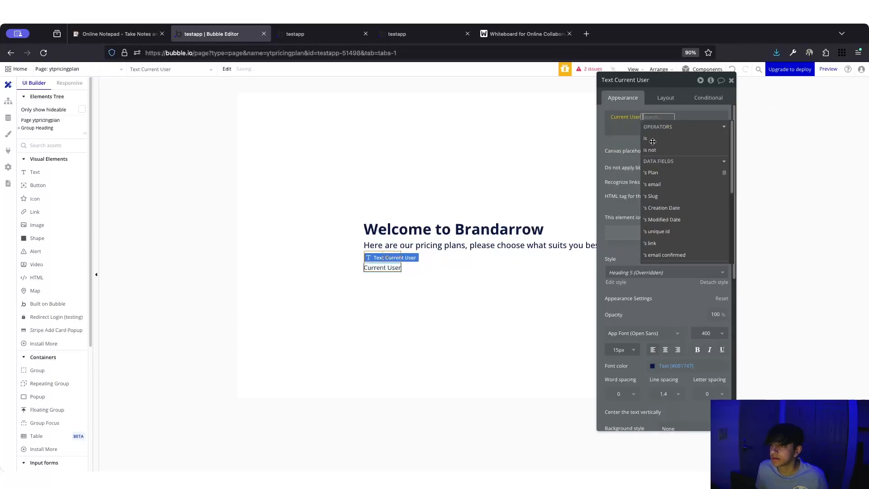
left_click(656, 173)
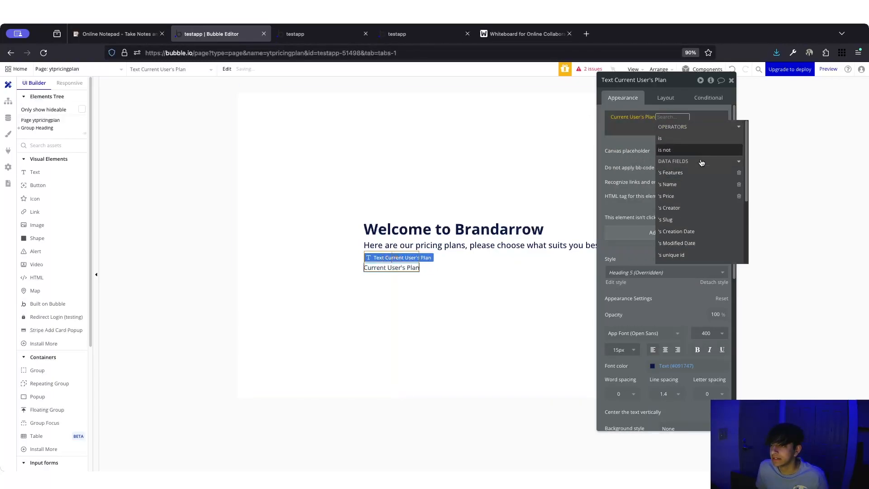
left_click(669, 184)
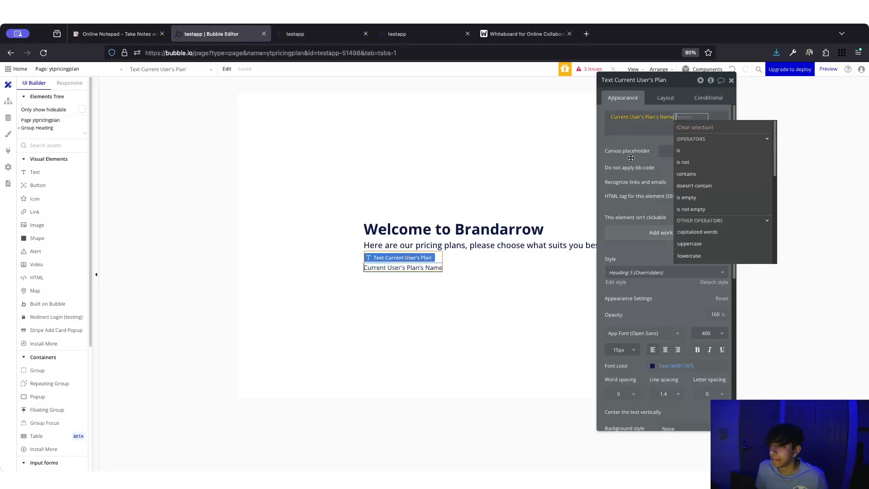
left_click(608, 123)
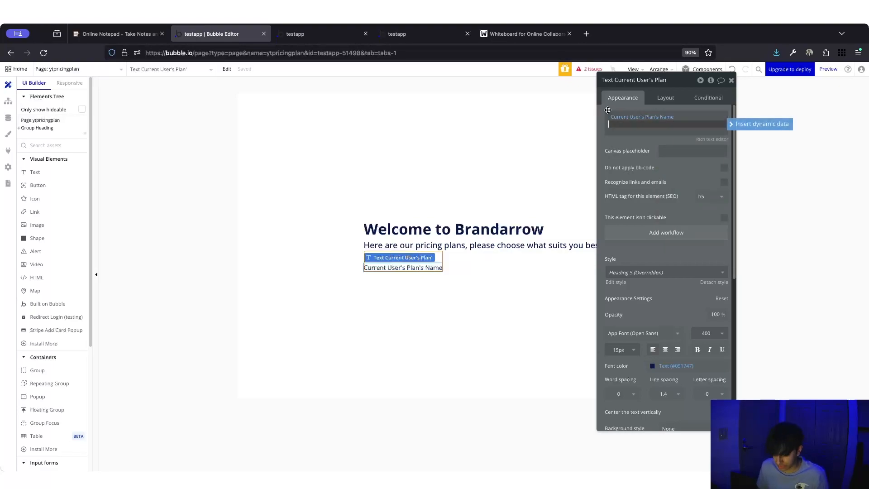
left_click(609, 115)
type("Yur pla")
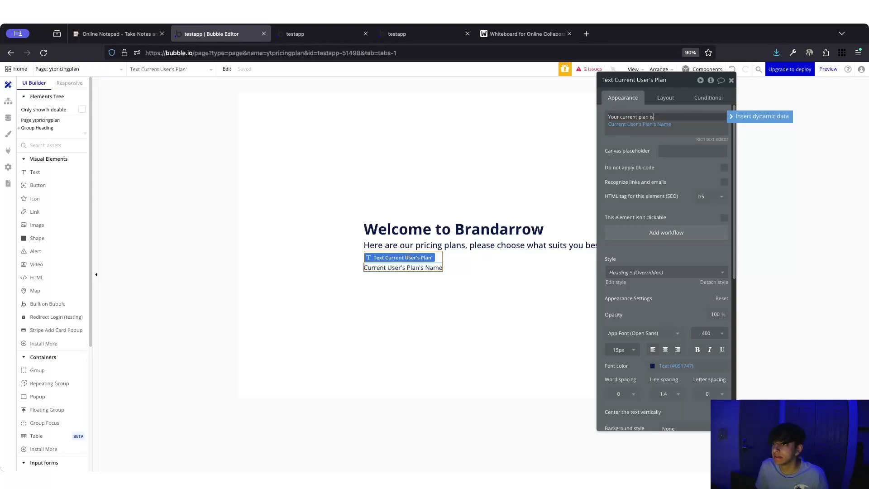
left_click(634, 150)
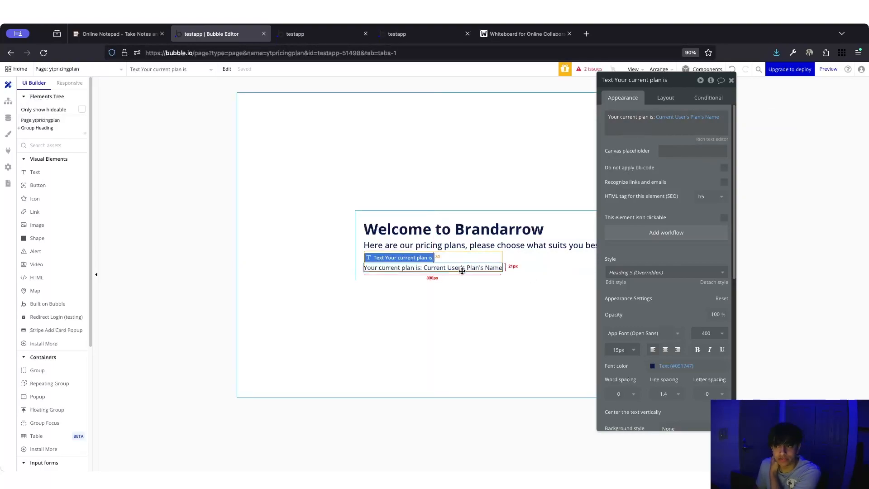
- Reload the live ytpricingplan preview to see the line showing Premium
left_click(711, 100)
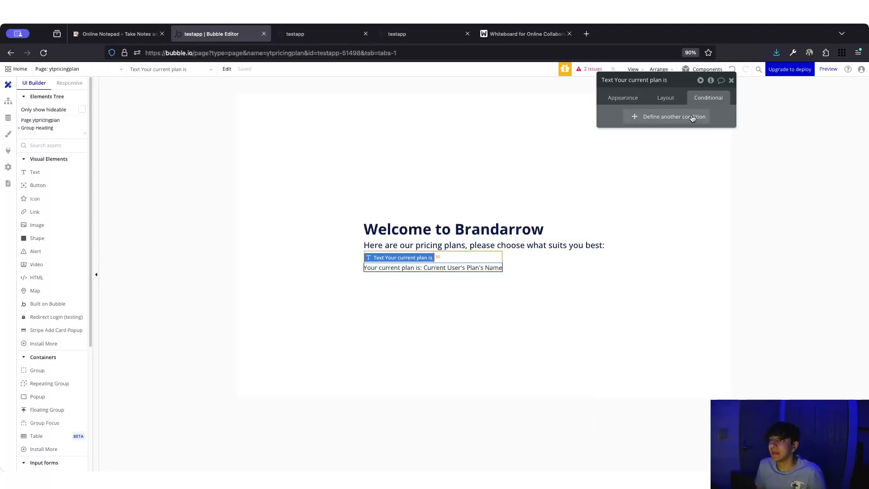
left_click(621, 97)
left_click(461, 277)
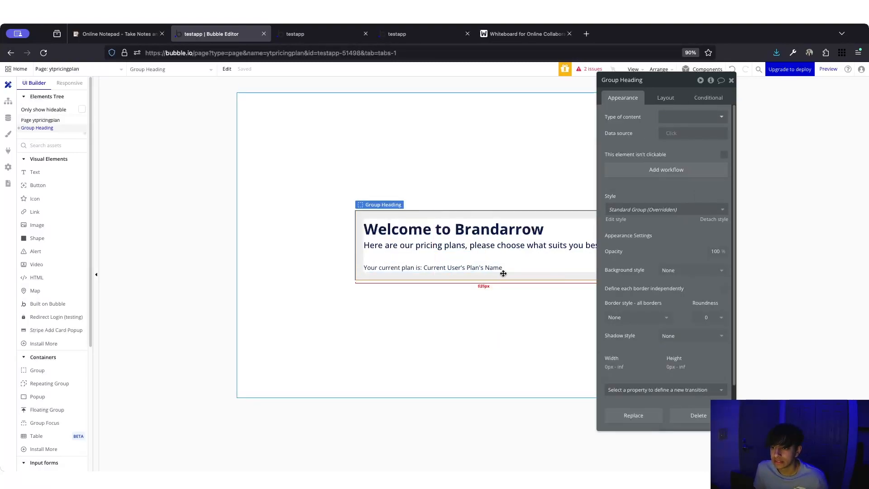
left_click(326, 38)
key("super+r")
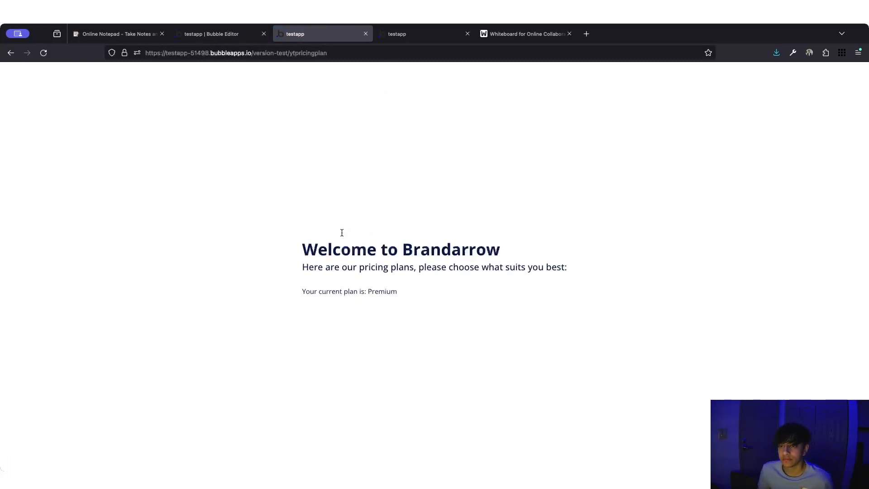
- In App data > All Users, delete Premium from the test user's Plan field and save
left_click(224, 35)
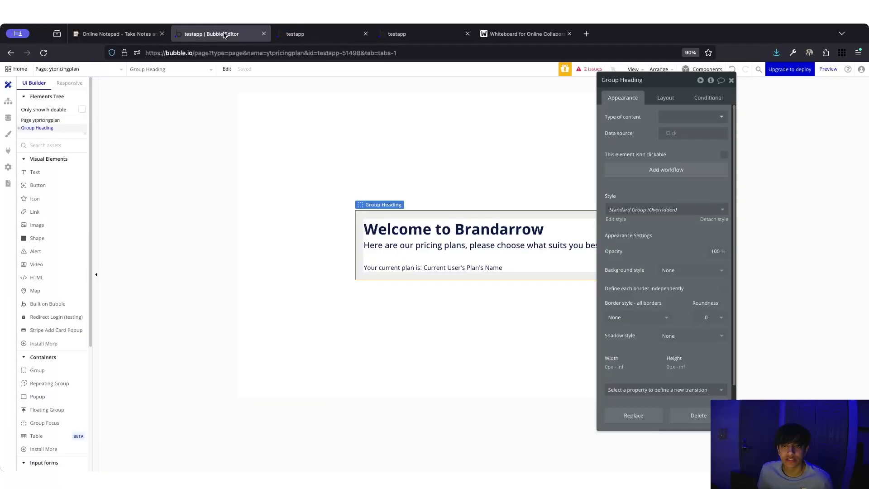
left_click(8, 117)
left_click(55, 99)
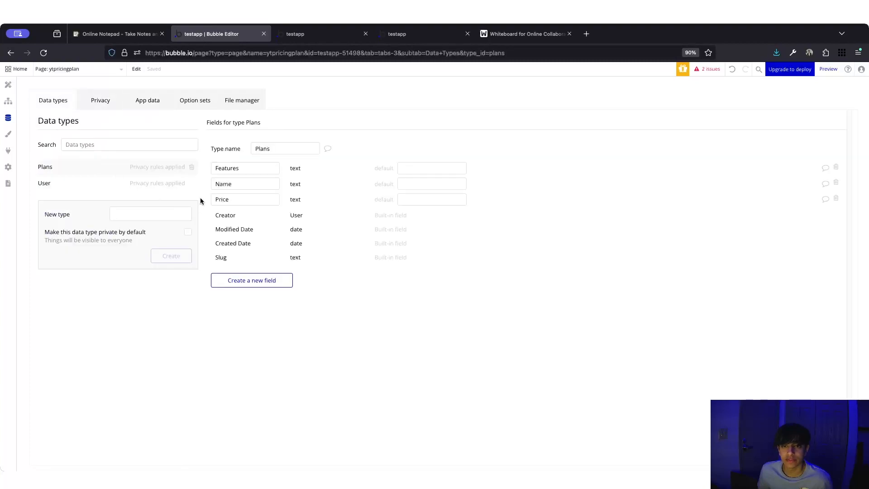
left_click(145, 102)
left_click(54, 223)
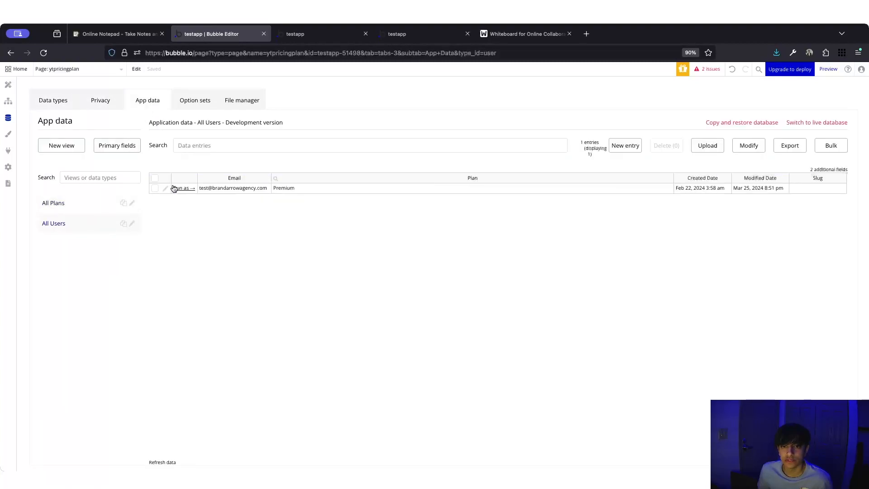
left_click(165, 191)
left_click(128, 125)
double_click(128, 125)
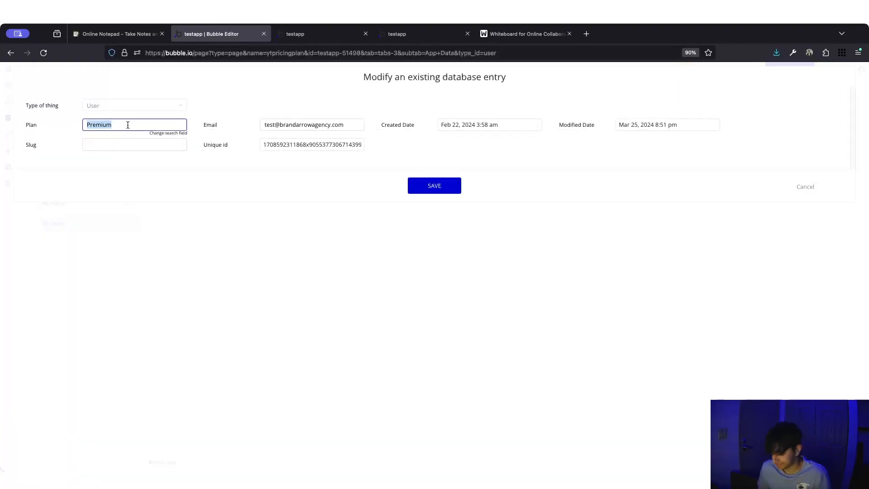
key("BackSpace")
left_click(432, 186)
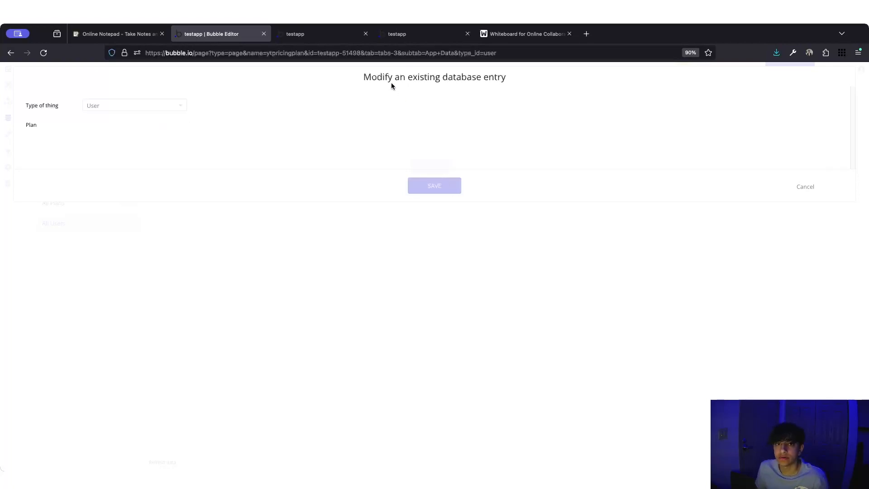
left_click(9, 85)
- Reload the ytpricingplan and pricingplans previews to confirm no plan shows, then return to the editor
left_click(328, 33)
key("super+r")
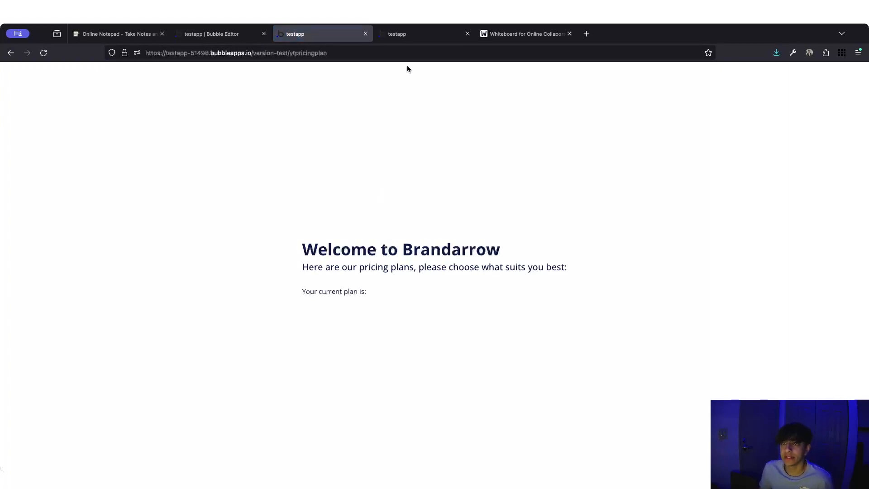
left_click(419, 36)
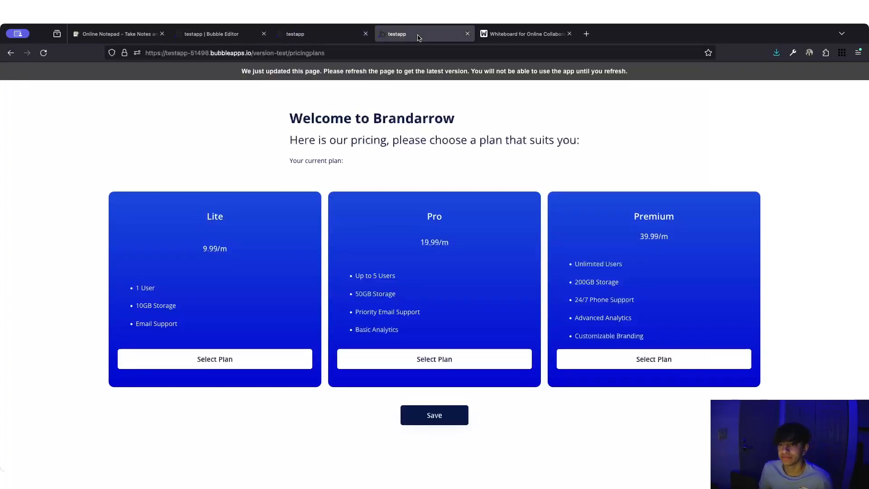
left_click(415, 80)
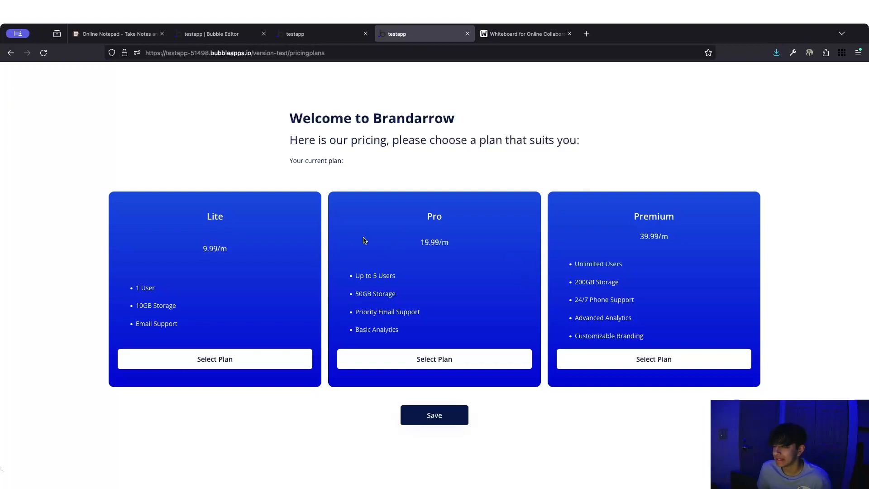
left_click(317, 36)
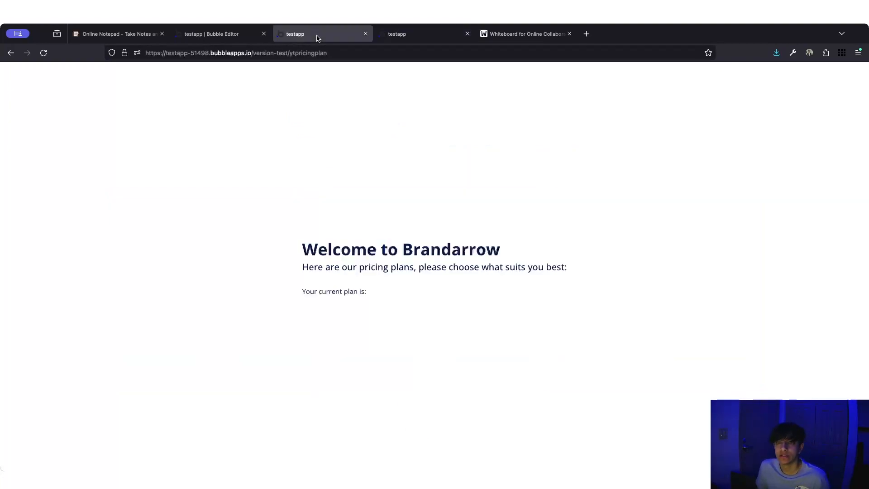
left_click(215, 31)
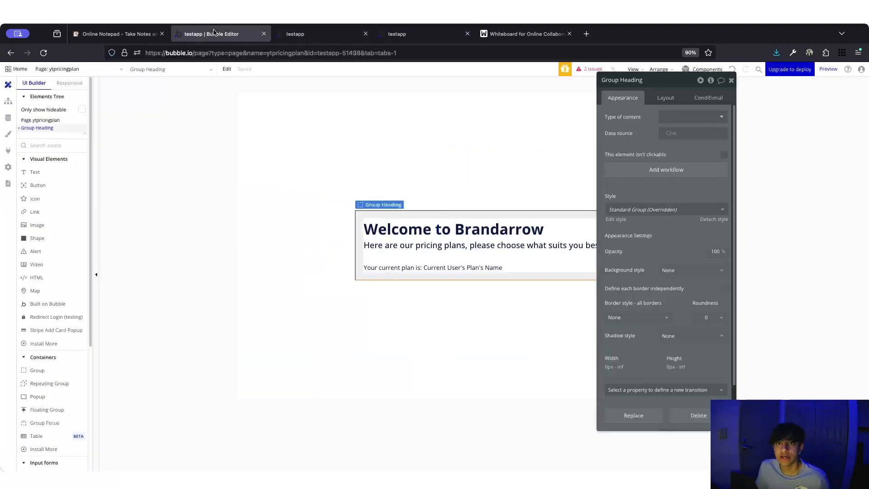
- Draw a Repeating Group below the heading and rename it Pricing Table RG
left_click(60, 143)
type("repr")
key("BackSpace")
type("e")
left_click(53, 168)
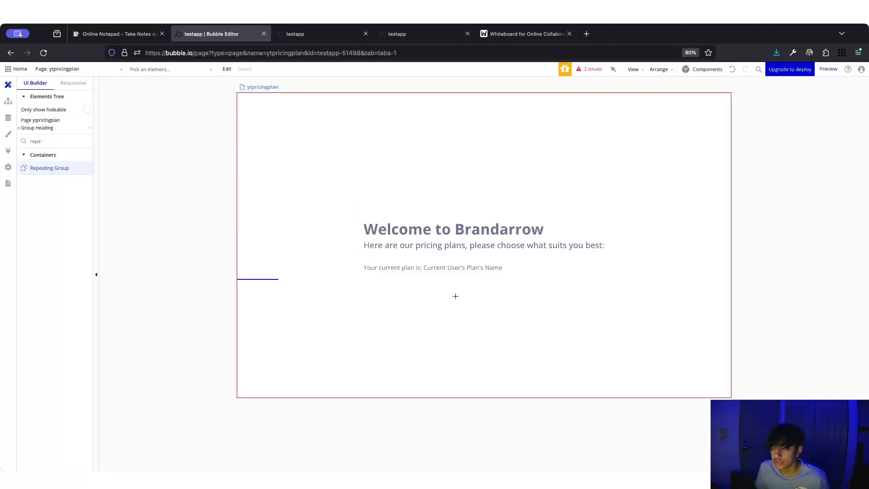
left_click(455, 296)
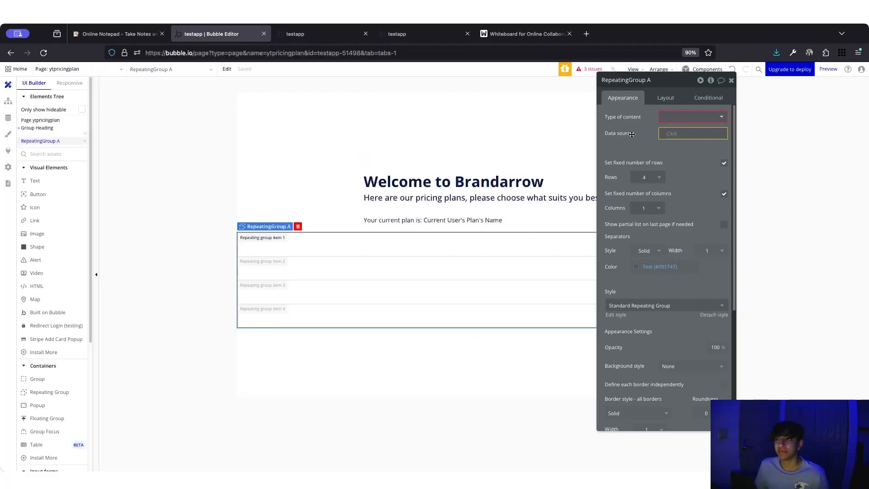
left_click(664, 98)
left_click_drag(649, 79, 598, 82)
type("Pricin")
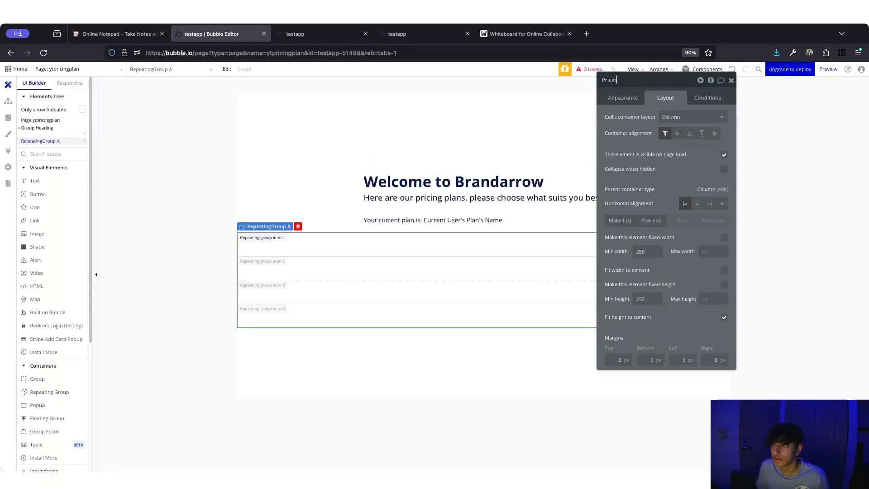
type("g Table RG")
key("Return")
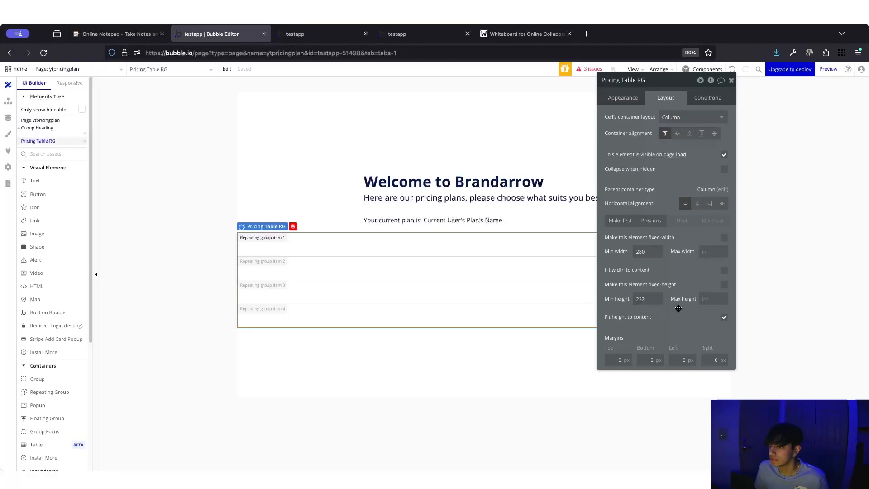
- Uncheck Fit height to content, set min height 0 and a 60 px bottom margin
left_click(724, 319)
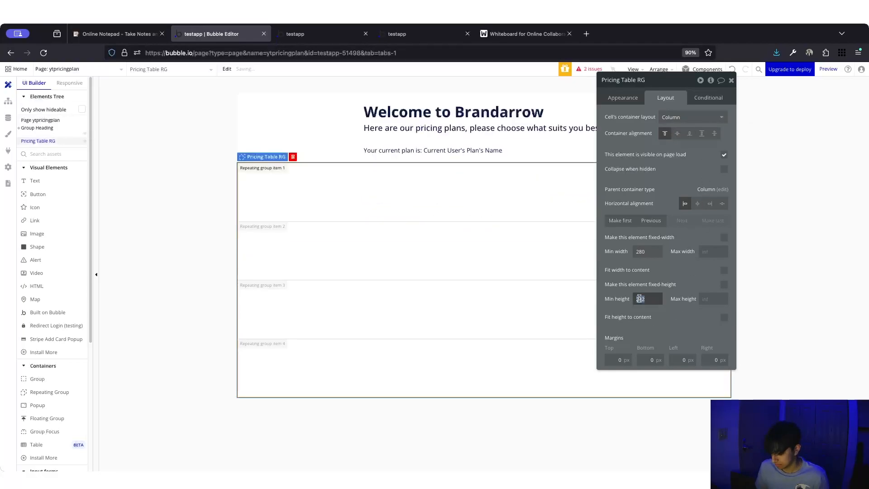
left_click(427, 425)
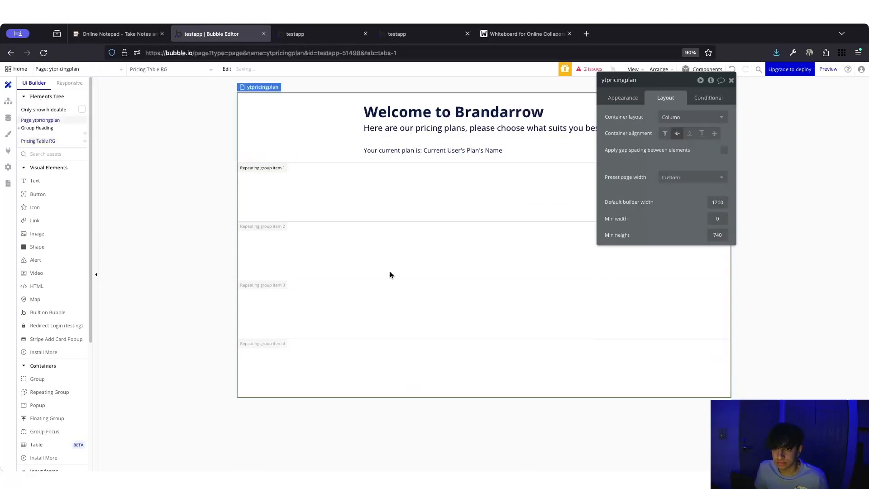
left_click(507, 304)
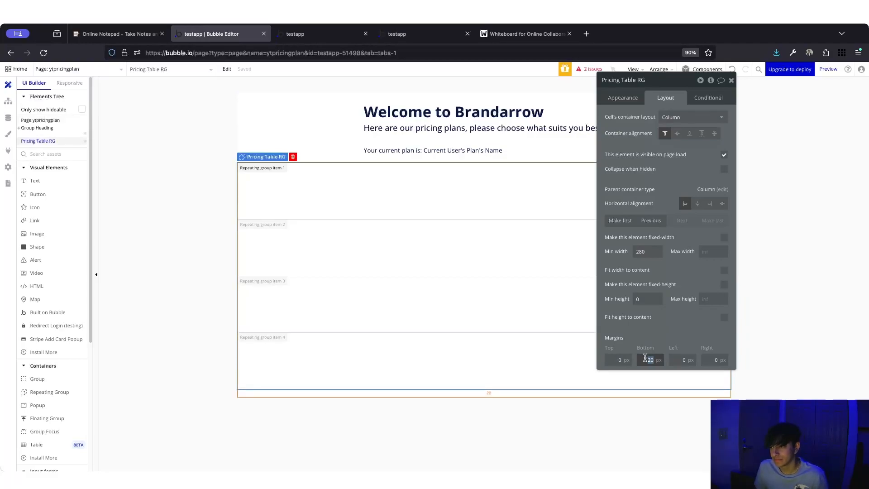
type("0")
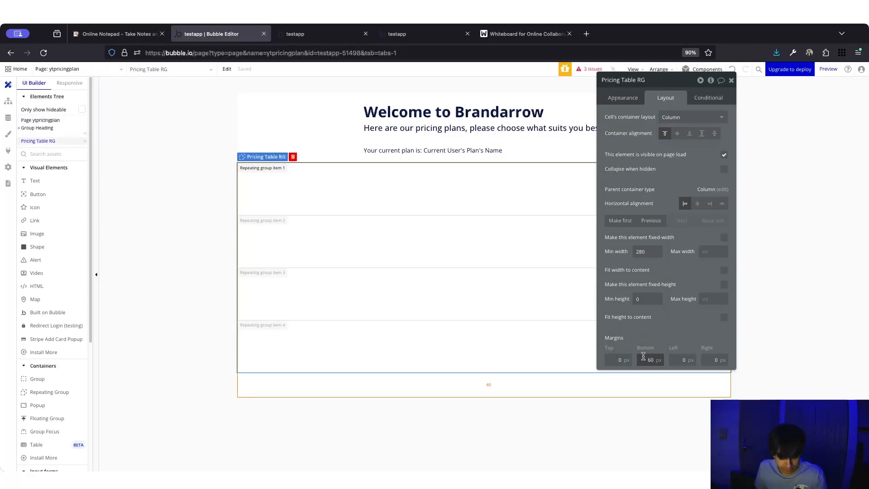
left_click(684, 360)
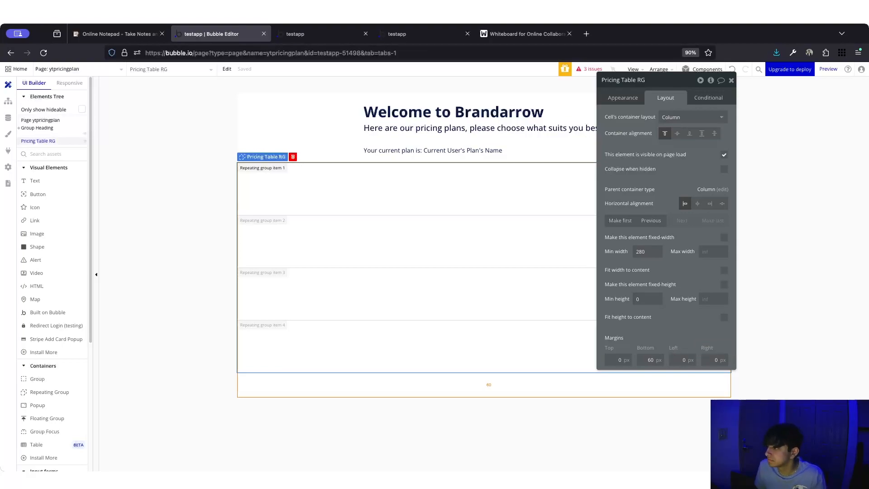
left_click(693, 332)
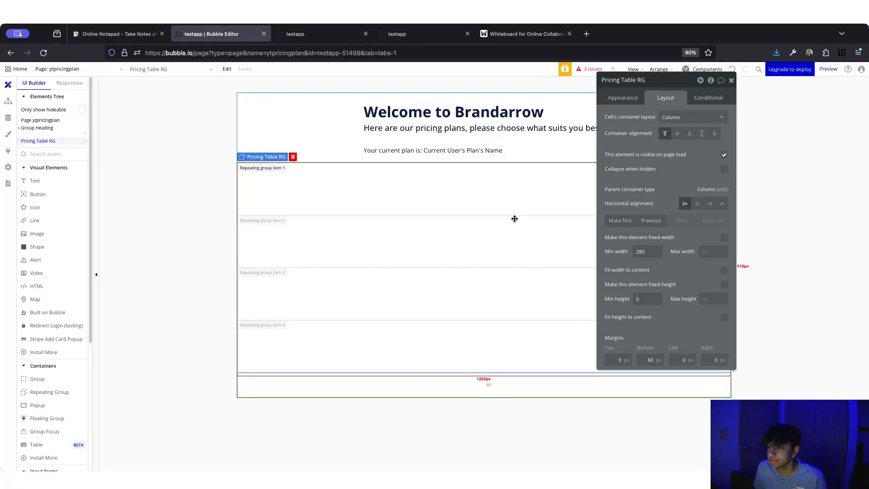
- Make the Pricing Table RG fixed-width at 75% and centre it horizontally
left_click(724, 238)
left_click(657, 258)
left_click(656, 285)
double_click(639, 250)
type("75")
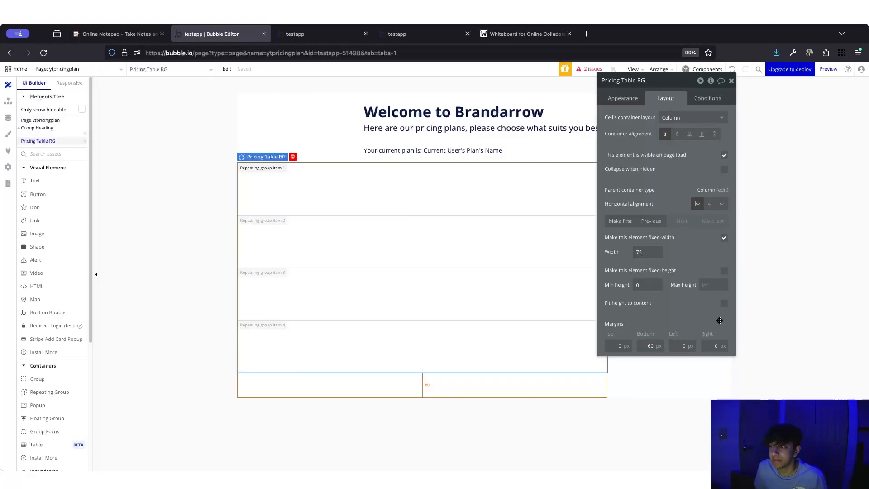
left_click(710, 204)
left_click_drag(630, 97, 269, 138)
left_click_drag(318, 126, 682, 147)
left_click(669, 235)
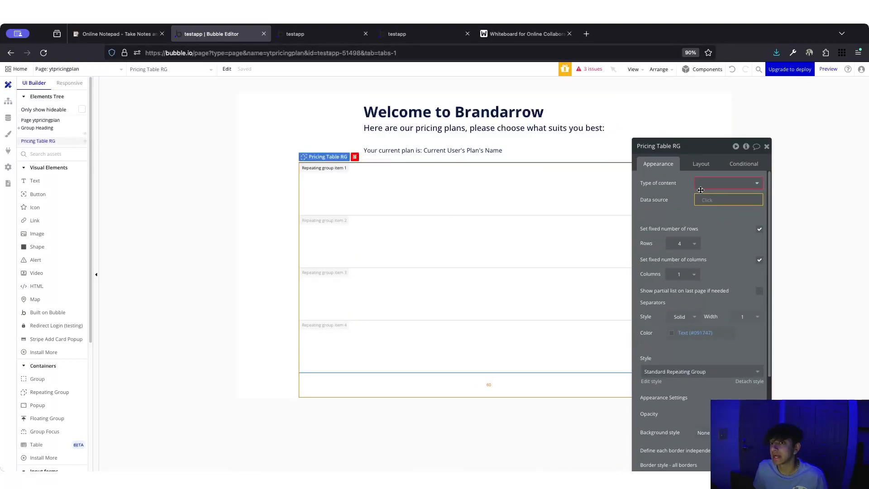
- Set content type to Plans and data source to an unconstrained Do a search for Plans
left_click(706, 183)
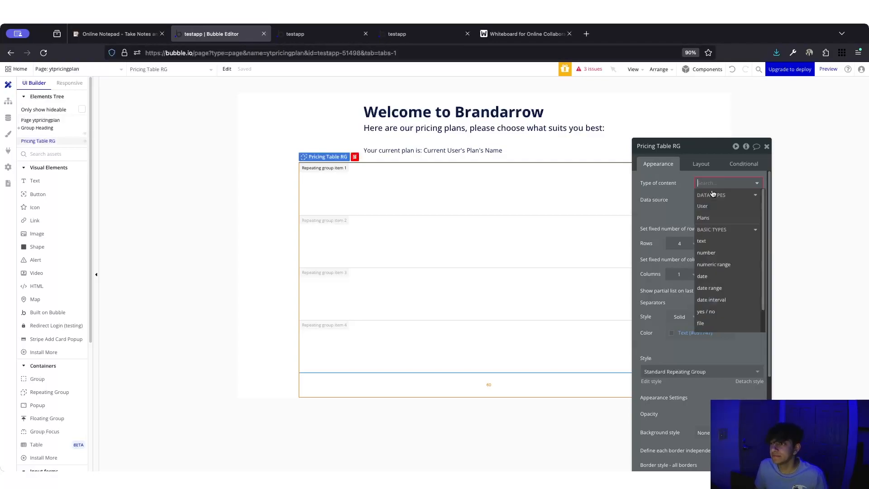
left_click(703, 218)
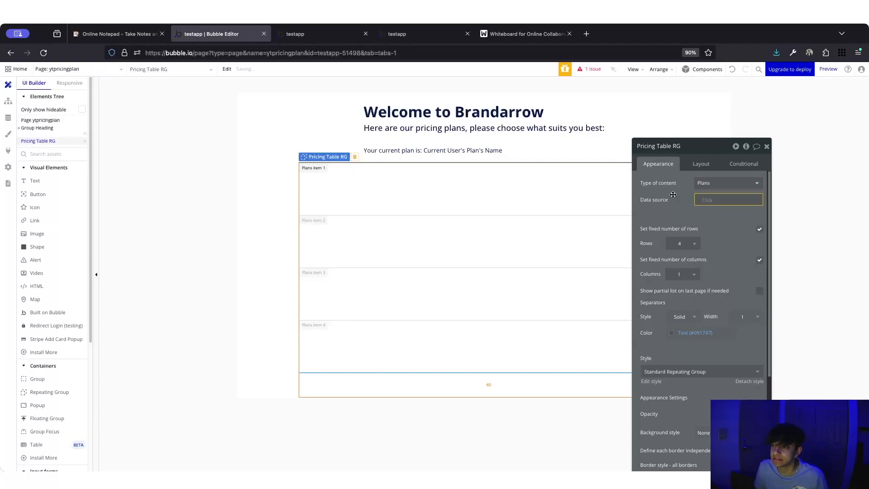
left_click(707, 200)
left_click(719, 244)
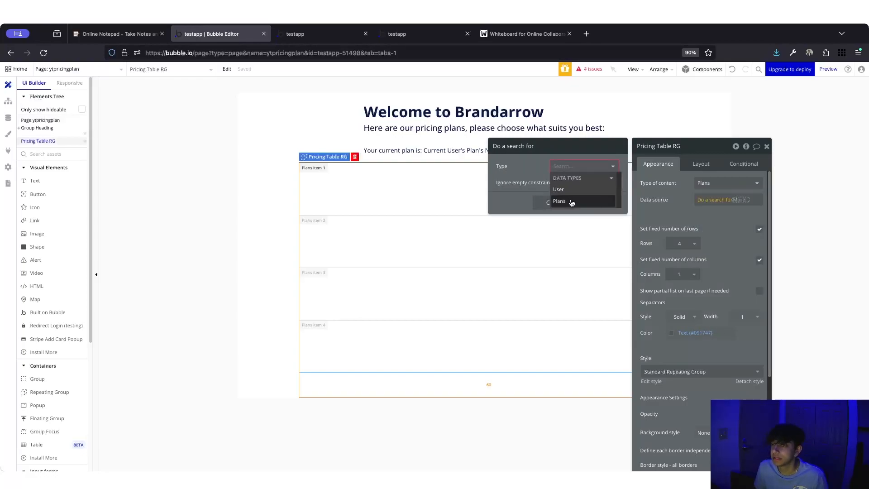
left_click(571, 202)
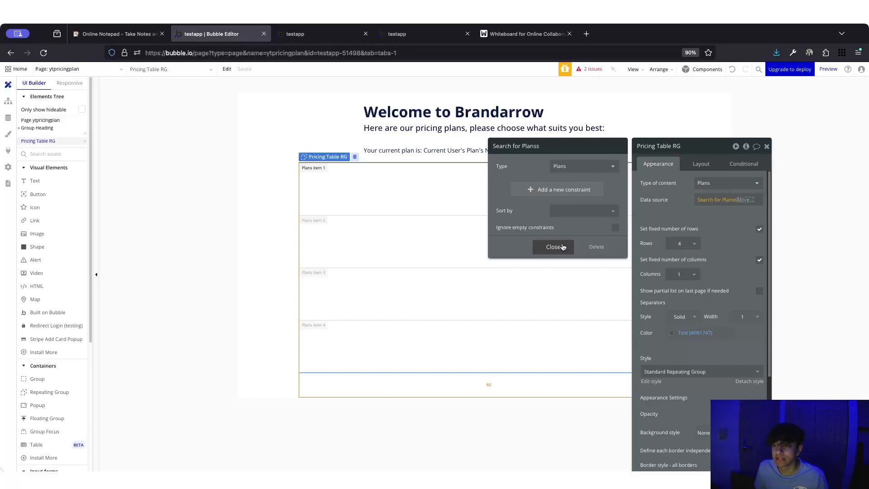
left_click(560, 188)
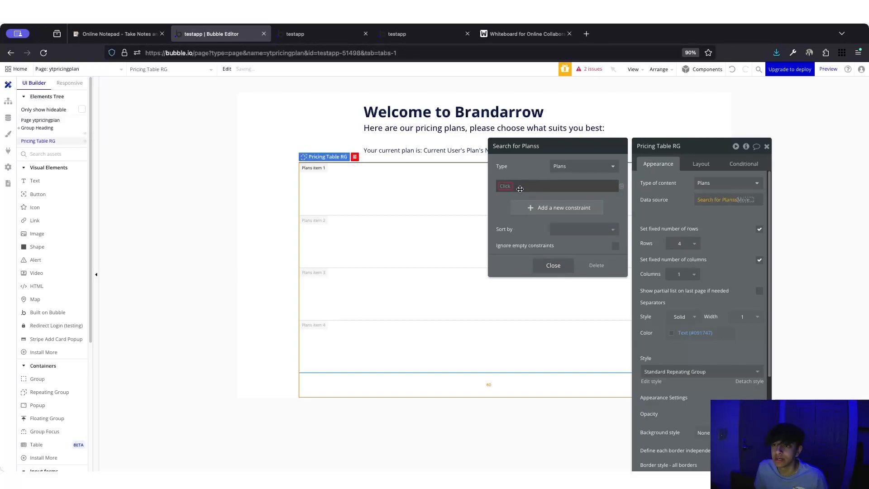
left_click(506, 187)
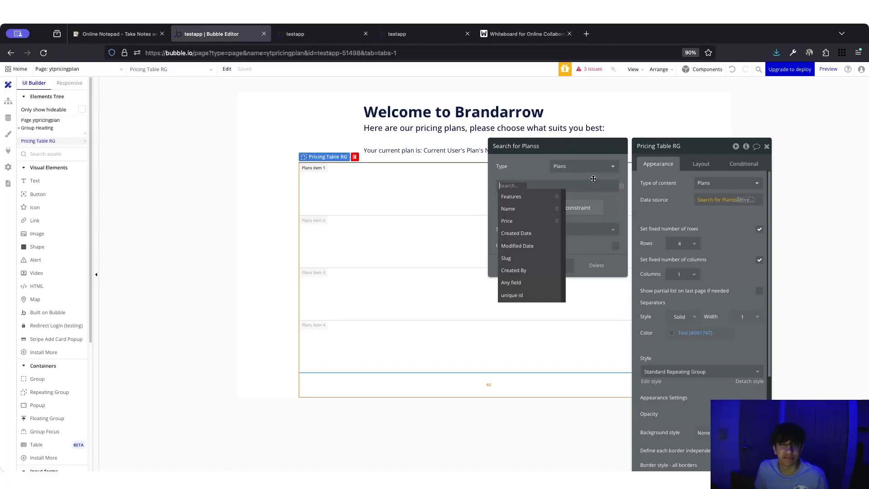
left_click(593, 179)
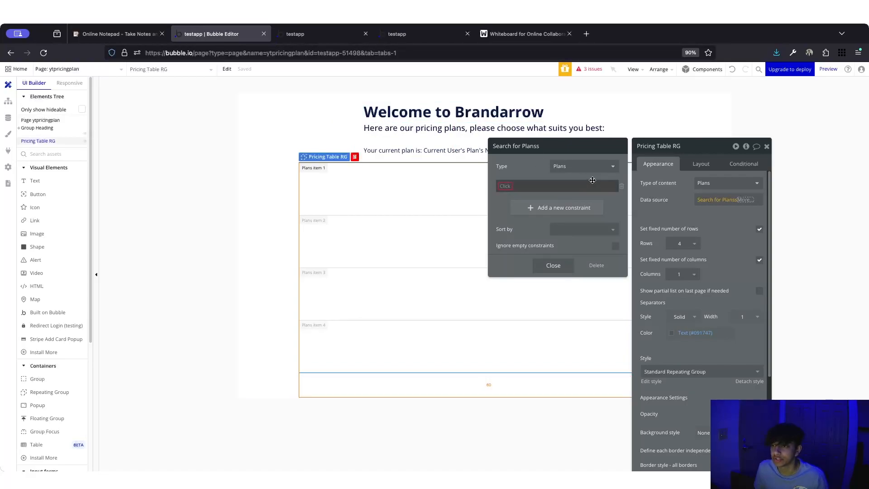
left_click(621, 186)
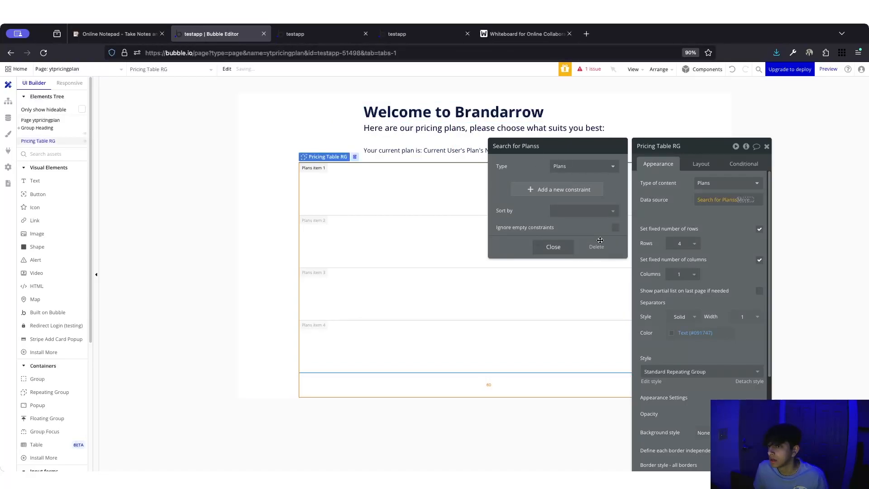
left_click(558, 249)
left_click(665, 191)
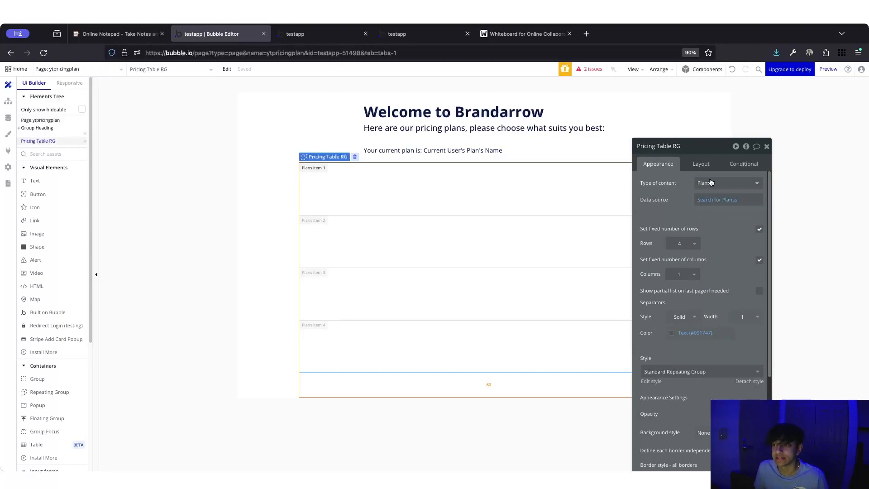
left_click(9, 118)
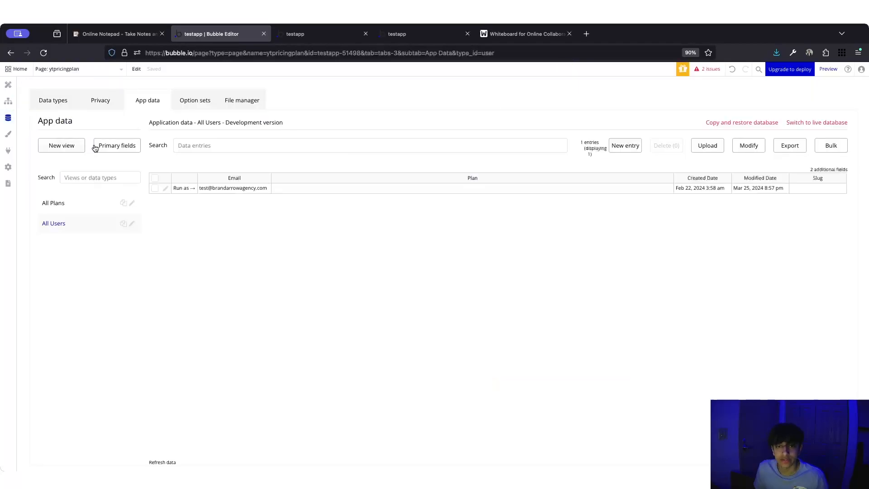
left_click(83, 212)
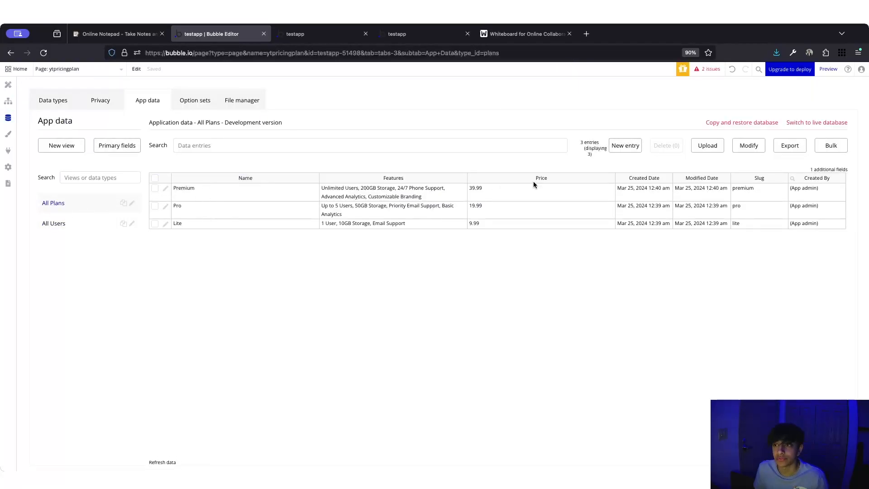
left_click(625, 146)
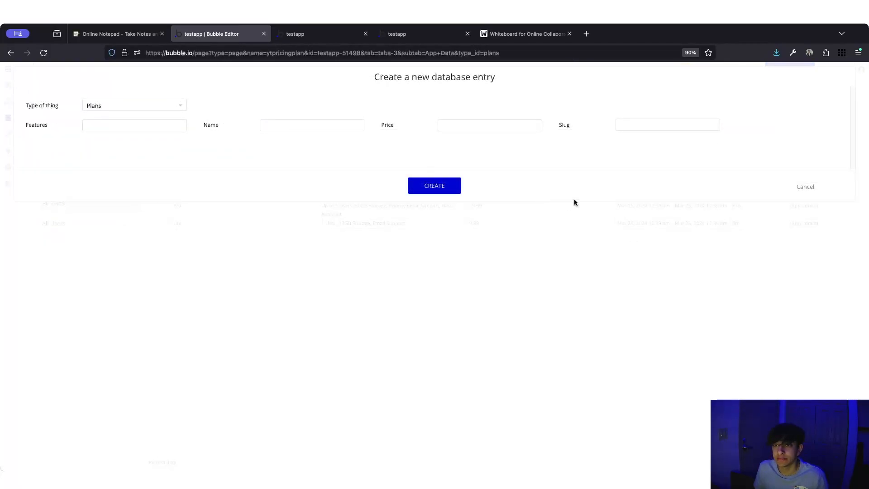
left_click(813, 189)
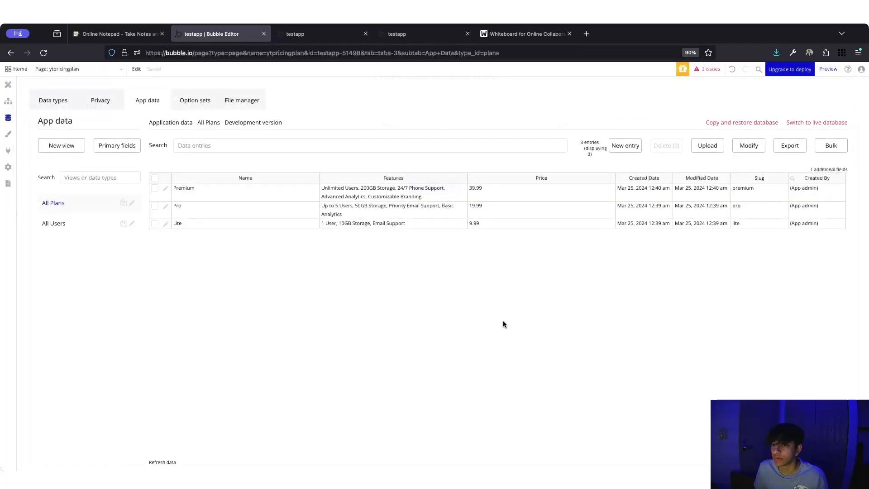
left_click(14, 87)
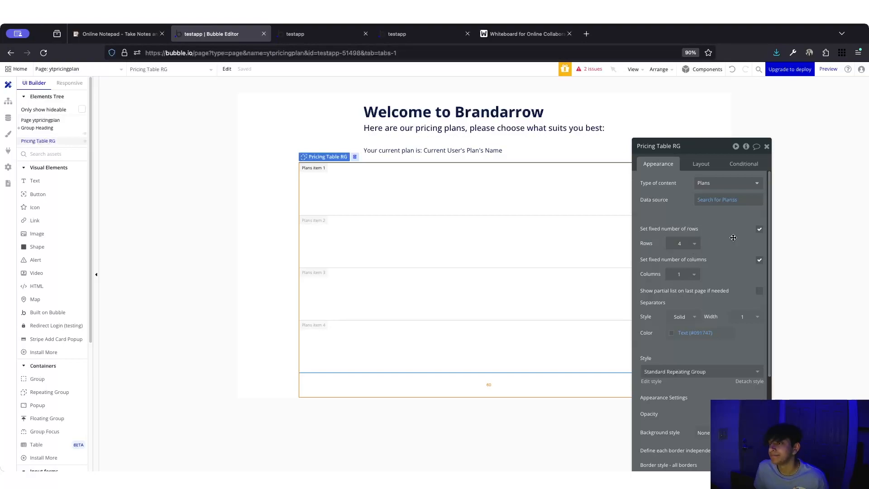
- Set the Pricing Table RG to 1 row and a fixed 3 columns
left_click(692, 248)
left_click(681, 265)
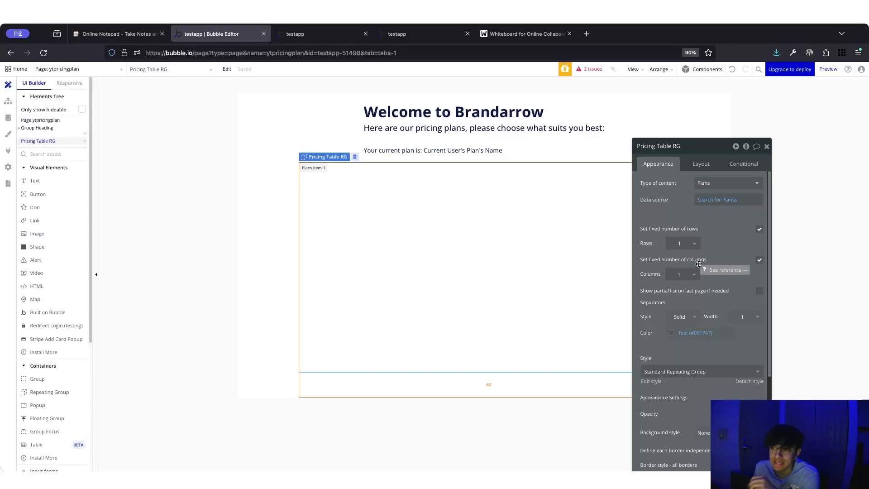
left_click(760, 261)
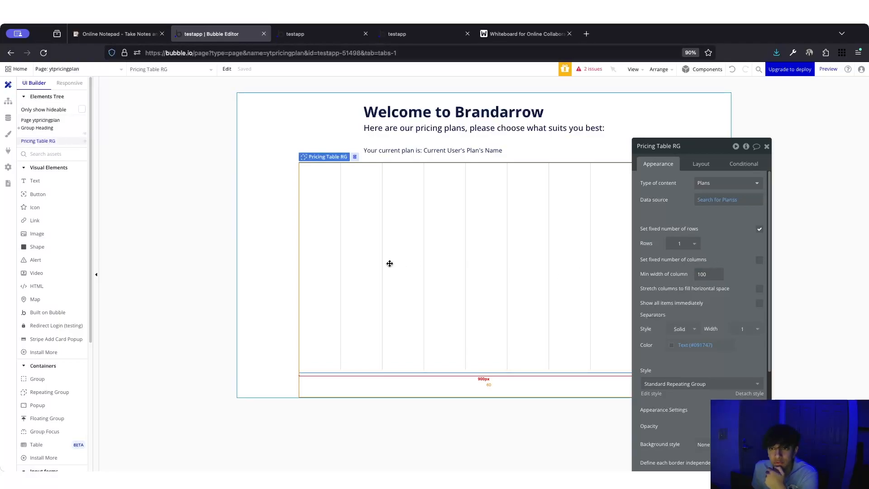
left_click(760, 288)
left_click(760, 290)
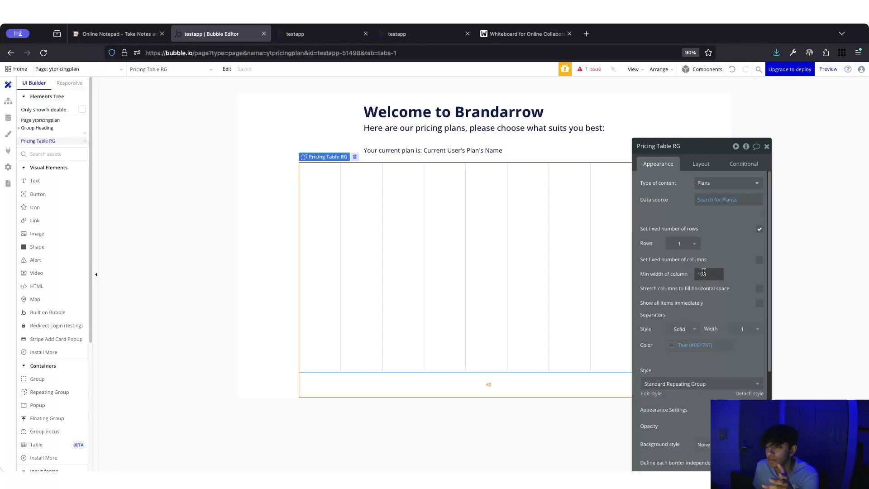
left_click(759, 261)
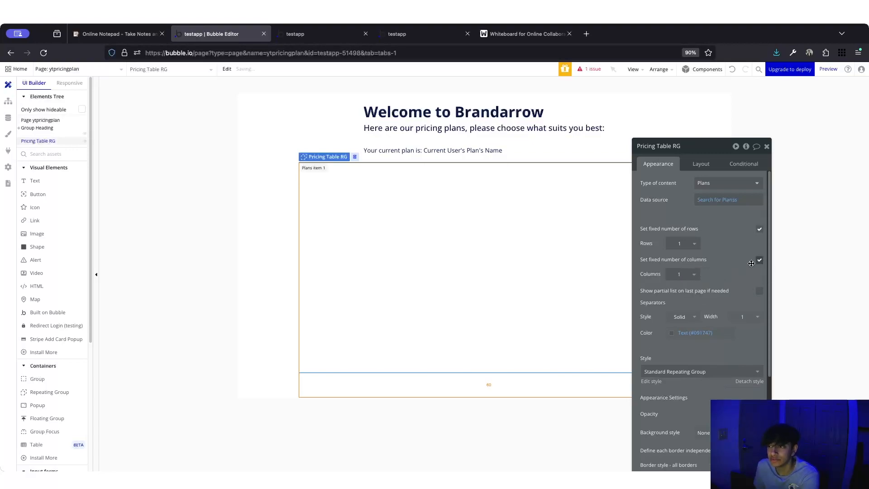
left_click(688, 278)
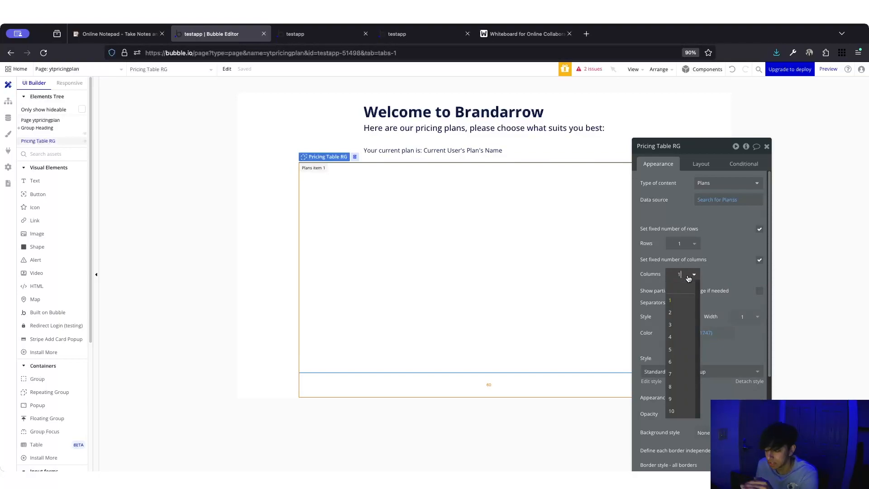
key("BackSpace")
type("3")
key("Return")
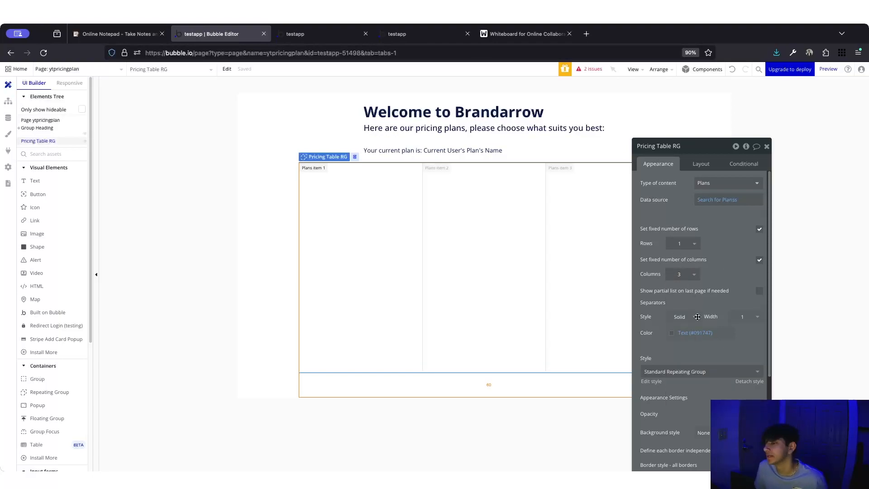
- Set the repeating group's border style to None
scroll(690, 357, "down", 3)
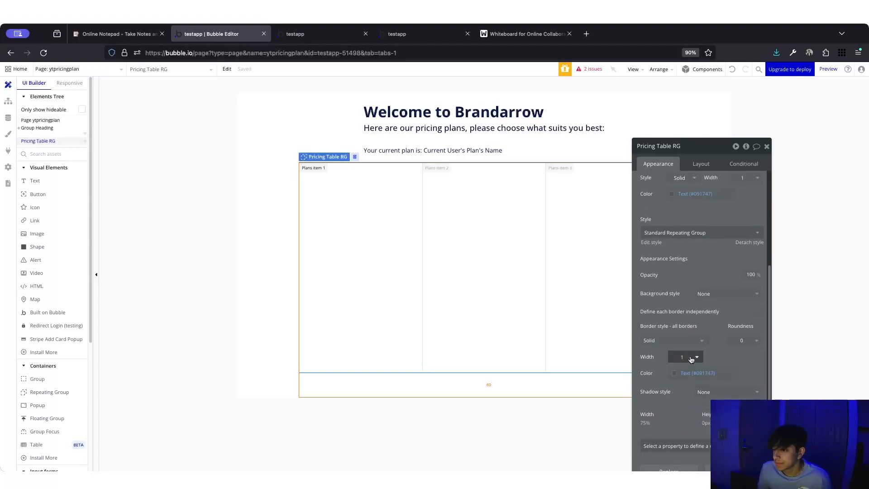
left_click(674, 340)
left_click(661, 365)
scroll(696, 344, "up", 1)
scroll(696, 344, "up", 1)
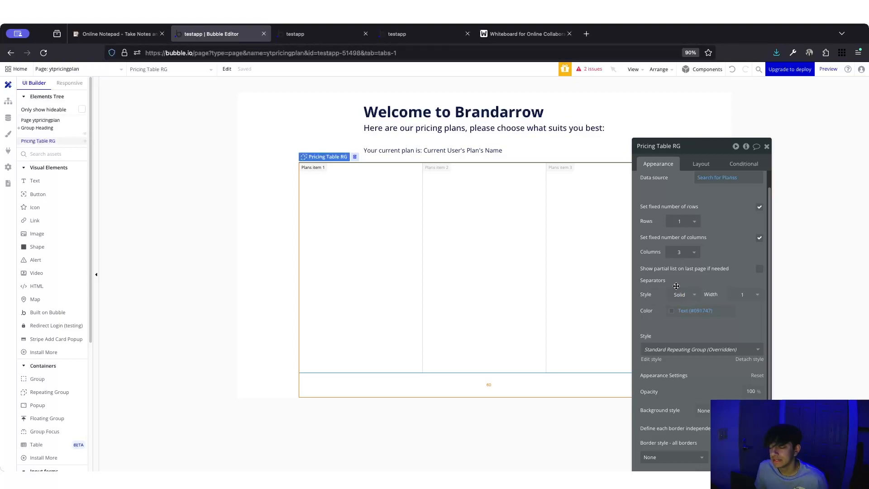
- Set the separator width to 15 and make the separator colour 0% opacity
left_click(748, 295)
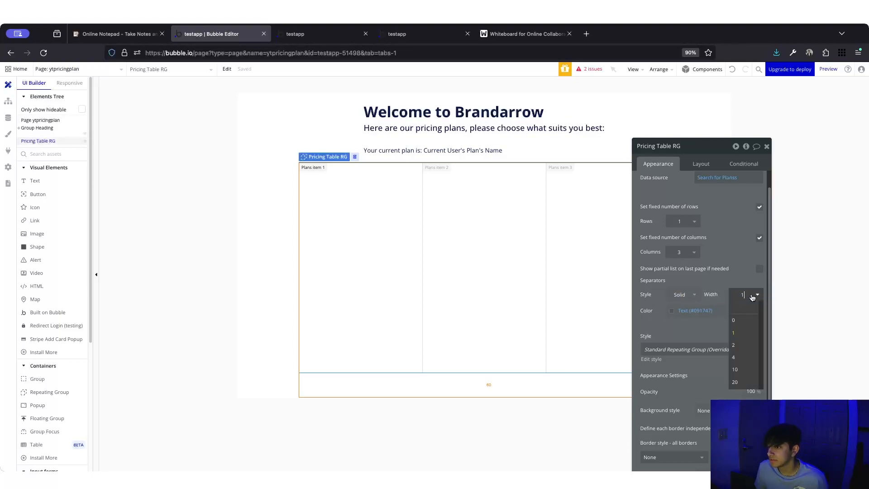
double_click(741, 294)
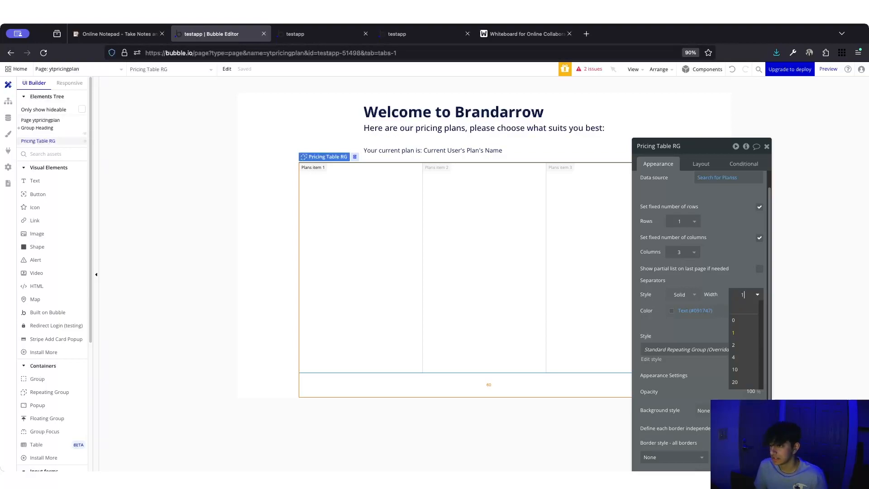
type("14")
key("Return")
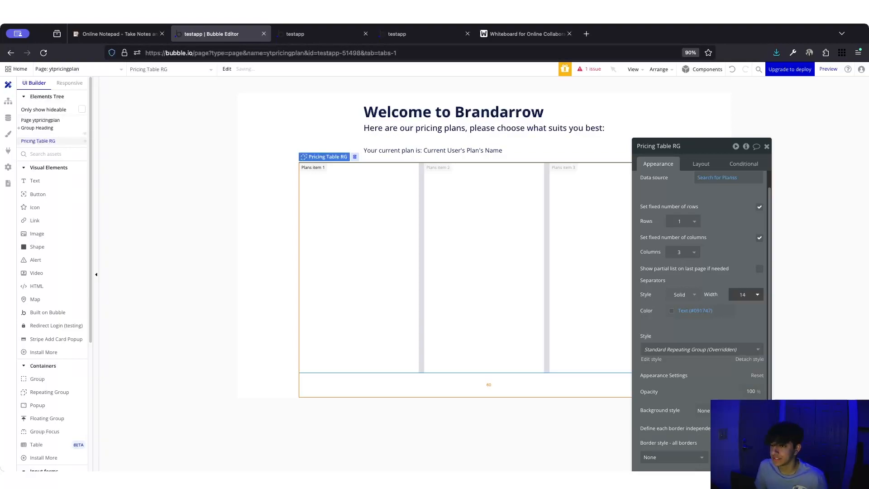
double_click(744, 295)
type("15")
key("Return")
left_click(680, 311)
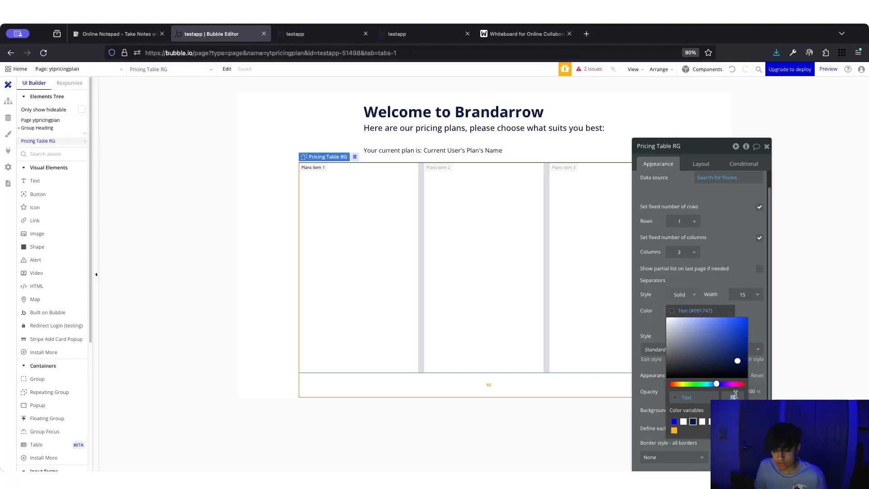
key("Return")
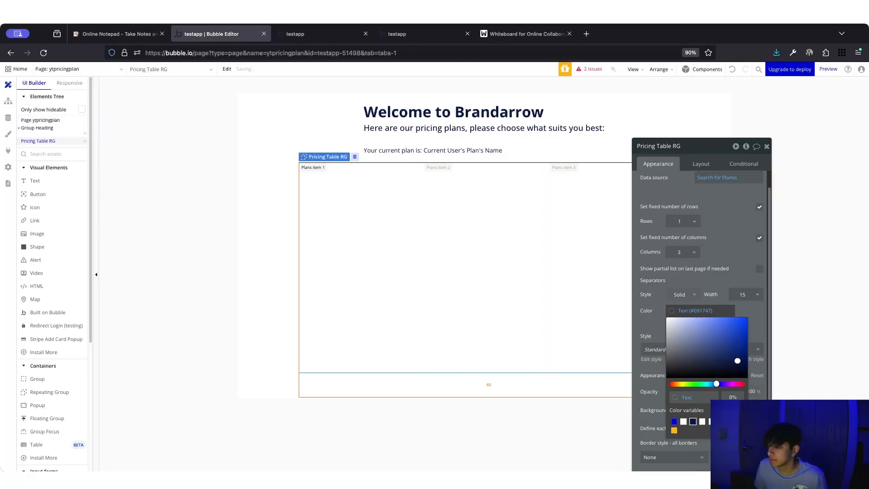
left_click(707, 282)
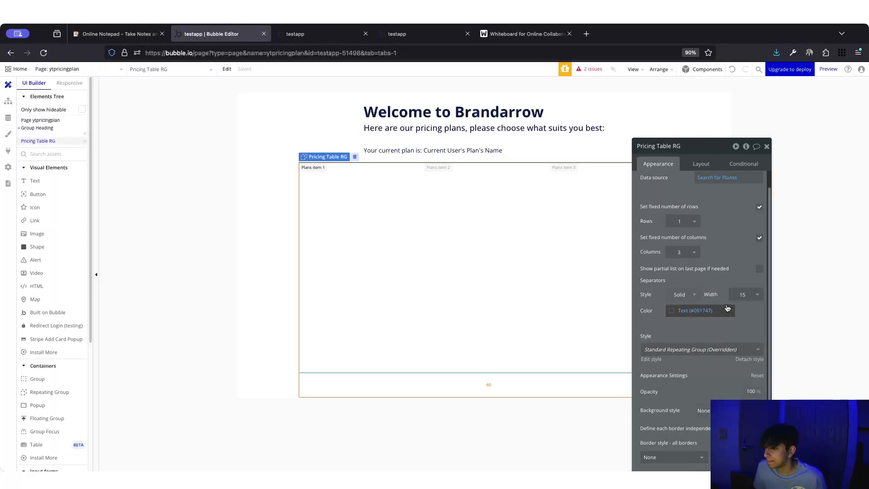
left_click(686, 310)
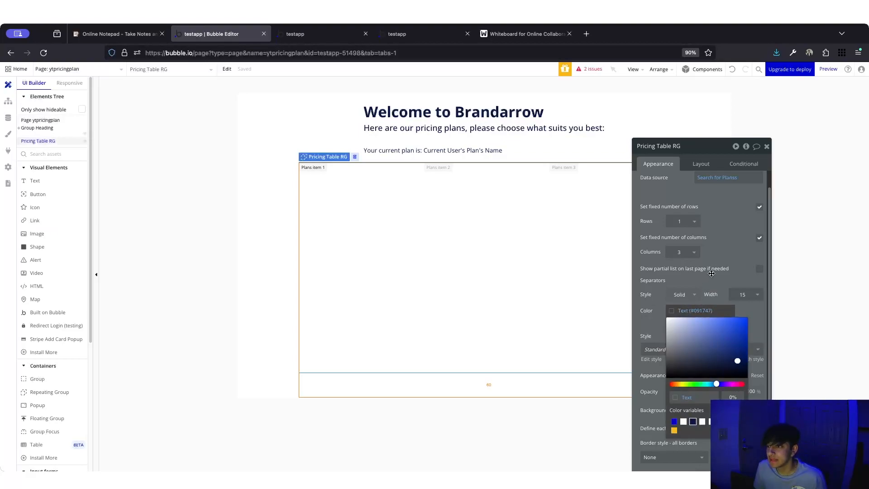
left_click(714, 283)
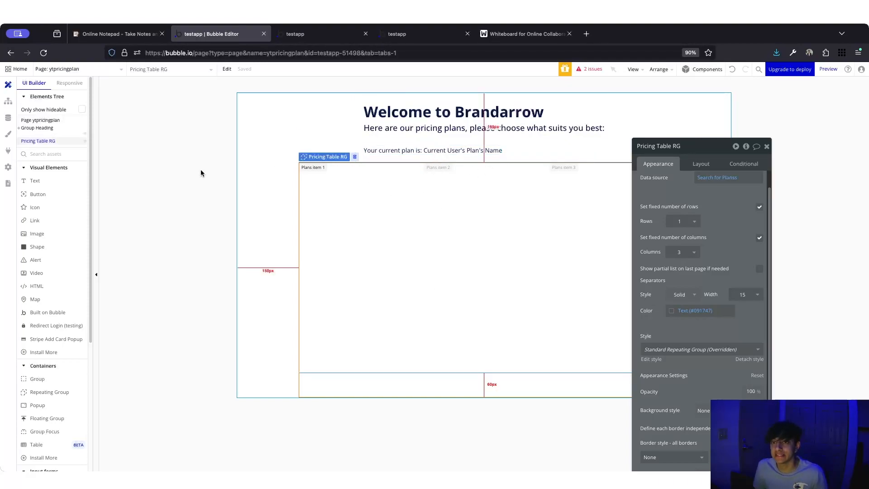
scroll(637, 353, "up", 1)
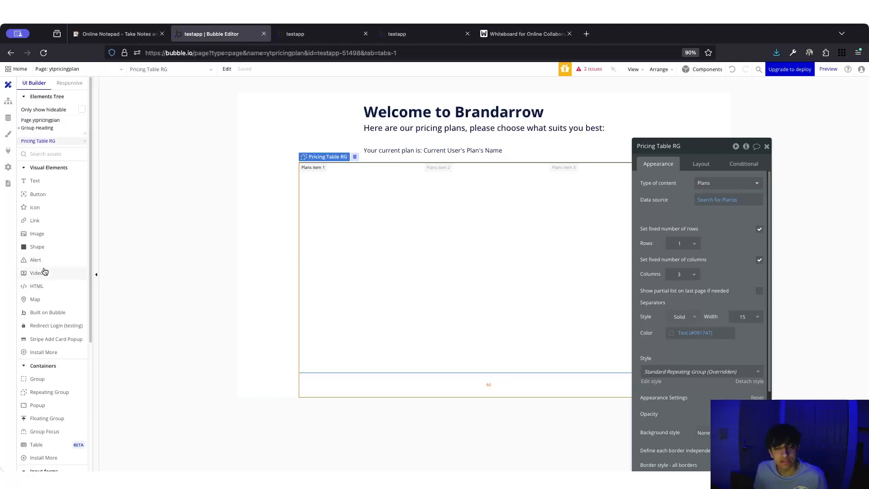
- Draw a group in the first repeating-group cell and name it Group Plan Item
left_click(38, 379)
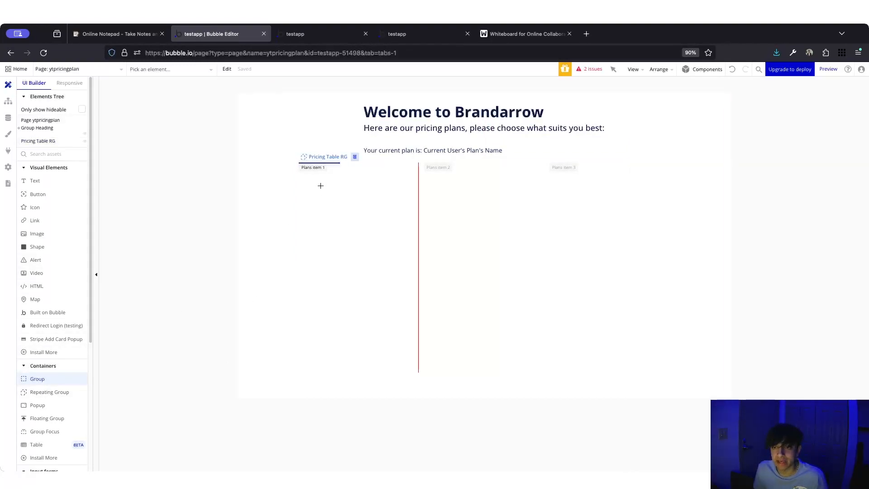
left_click_drag(312, 168, 325, 186)
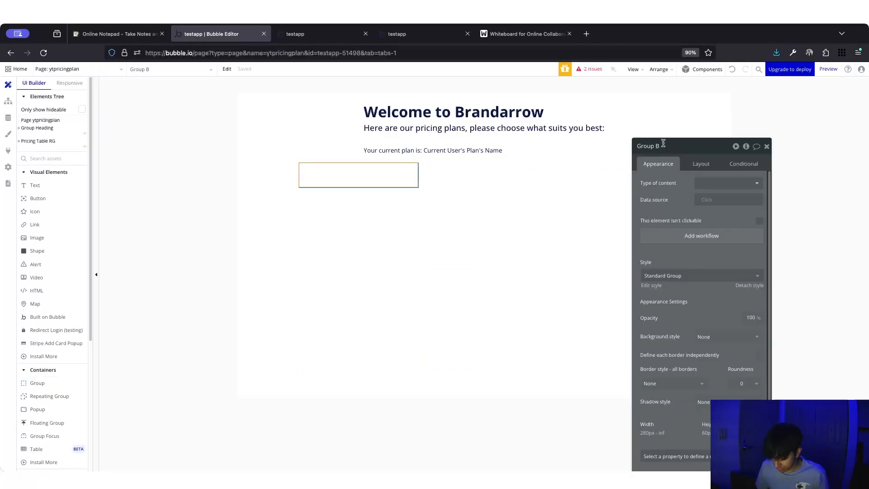
type("lan")
key("Return")
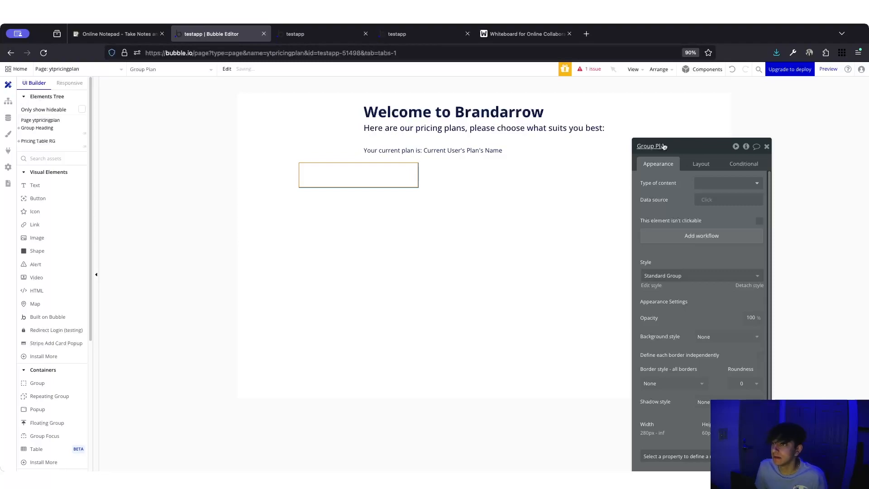
type("Item")
key("Return")
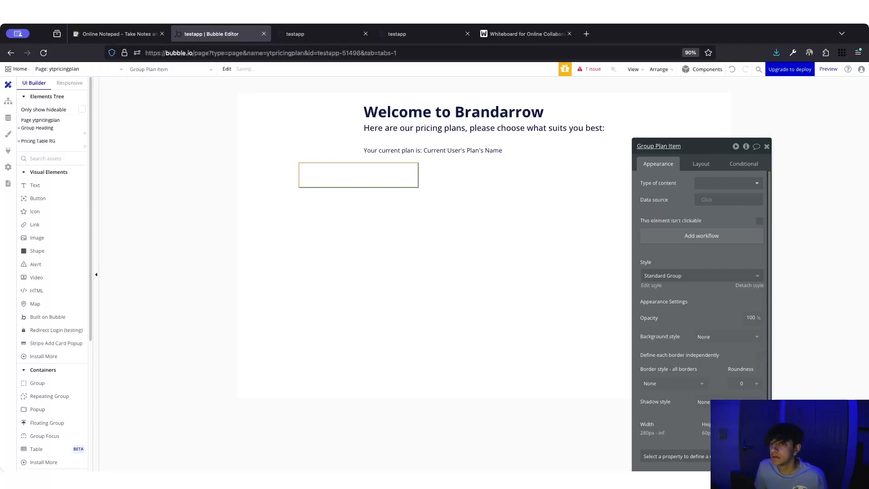
- Keep the Column layout and make Group Plan Item fixed-width at 100%
left_click(706, 165)
left_click(713, 184)
left_click(714, 184)
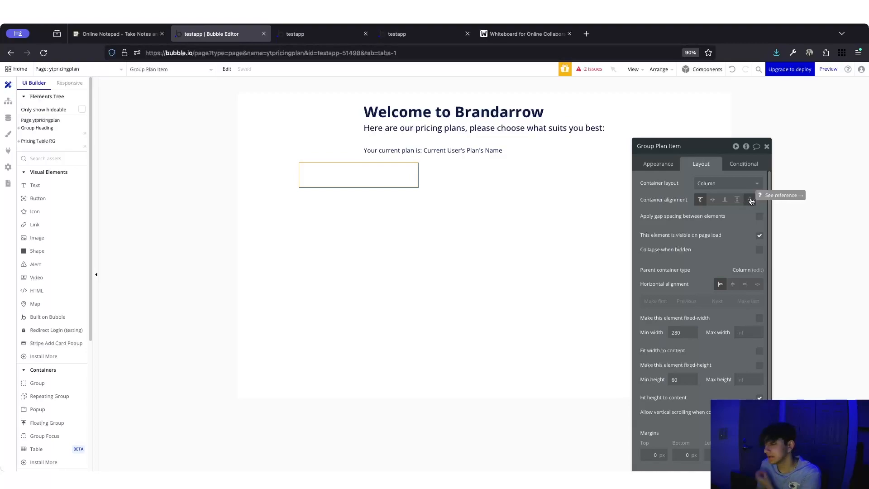
scroll(699, 304, "down", 1)
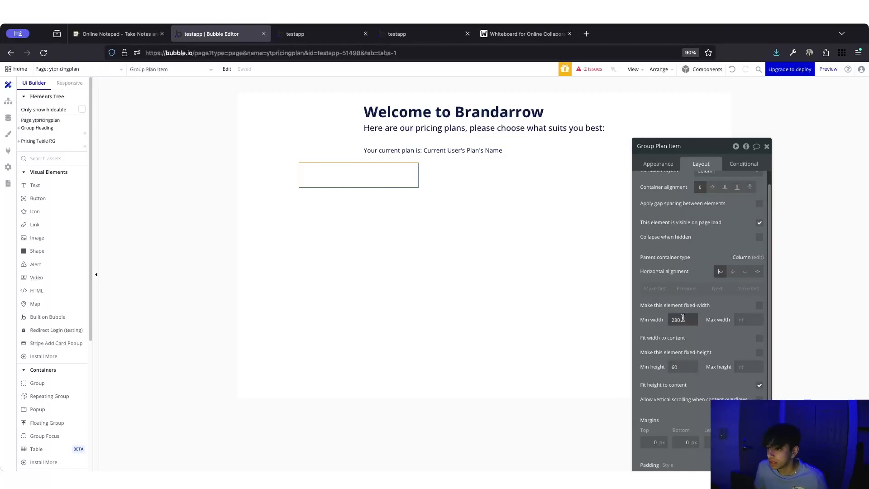
left_click(760, 305)
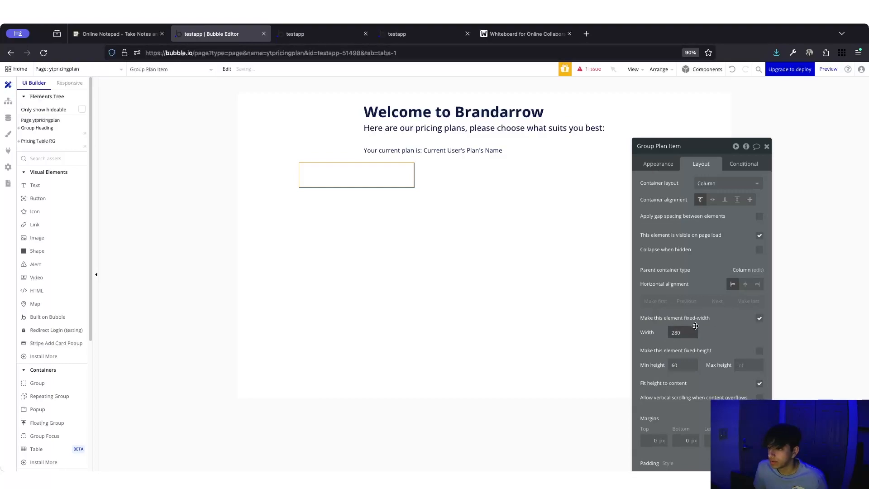
left_click(692, 336)
left_click(689, 361)
double_click(674, 332)
key("Return")
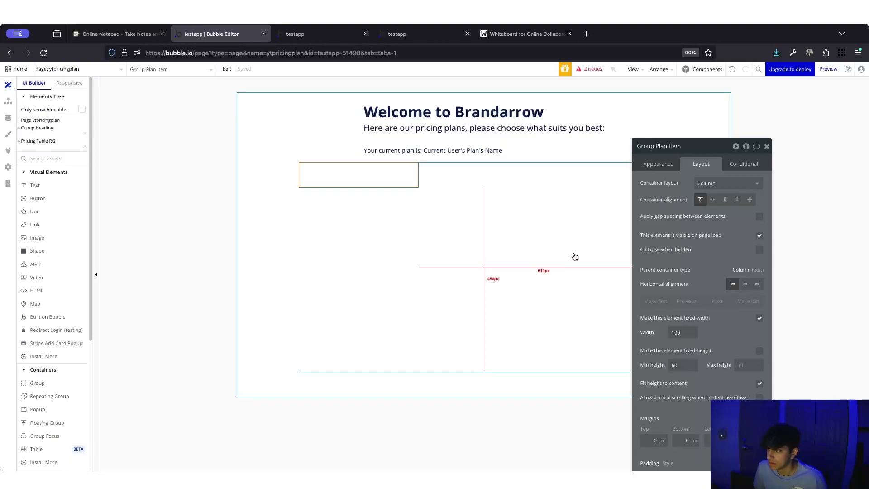
- Give Group Plan Item a flat navy (#091747) background with roundness 15
left_click(661, 164)
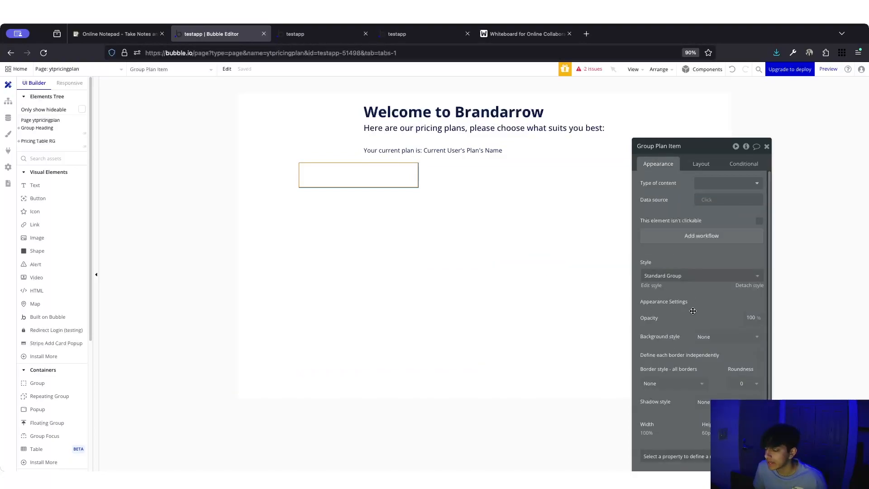
left_click(704, 336)
left_click(714, 378)
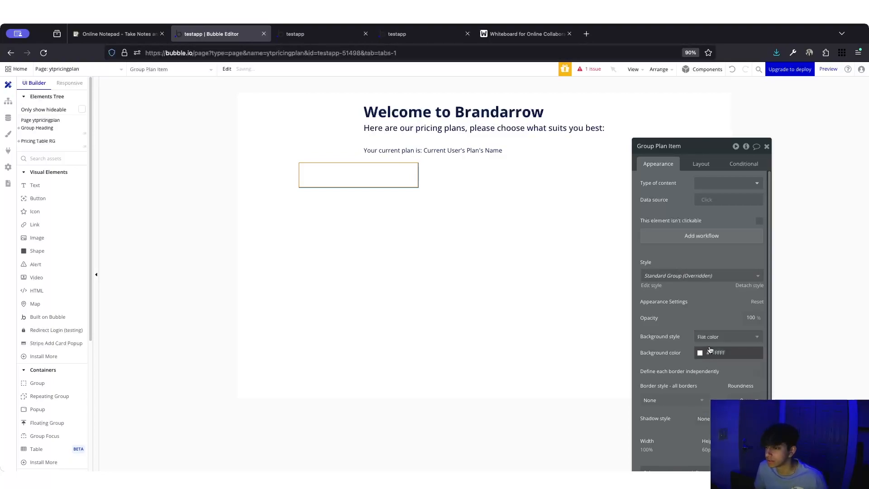
left_click(700, 352)
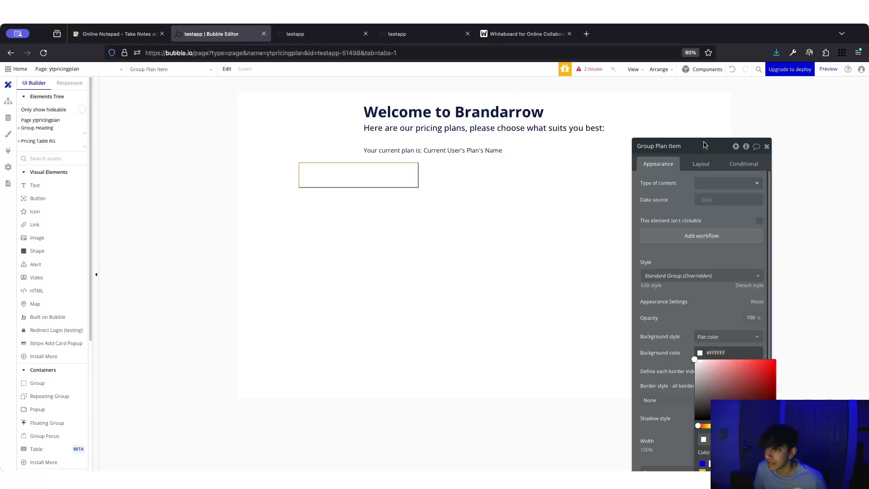
left_click_drag(706, 145, 686, 74)
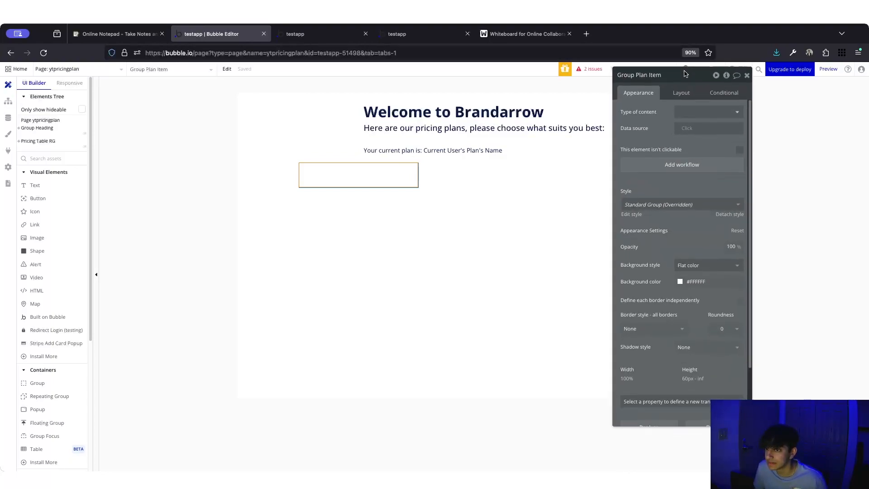
left_click(681, 283)
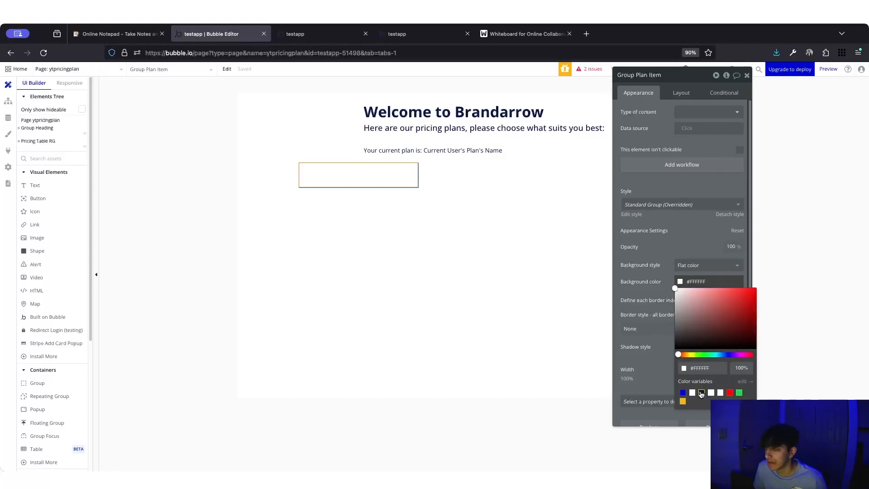
left_click(317, 34)
left_click(408, 34)
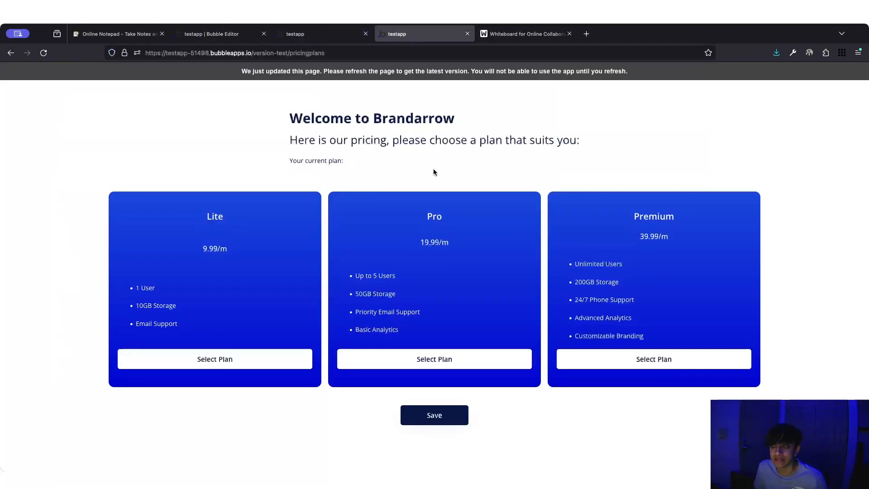
left_click(211, 34)
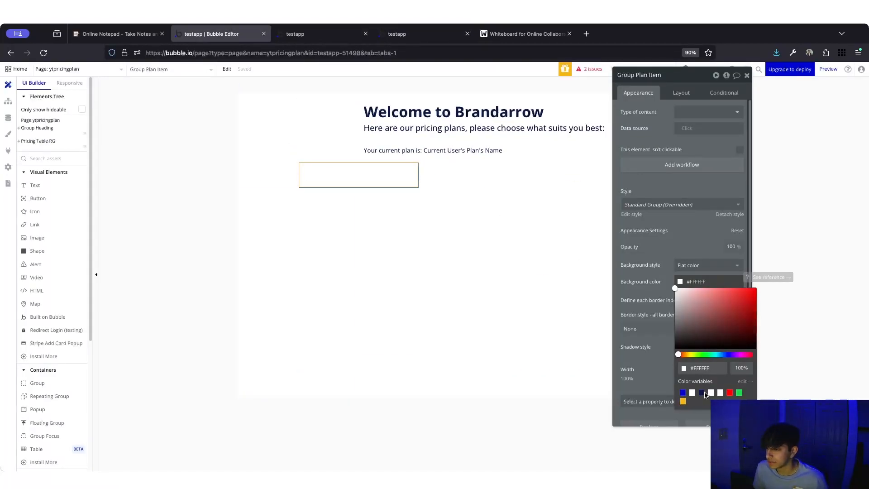
left_click(702, 393)
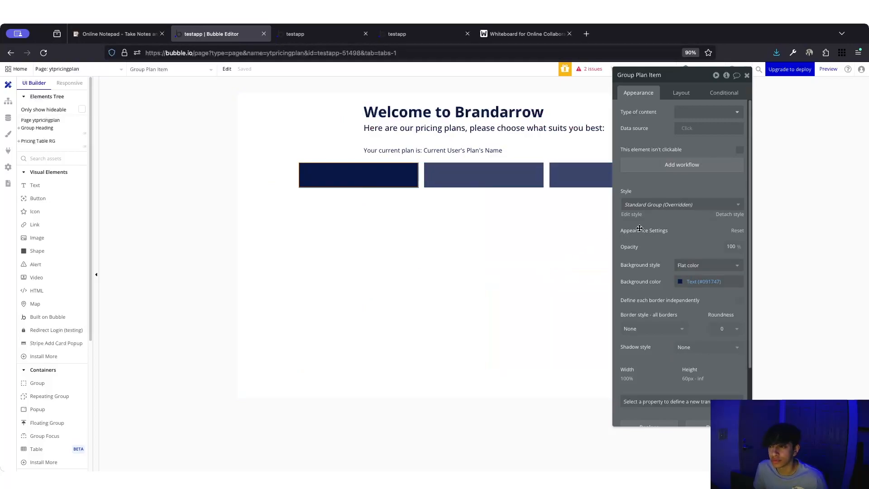
left_click(723, 328)
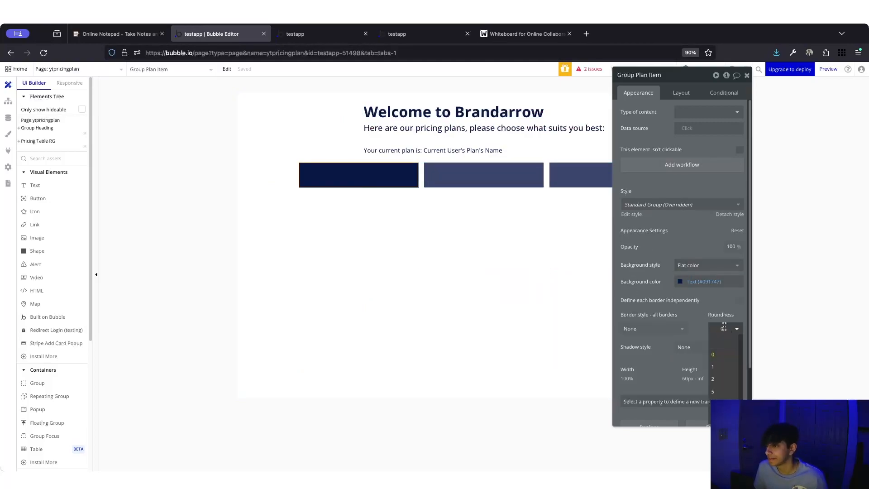
type("15")
key("Return")
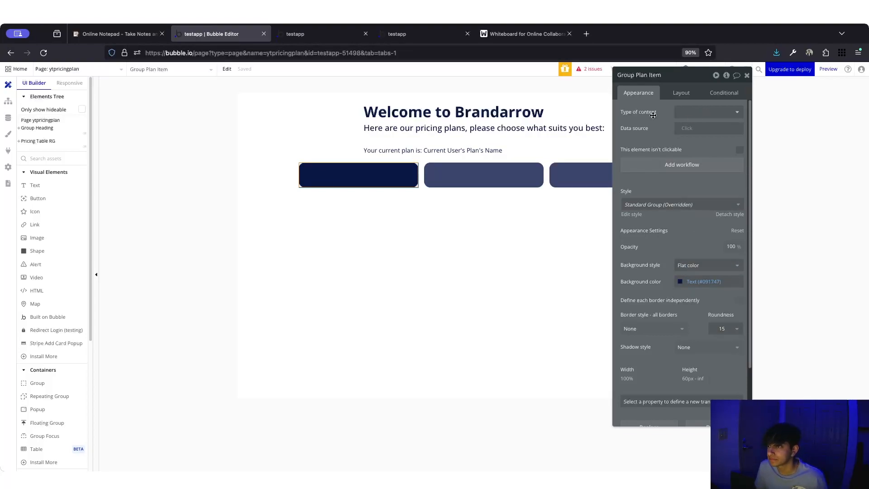
- Set the group's content type to Plans with Current cell's Plans as data source
left_click(704, 112)
left_click(690, 154)
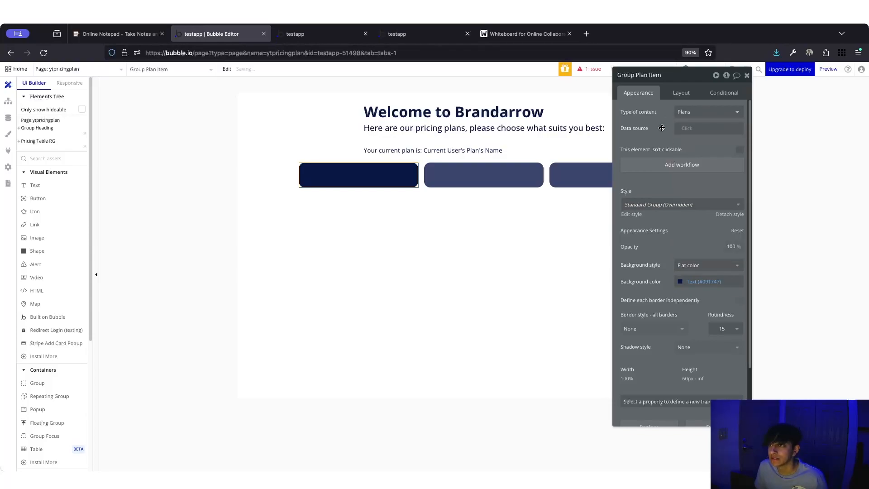
left_click(692, 128)
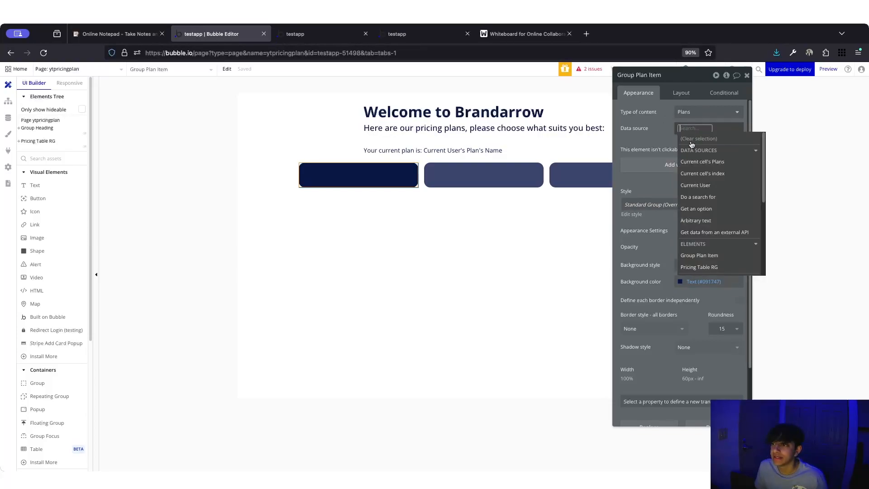
left_click(711, 165)
left_click(655, 131)
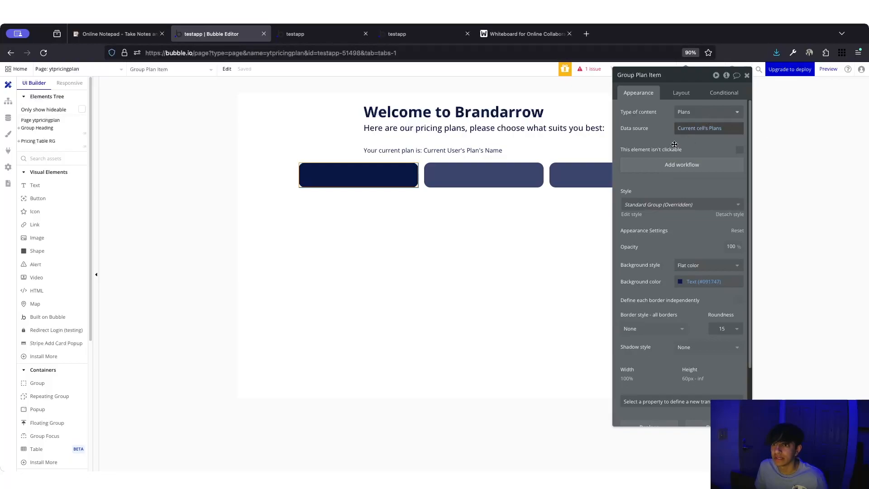
- Set the card's min height to 0 and uncheck Fit height to content
left_click(682, 92)
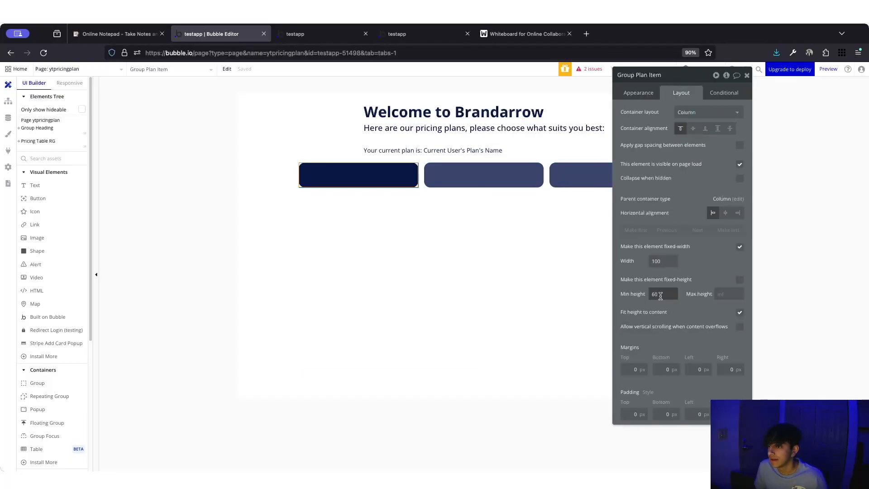
double_click(656, 293)
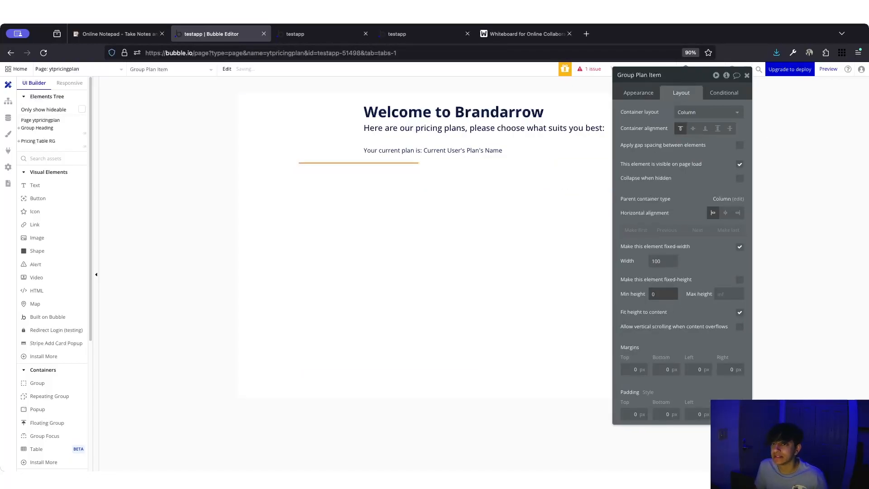
left_click(739, 313)
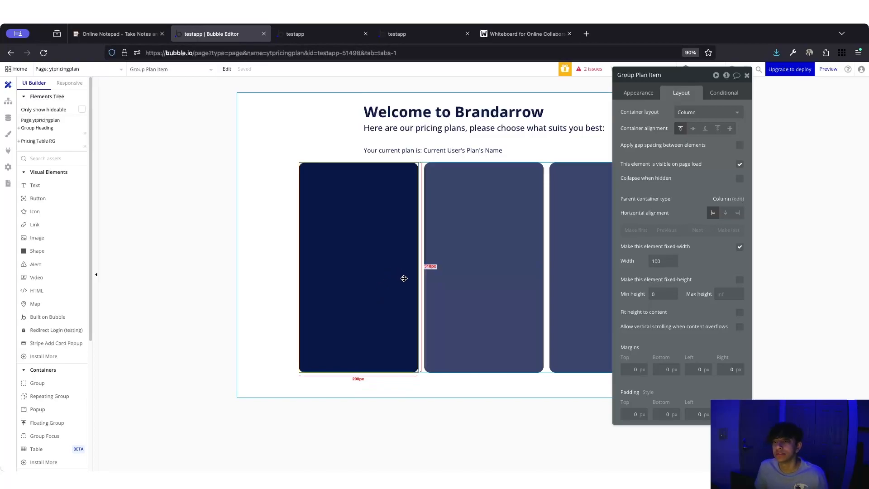
left_click(421, 248)
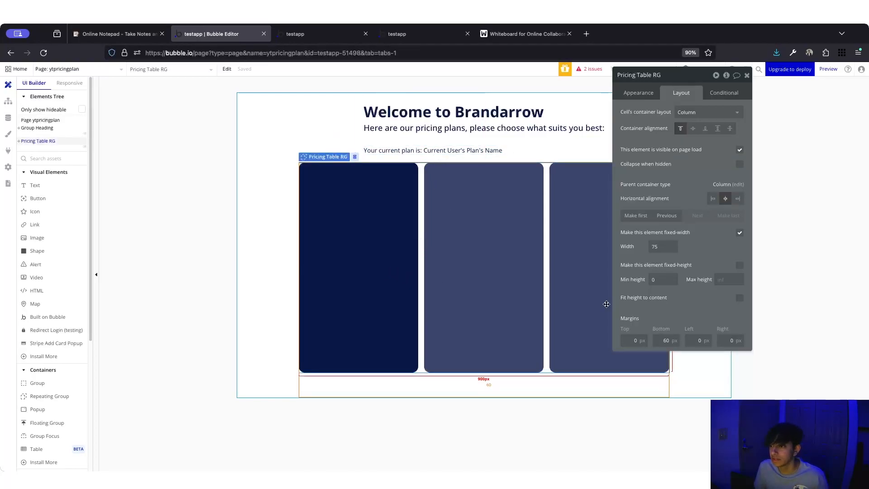
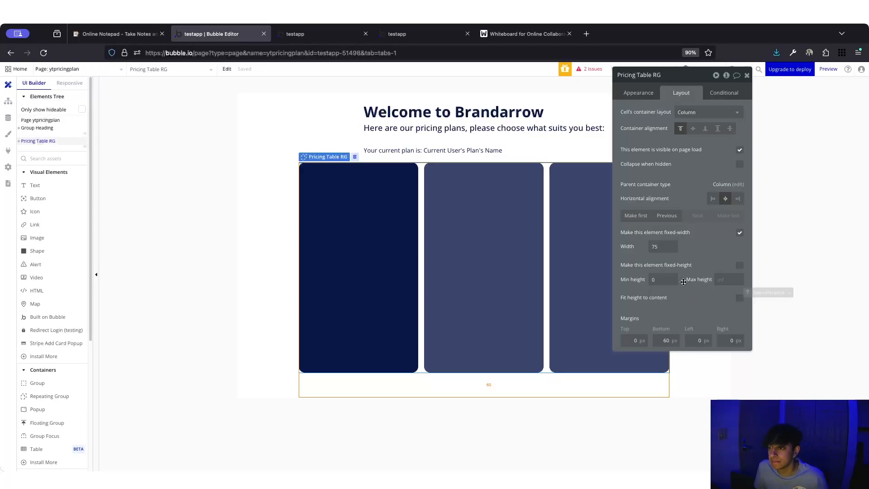
- Reload the live preview to check the current pricing card layout
left_click(320, 34)
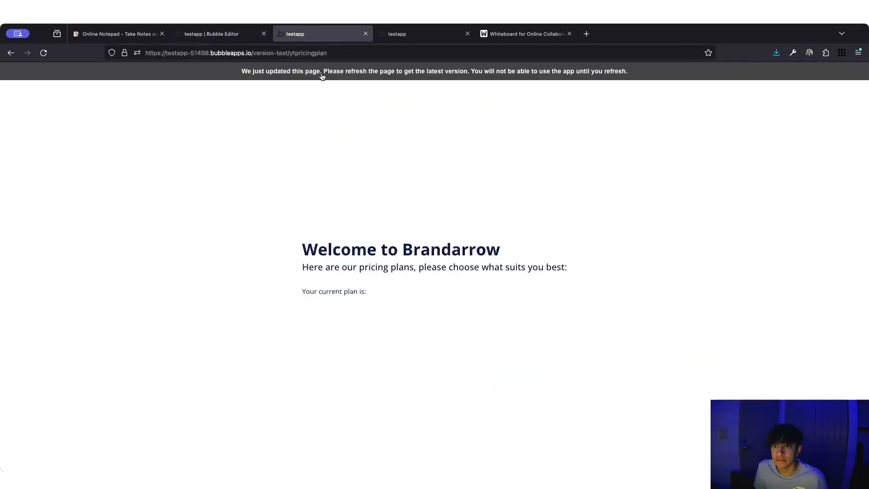
left_click(323, 78)
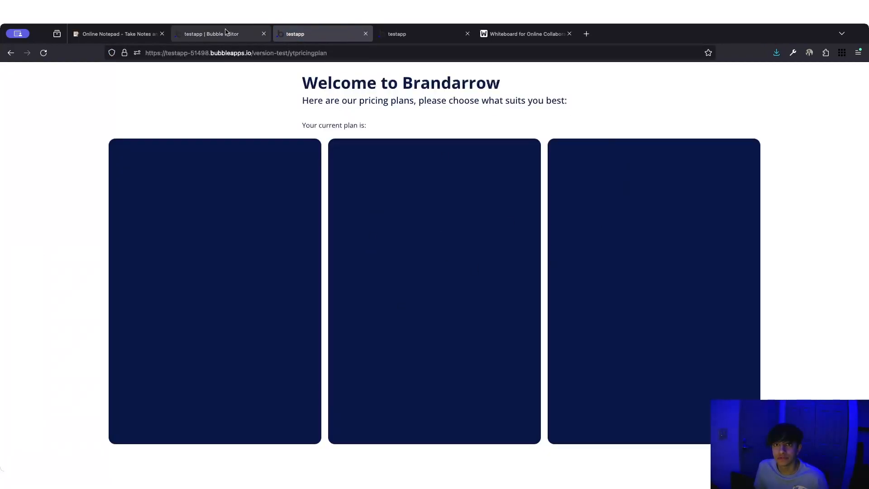
left_click(225, 33)
- Narrow the Pricing Table RG layout width to 65 and view it in the preview
left_click(277, 209)
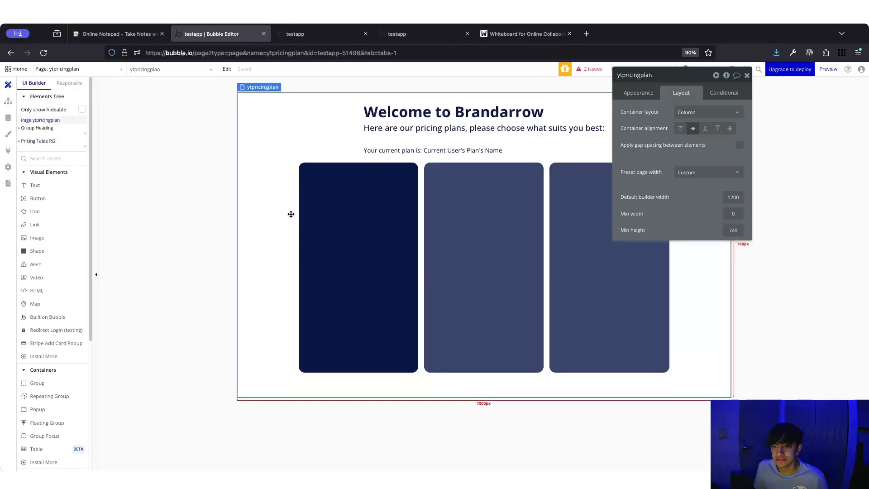
left_click(421, 198)
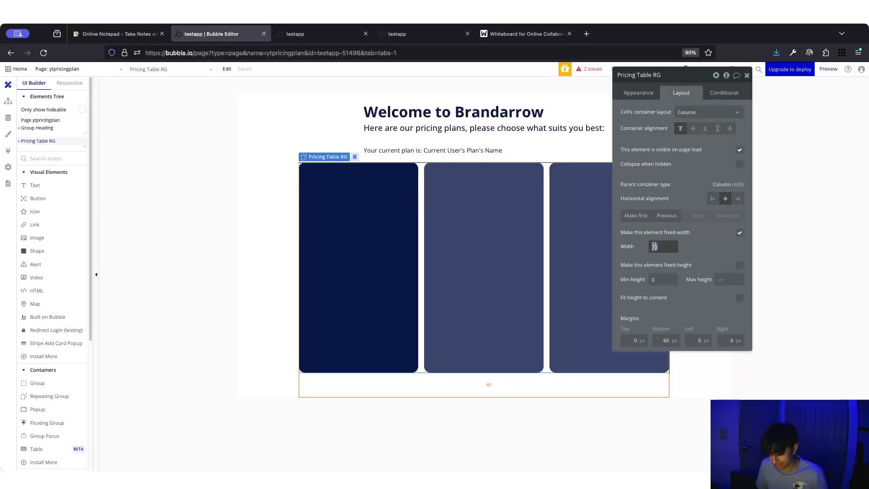
type("50")
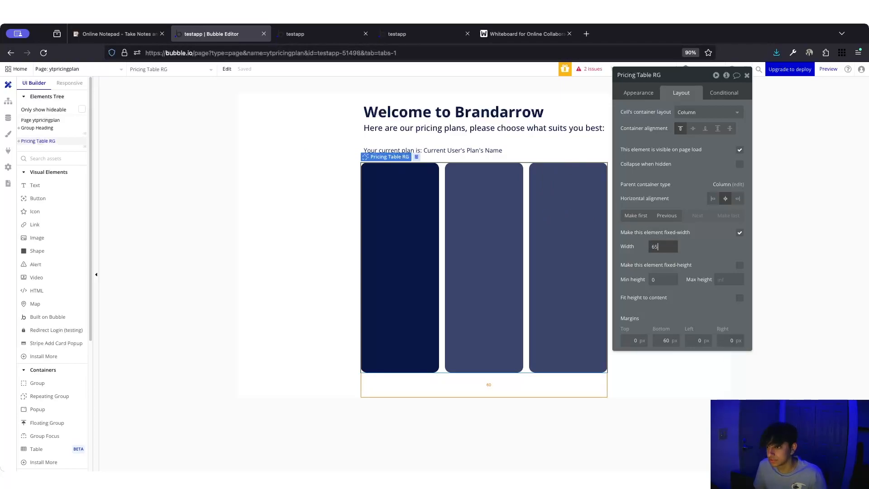
left_click(317, 34)
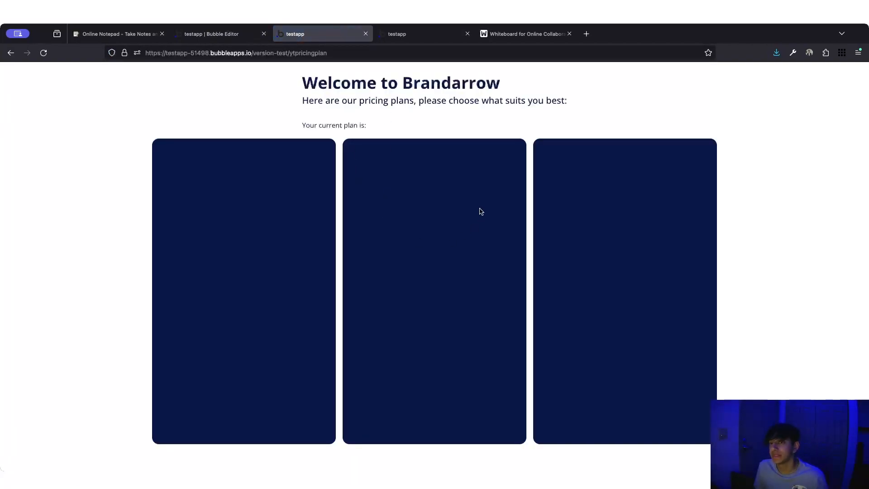
- Compare the narrower cards with the reference pricingplans page, then return to the editor
left_click(412, 33)
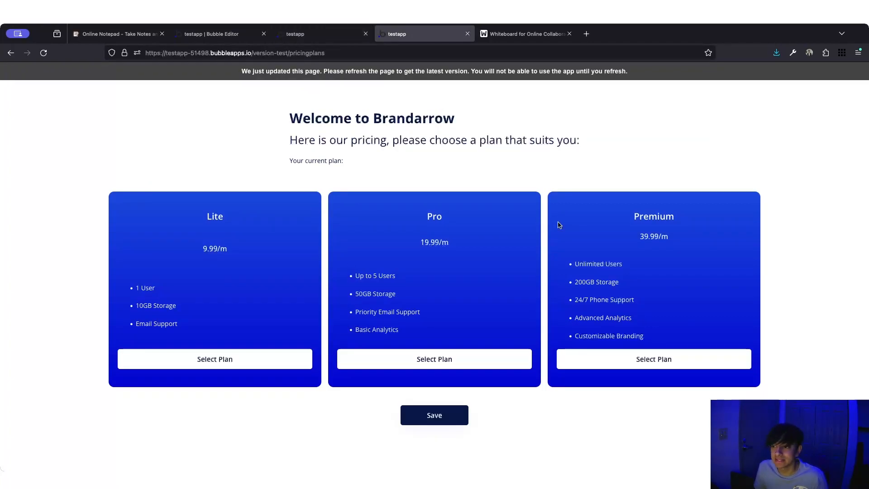
left_click(316, 34)
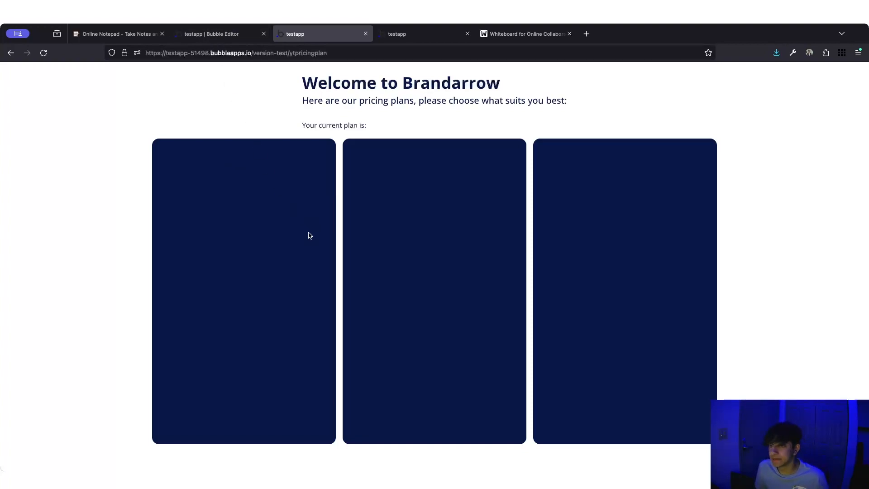
left_click(246, 34)
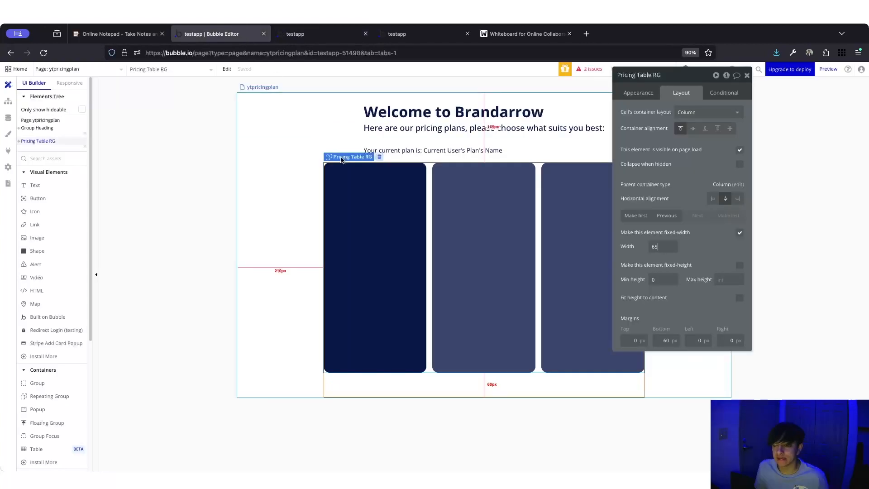
- Add a text to the first card showing Parent group's Plan's Name
left_click(257, 191)
left_click(401, 242)
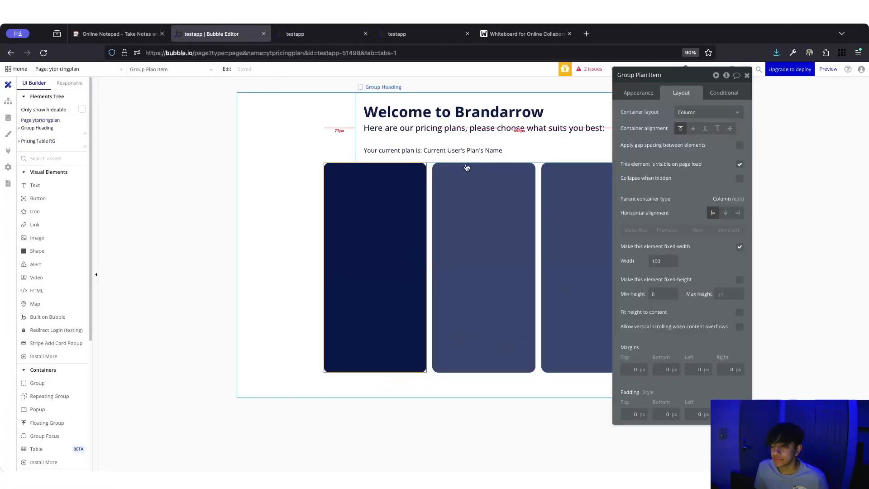
left_click(32, 185)
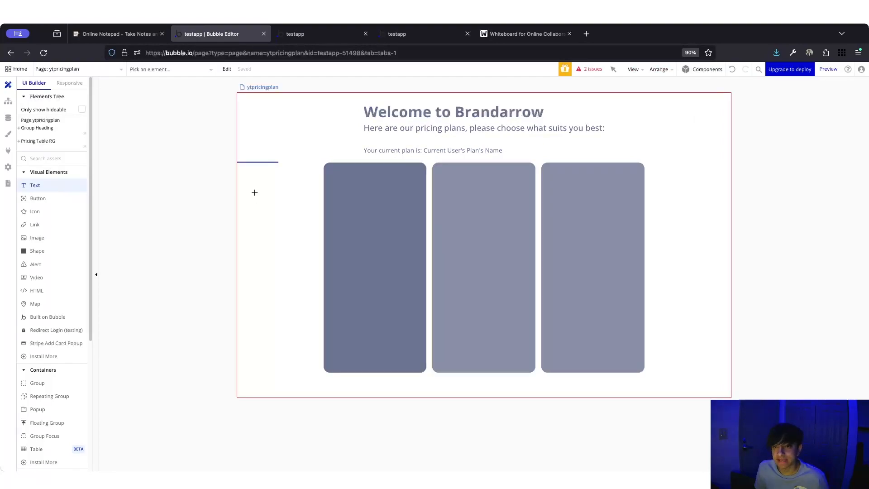
left_click(366, 202)
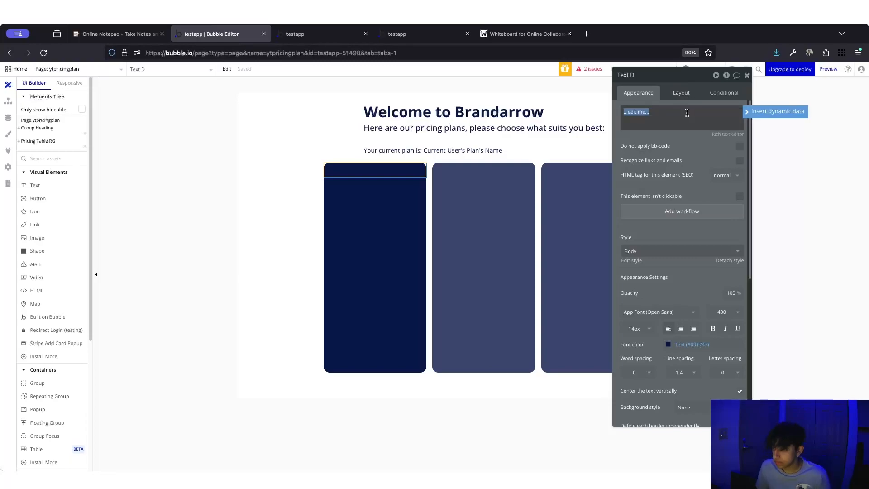
left_click(778, 111)
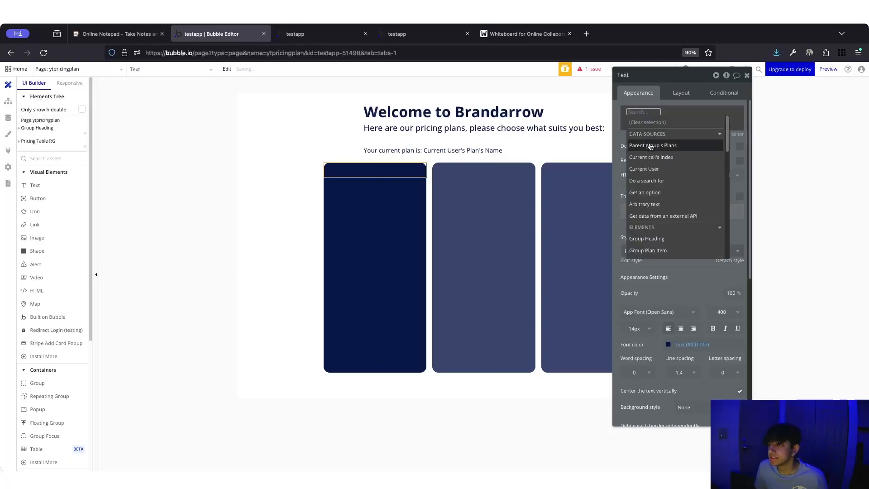
left_click(639, 148)
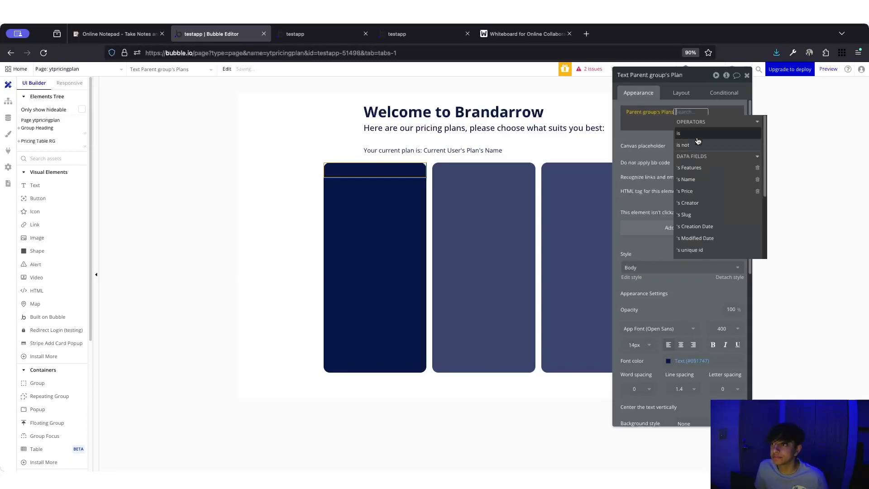
left_click(701, 180)
left_click(648, 153)
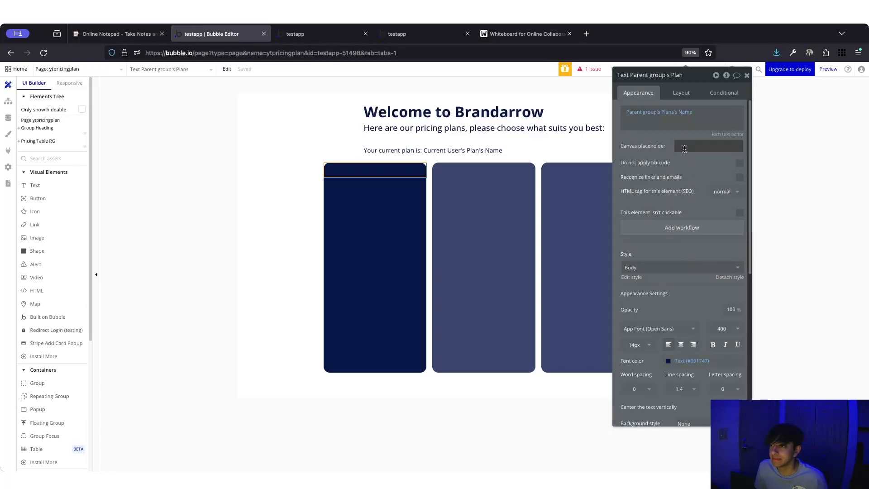
- Centre the name text, fit its width to content, and set min height 0
scroll(686, 303, "down", 2)
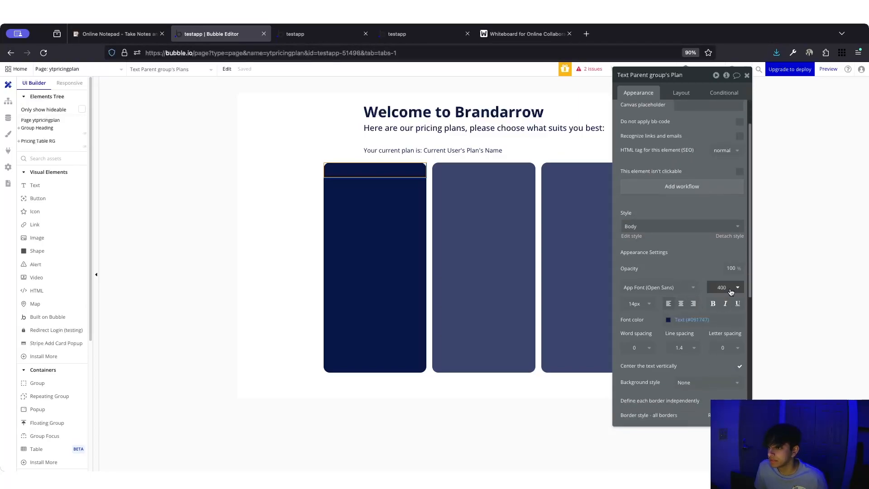
left_click(673, 92)
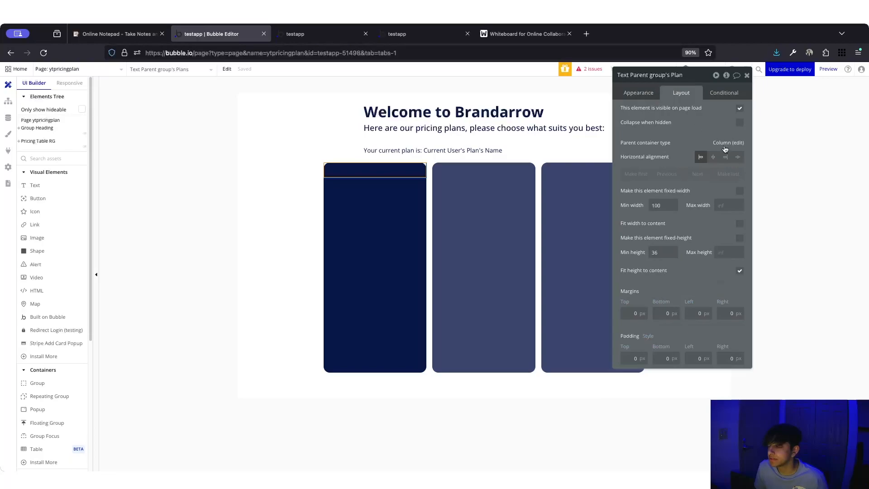
left_click(713, 156)
left_click(740, 224)
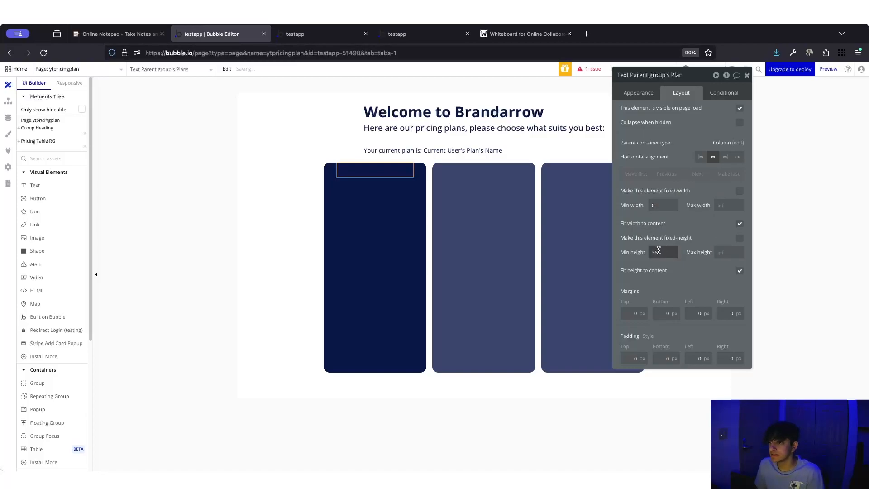
type("0")
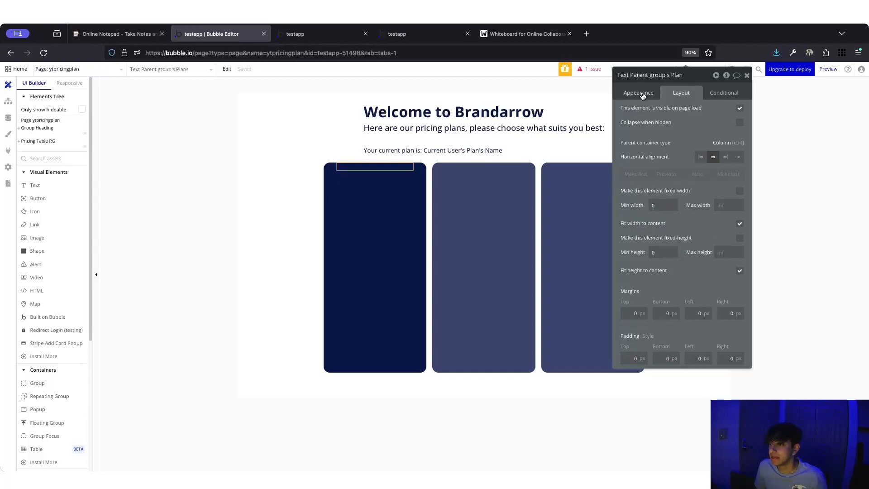
left_click(638, 93)
scroll(682, 295, "down", 3)
- Centre-align the plan-name text and set its font size to 18
left_click(680, 279)
left_click(730, 267)
left_click(709, 357)
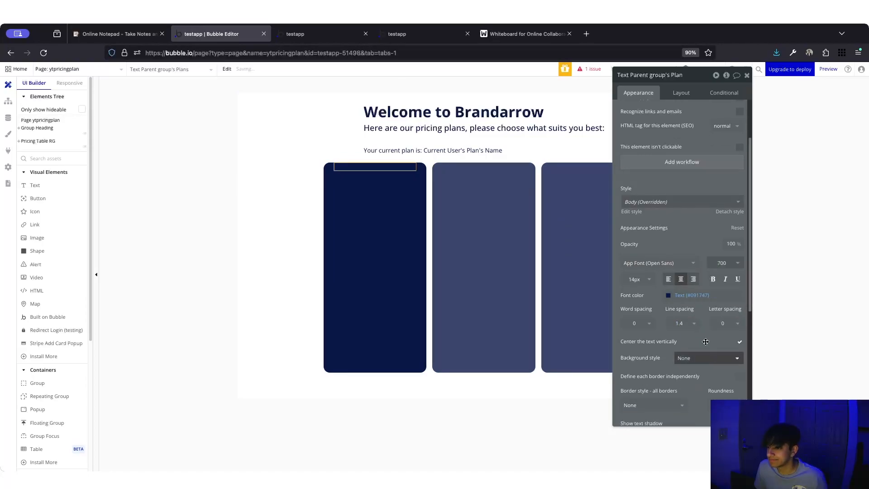
left_click(646, 281)
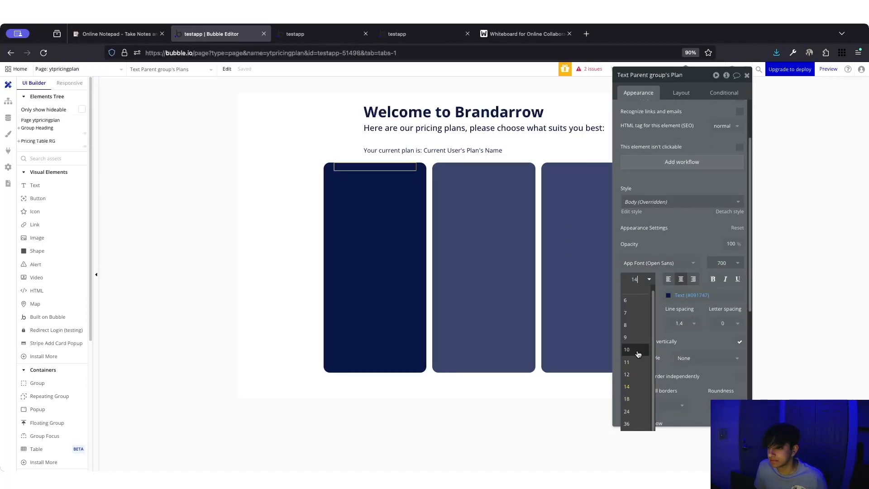
left_click(639, 398)
scroll(670, 271, "up", 3)
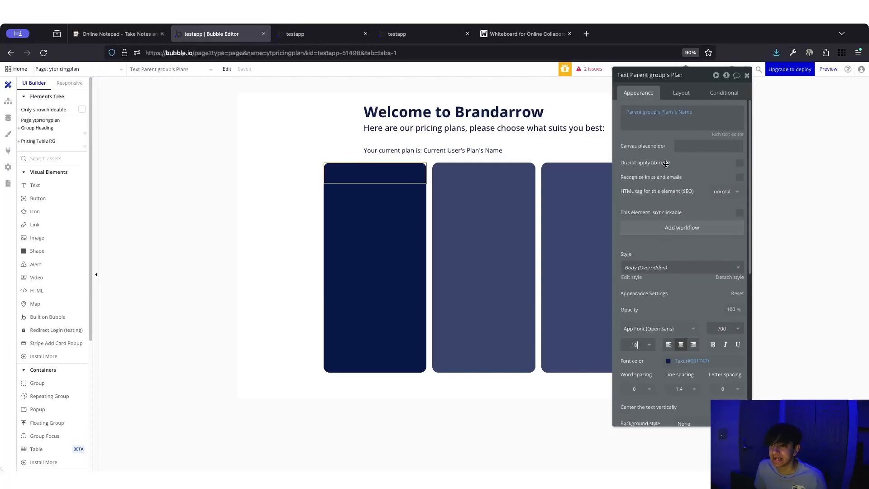
scroll(679, 317, "down", 2)
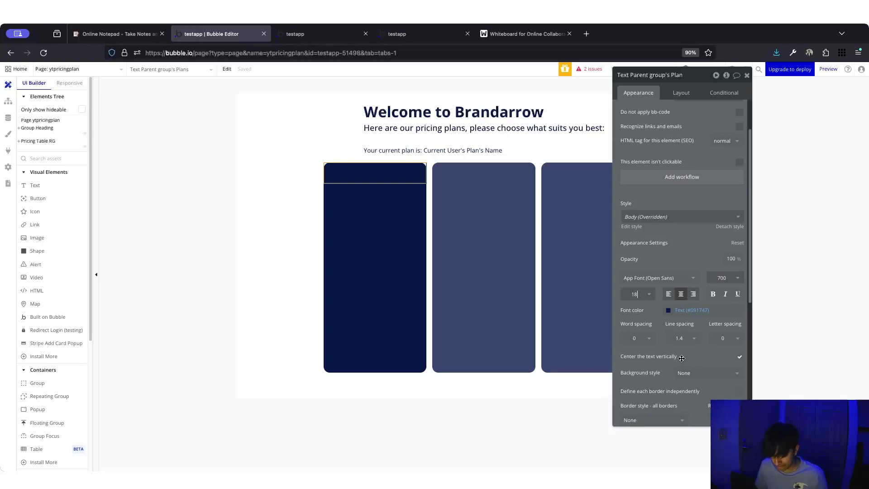
left_click(725, 278)
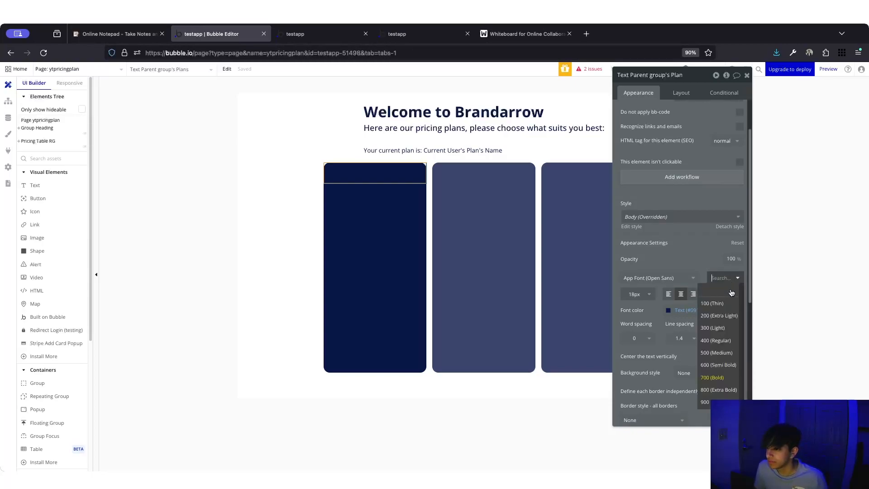
left_click(719, 364)
scroll(741, 373, "down", 1)
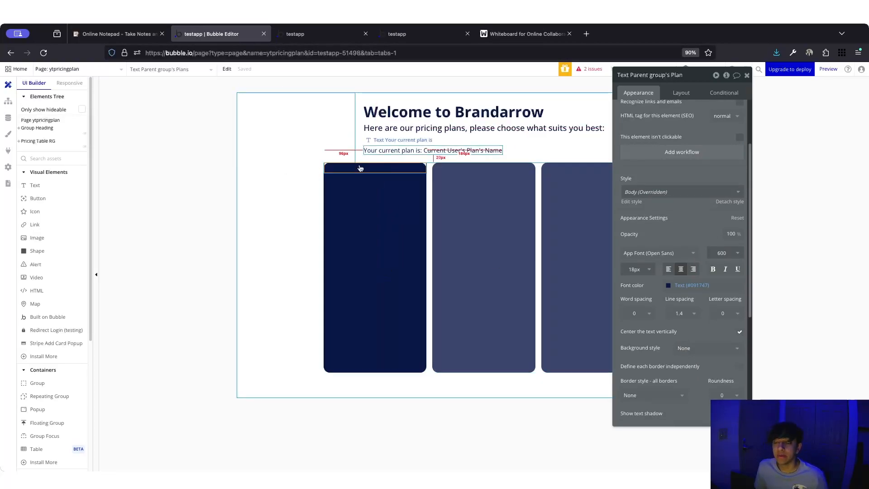
scroll(707, 280, "up", 3)
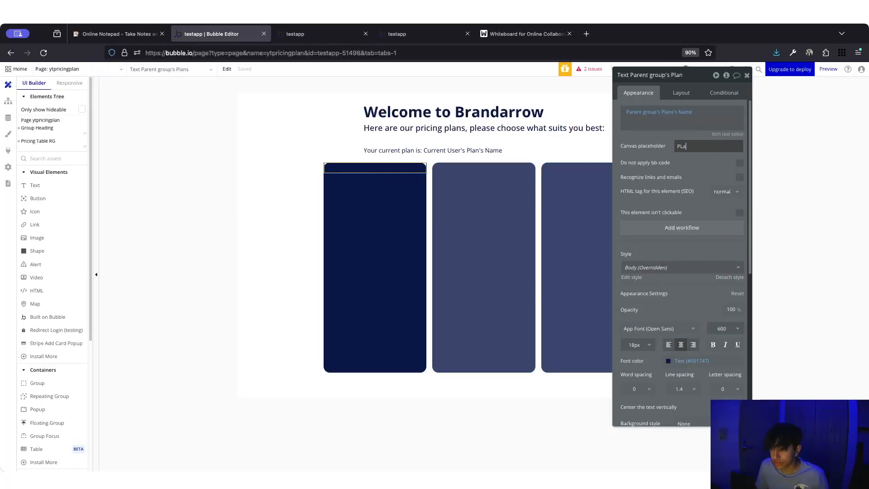
- Fix the 'Plan Name' placeholder, colour the text Primary contrast white, and set weight 700
key("BackSpace")
key("BackSpace")
key("BackSpace")
key("BackSpace")
key("BackSpace")
key("BackSpace")
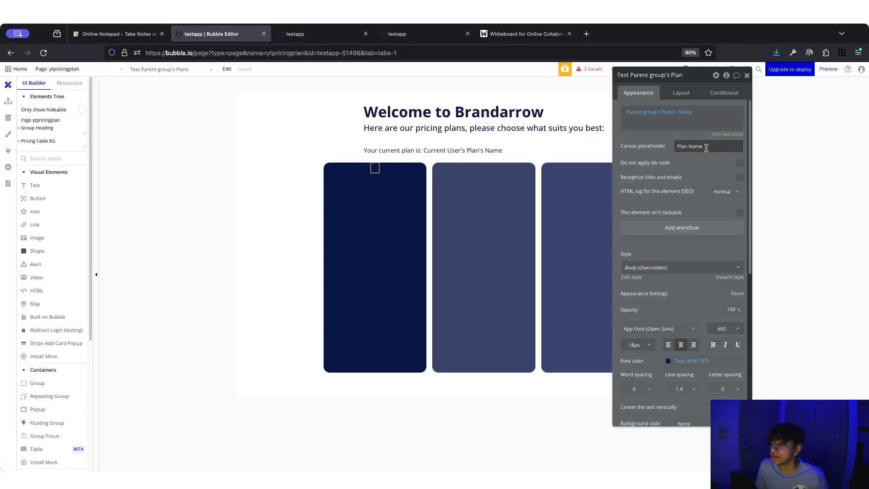
left_click(669, 361)
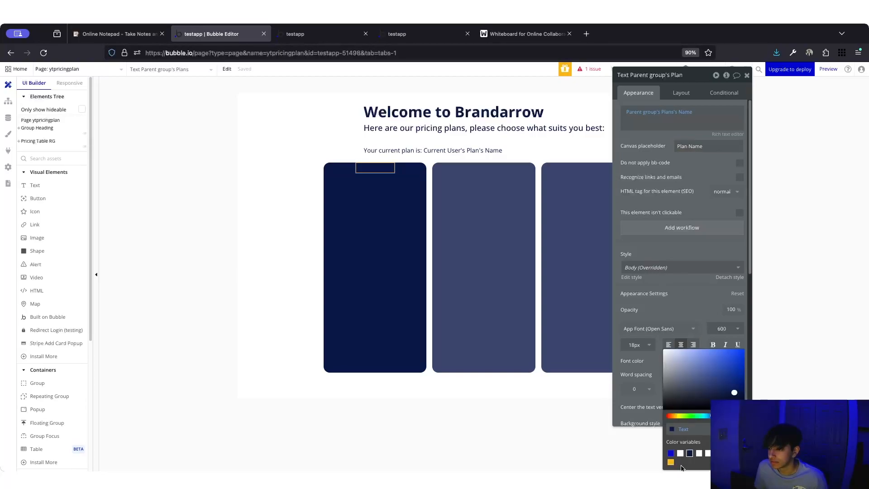
left_click(680, 455)
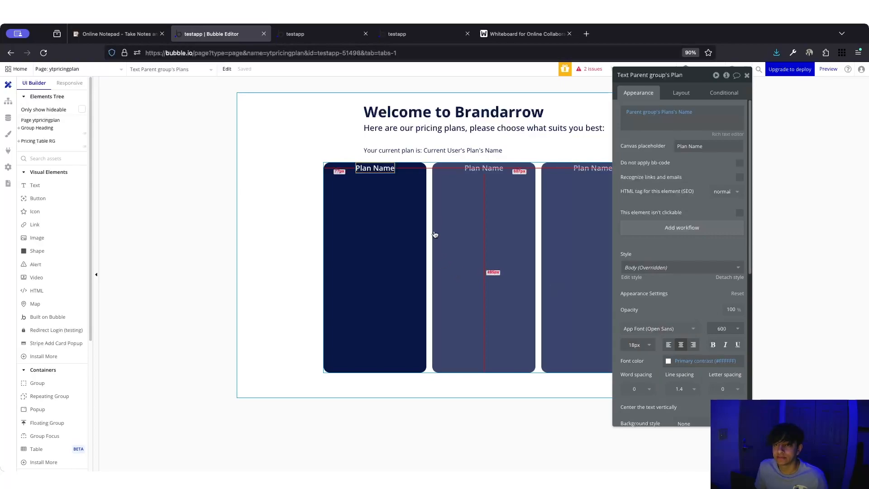
left_click(356, 227)
left_click(375, 168)
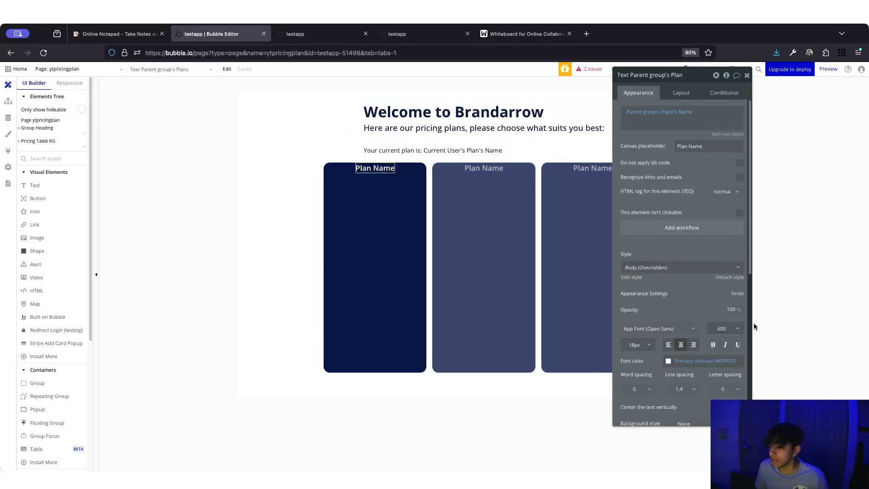
left_click(740, 327)
left_click(715, 425)
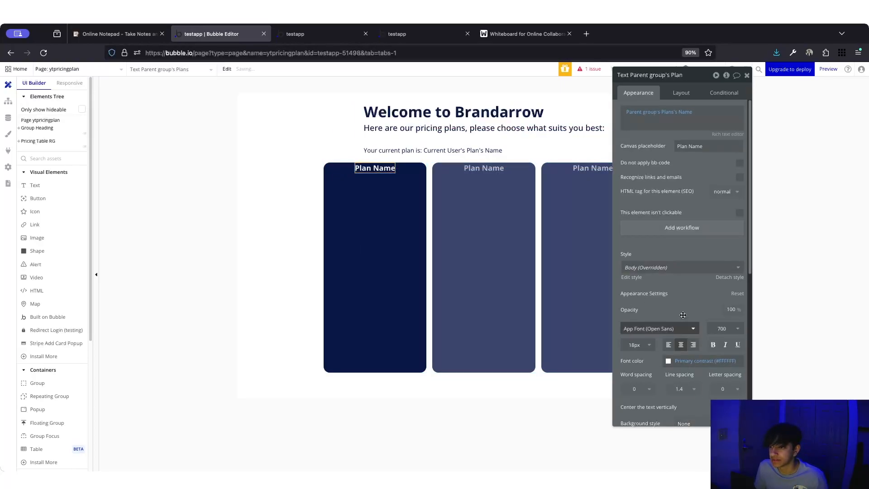
left_click(357, 292)
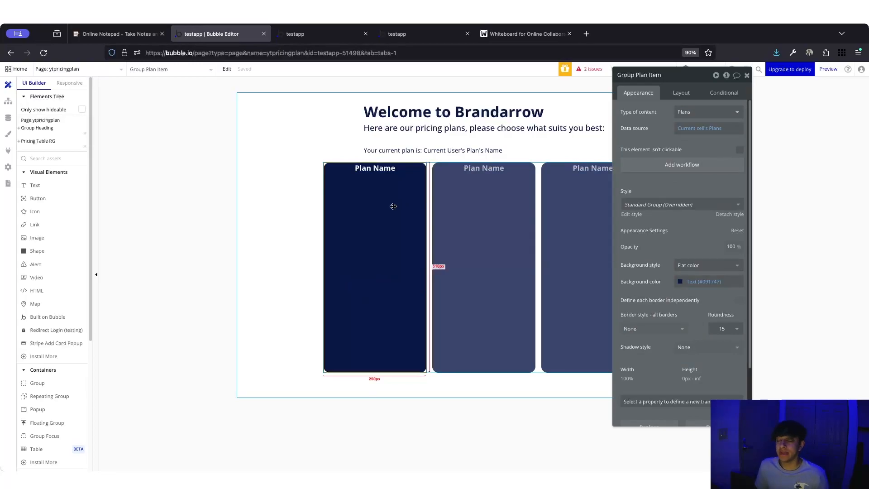
- Duplicate the plan name as a 'Plan Price' text showing Parent group's Plans's Price
left_click(380, 172)
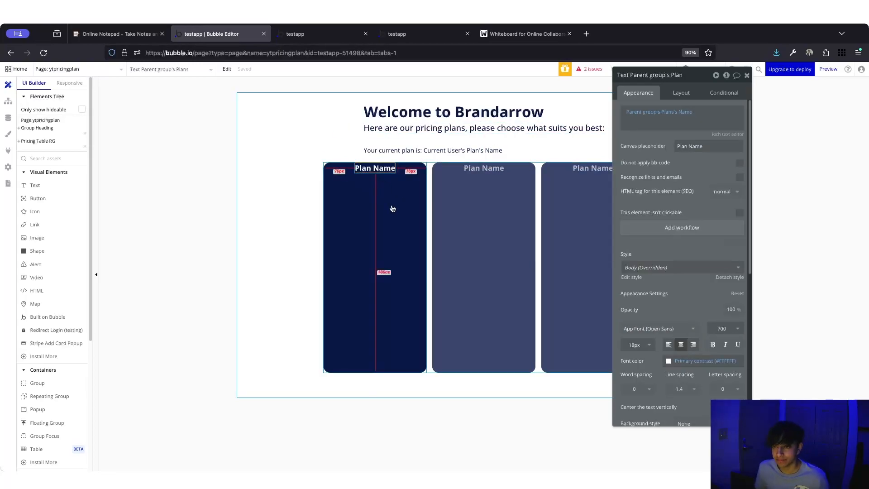
mouse_move(371, 168)
left_mouse_down()
mouse_move(372, 202)
mouse_move(373, 181)
left_mouse_up()
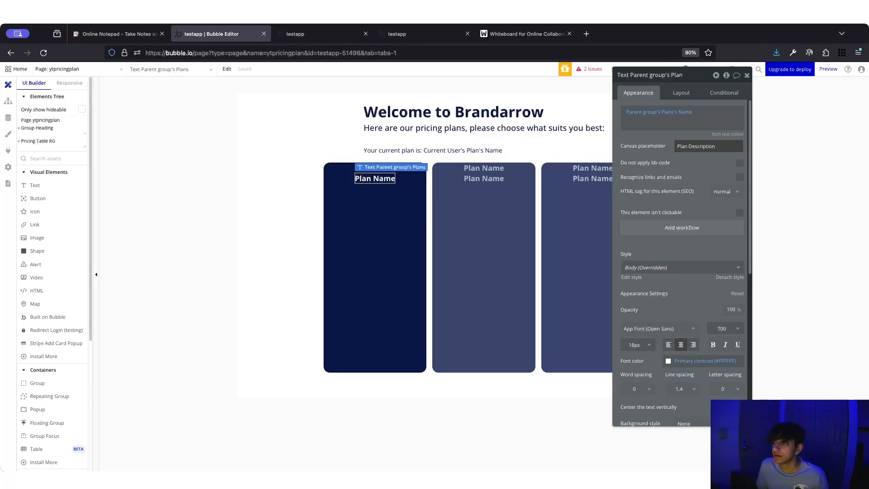
double_click(706, 145)
type("Pric")
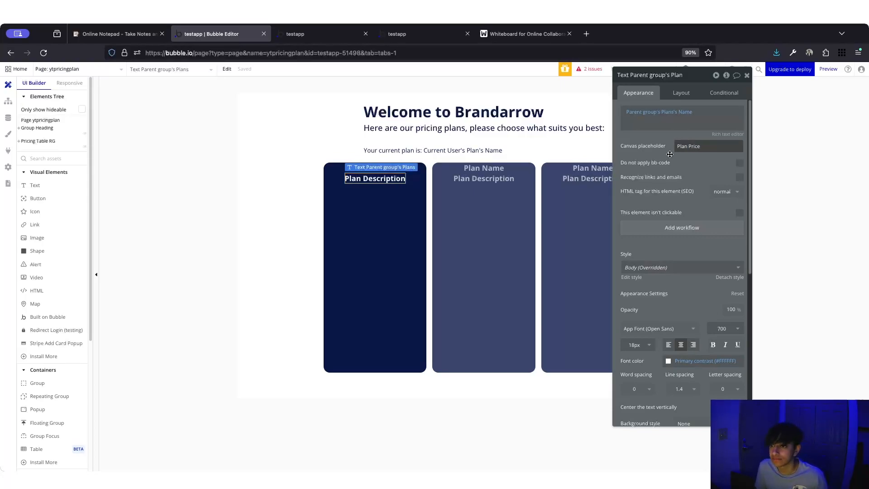
type("e")
left_click(683, 113)
left_click(685, 111)
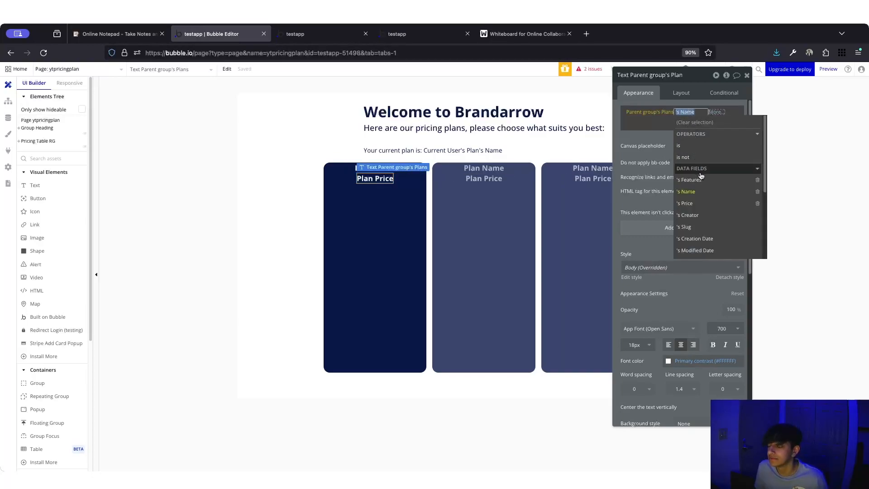
left_click(694, 204)
left_click(624, 111)
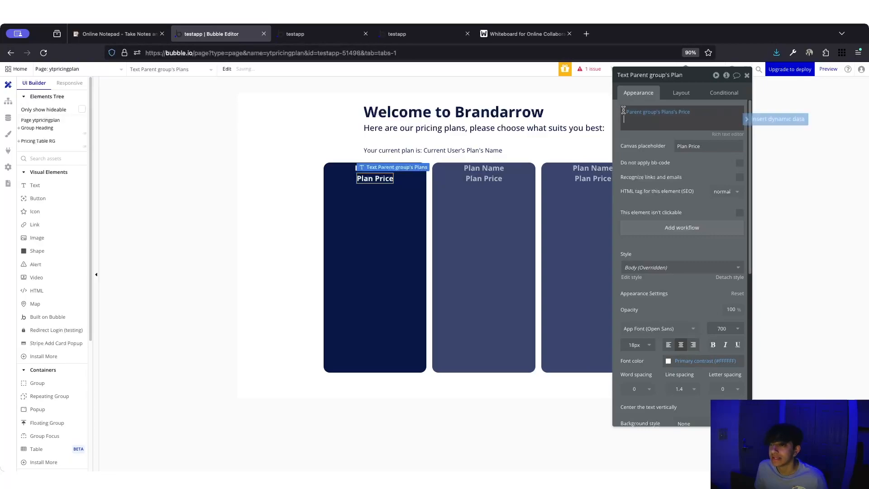
- Style the price text with font weight 600 and size 16px
left_click(724, 328)
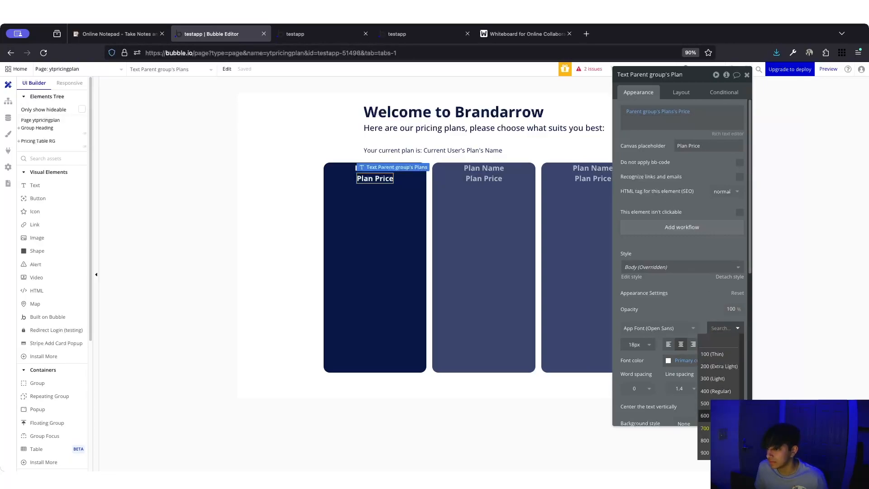
left_click(705, 415)
left_click(643, 345)
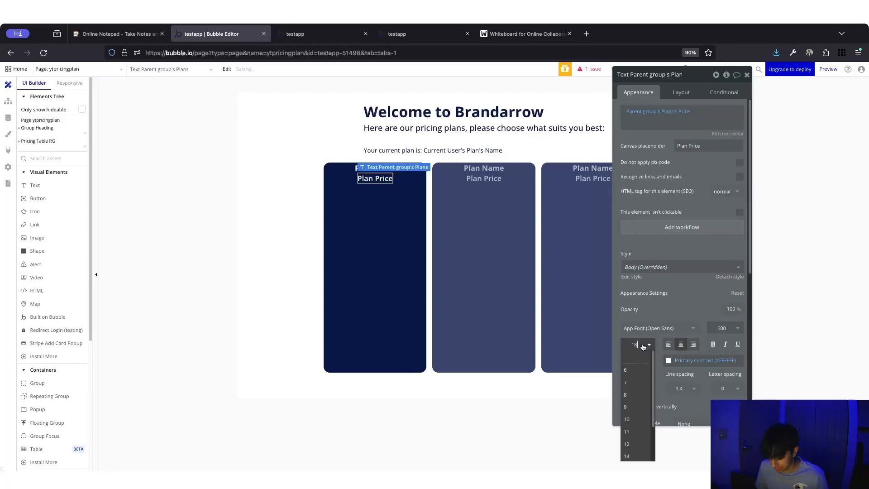
type("15")
key("Return")
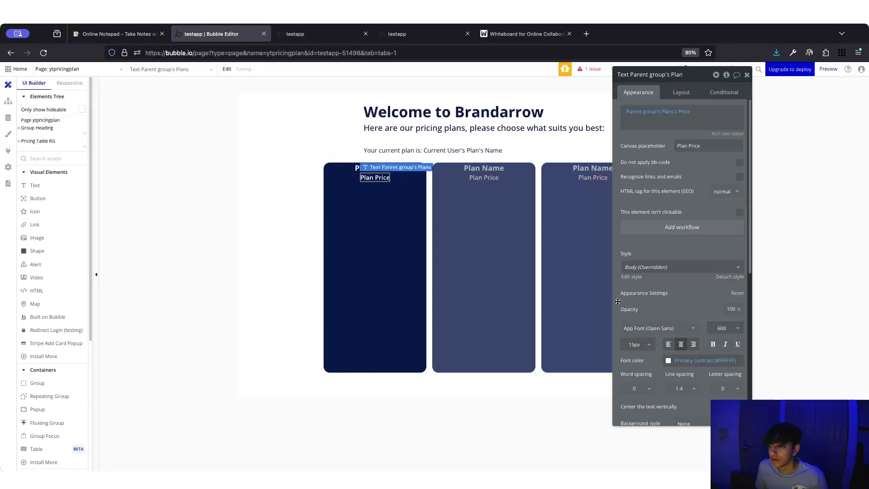
left_click(640, 345)
type("6")
key("Return")
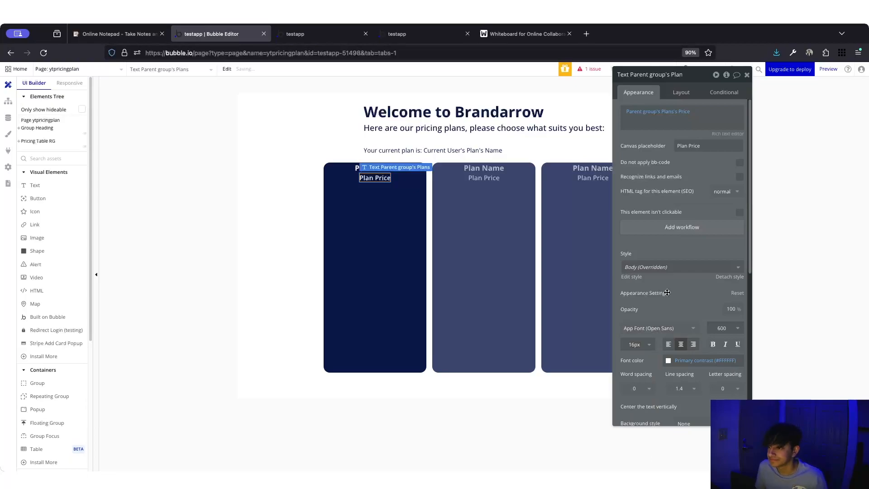
- Format the price expression as $…/m
left_click(625, 107)
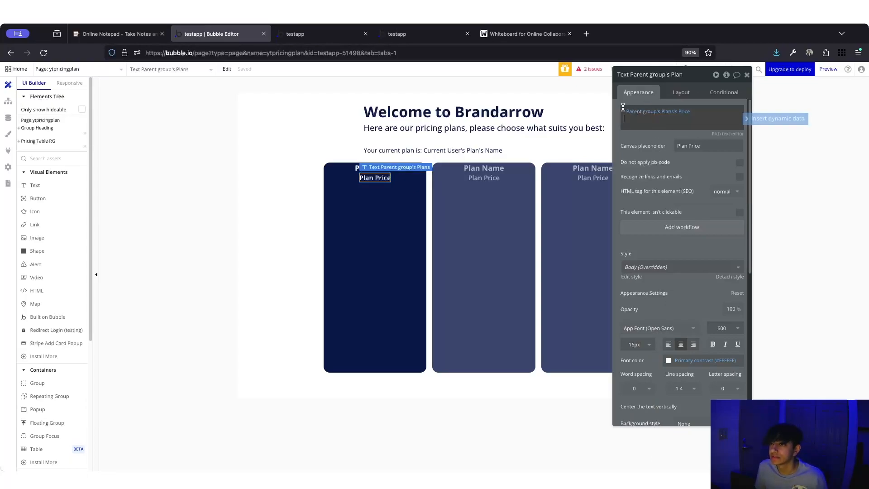
left_click(628, 109)
left_click(626, 107)
left_click(625, 109)
key("BackSpace")
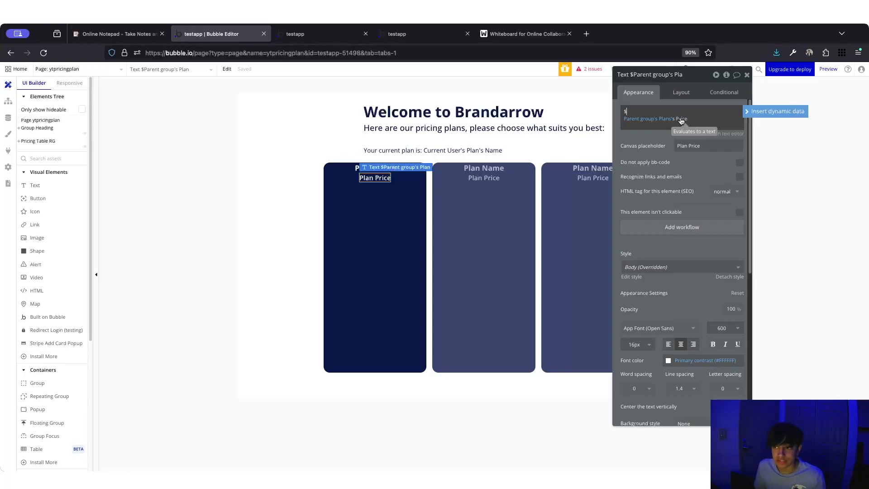
key("Delete")
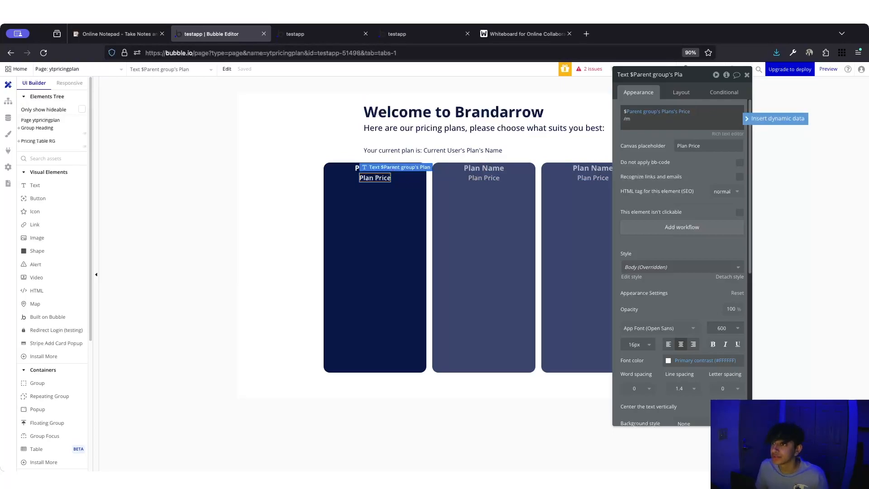
left_click(656, 145)
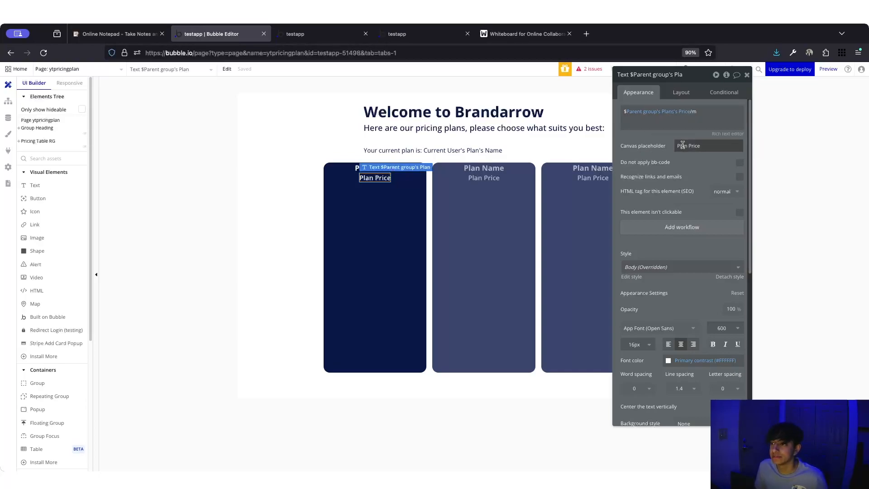
left_click(383, 191)
left_click(379, 178)
- Copy the price text below itself and give the copy the placeholder 'Plan Features'
left_click_drag(379, 178, 379, 187)
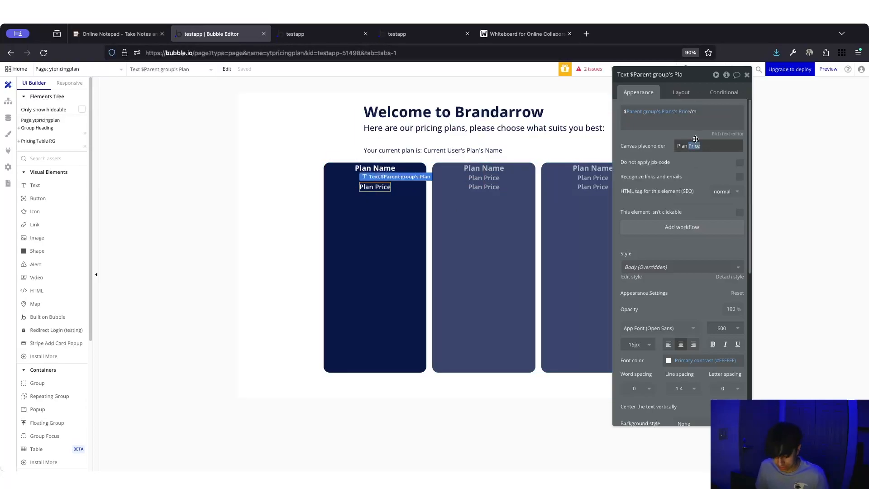
left_click(679, 159)
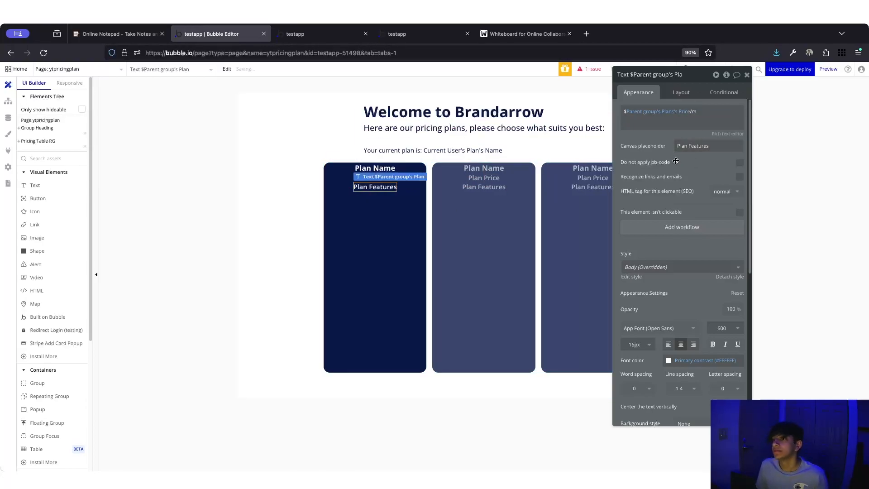
left_click(685, 113)
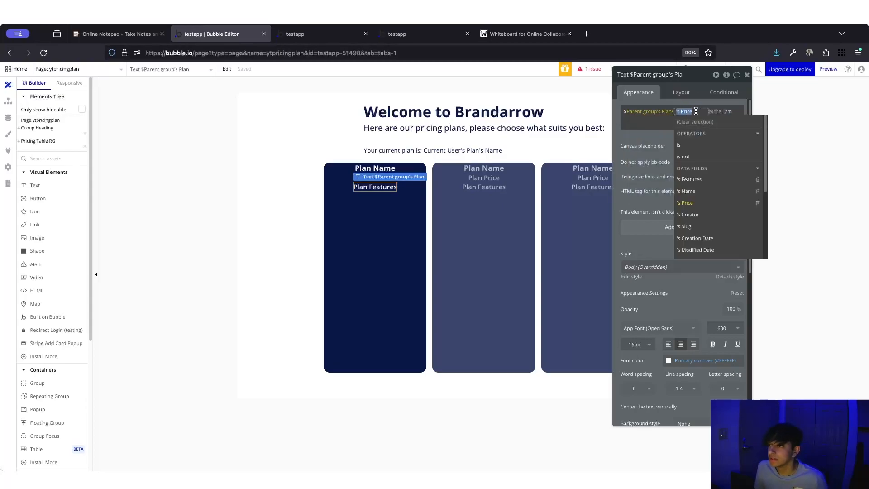
- Replace the copy's expression with Parent group's Plans's Features and check the preview
left_click(725, 112)
left_click(782, 129)
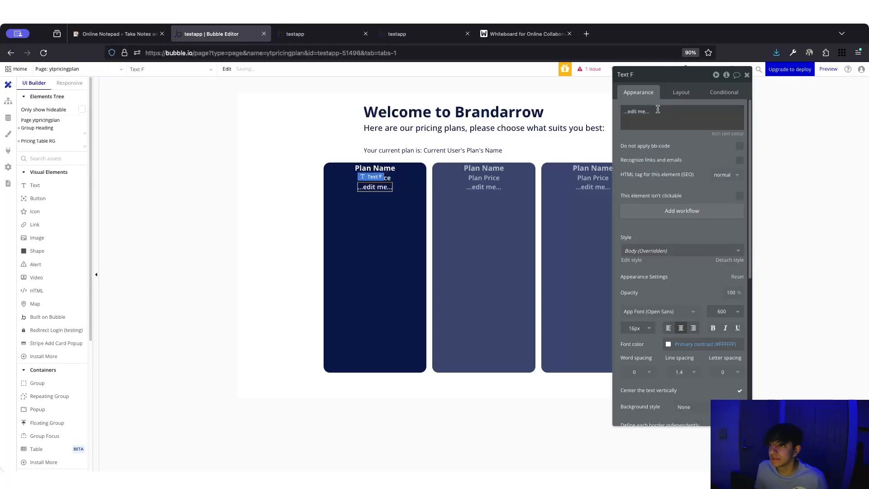
left_click(658, 110)
left_click(762, 114)
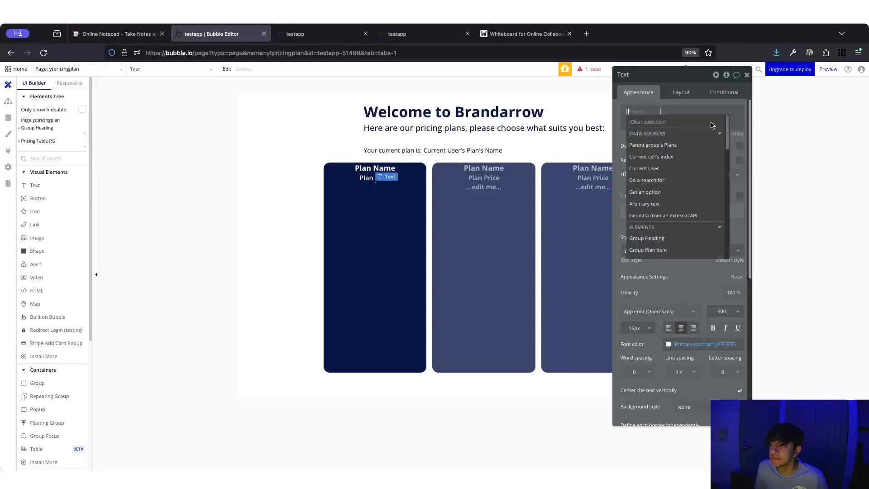
left_click(636, 144)
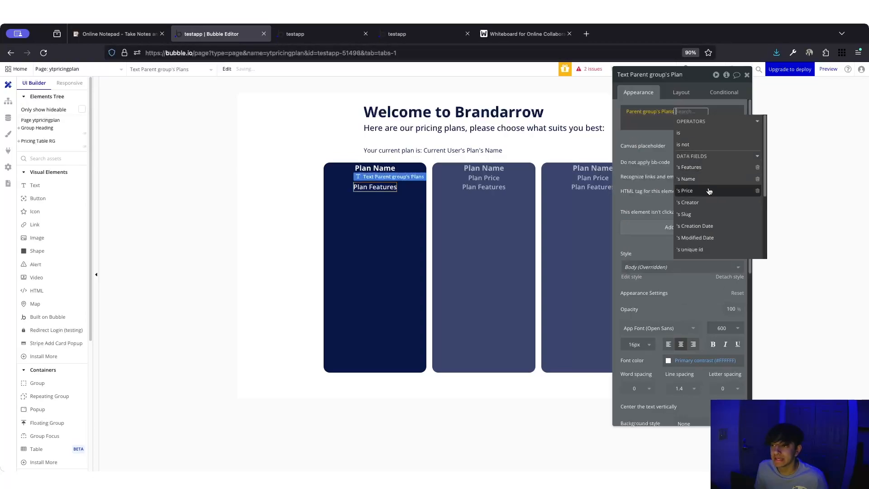
left_click(709, 167)
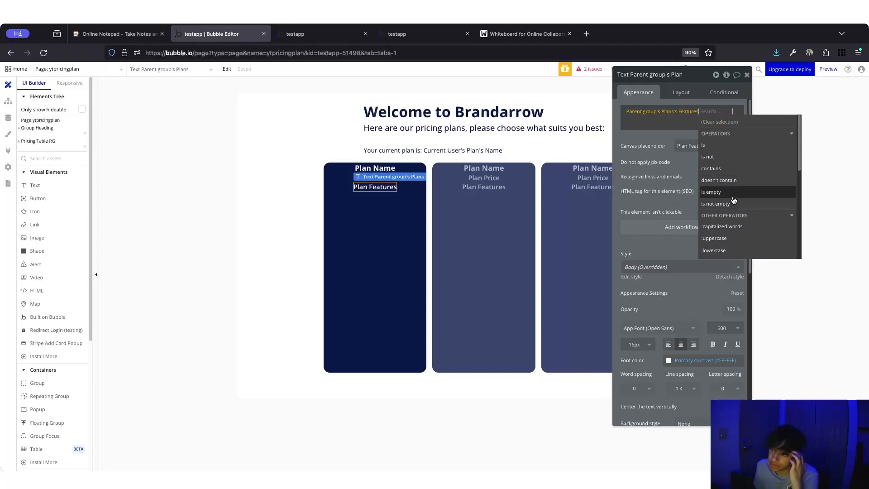
scroll(734, 200, "down", 1)
scroll(724, 217, "down", 3)
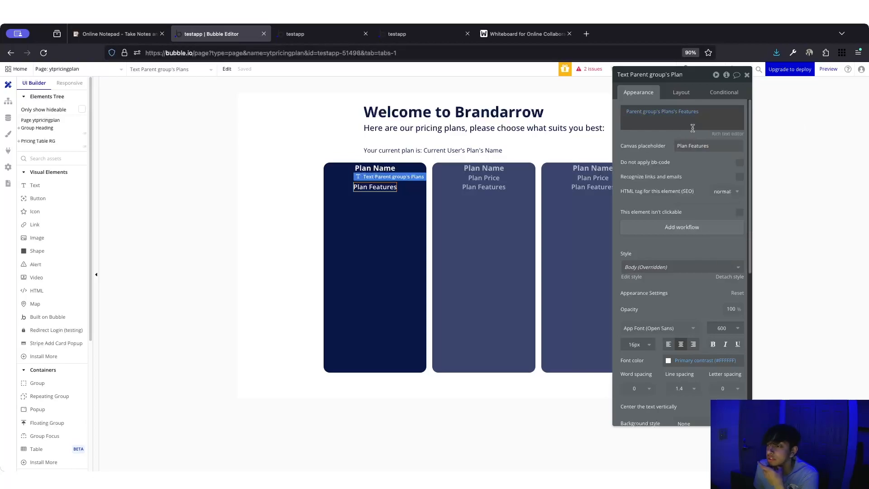
left_click(300, 36)
key("super+r")
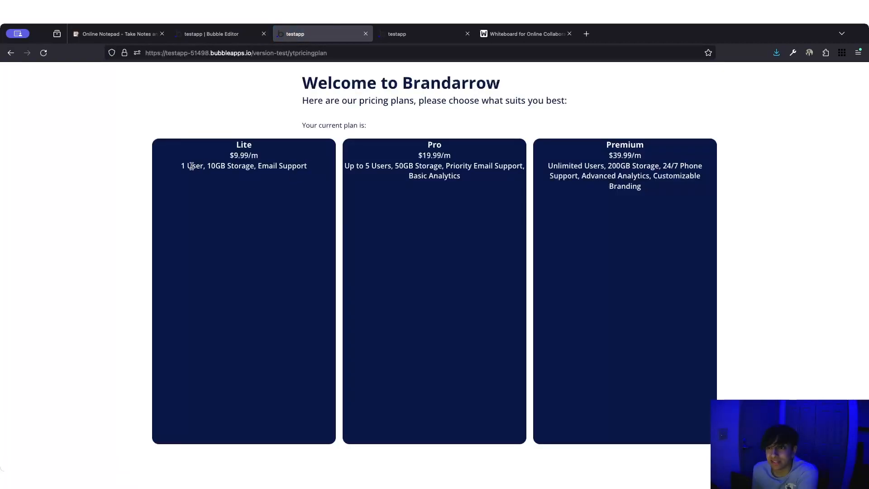
left_click_drag(191, 166, 386, 179)
left_click(386, 178)
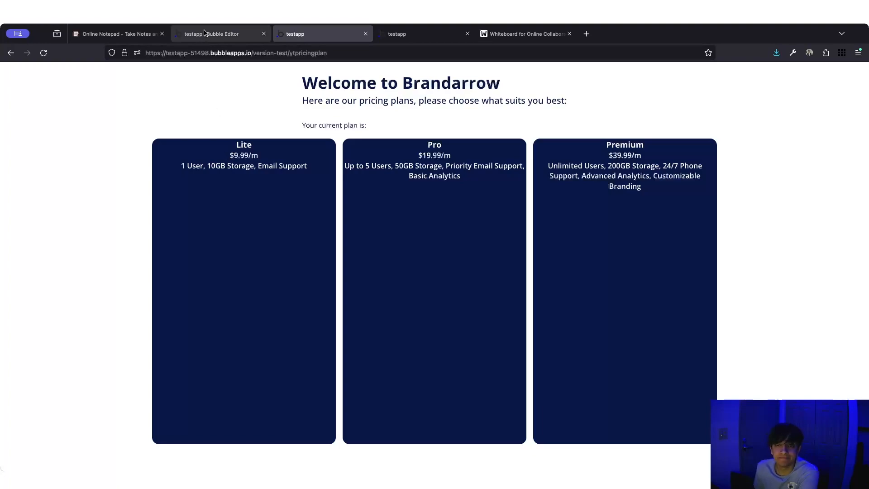
key("ctrl+Tab")
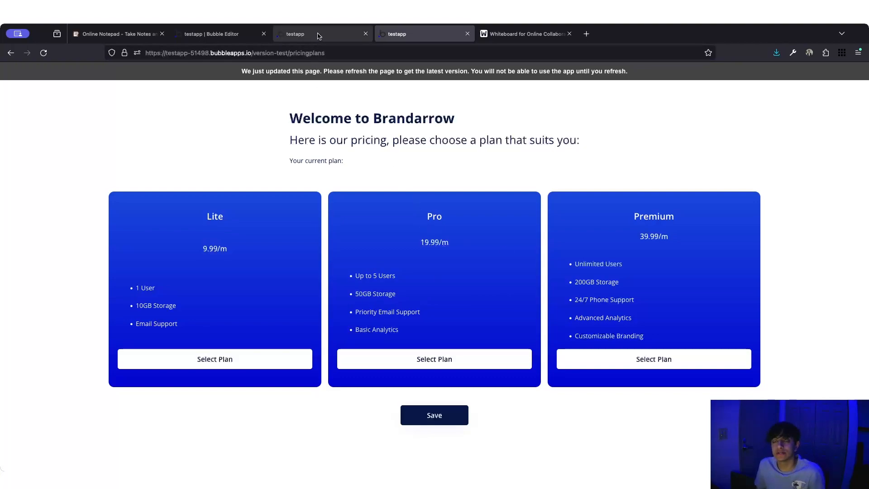
left_click(297, 35)
left_click(244, 33)
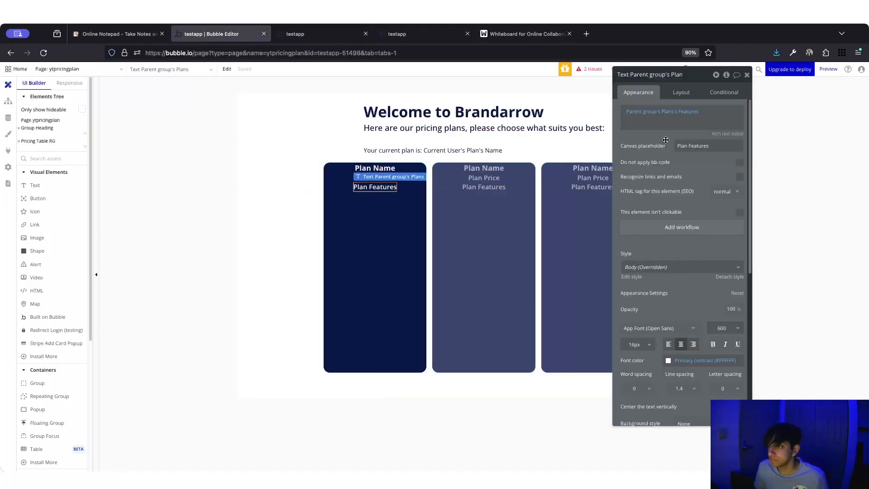
- Append :split by (,) and :format as text to the Features expression
left_click(681, 112)
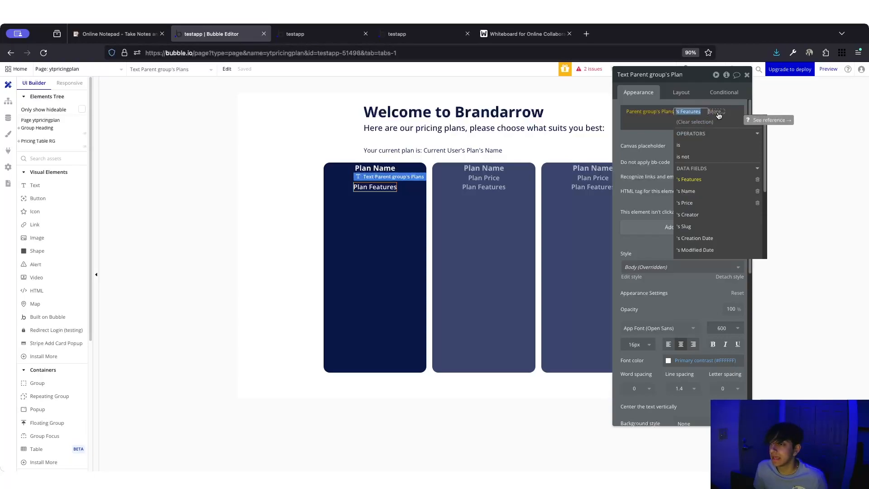
left_click(715, 111)
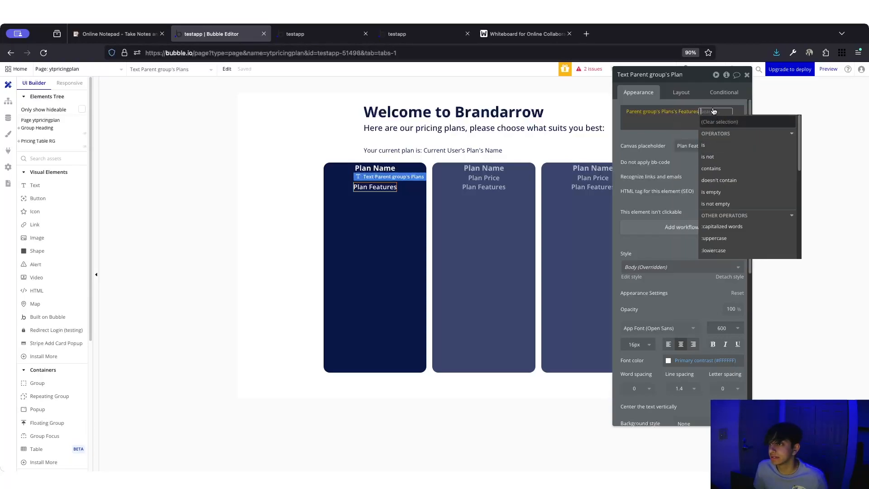
scroll(743, 211, "down", 5)
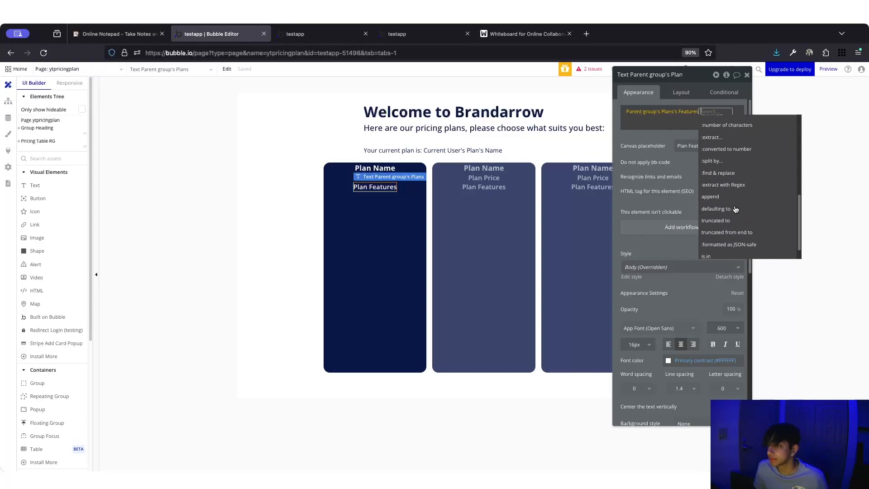
scroll(722, 187, "up", 2)
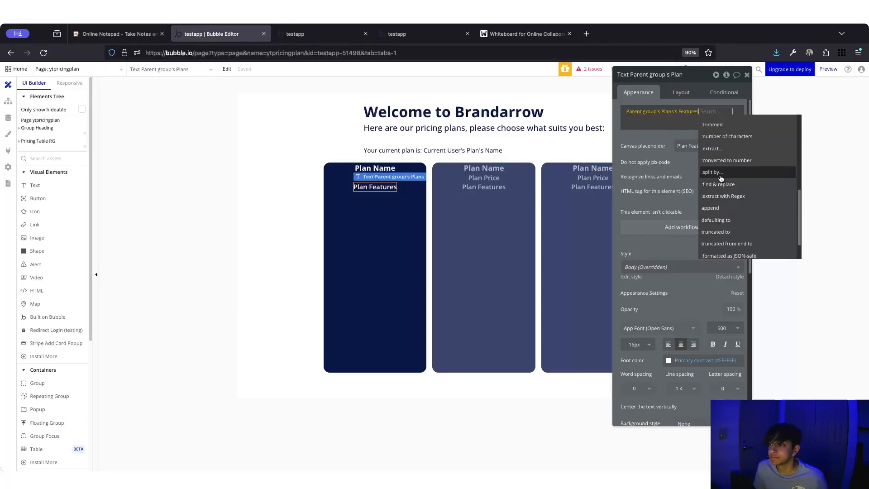
left_click(712, 173)
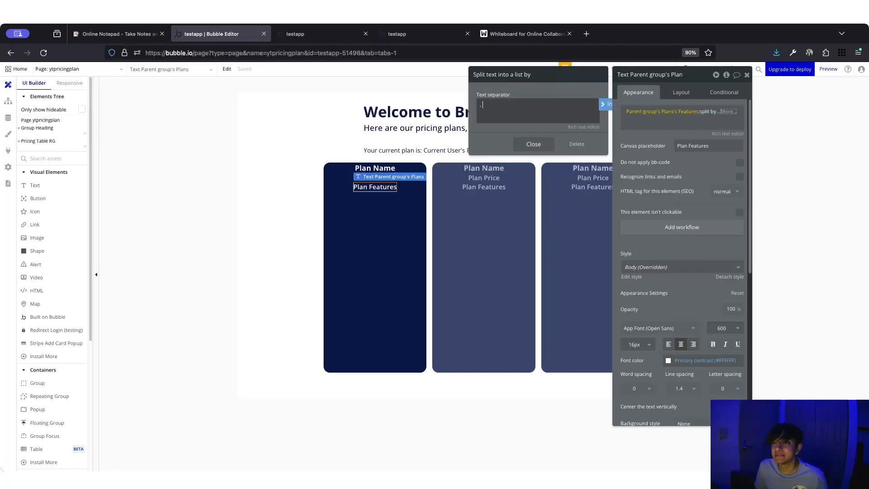
left_click(533, 144)
scroll(665, 201, "down", 10)
scroll(667, 209, "down", 3)
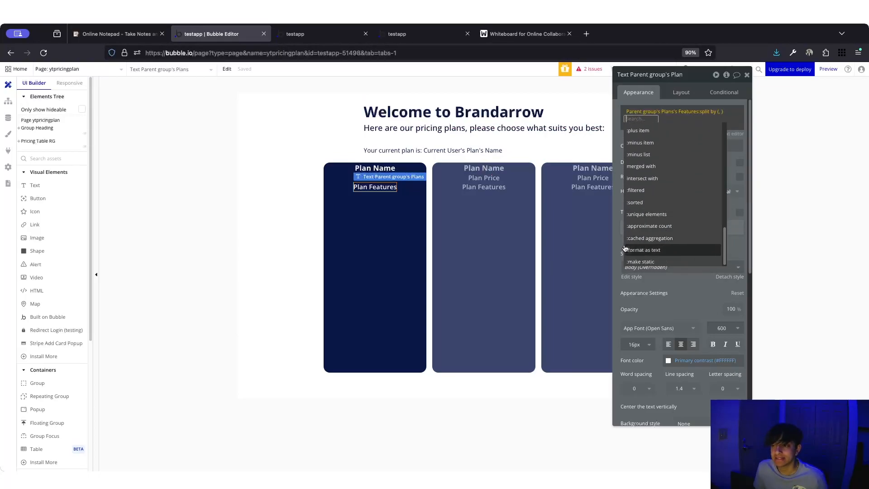
left_click(639, 249)
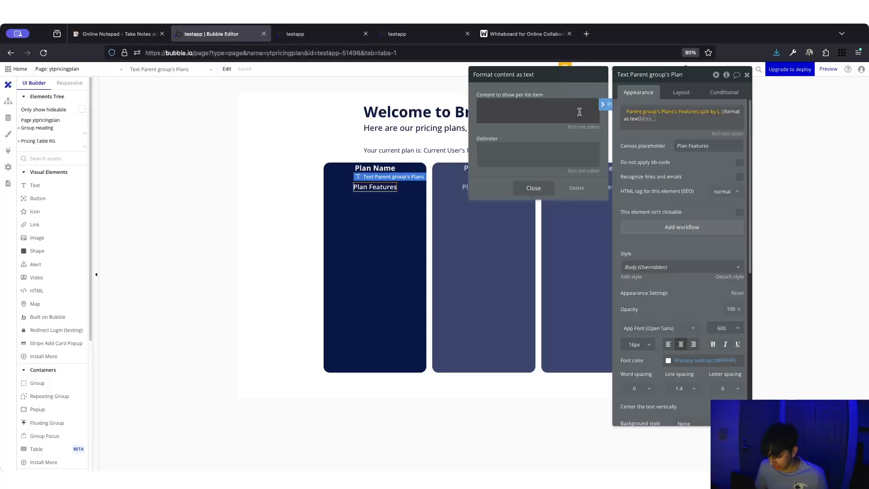
- Set each item's content to 'This text' formatted as a bullet list in the rich text editor
left_click(605, 104)
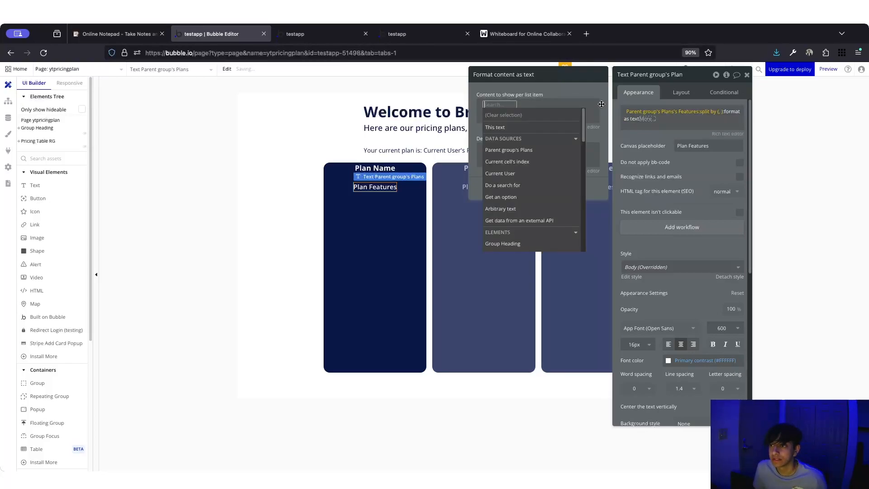
left_click(522, 128)
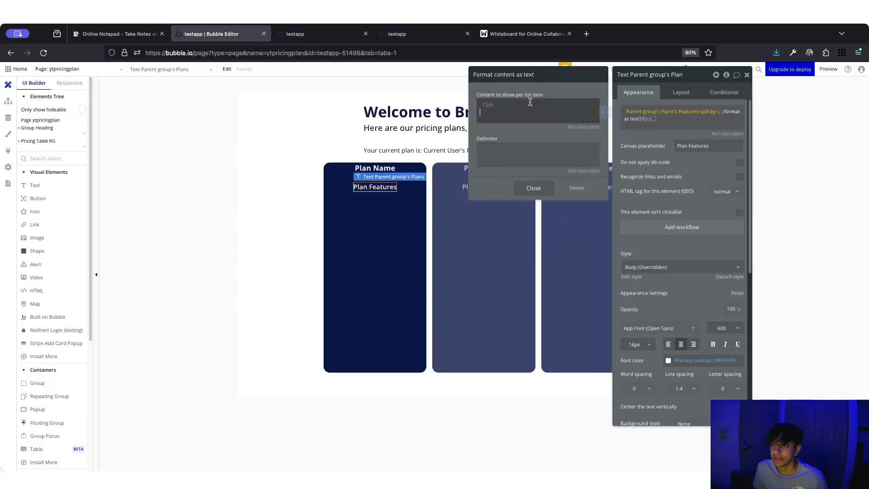
left_click(489, 107)
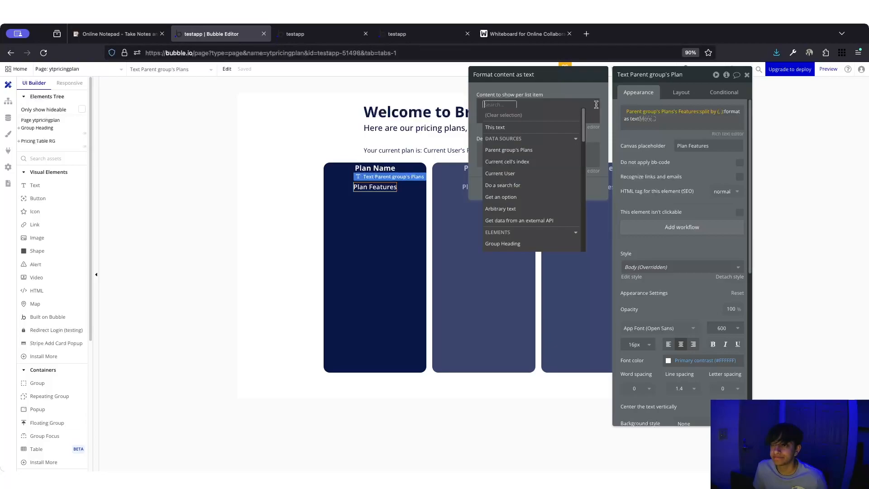
left_click(501, 129)
left_click(533, 110)
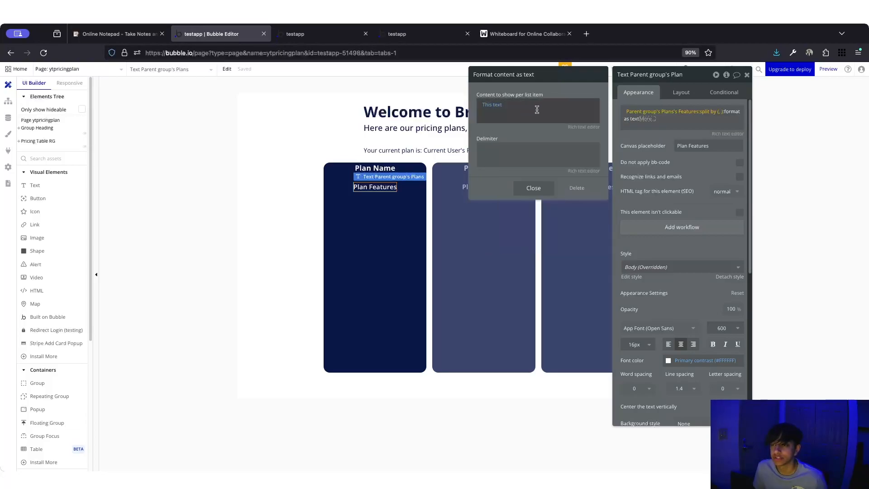
left_click(583, 130)
left_click_drag(335, 137, 282, 136)
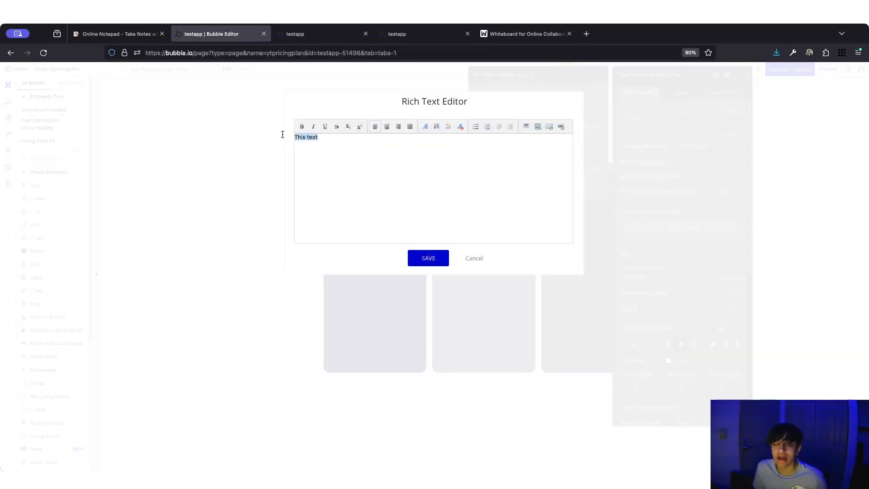
left_click(477, 128)
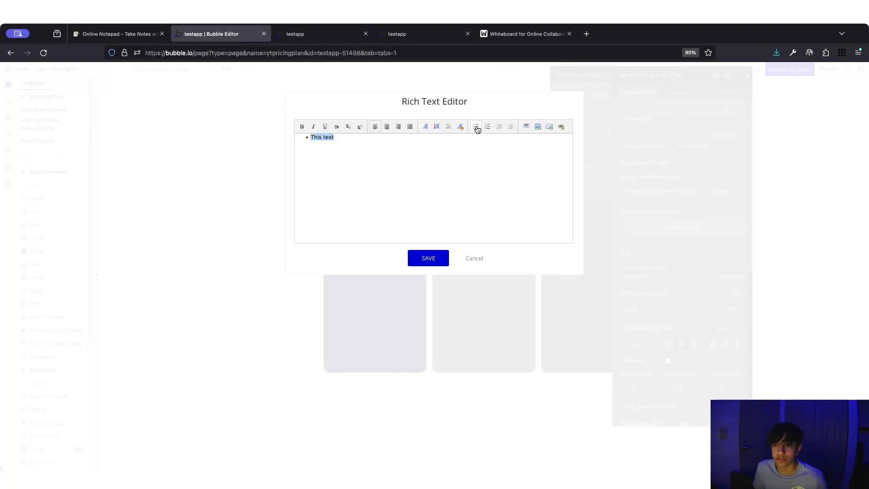
left_click(438, 262)
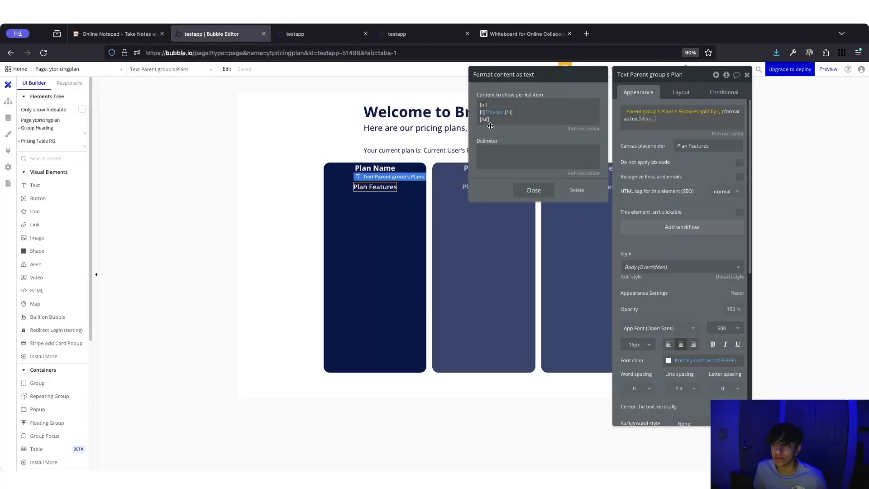
- Trim the item markup to [li]This text[/li] and close the formatting settings
left_click(492, 119)
left_click(497, 136)
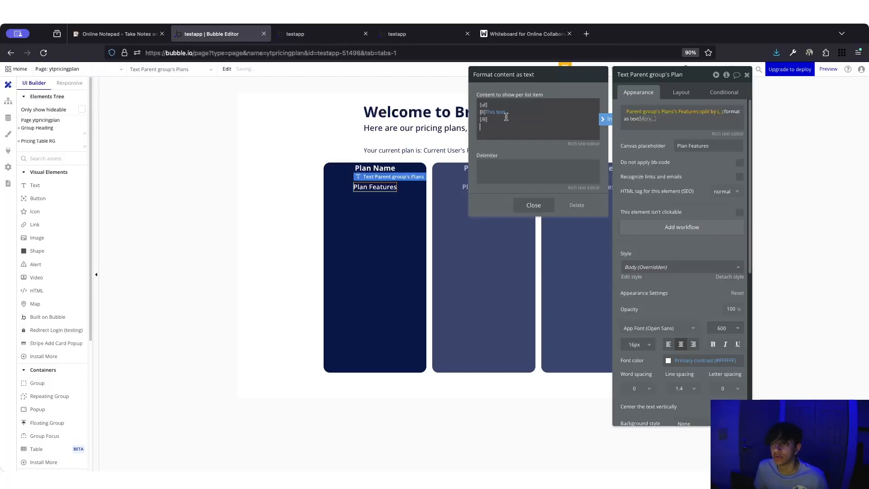
key("BackSpace")
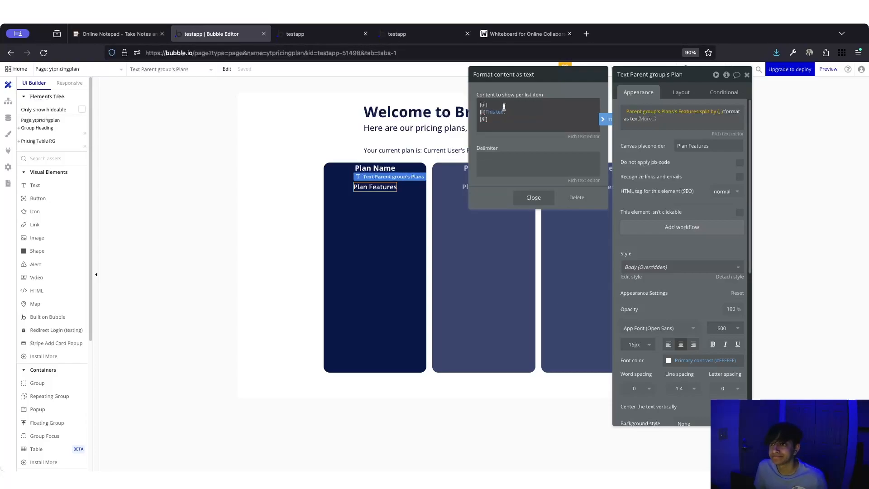
left_click(503, 105)
left_click(502, 104)
key("BackSpace")
key("BackSpace")
key("BackSpace")
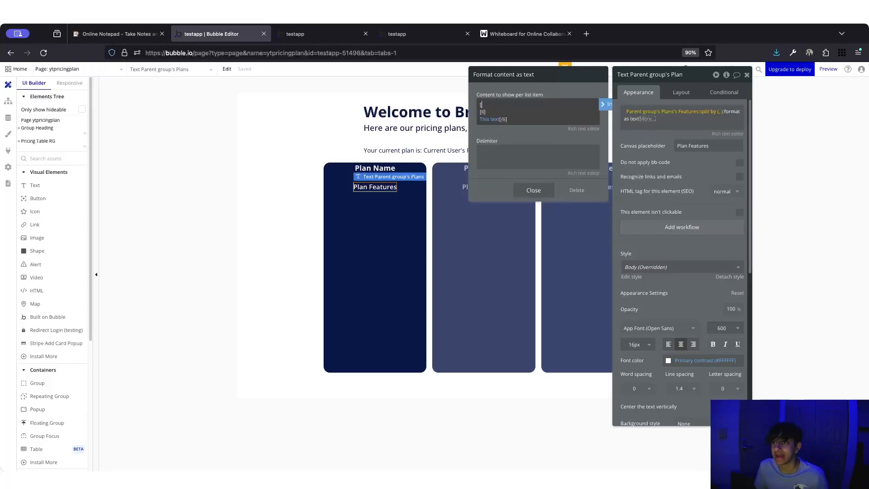
key("BackSpace")
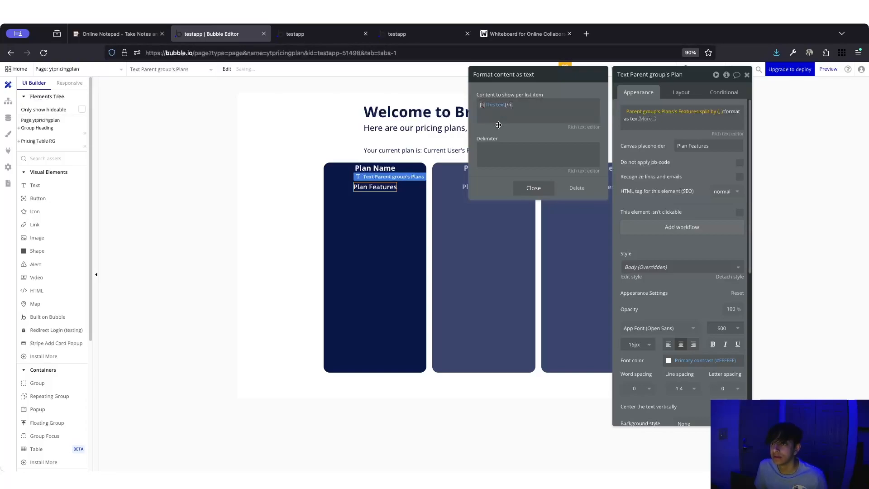
left_click(545, 190)
- Wrap the full Plan Features expression in [ul] and [/ul] tags
left_click(643, 119)
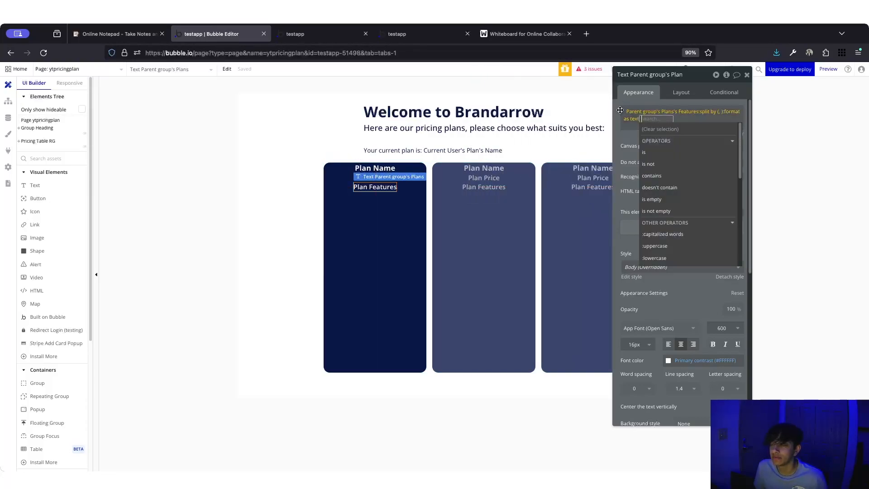
left_click(623, 107)
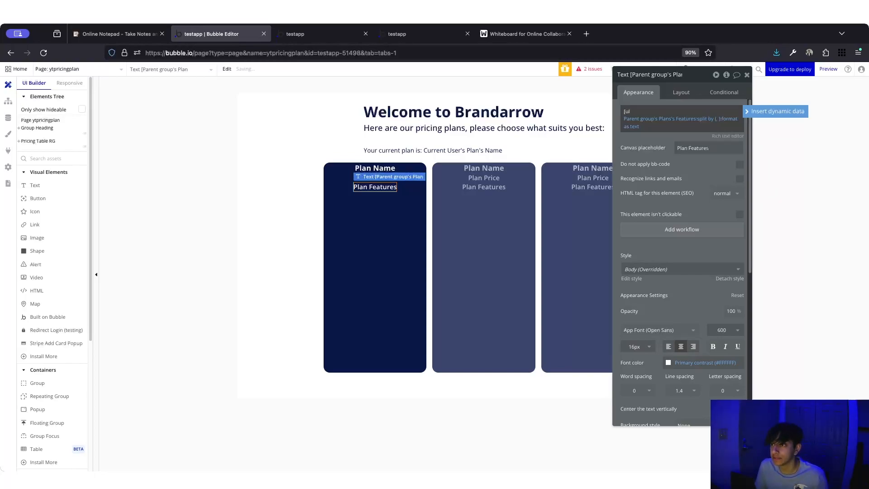
left_click(647, 129)
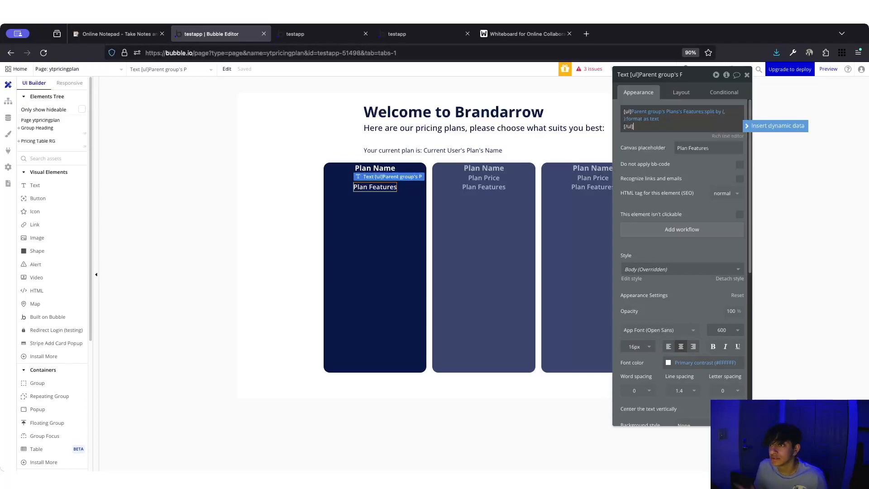
left_click(628, 171)
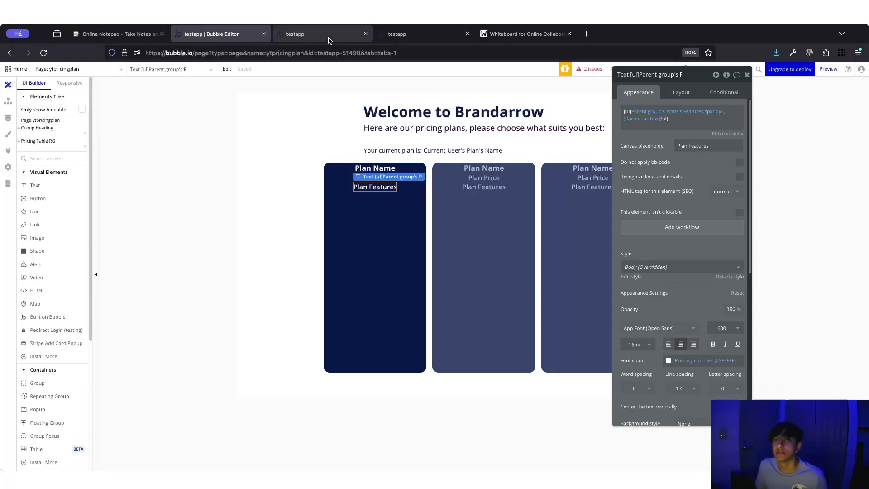
- Reload the live pricing page to confirm bullet-list features, then select the first plan card group
left_click(330, 40)
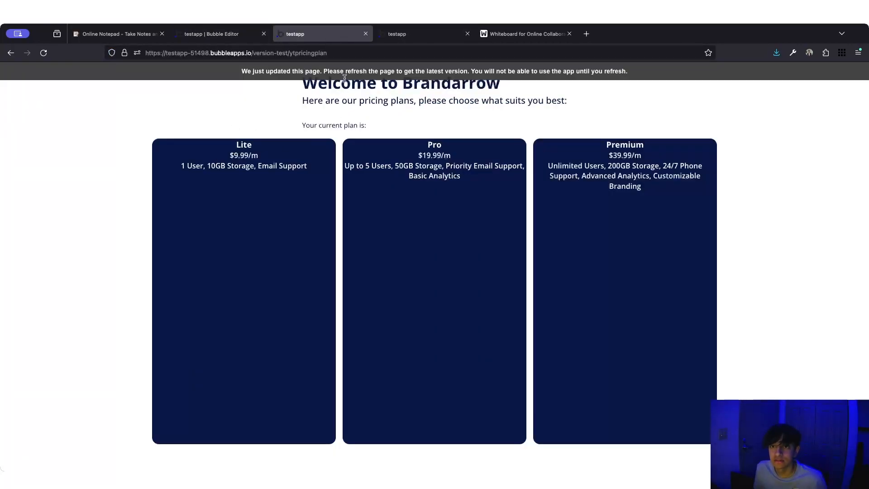
key("super+r")
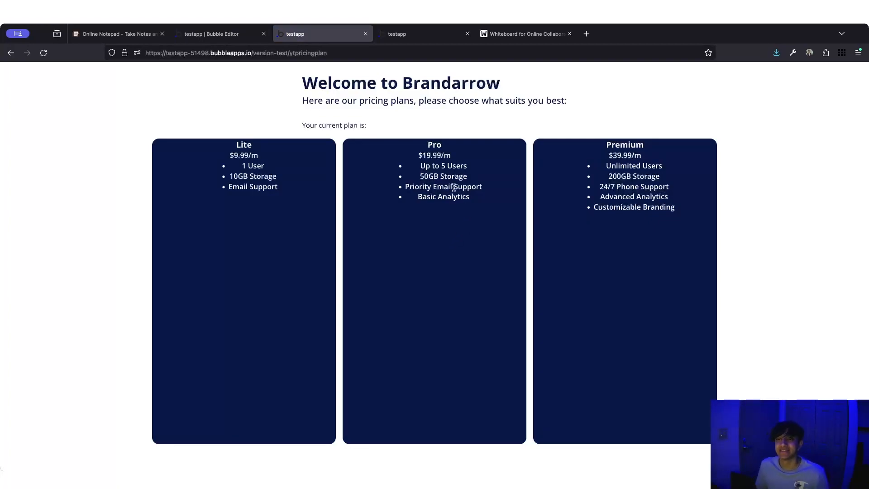
left_click(222, 34)
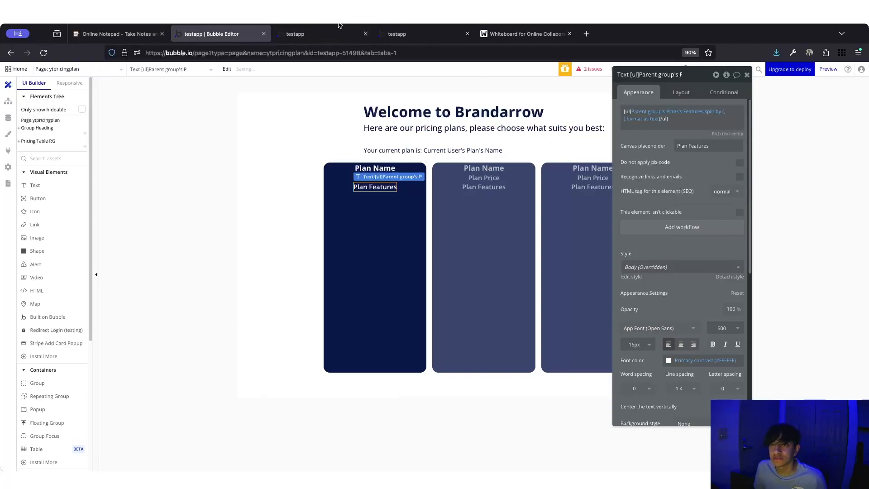
left_click(330, 35)
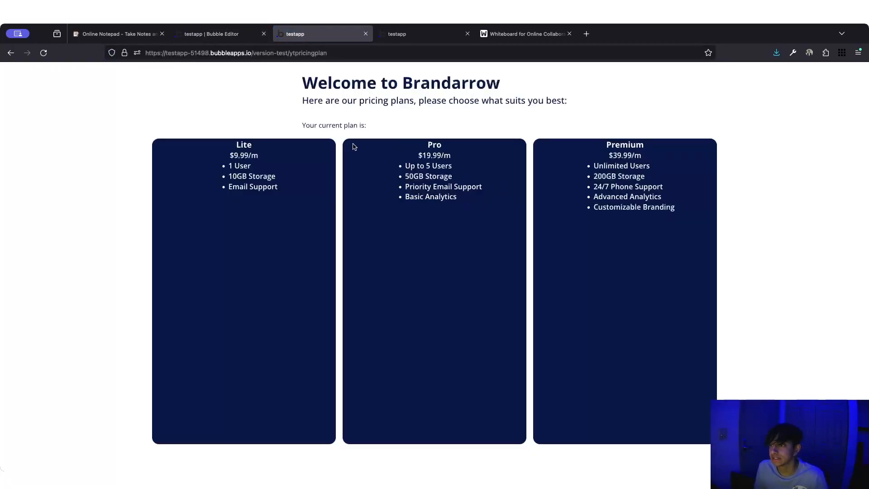
left_click(221, 34)
left_click(383, 319)
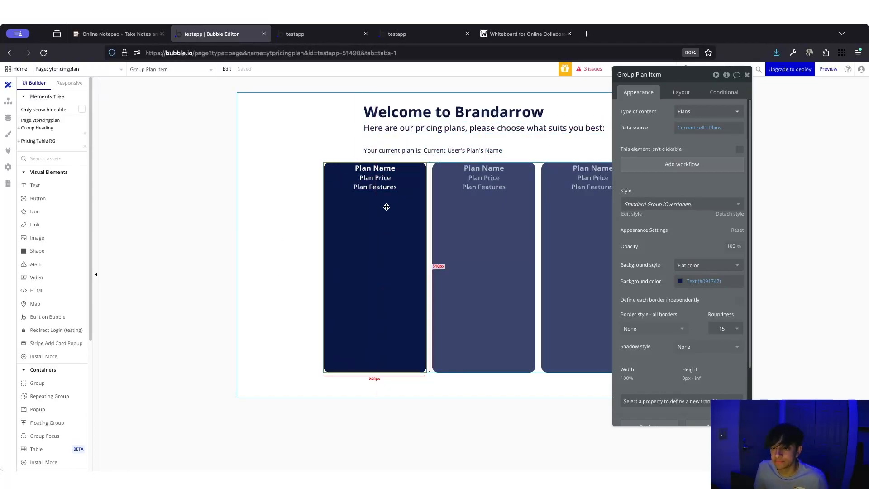
- Give the first plan card 30 px top, bottom and left padding
left_click(675, 93)
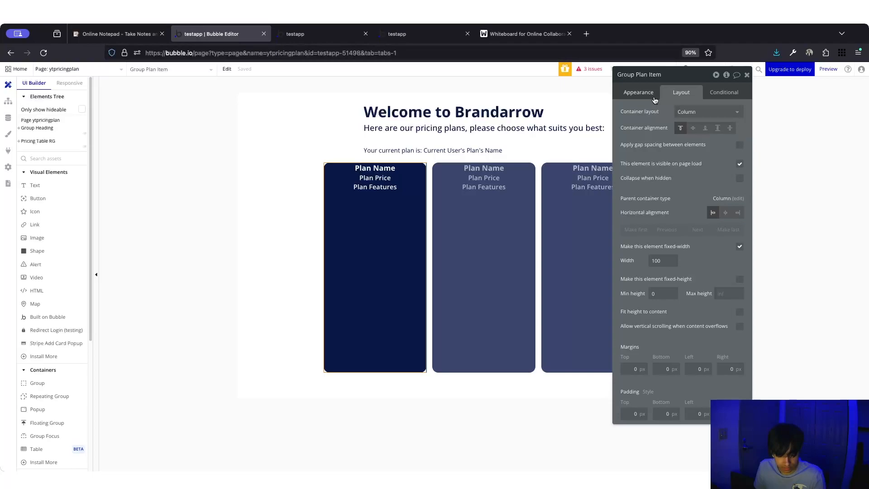
left_click(435, 233)
left_click(404, 237)
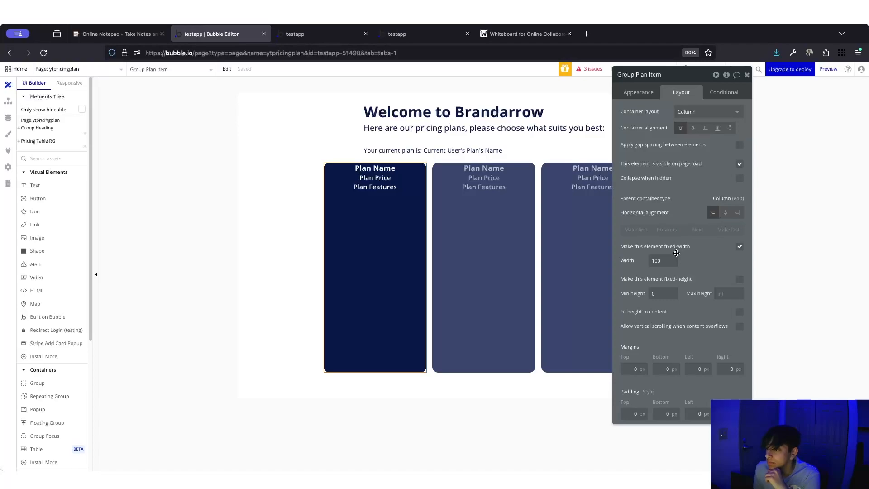
left_click(627, 413)
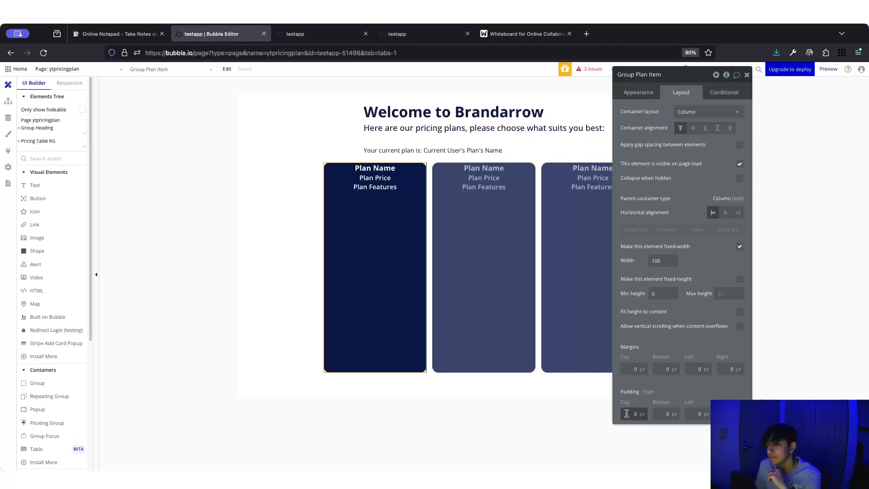
type("3")
key("Tab")
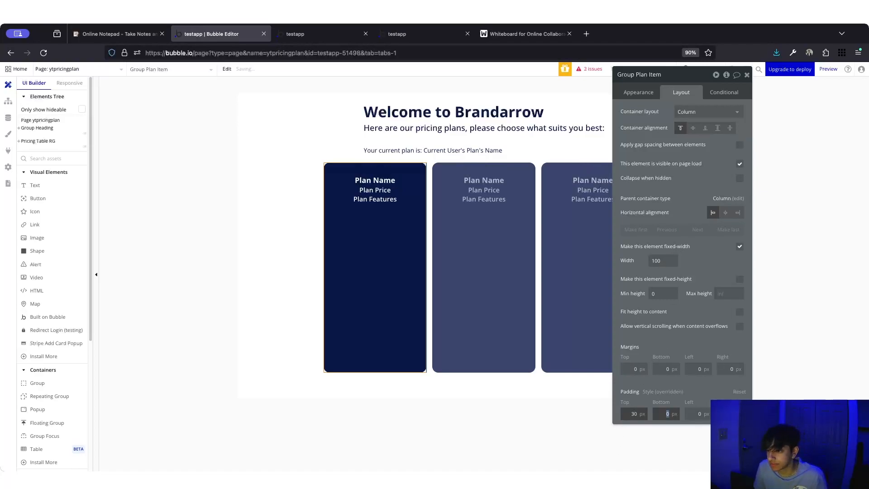
type("30")
key("Tab")
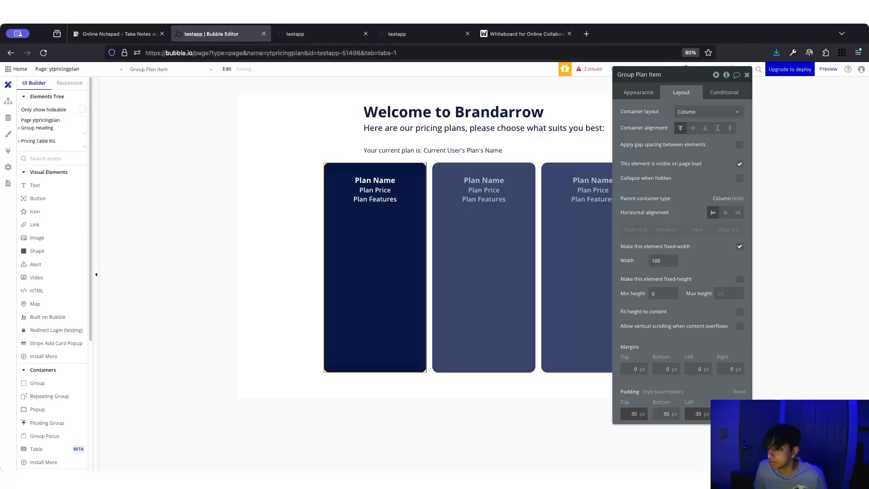
key("Tab")
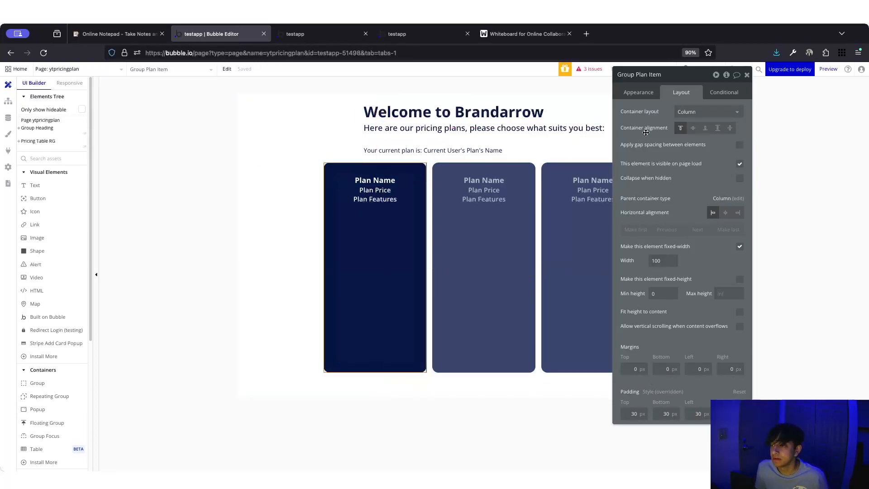
- Enable gap spacing with a 30 px row gap and reload the preview to check it
left_click(743, 147)
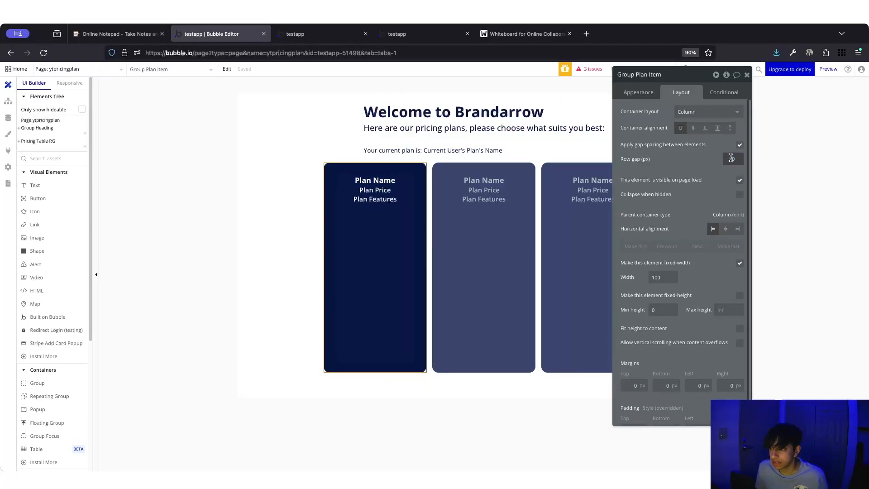
left_click(730, 158)
type("30")
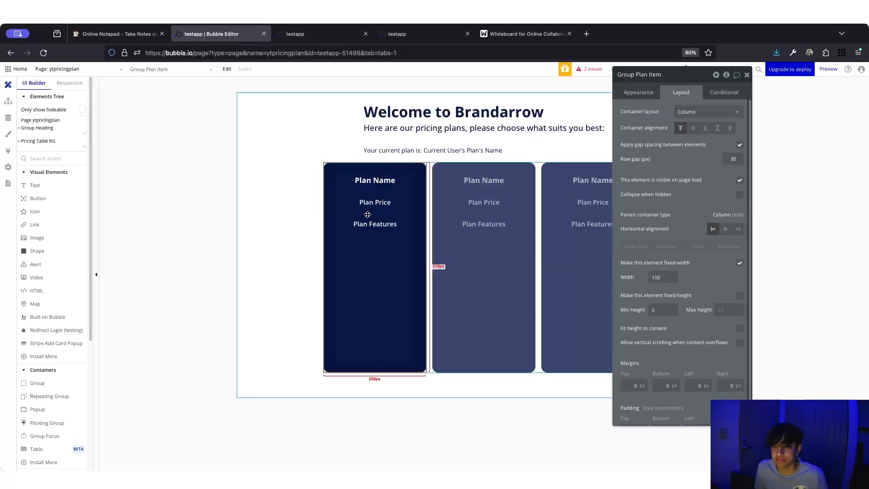
left_click(370, 181)
left_click(369, 181, "shift")
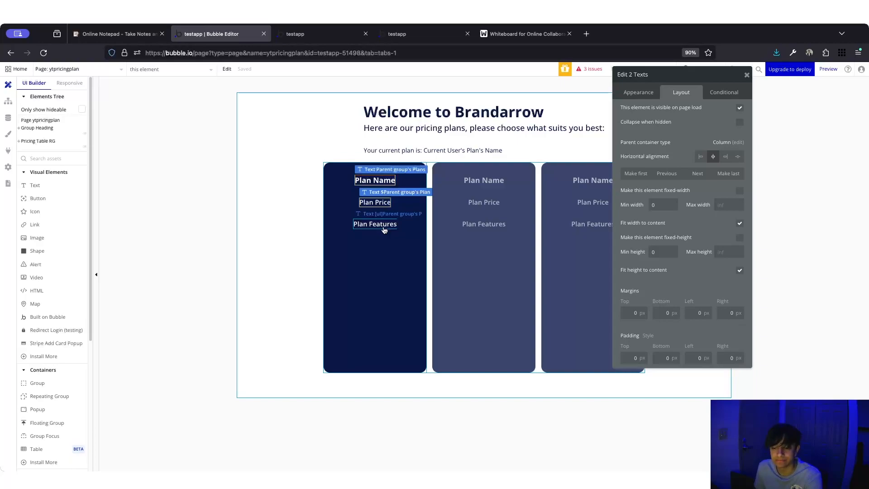
left_click(354, 291)
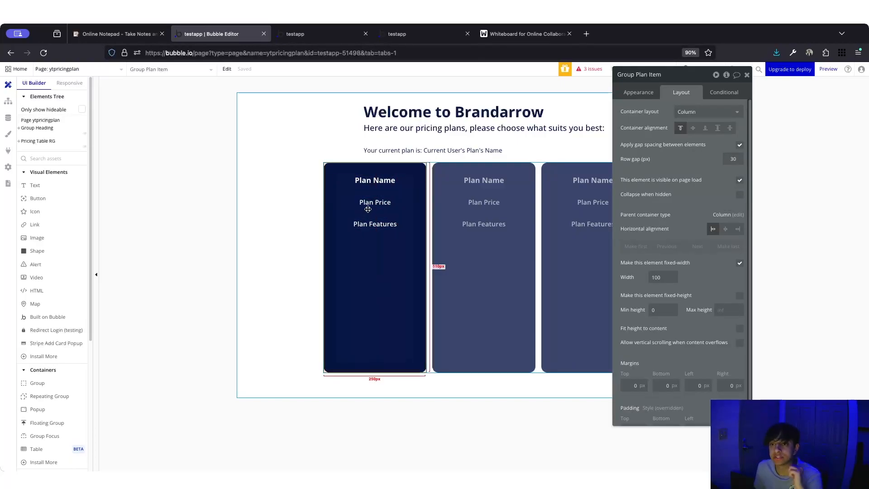
left_click(316, 37)
key("super+r")
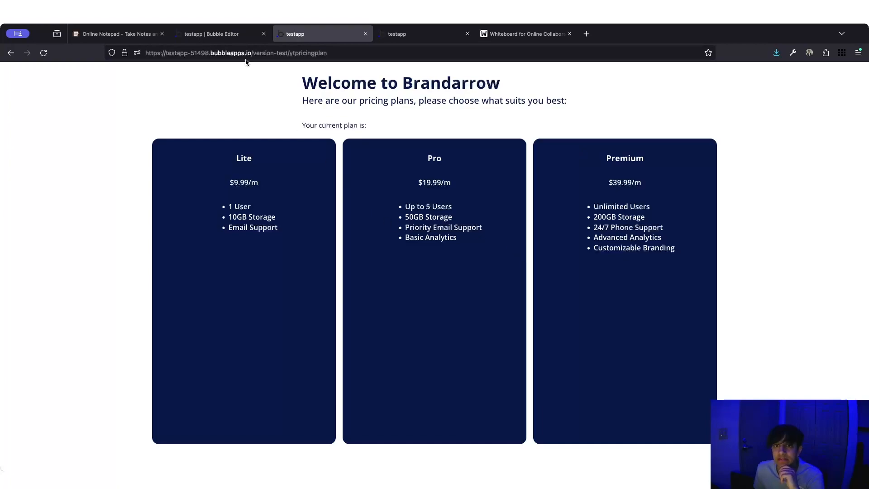
left_click(245, 33)
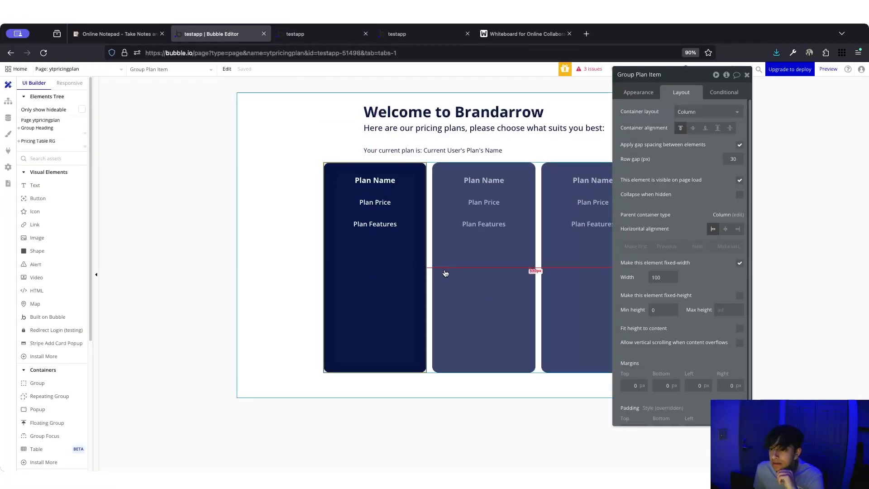
- Switch Pricing Table RG's width to px, trying 250, 350, 500 and 800 in the preview
left_click(430, 261)
left_click(654, 246)
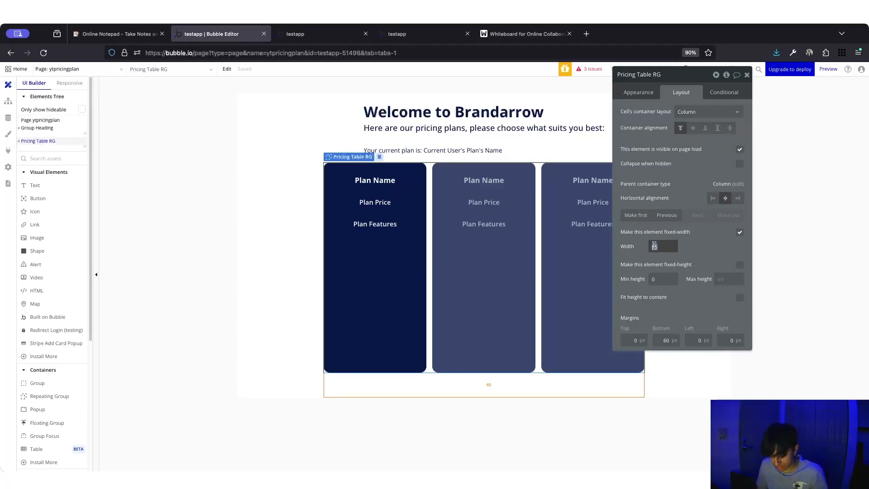
left_click(673, 251)
left_click(671, 267)
double_click(652, 245)
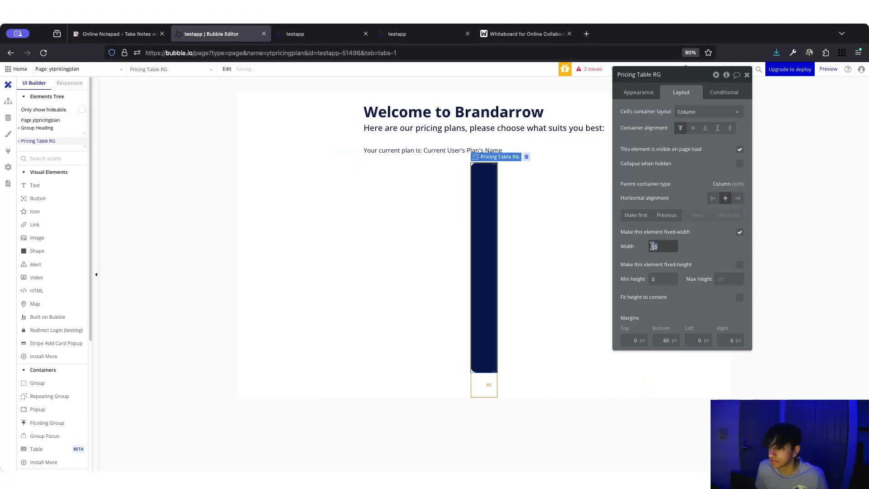
type("2")
key("Return")
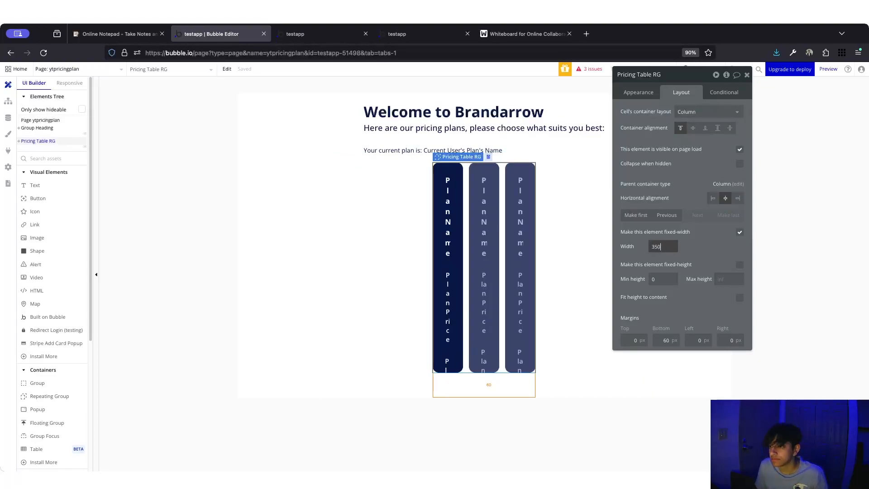
key("Return")
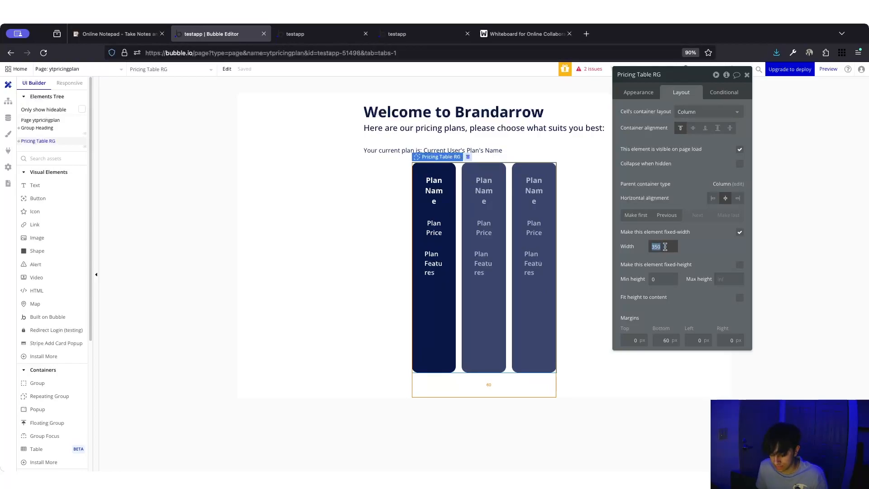
type("500")
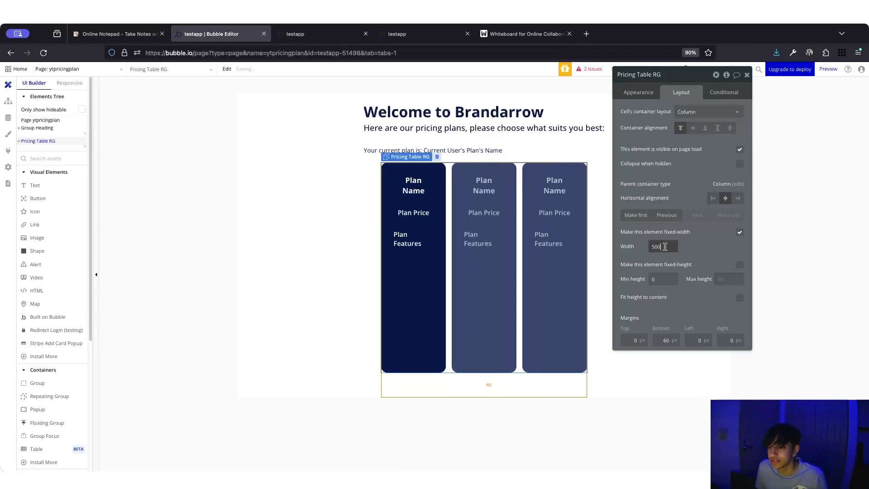
type("8")
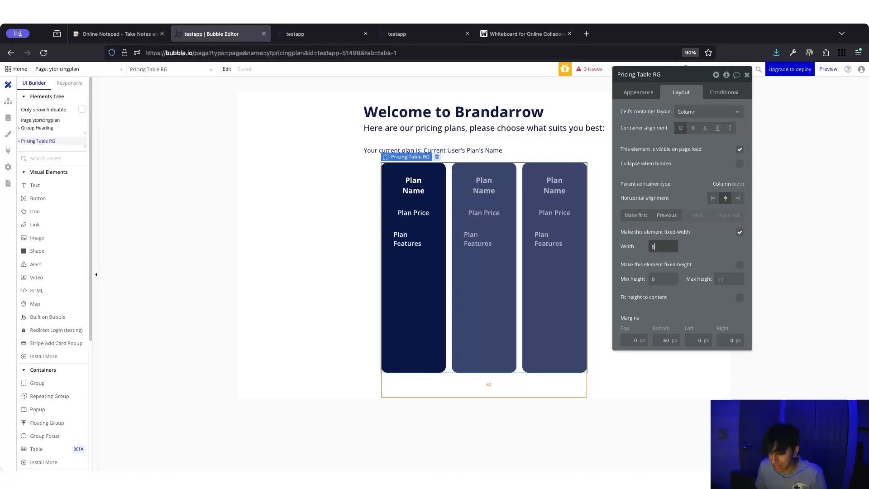
type("00")
left_click(353, 34)
key("super+r")
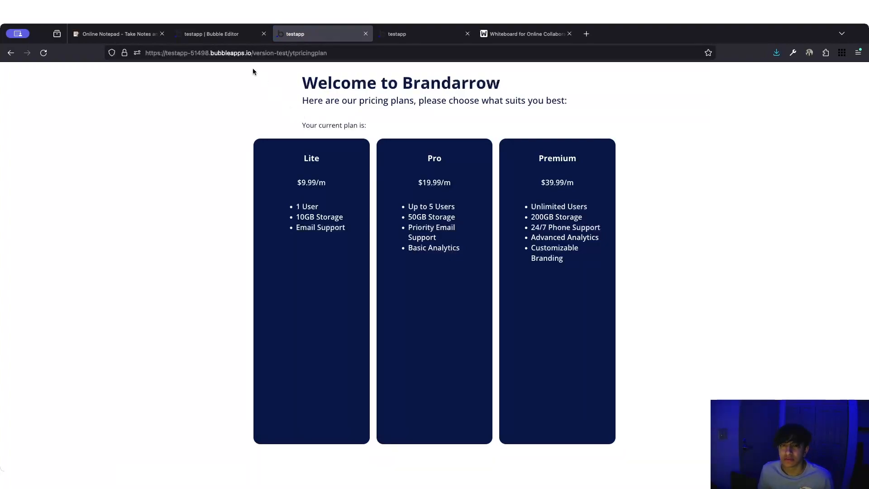
left_click(221, 35)
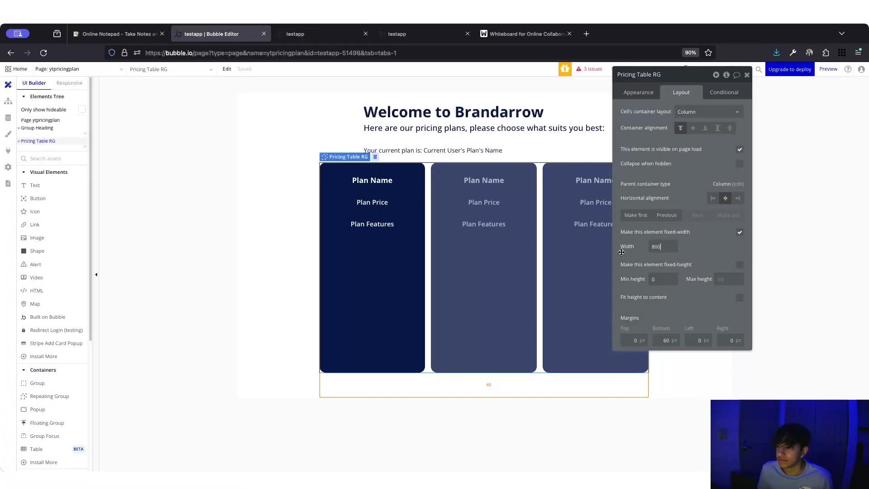
- Set the pricing table width to 950 px and verify it in the reloaded preview
double_click(656, 245)
type("950")
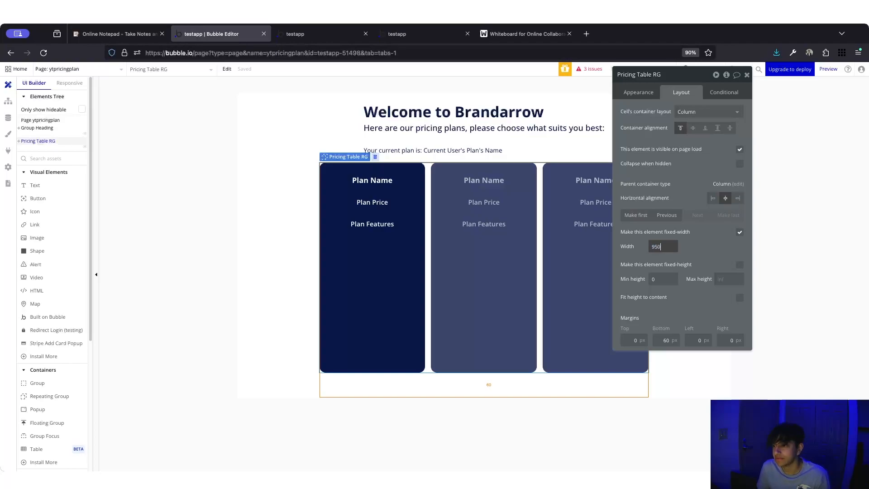
left_click(335, 39)
key("super+r")
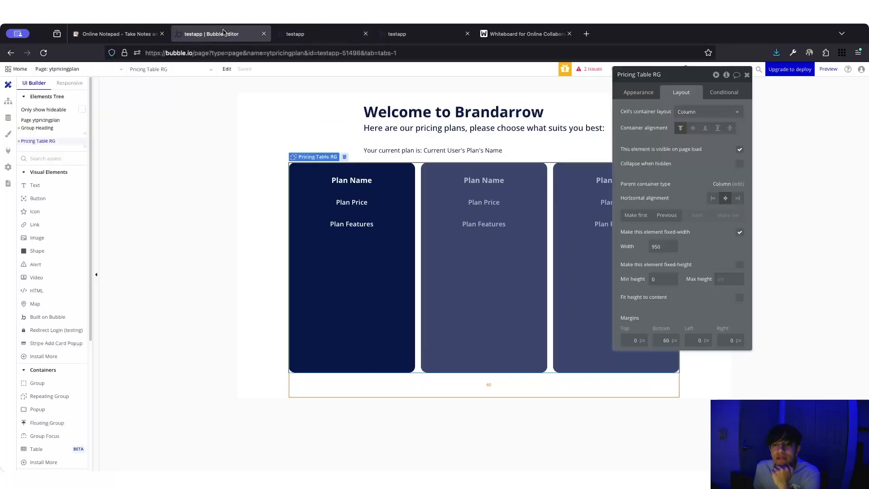
left_click(226, 33)
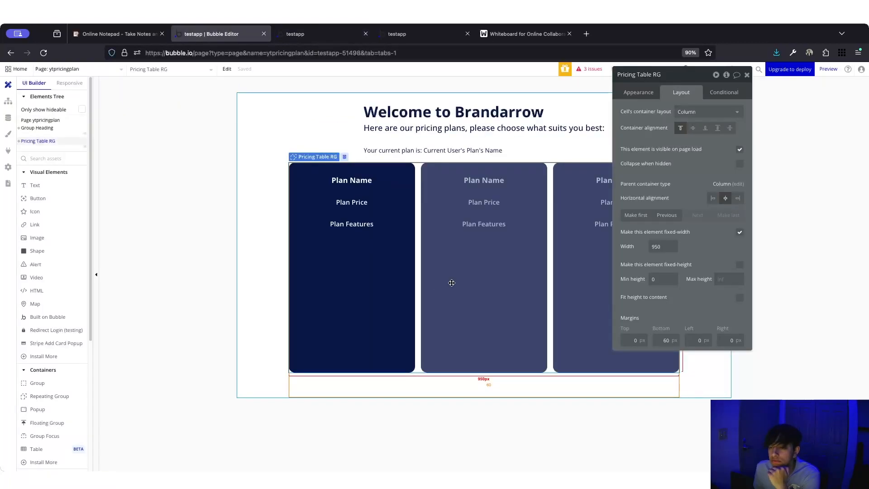
- Make Pricing Table RG fixed-height at 400 px and reload the preview to check
left_click(398, 335)
left_click(417, 332)
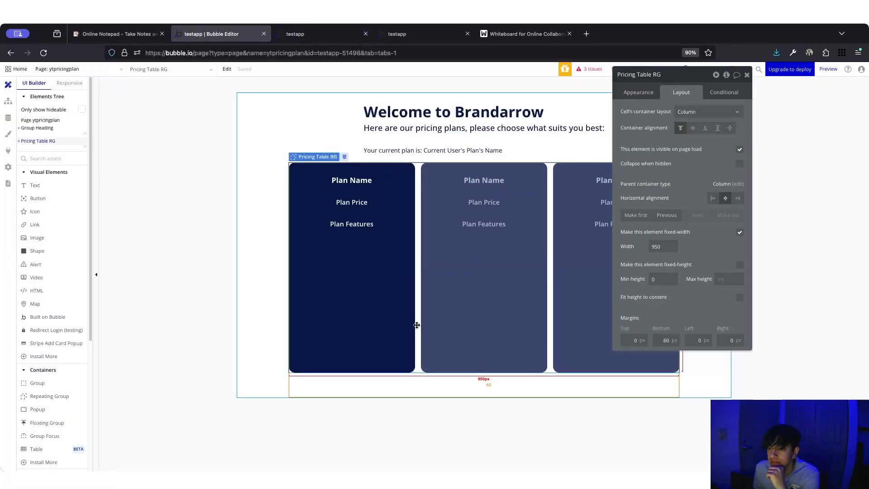
left_click(740, 297)
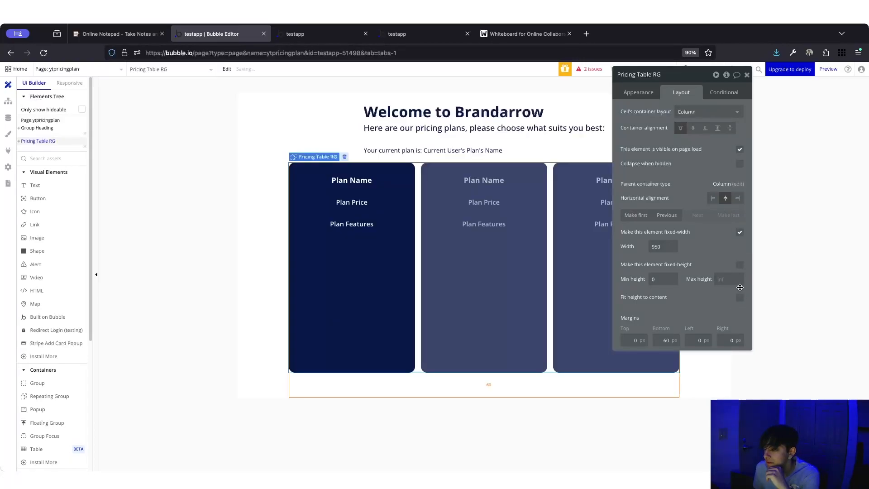
left_click(739, 265)
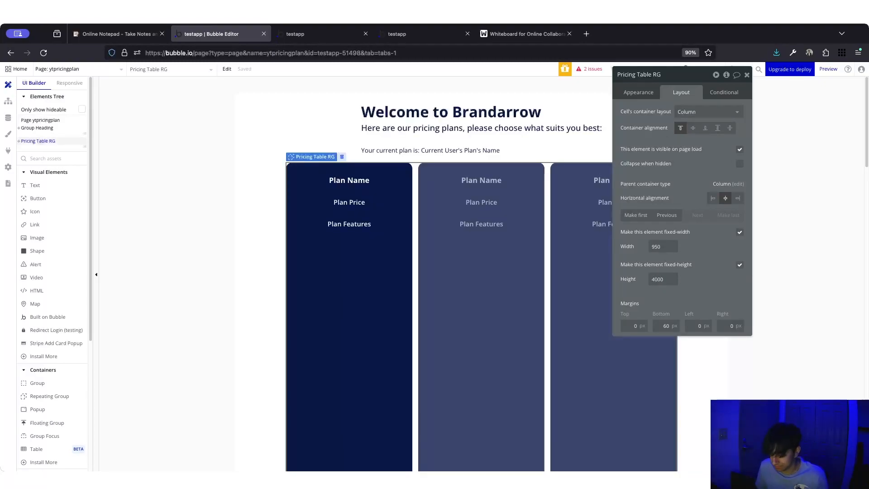
key("BackSpace")
left_click(320, 34)
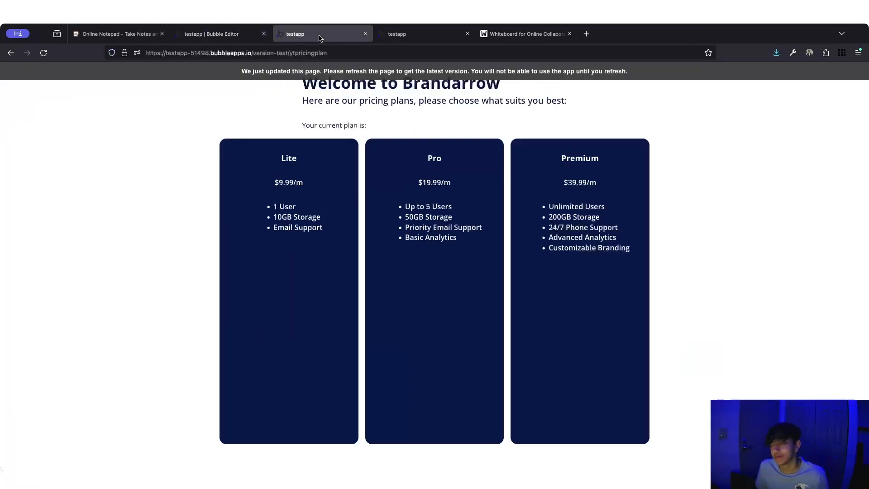
key("super+r")
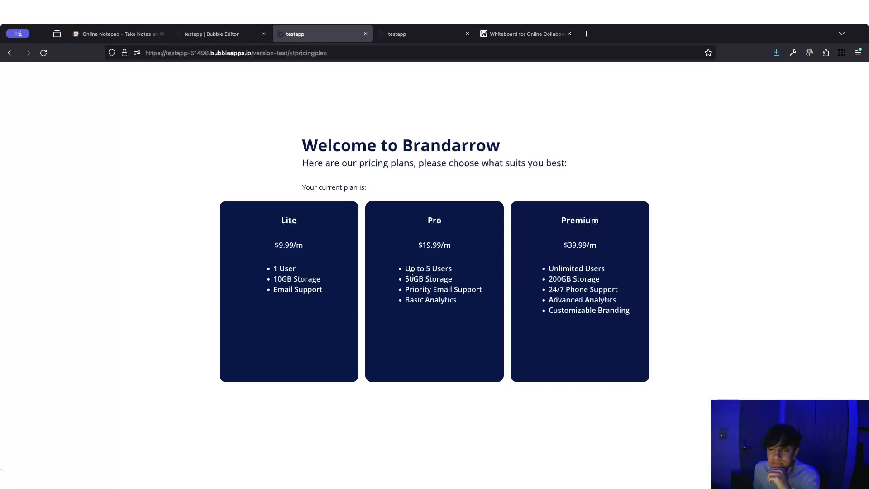
- Add a new button inside the first plan card, centered horizontally
left_click(213, 34)
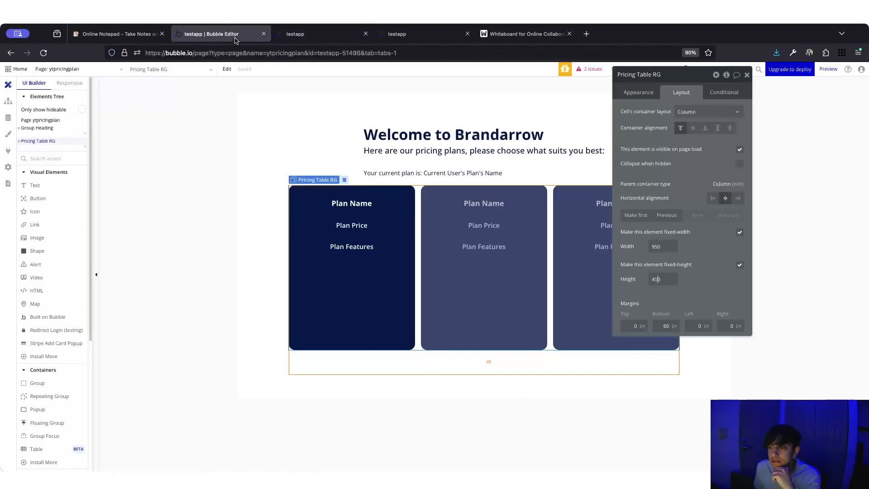
left_click(409, 226)
scroll(637, 280, "down", 1)
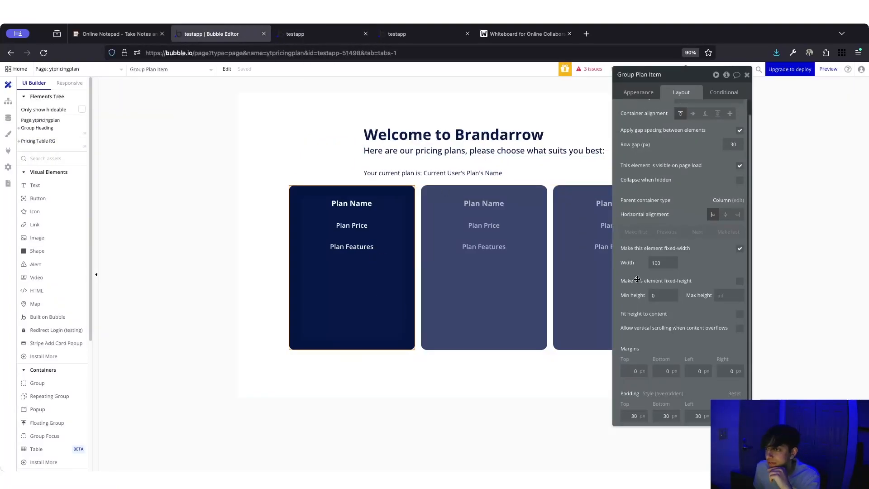
scroll(637, 278, "up", 1)
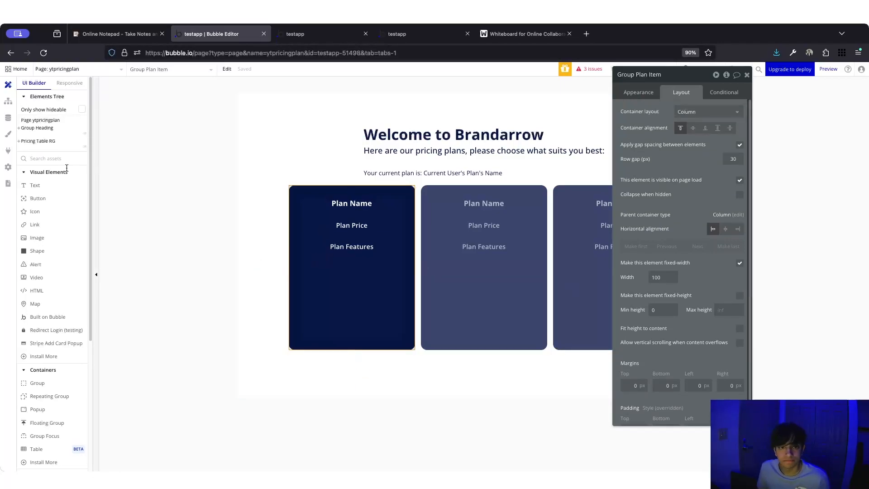
left_click(42, 198)
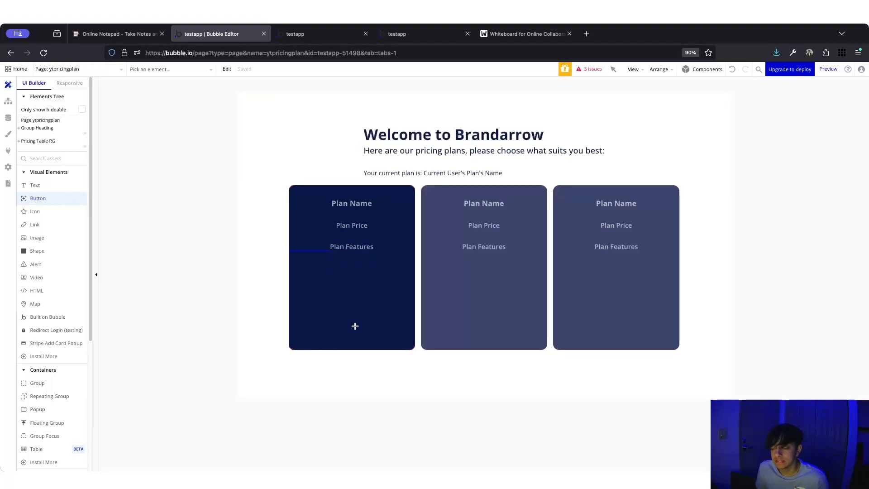
left_click(355, 326)
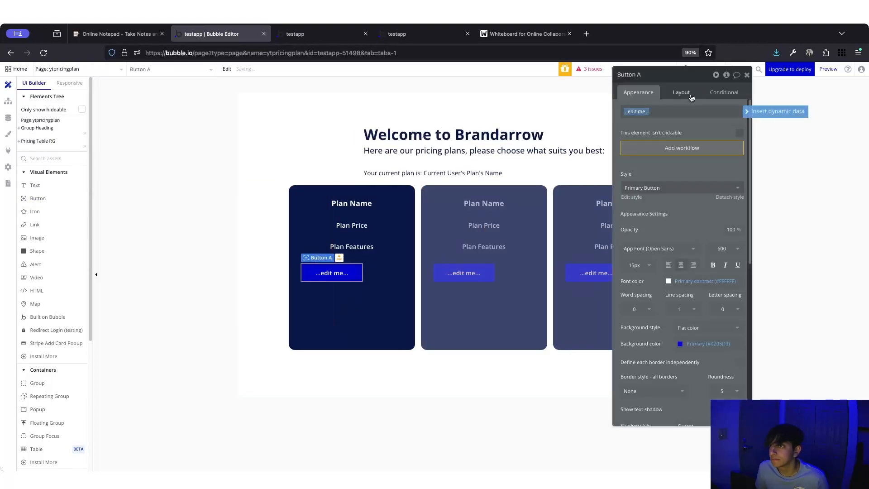
left_click(681, 91)
left_click(725, 157)
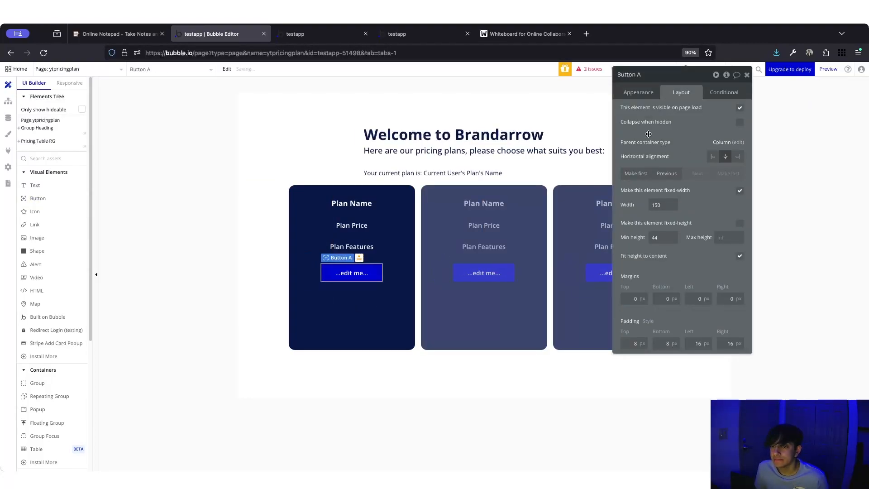
- Label the button 'Select' and give it a black background
left_click(645, 88)
left_click(681, 111)
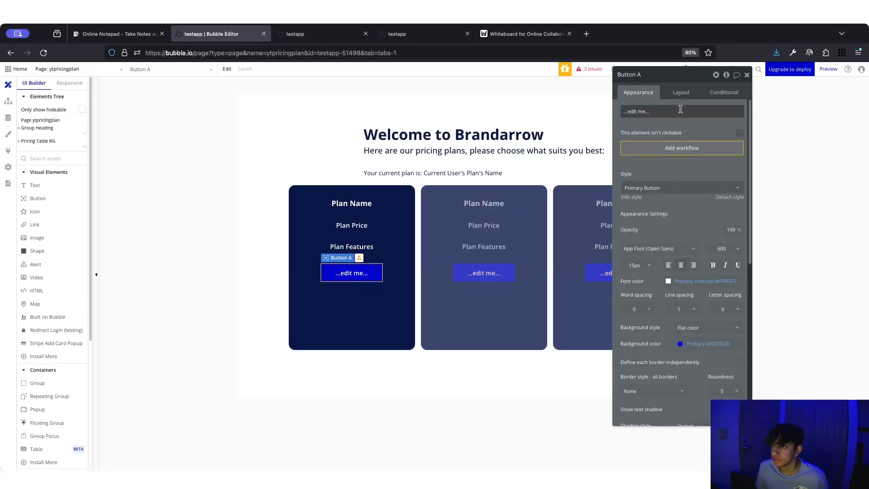
type("Select")
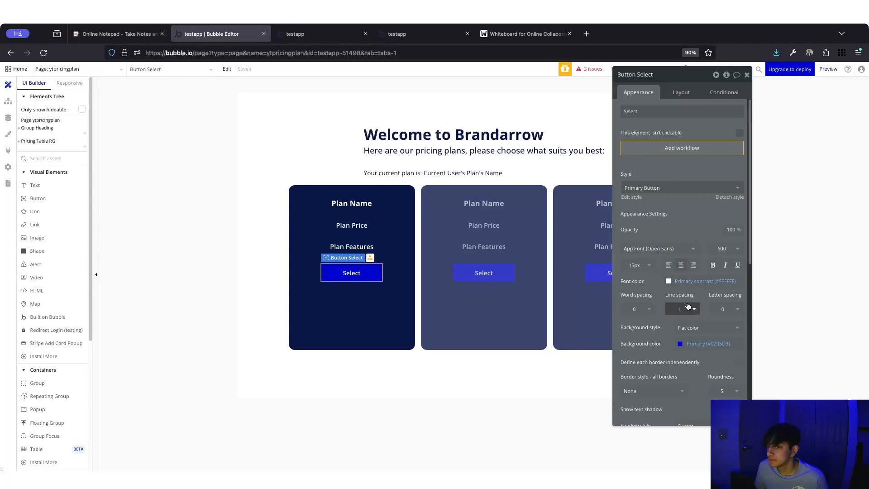
left_click(690, 344)
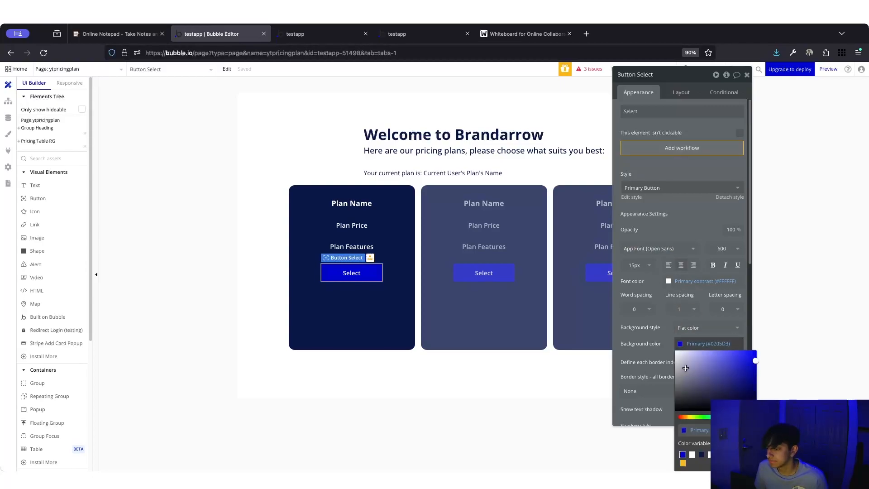
left_click(702, 455)
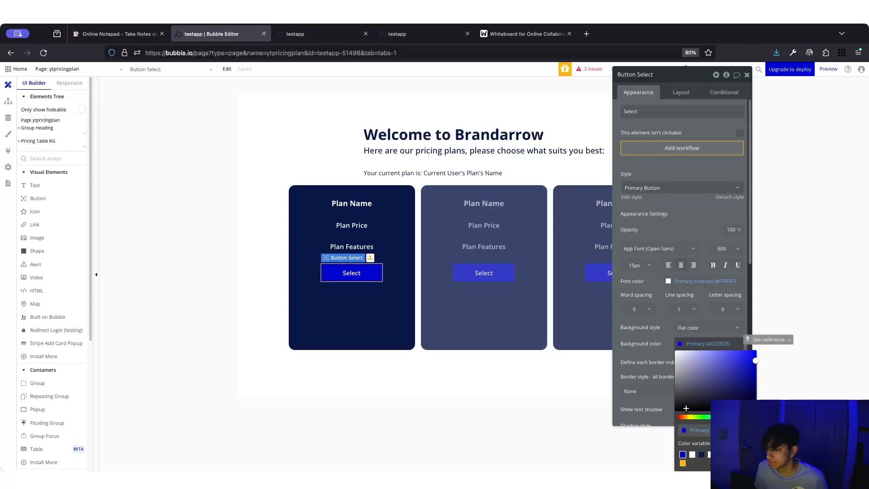
left_click(620, 366)
- Make the Select label bold with a 17px font size
scroll(659, 351, "down", 3)
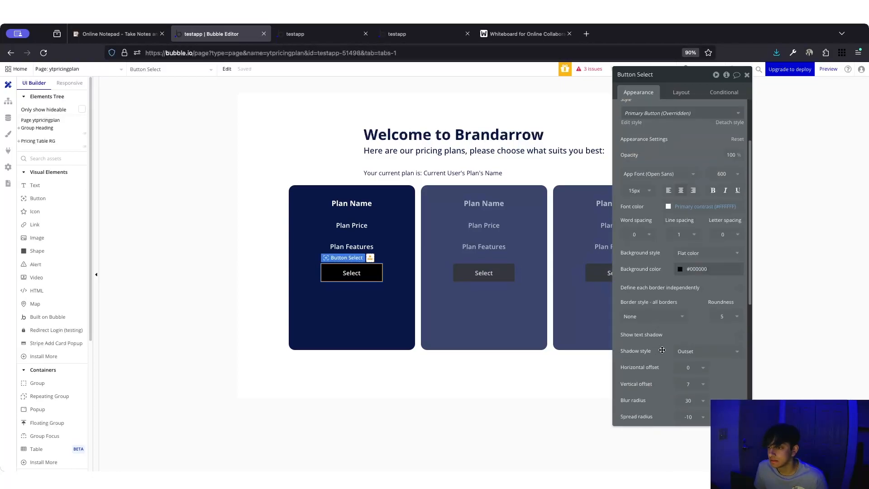
left_click(724, 91)
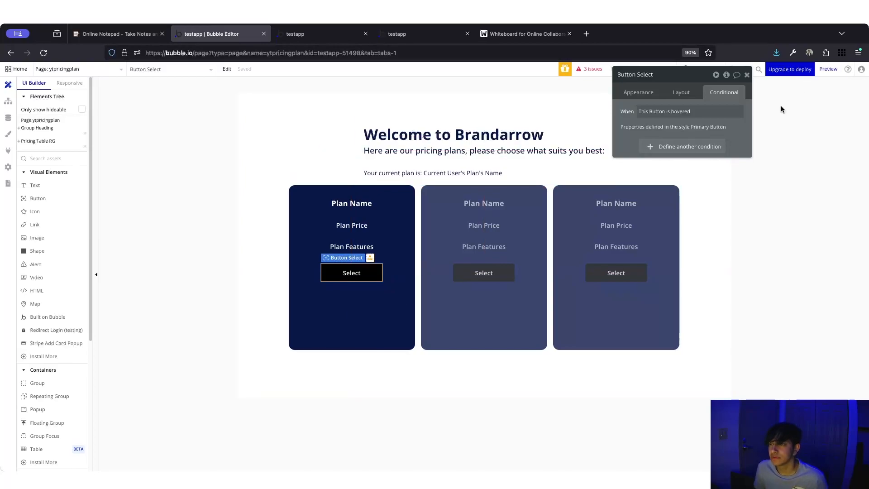
left_click(638, 92)
left_click(724, 92)
left_click(638, 92)
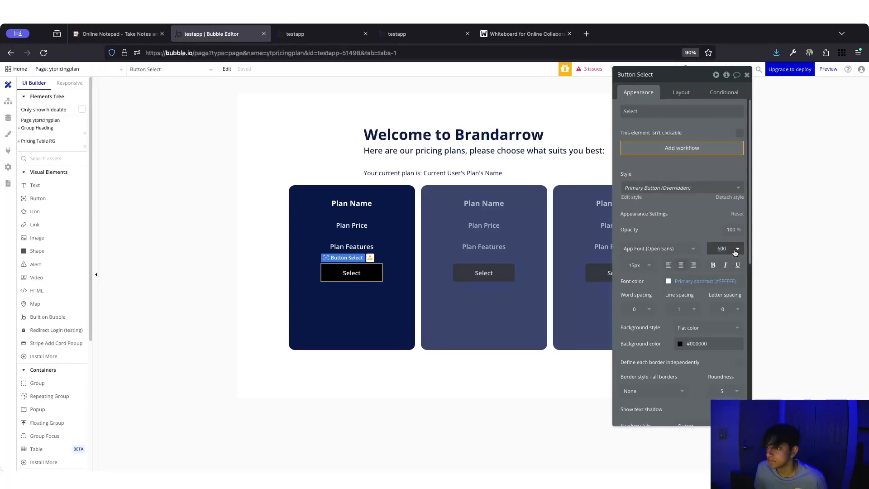
left_click(713, 265)
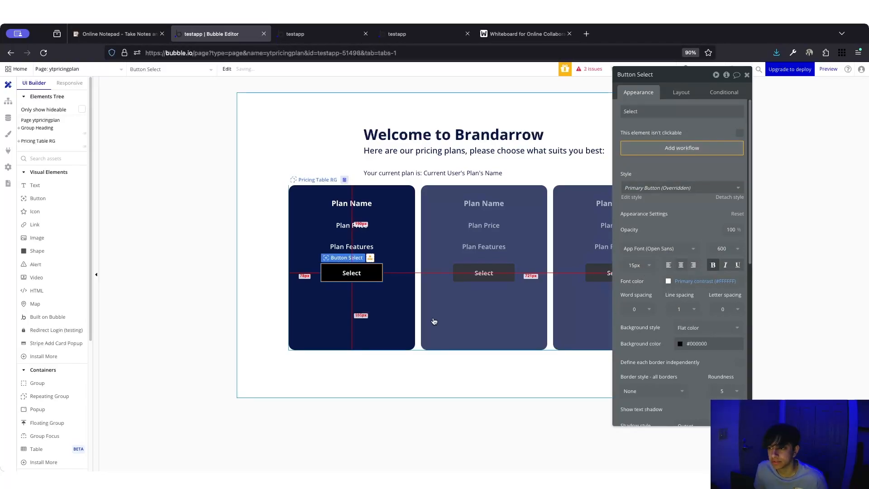
left_click(641, 268)
type("17")
key("Return")
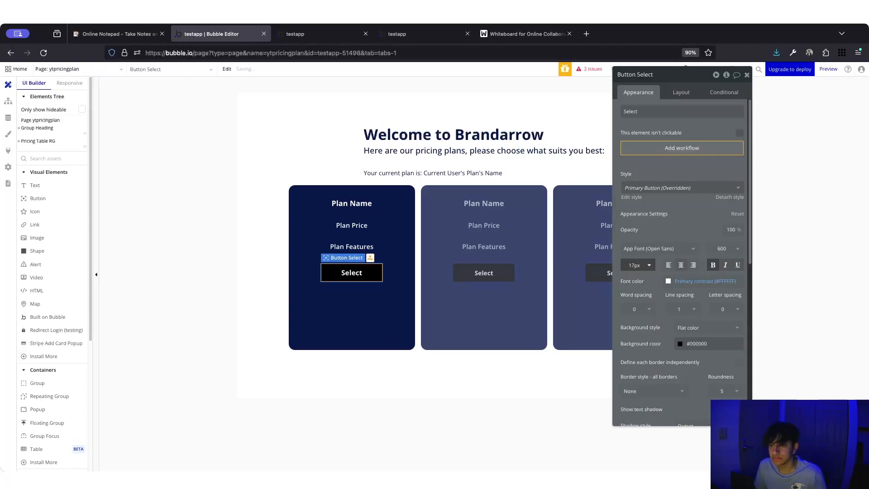
- Set the Select button's roundness to 100 for a pill shape, then deselect it
left_click(352, 304)
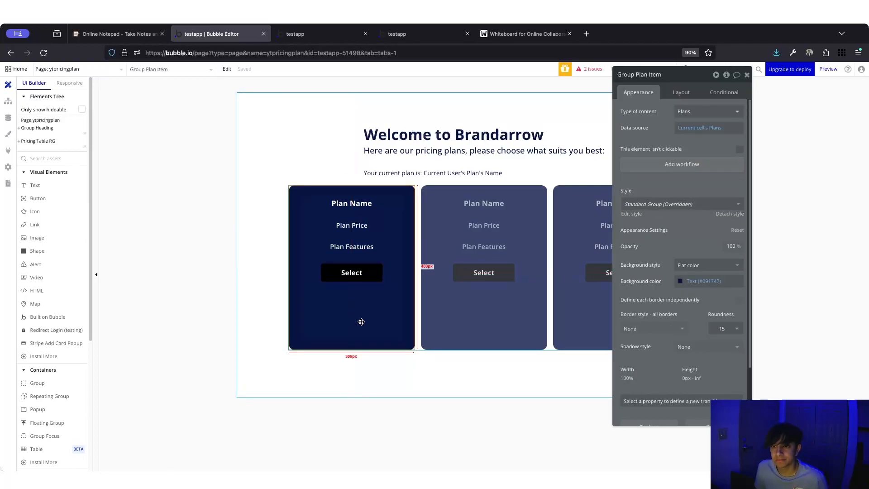
left_click(360, 274)
left_click(399, 318)
left_click(372, 269)
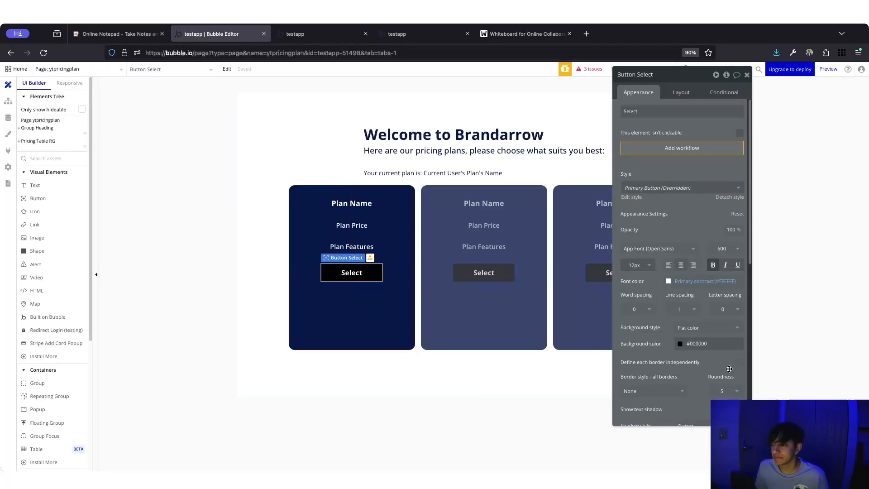
left_click(721, 390)
type("100")
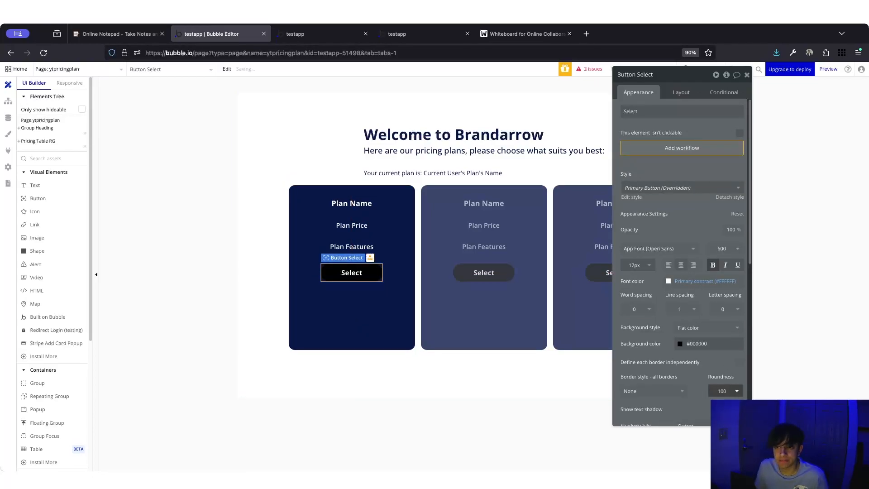
left_click(460, 410)
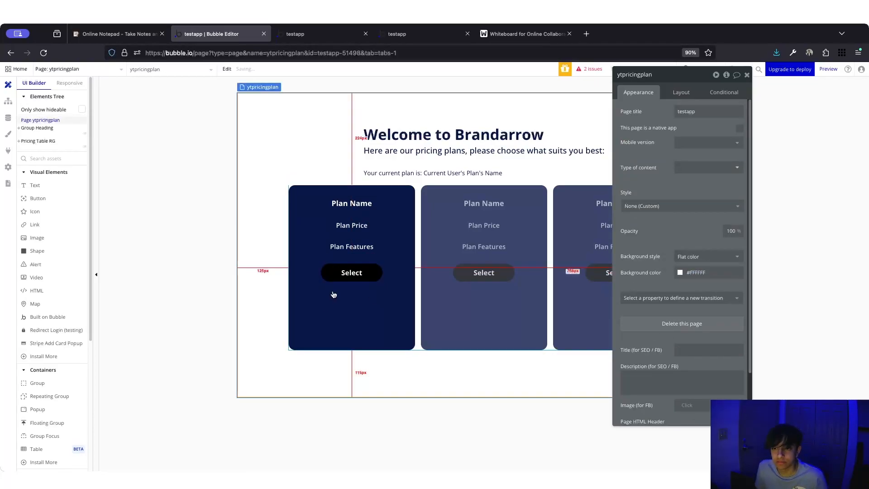
- Group Plan Name, Plan Price and Plan Features into a column container
left_click(374, 278)
left_click(391, 330)
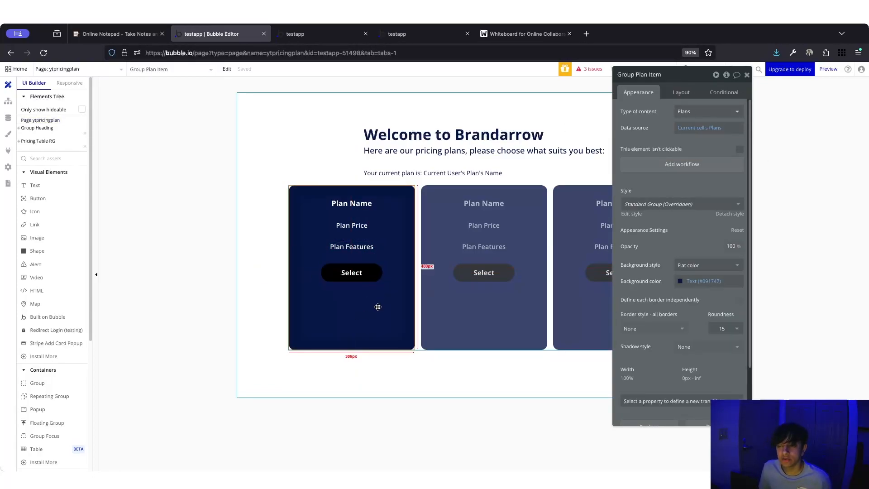
left_click(357, 236)
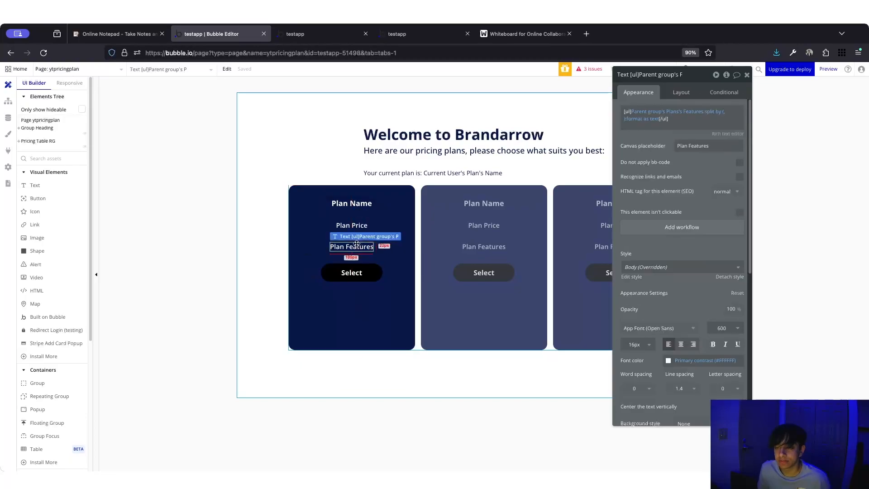
left_click(357, 226, "shift")
left_click(354, 201, "shift")
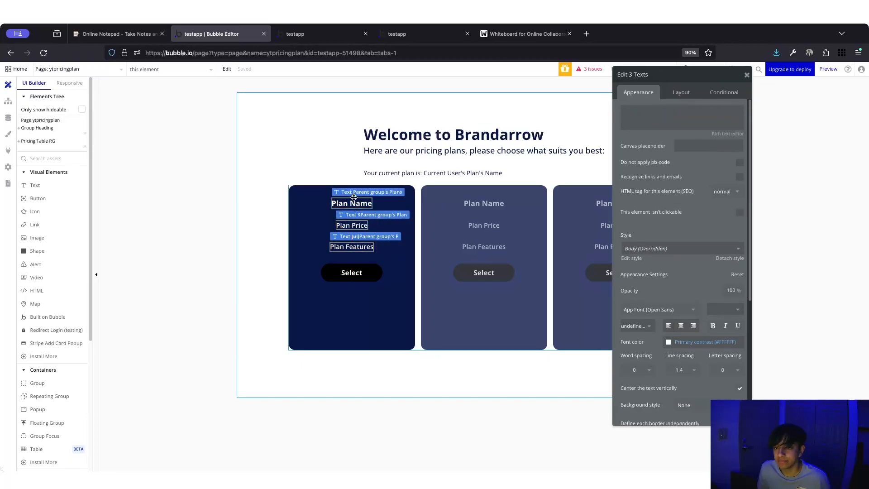
right_click(360, 202)
mouse_move(423, 256)
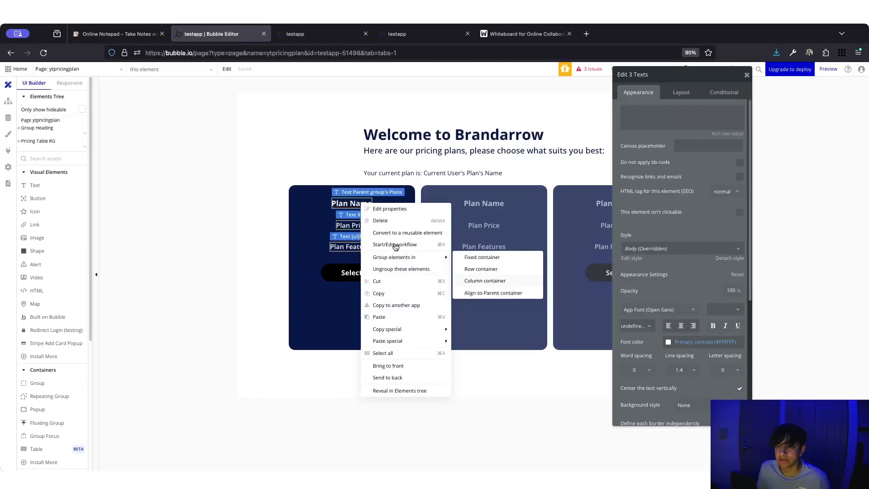
left_click(485, 280)
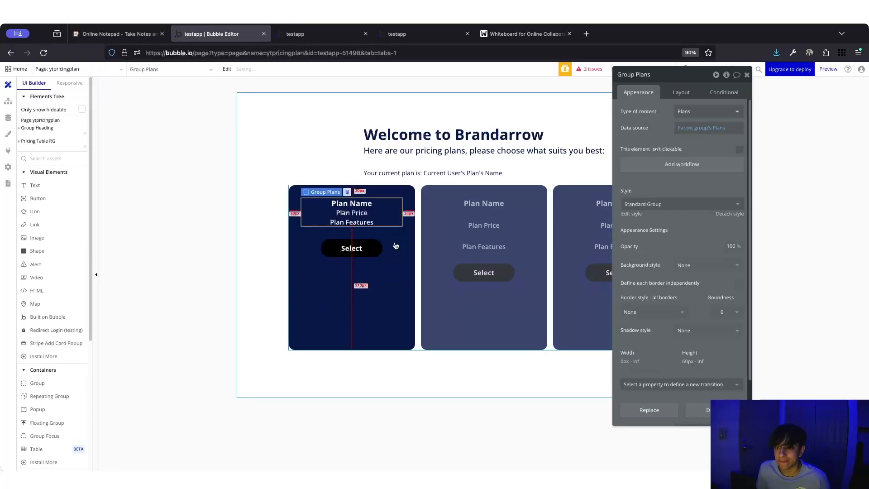
- Enable gap spacing on the new group with a 30 px row gap
left_click(681, 99)
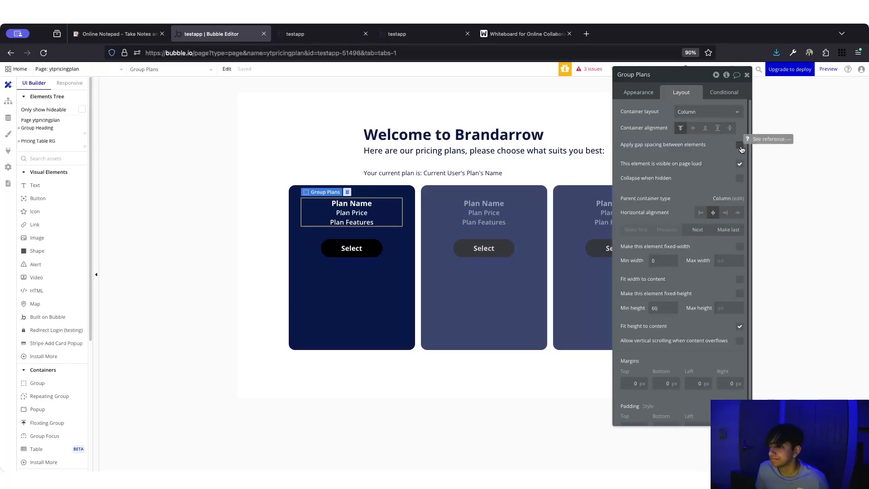
left_click(740, 148)
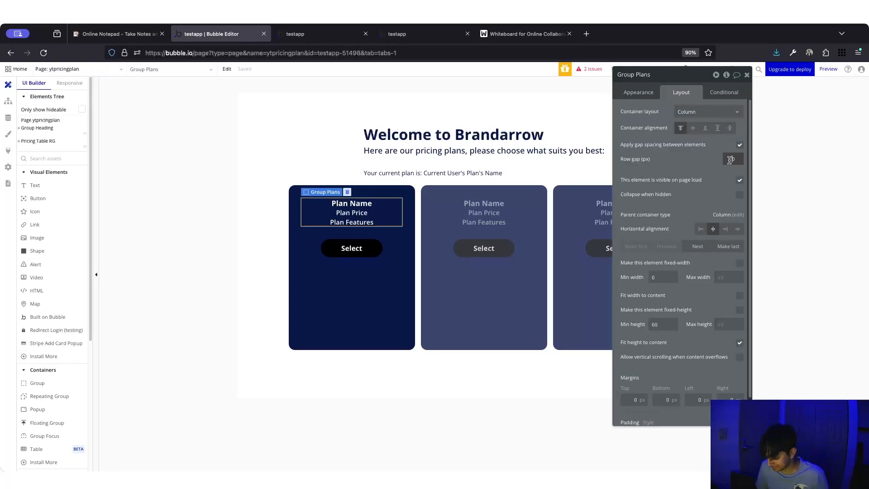
key("Return")
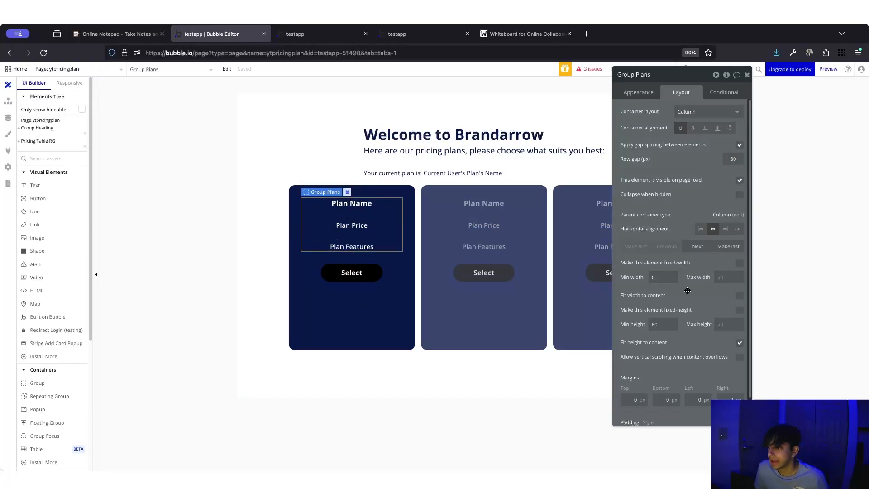
- Turn off the card's gap spacing and align its contents space-between vertically
left_click(393, 271)
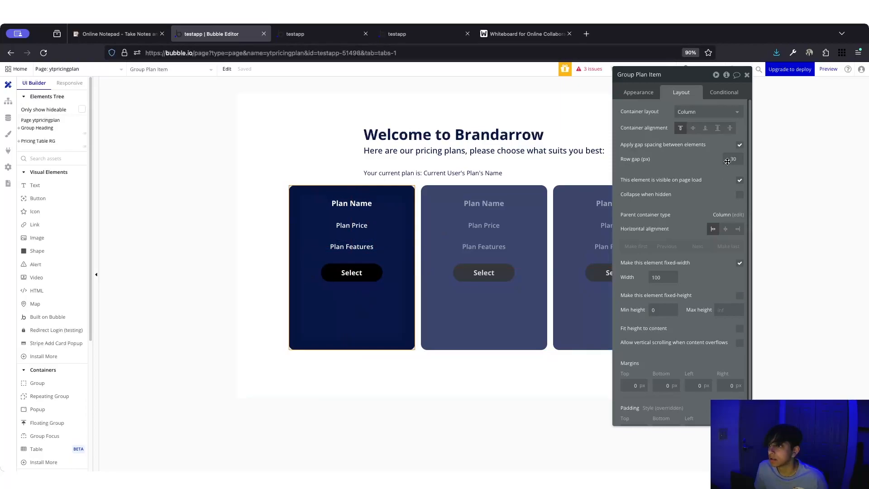
left_click(741, 145)
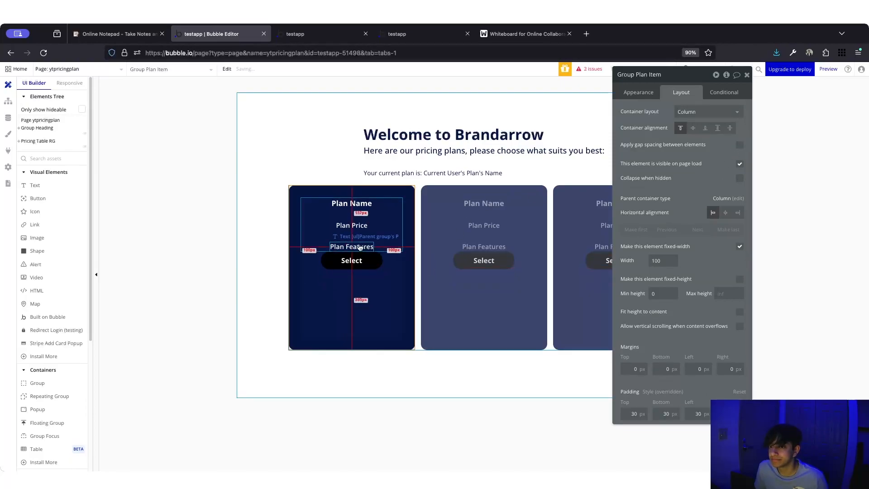
left_click(720, 131)
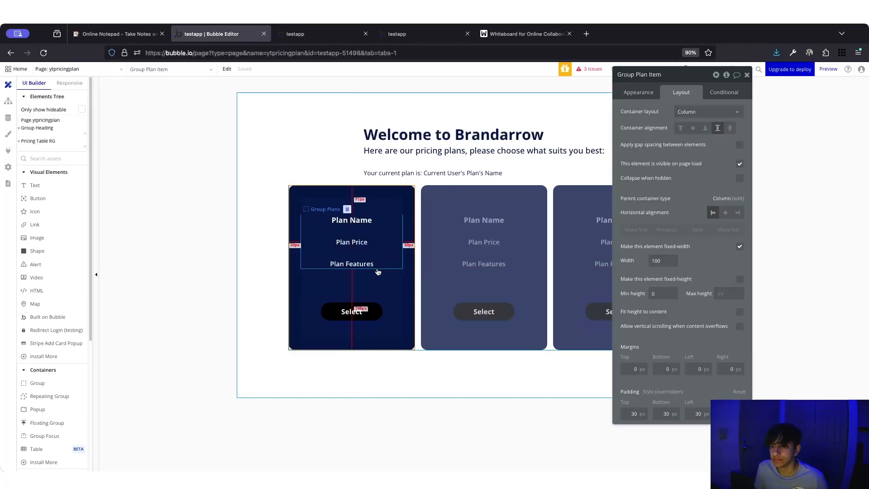
- Lower the Group Plans row gap and reload the live pricing page to review
left_click(387, 237)
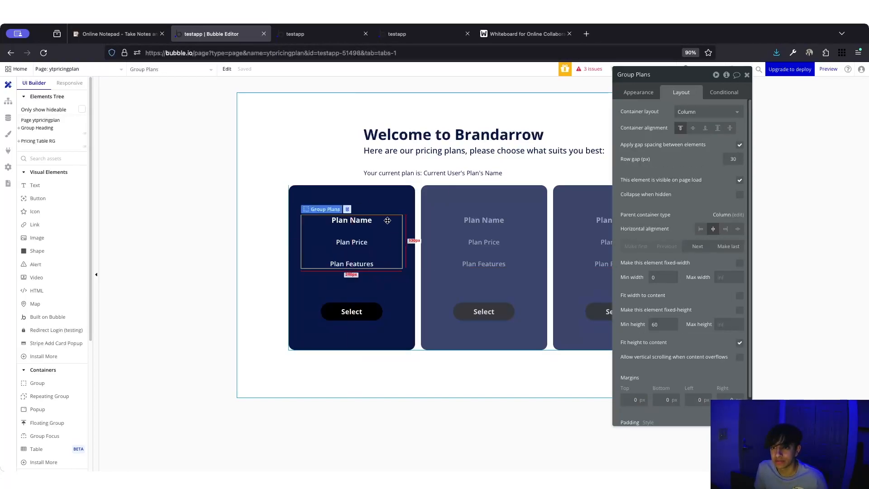
double_click(731, 159)
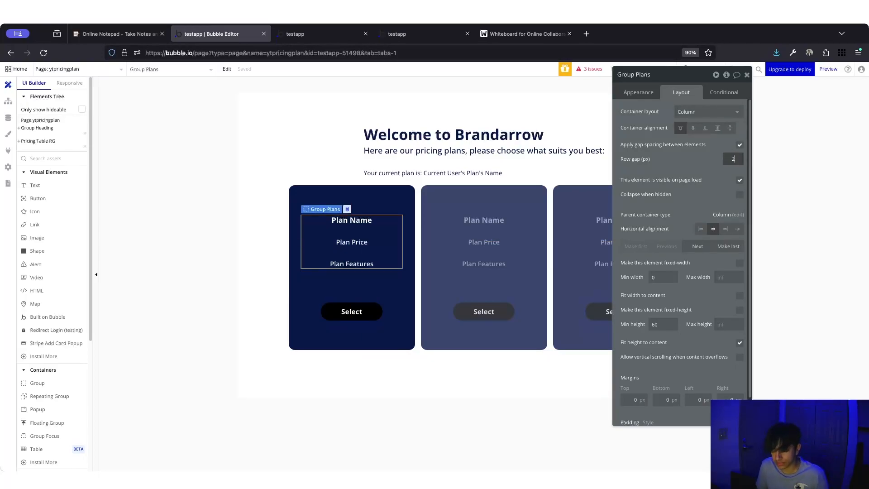
left_click(376, 280)
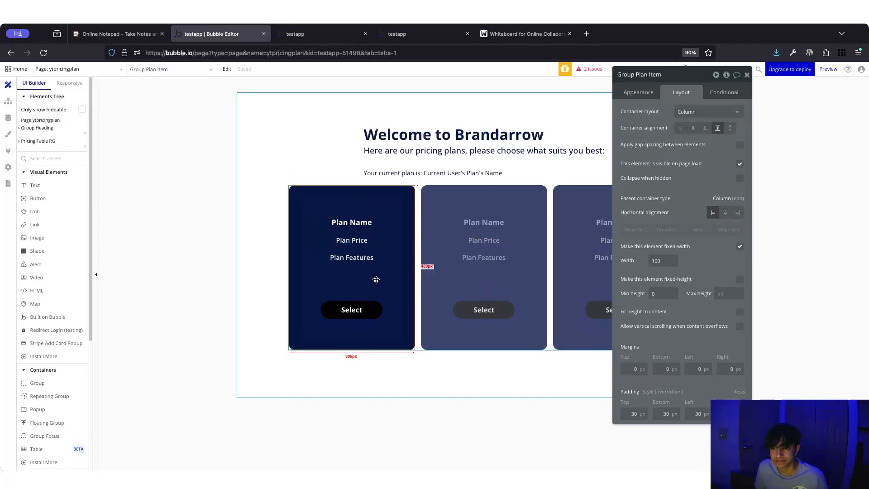
left_click(363, 309)
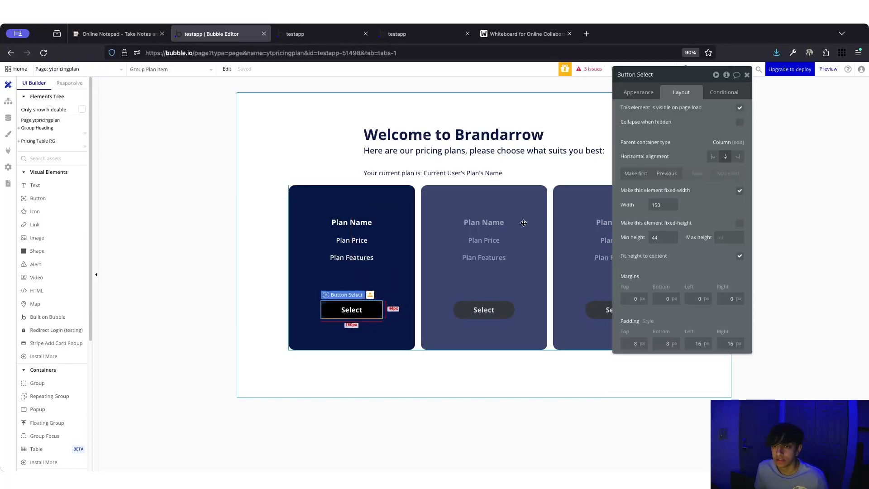
left_click(331, 36)
key("super+r")
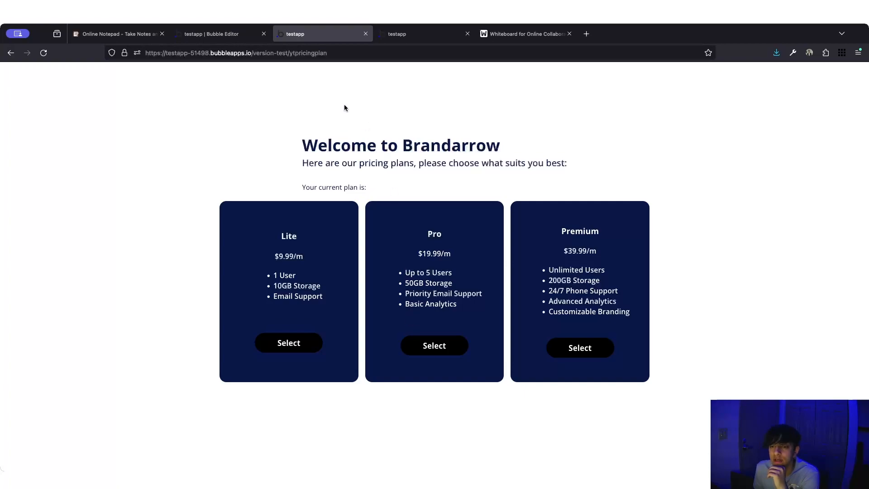
- Back in the editor, select the ytpricingplan page in the Elements Tree
left_click(232, 33)
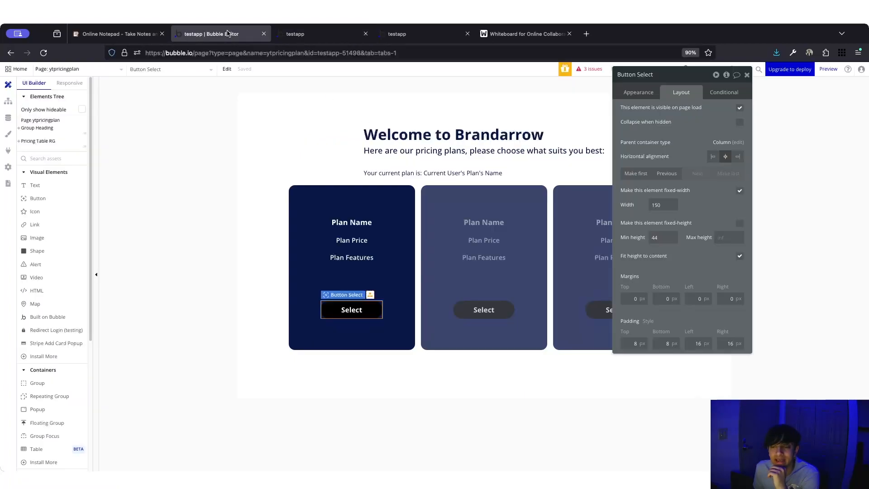
left_click(208, 212)
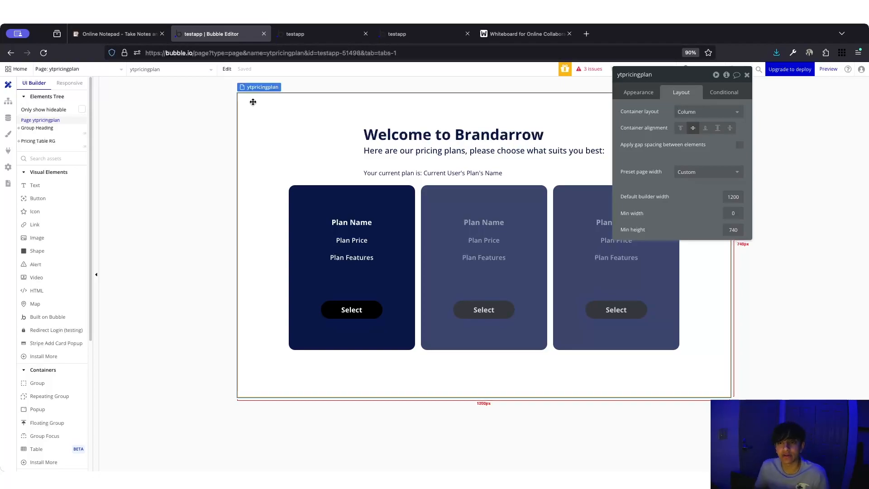
left_click(417, 250)
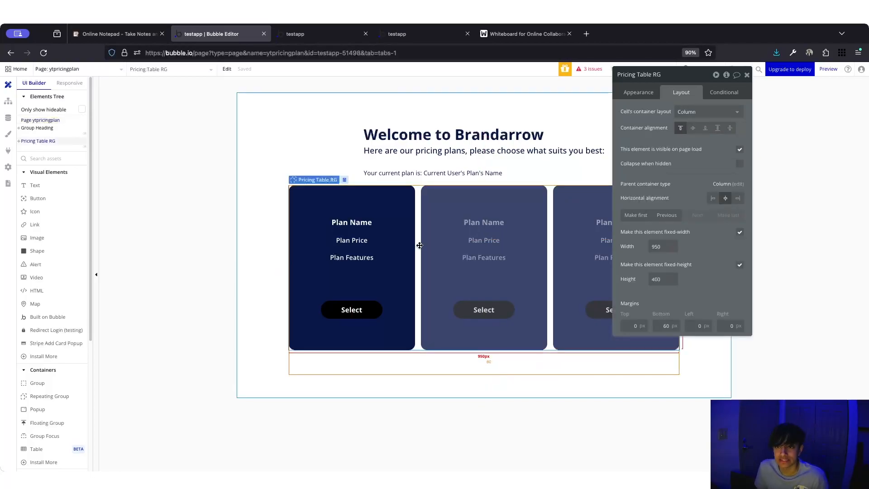
left_click(268, 150)
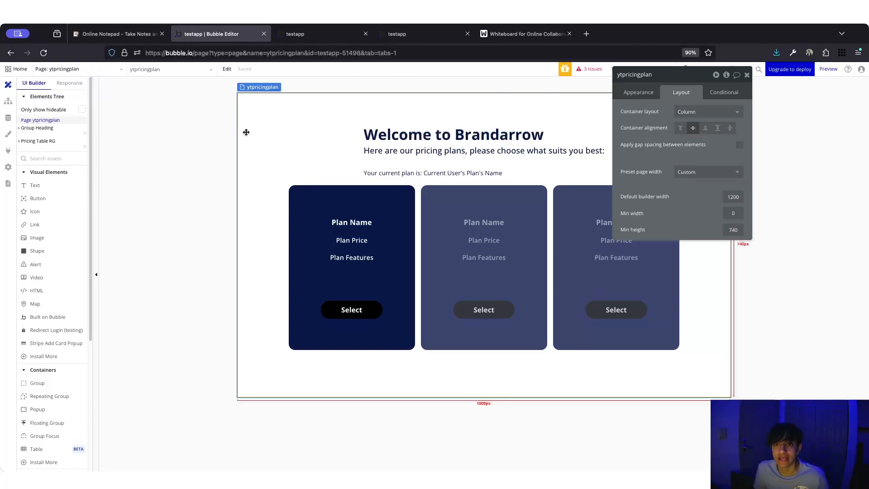
left_click(33, 120)
left_click(34, 121)
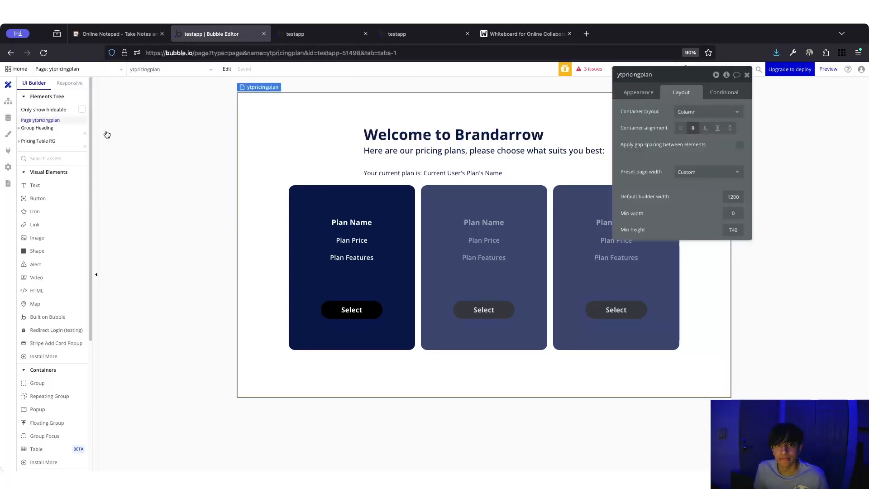
- Create a custom state 'selectedPlan' of type Plans on the ytpricingplan page
left_click(726, 75)
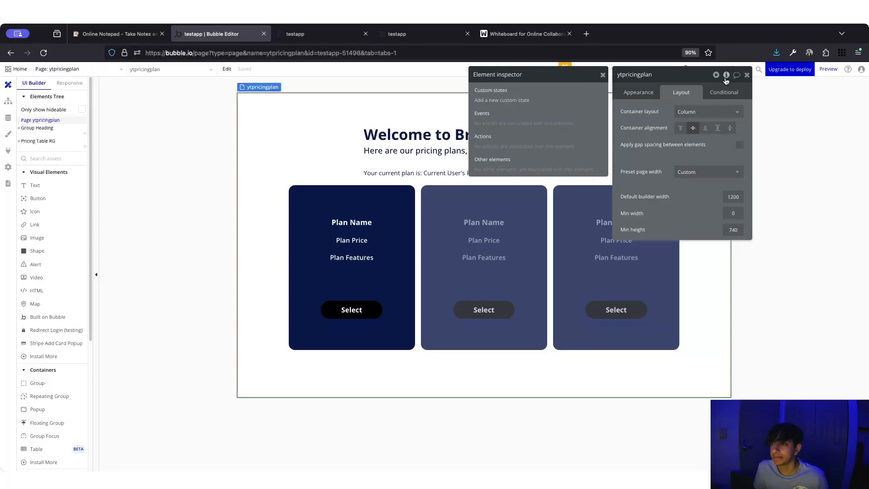
left_click_drag(668, 82, 656, 130)
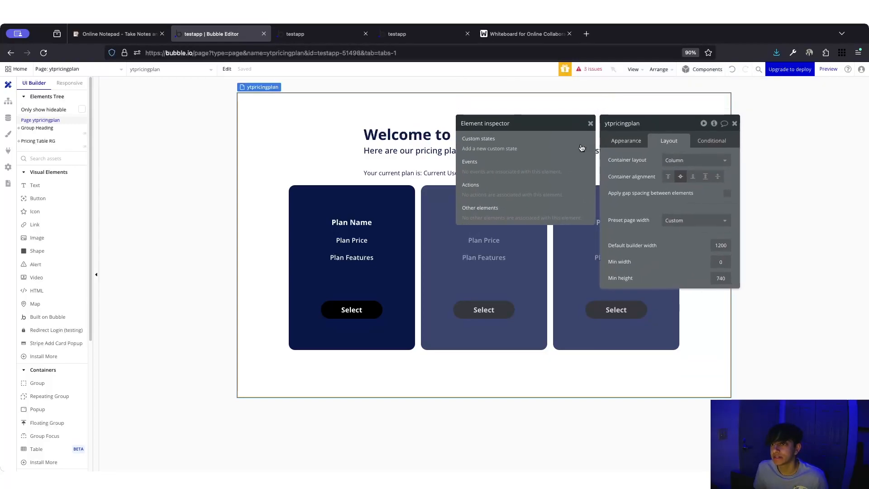
left_click(476, 149)
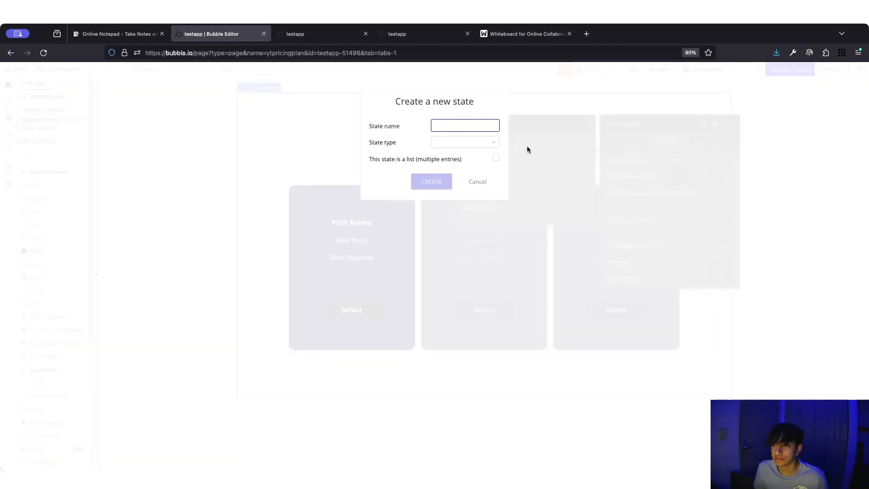
type("selectedPlan")
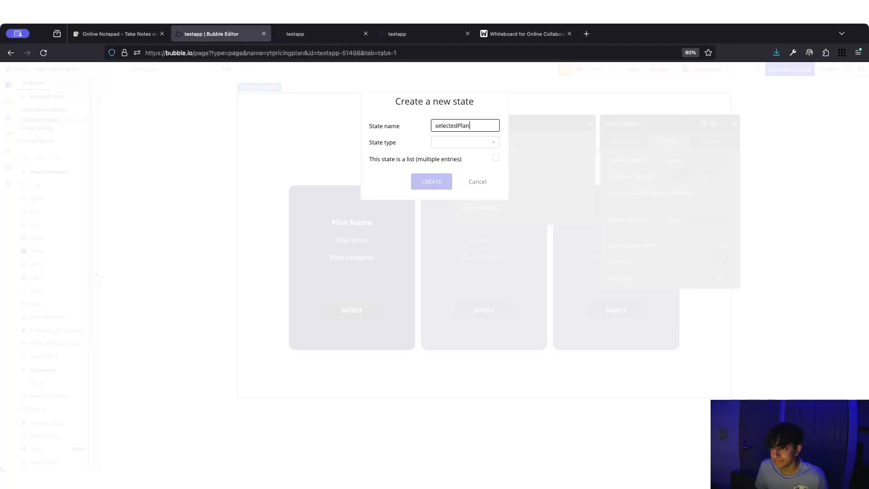
left_click(457, 143)
left_click(451, 178)
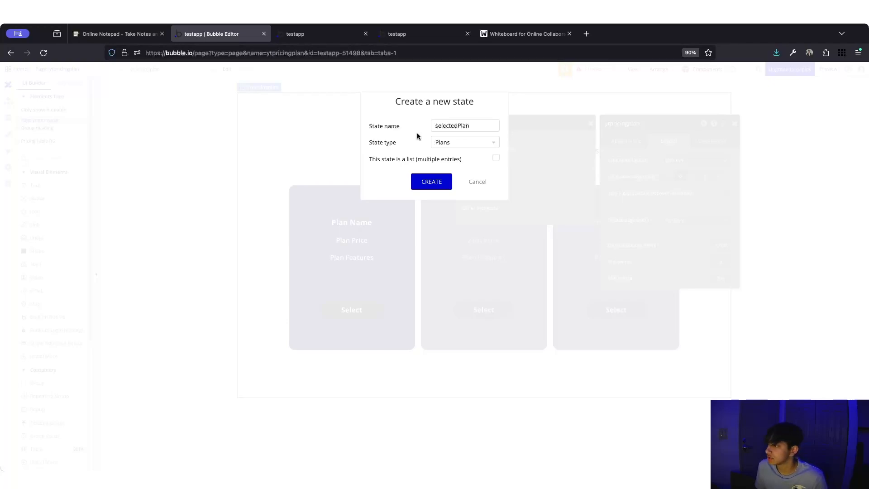
left_click(431, 182)
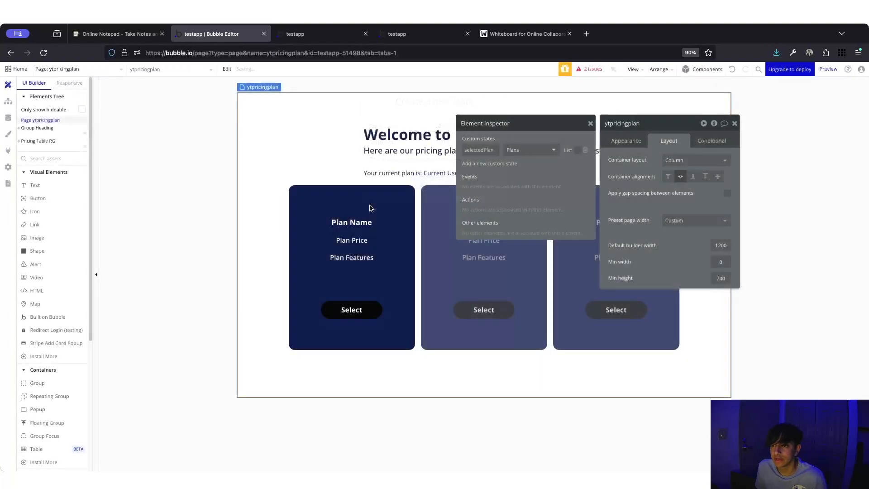
left_click(590, 124)
- Add a new condition on the first card's Select button
left_click_drag(603, 112, 714, 107)
left_click(362, 318)
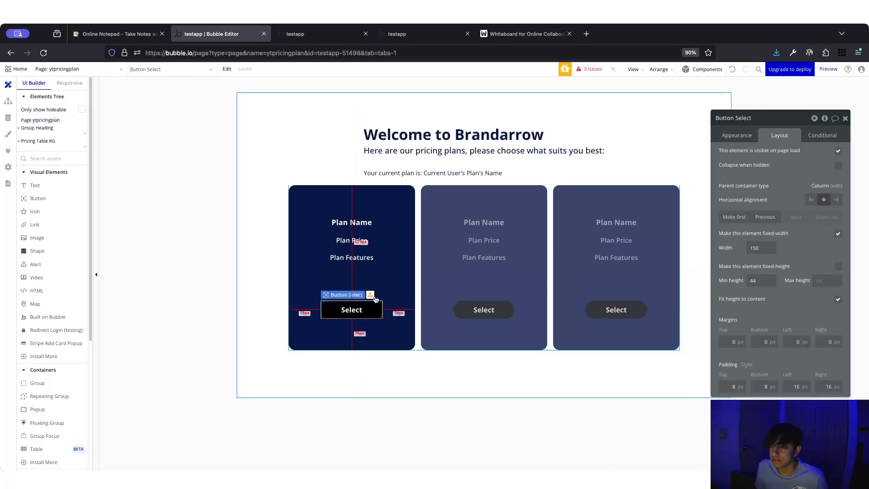
left_click(820, 136)
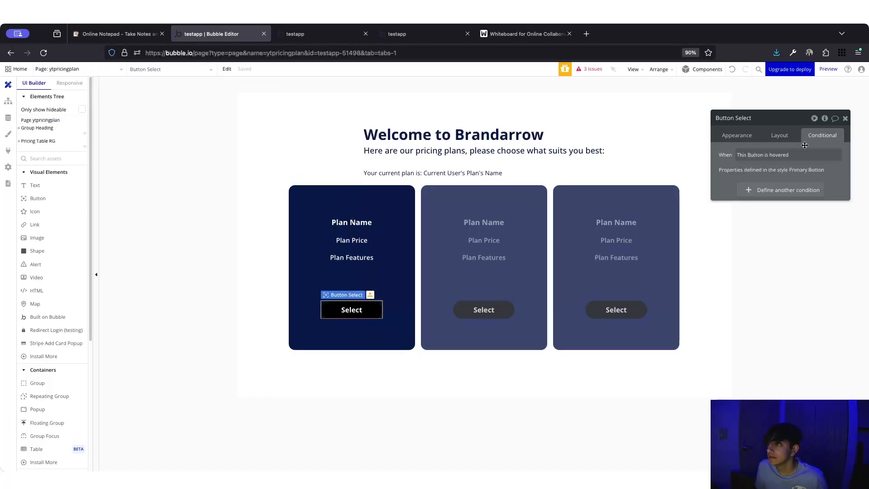
left_click(766, 192)
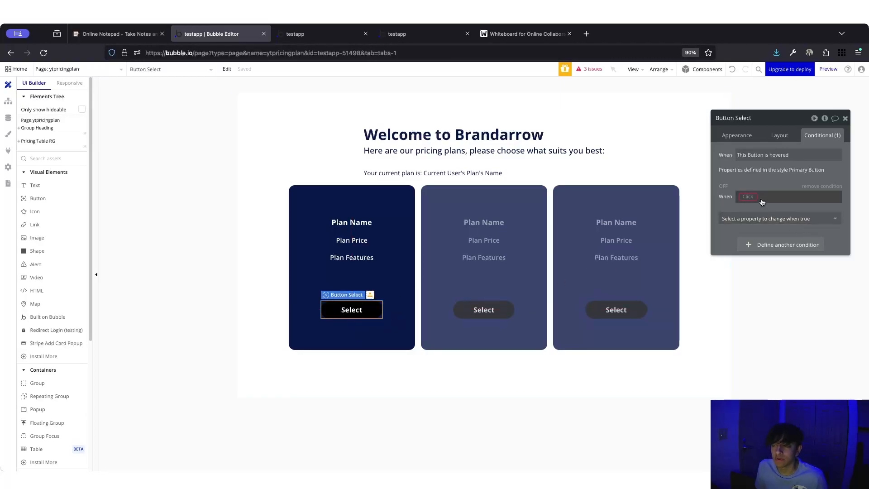
- Set the condition to: ytpricingplan's selectedPlan is Parent group's Plans
left_click(747, 198)
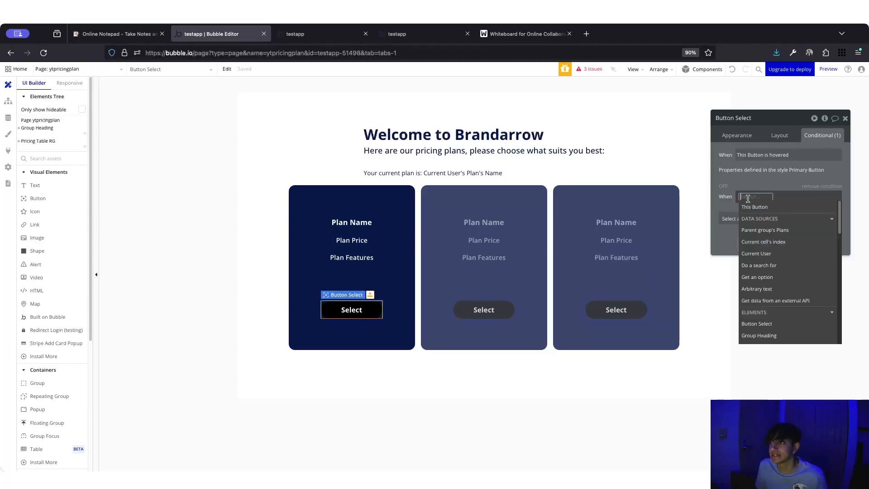
left_click(747, 197)
left_click(748, 197)
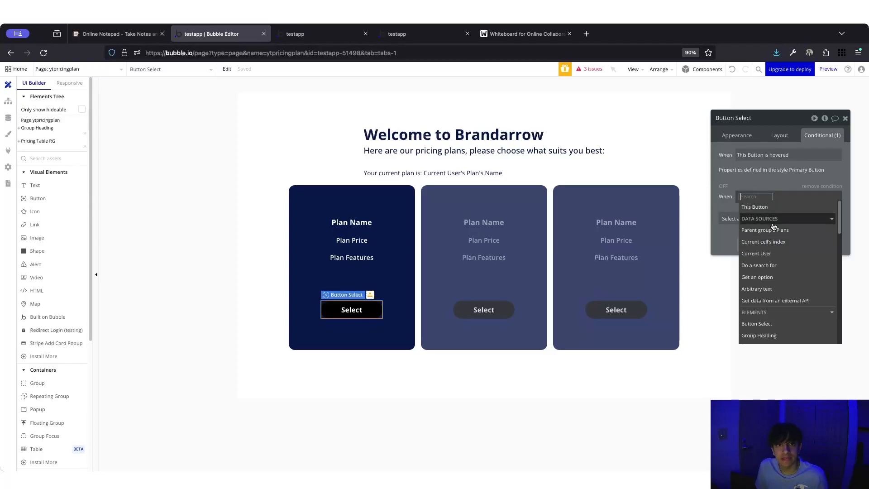
type("ytp")
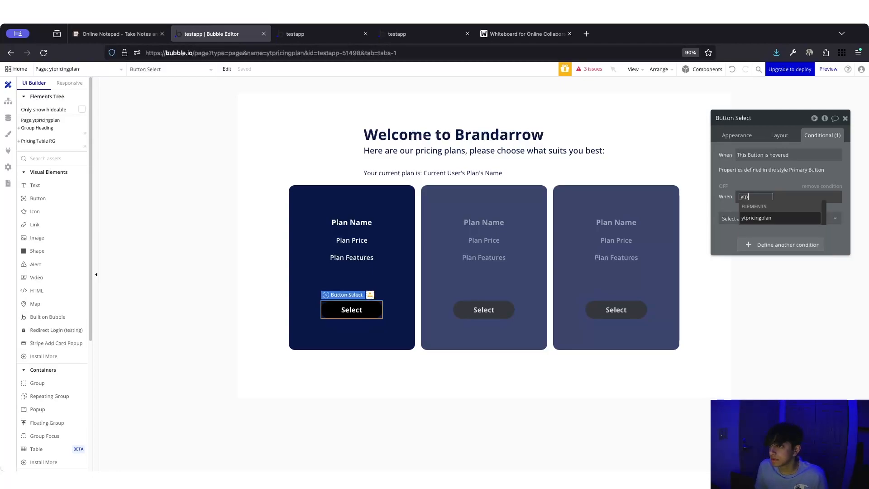
left_click(770, 217)
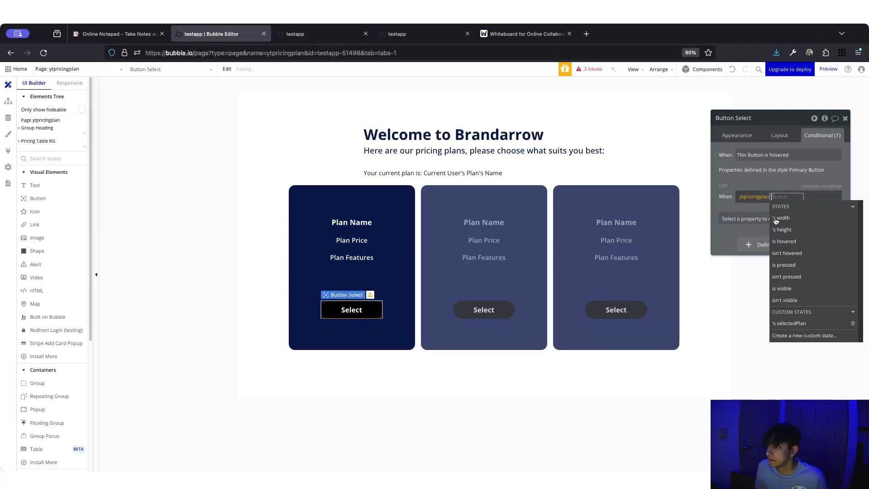
left_click(804, 323)
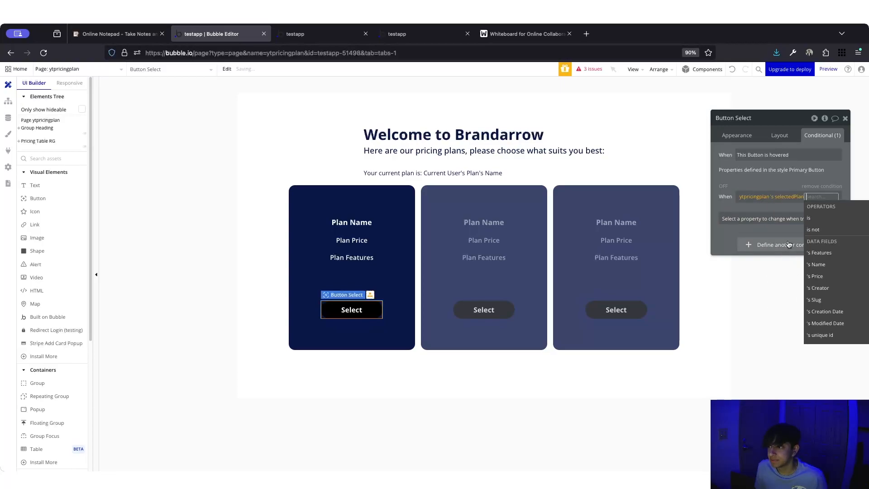
left_click(823, 220)
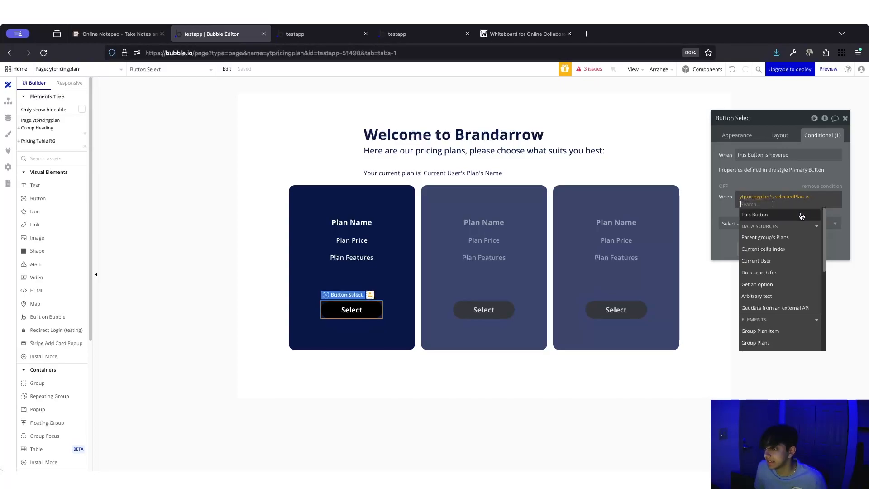
left_click(769, 237)
left_click(735, 198)
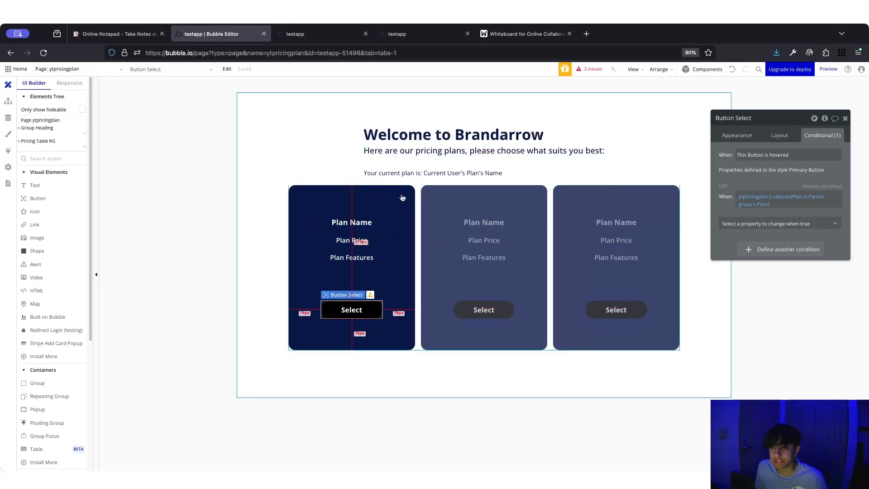
- Check the first card's data source, then return to the Select button's conditions
left_click(401, 211)
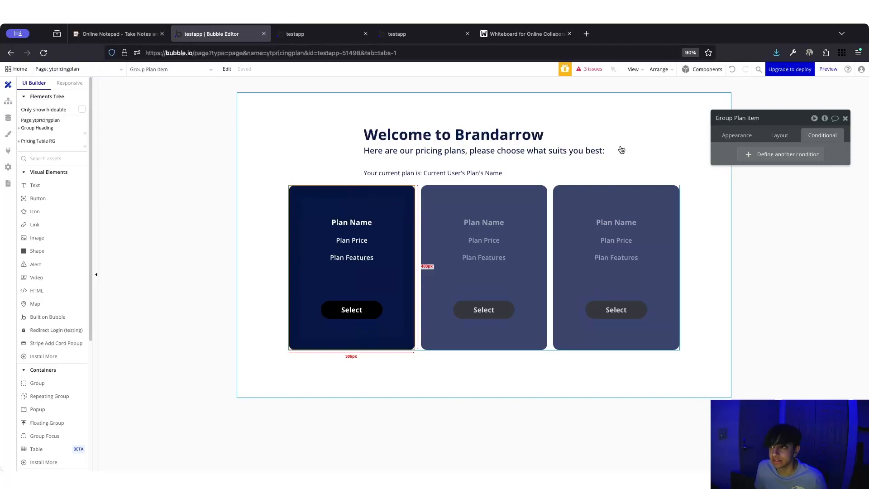
left_click(736, 134)
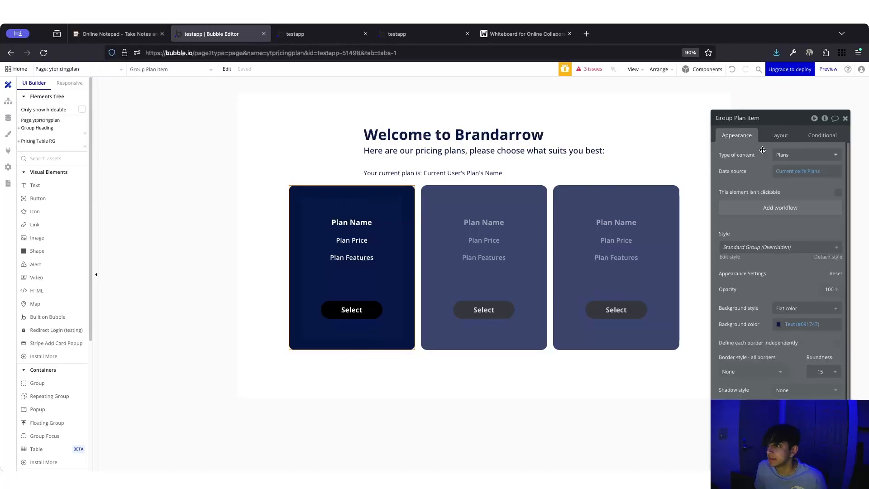
left_click(378, 307)
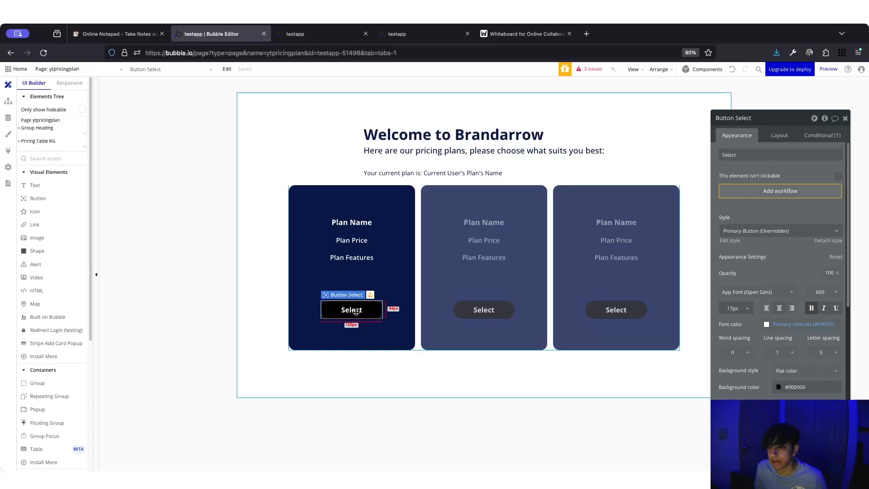
left_click(822, 135)
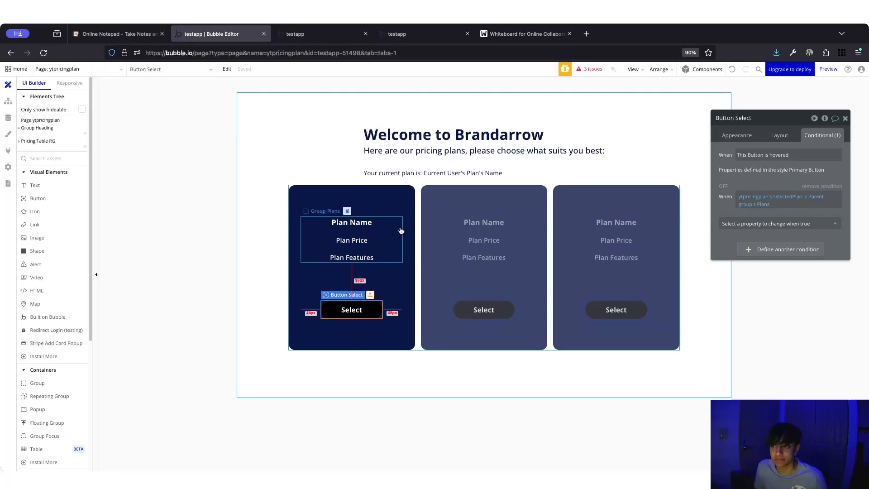
- Make the selectedPlan condition change the Select button's text to 'Selected'
left_click(759, 223)
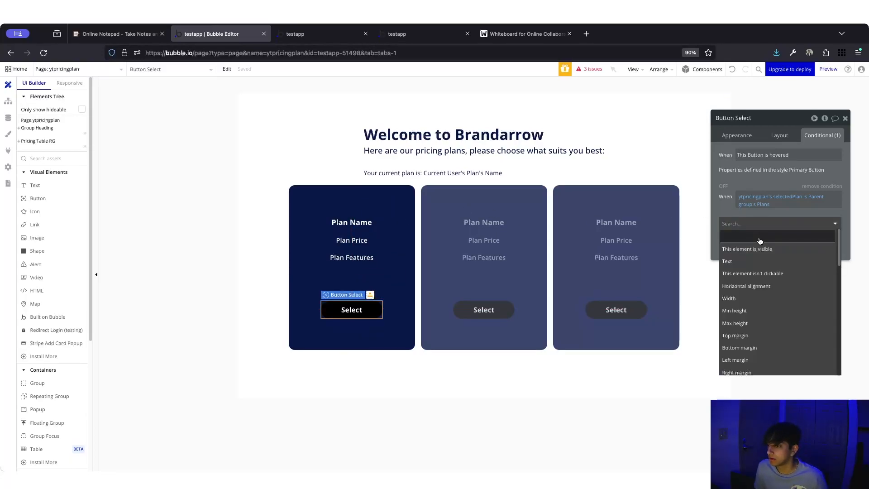
left_click(743, 261)
double_click(789, 219)
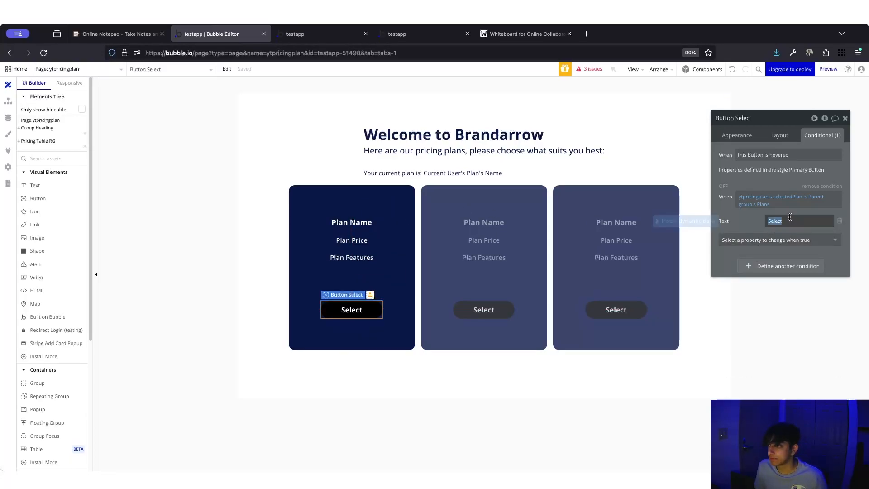
type("Selected")
- Add Background color and Font color properties to the condition, removing the background style change
left_click(798, 243)
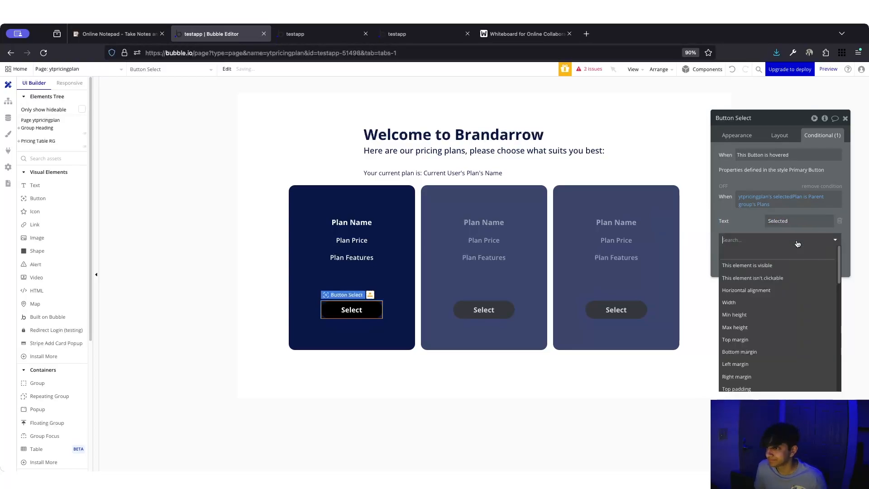
type("bac")
key("Return")
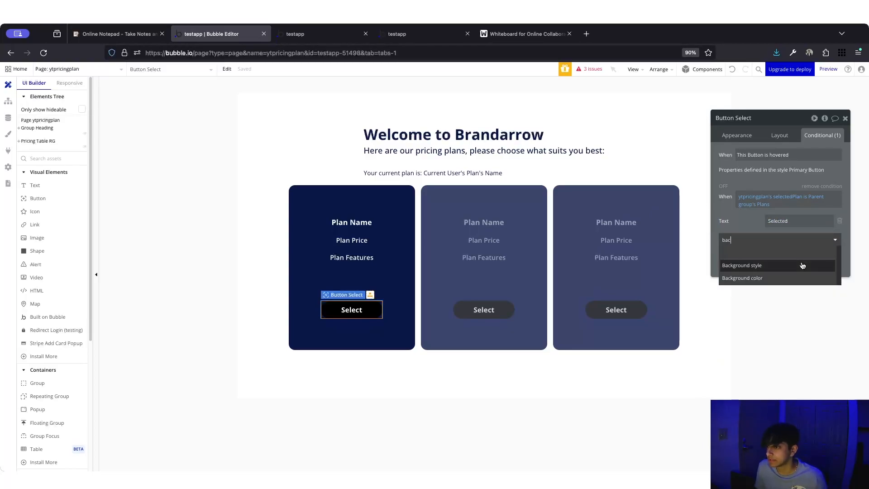
left_click(791, 257)
type("back")
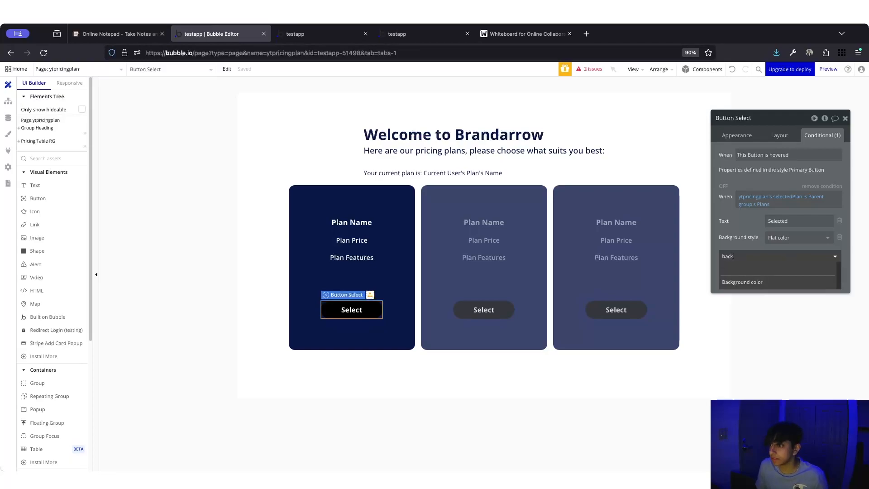
left_click(790, 281)
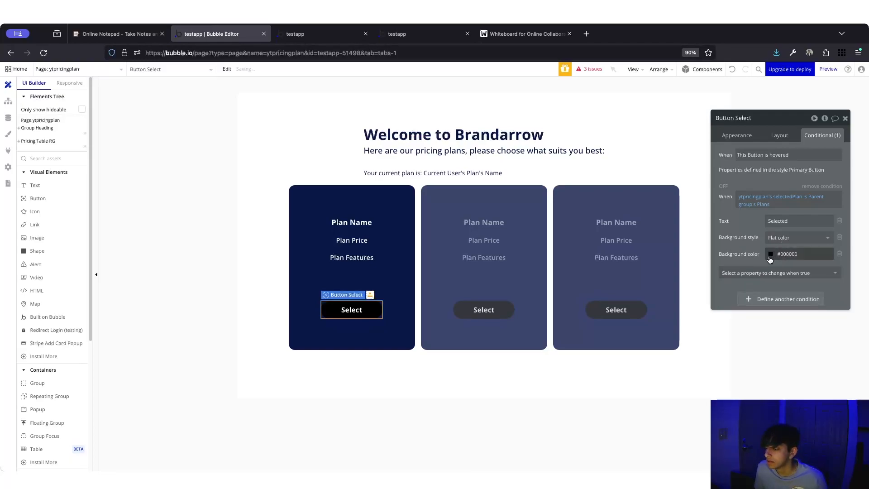
left_click(839, 237)
left_click(779, 256)
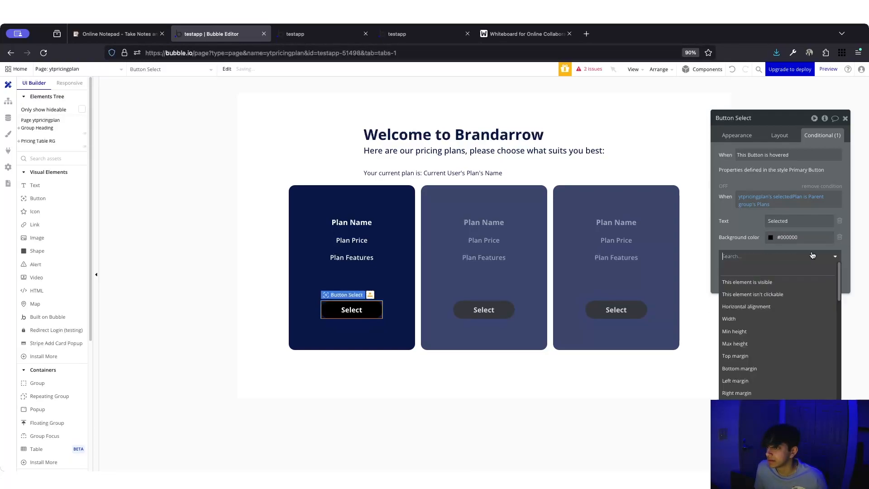
type("font")
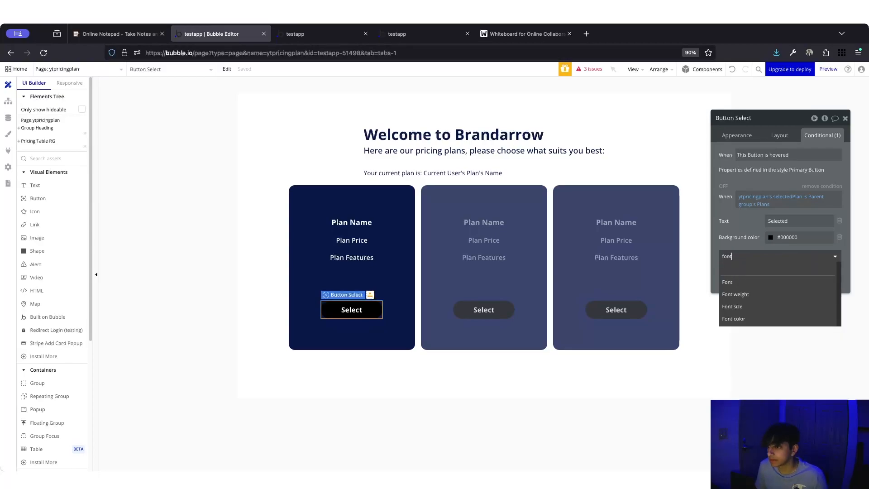
left_click(784, 319)
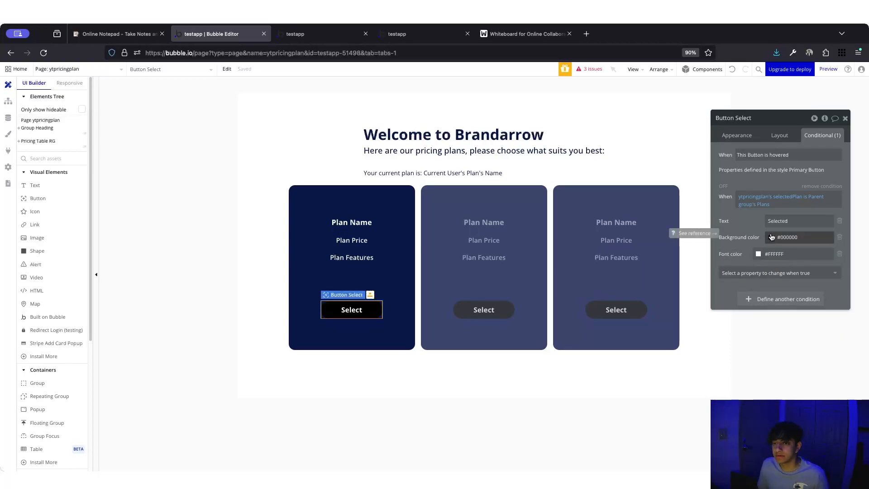
- Set the conditional background to Primary contrast white and font to Text #091747, then preview it
left_click(771, 237)
left_click(783, 349)
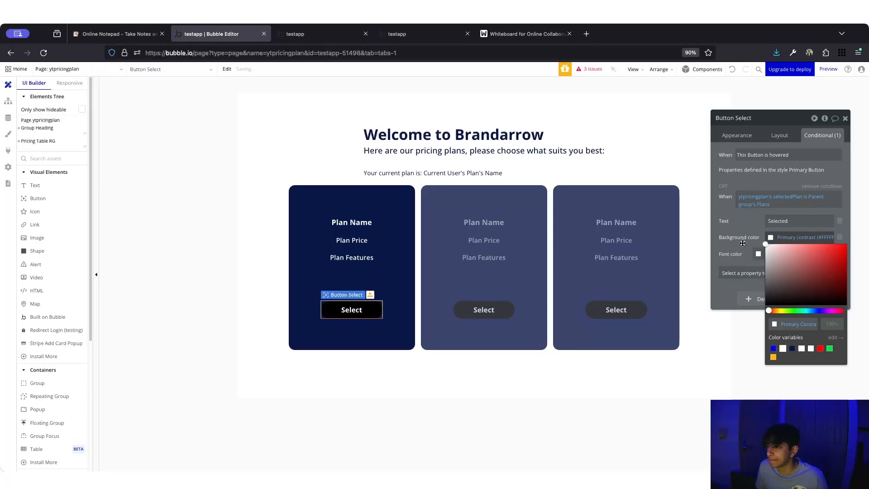
left_click(758, 255)
left_click(779, 365)
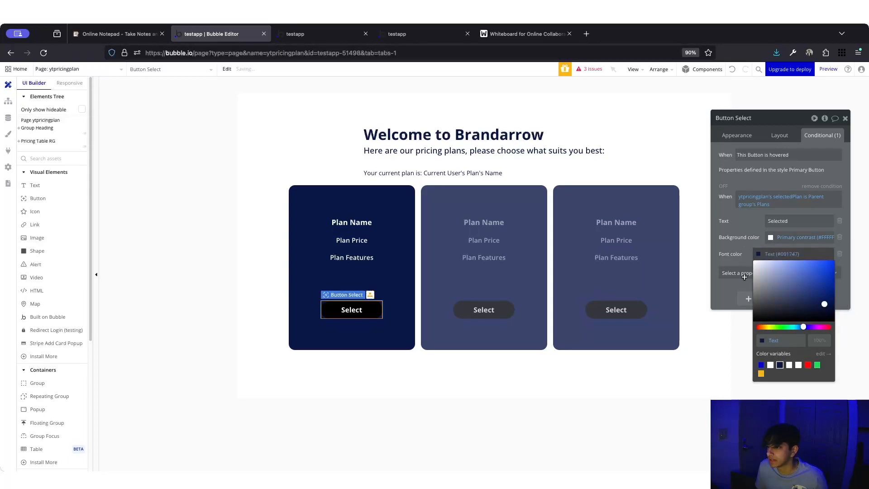
left_click(723, 186)
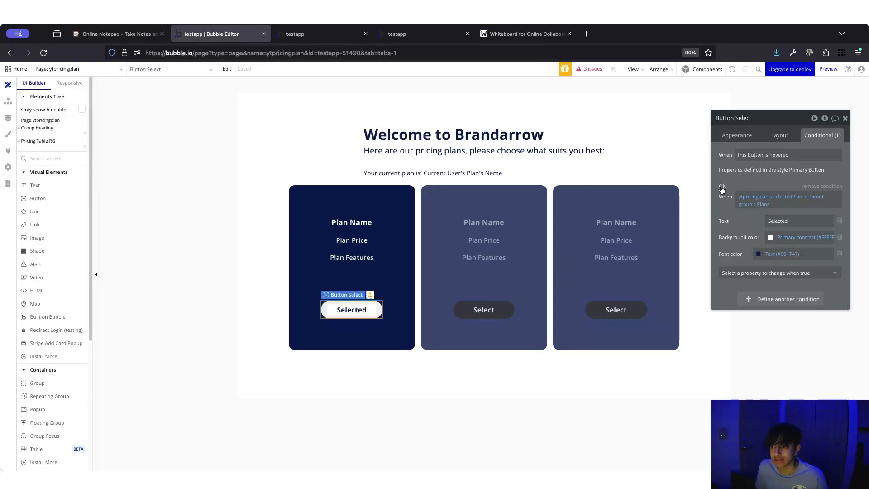
left_click(722, 186)
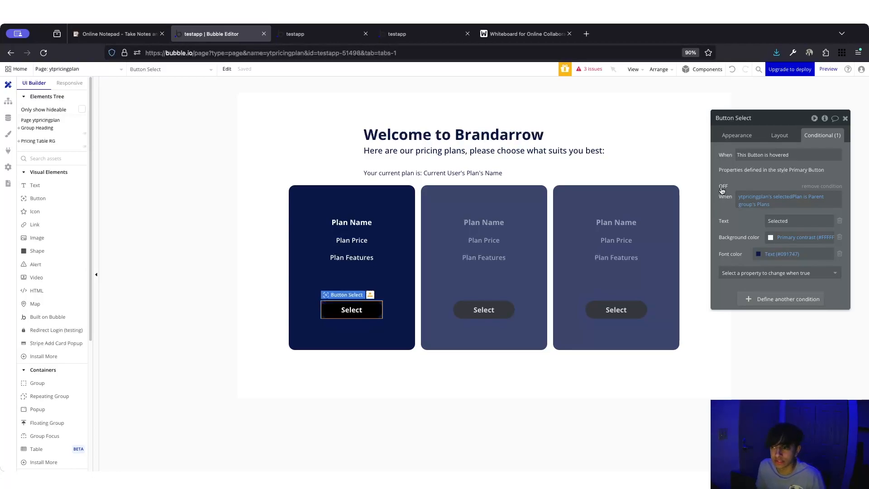
left_click(845, 118)
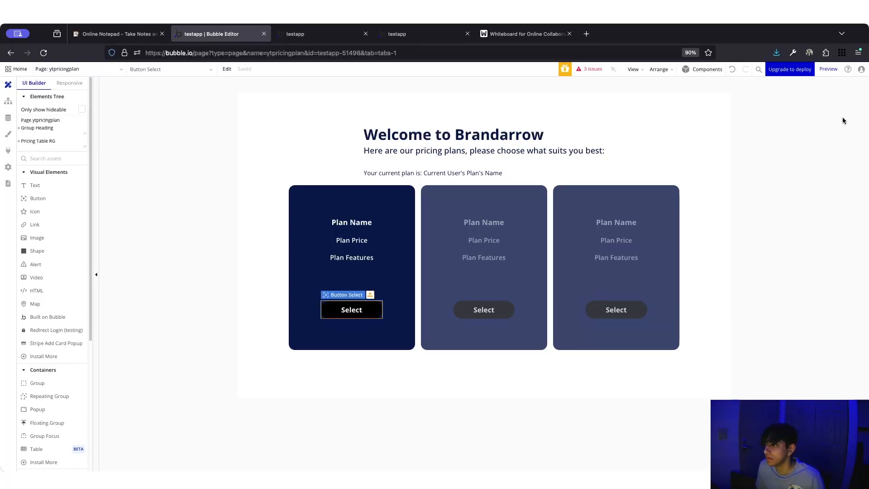
- Reload the live ytpricingplan page and check both pricing pages before returning to the editor
left_click(360, 31)
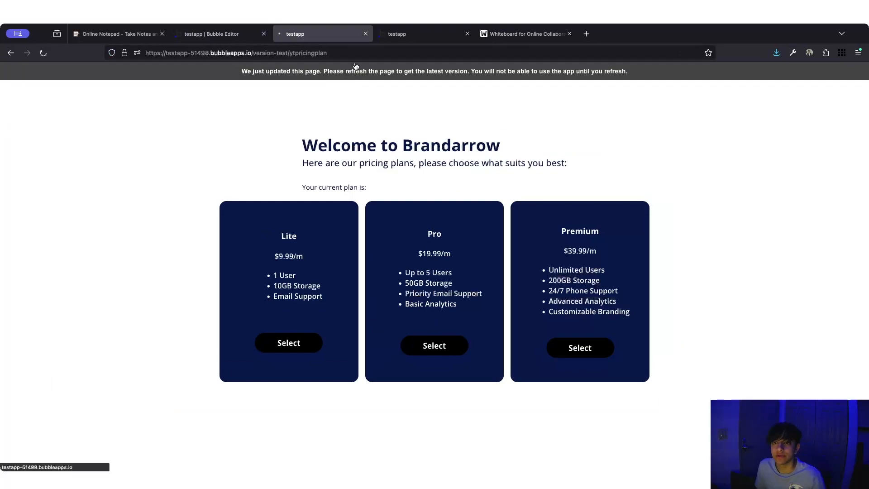
key("super+r")
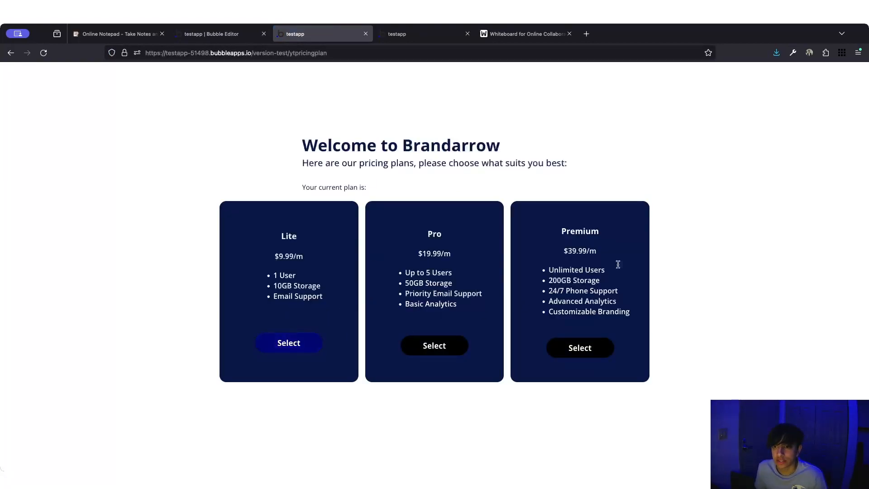
left_click(438, 35)
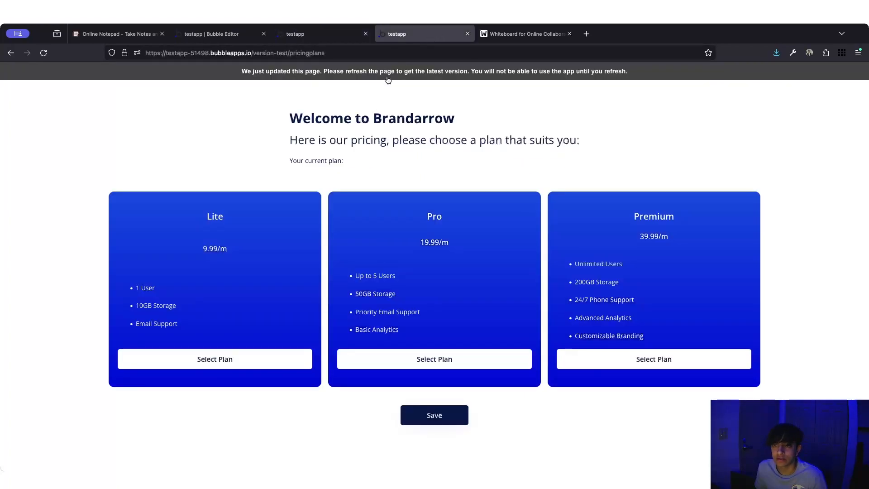
left_click(299, 35)
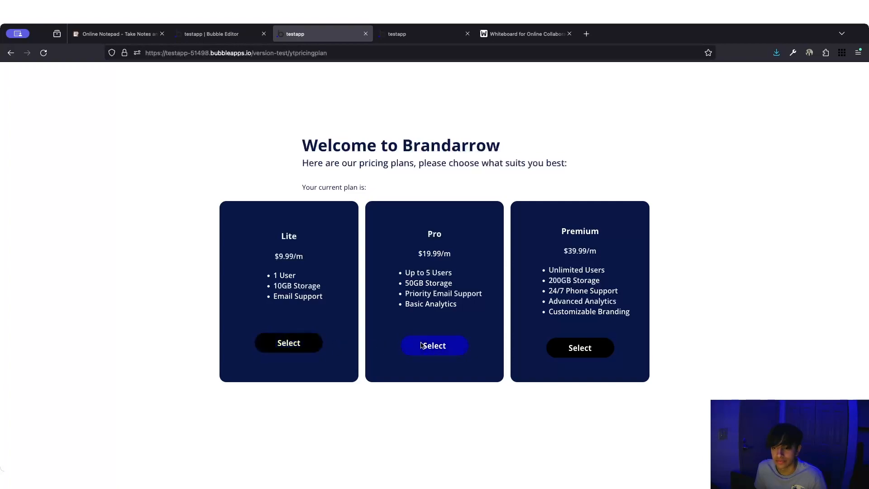
left_click(225, 35)
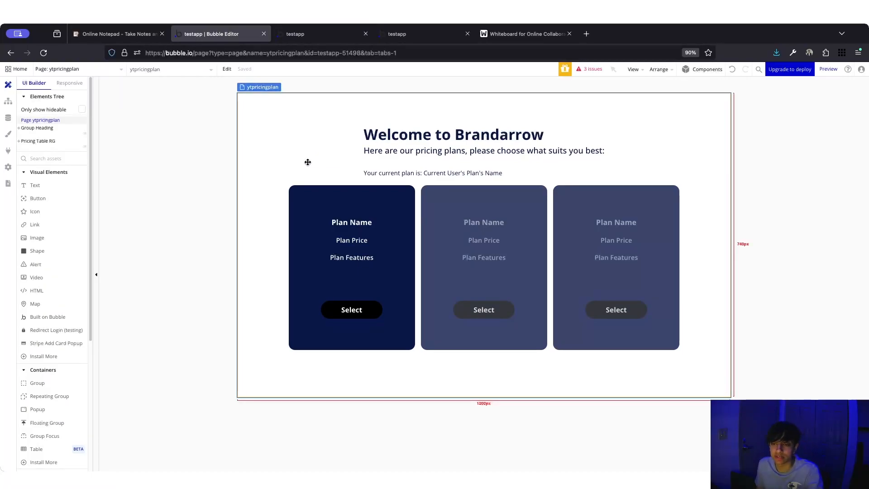
- Create a 'When Button Select is clicked' workflow from the first card's Select button
left_click(363, 313)
double_click(361, 308)
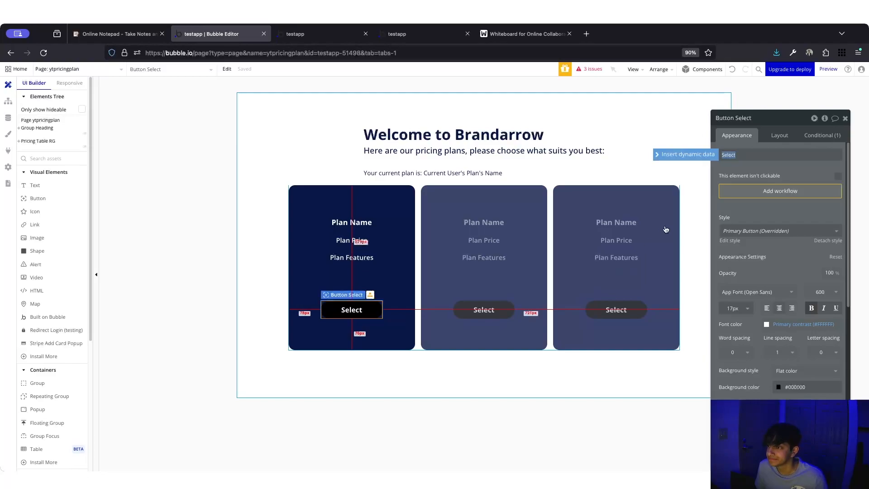
left_click(745, 198)
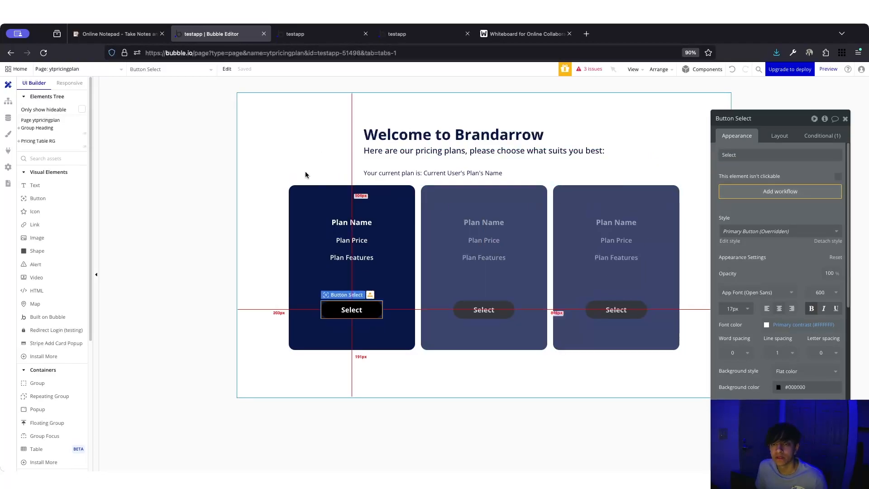
left_click(768, 191)
- Colour the Select-click event red and add a 'Set state of an element' action
left_click(787, 155)
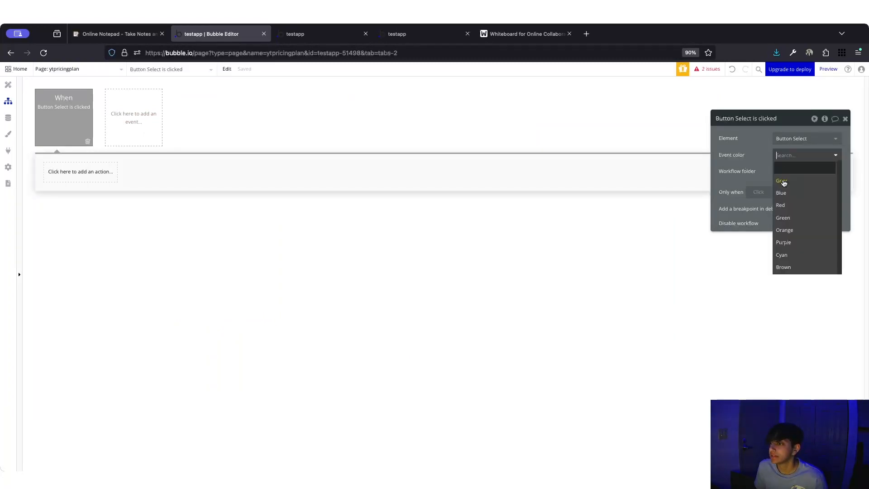
left_click(782, 206)
left_click(76, 180)
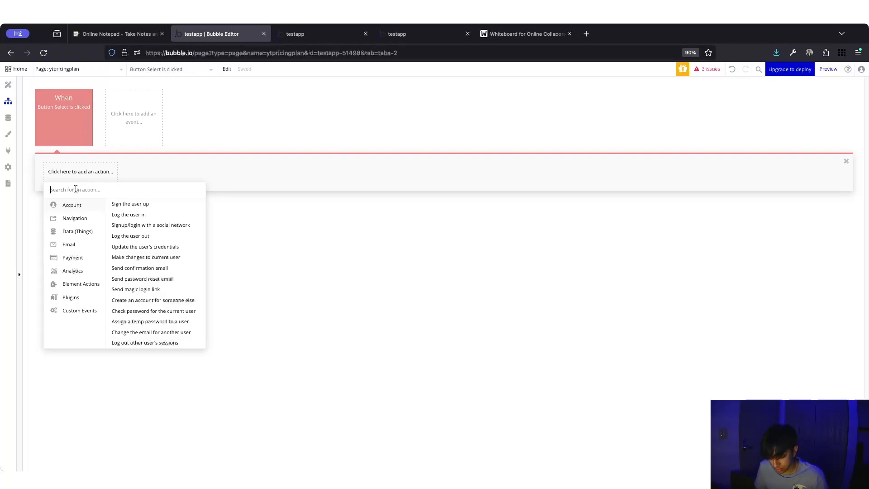
type("set")
left_click(74, 224)
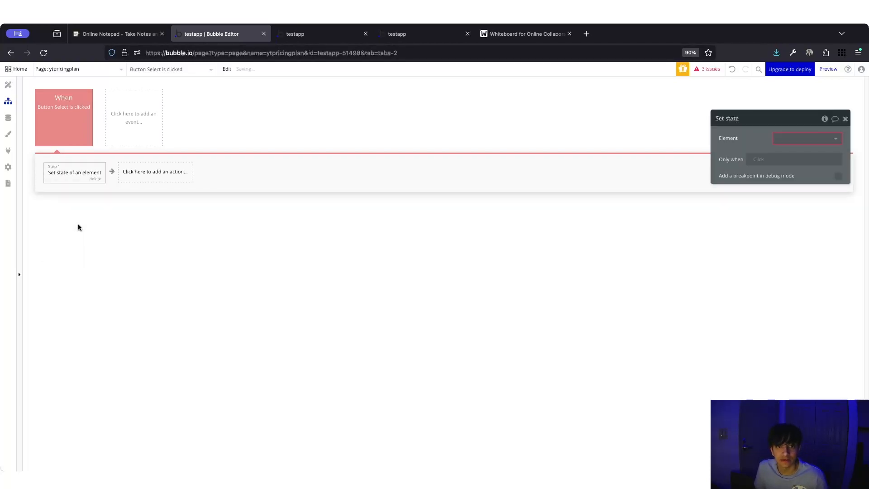
- Have the action set ytpricingplan's selectedPlan custom state to Parent group's Plans
left_click(793, 139)
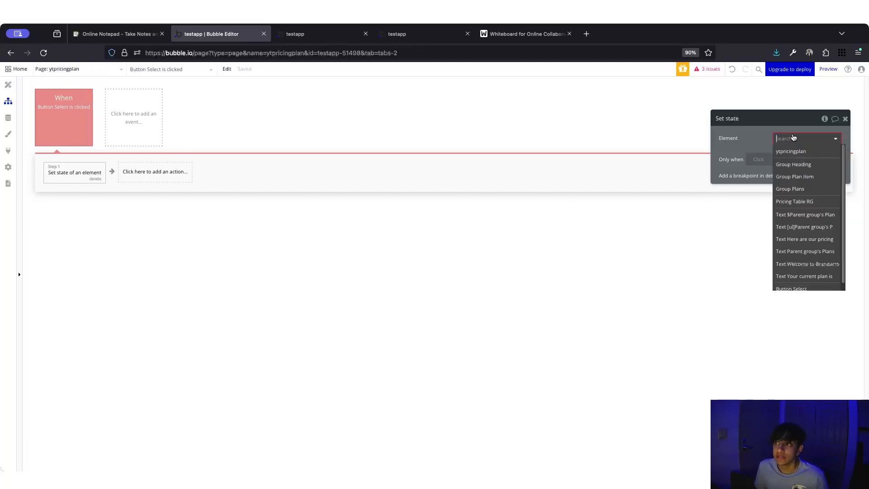
left_click(792, 152)
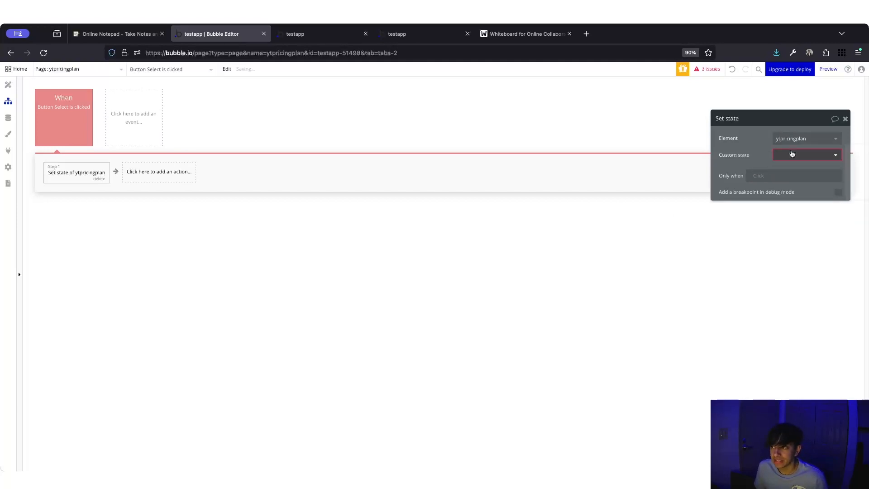
left_click(784, 155)
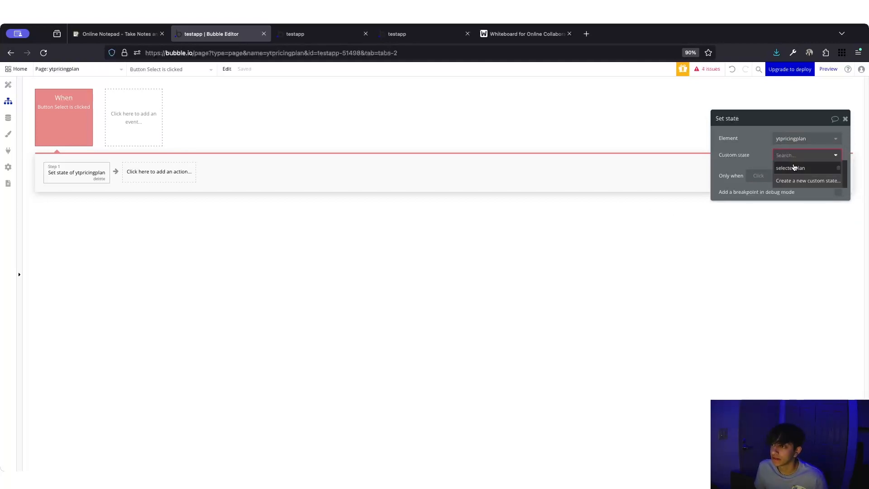
left_click(792, 168)
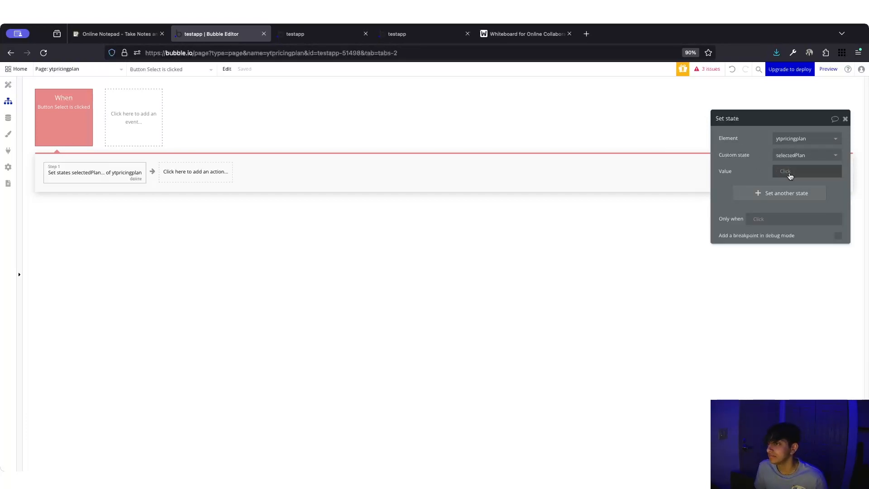
left_click(790, 171)
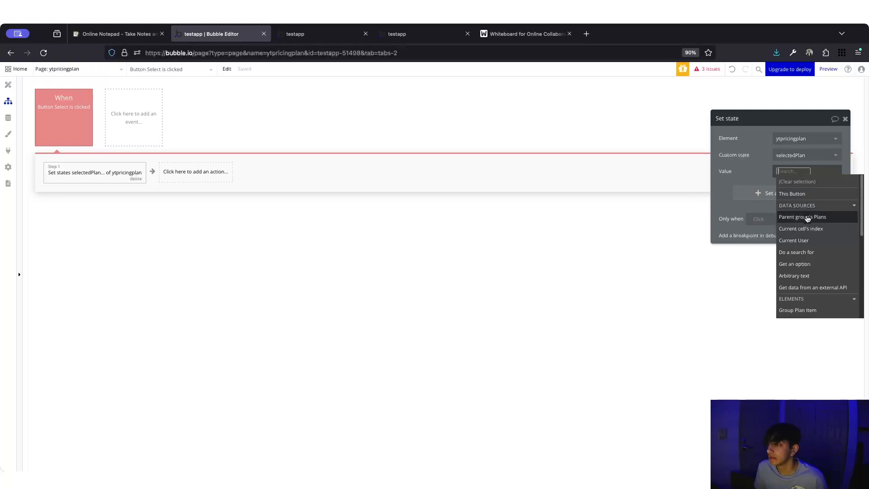
left_click(807, 218)
left_click(738, 221)
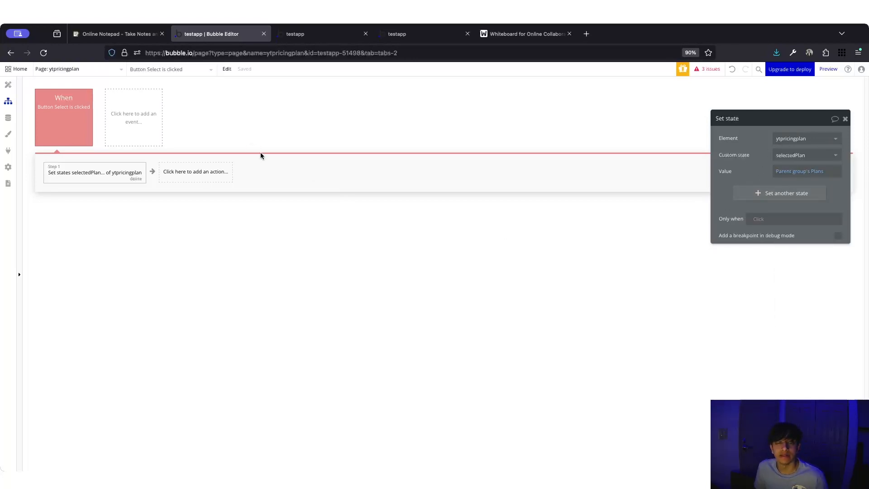
left_click(324, 37)
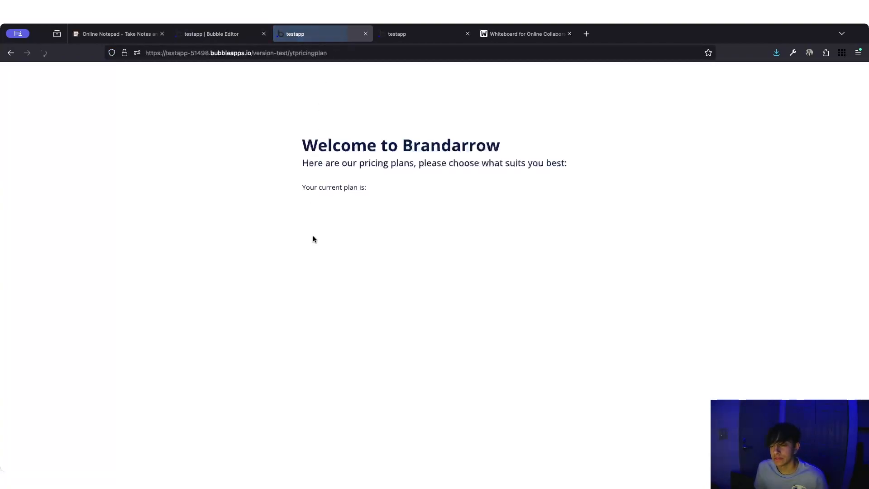
- Test the preview by selecting Lite, Pro and Premium in turn, finishing with Lite selected
left_click(303, 340)
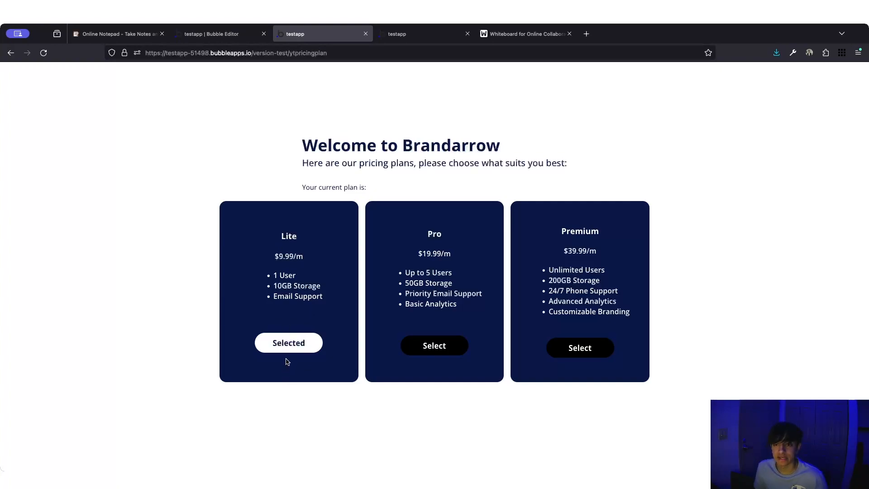
left_click(430, 346)
left_click(580, 348)
left_click(277, 343)
left_click(441, 346)
left_click(558, 348)
left_click(293, 349)
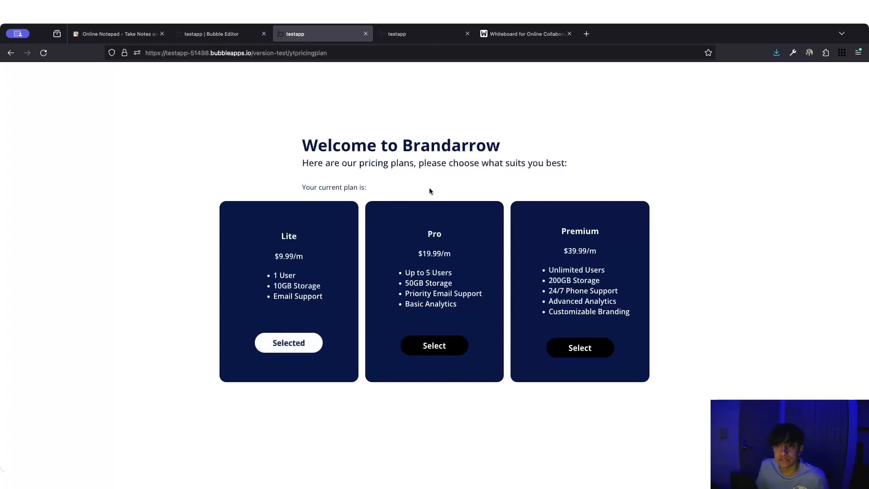
left_click(234, 34)
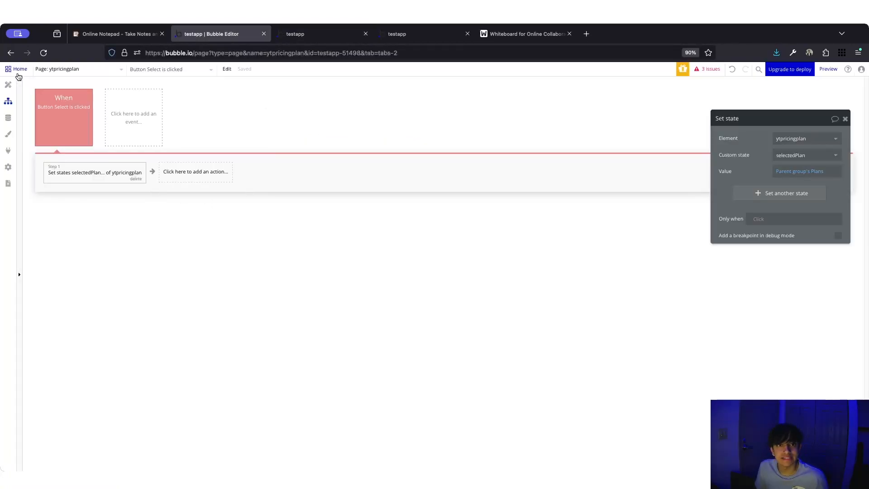
- Return to the Design tab, select the page, and pick Button from a 'button' element search
left_click(8, 86)
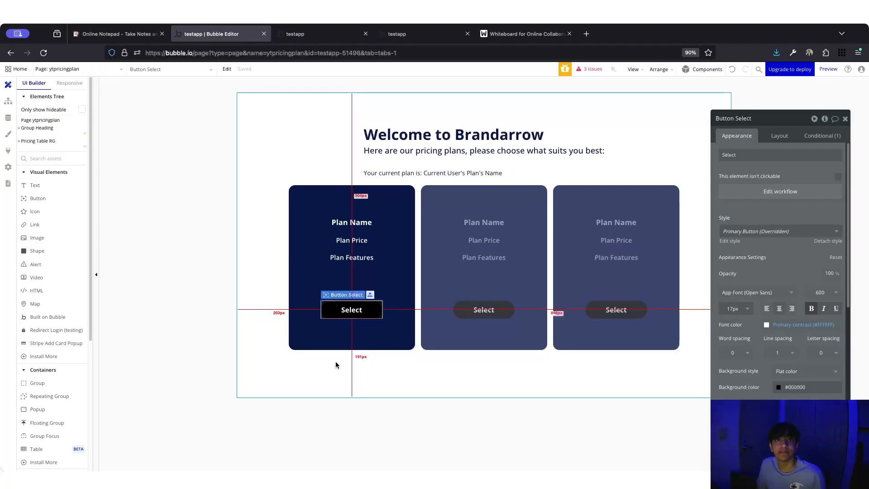
left_click(356, 372)
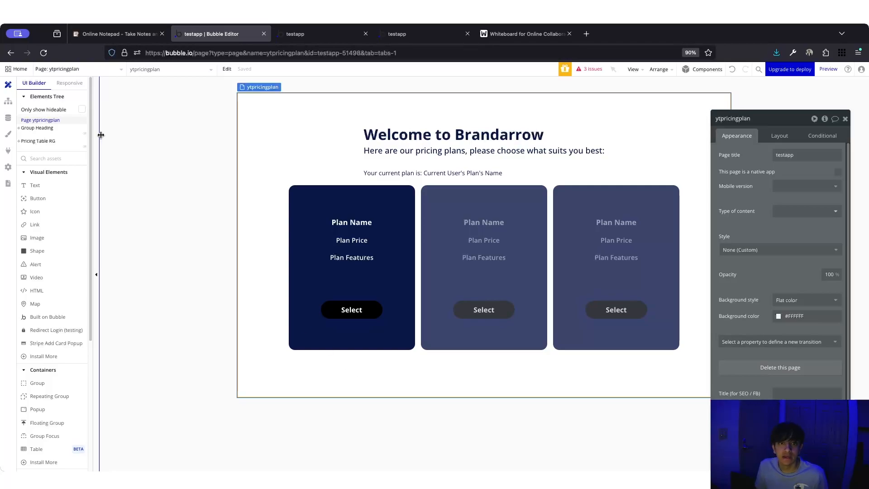
type("button")
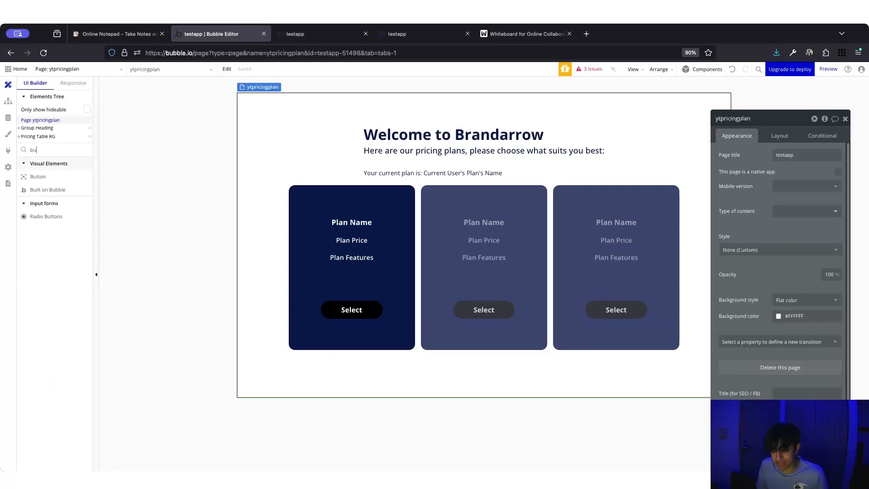
left_click(64, 178)
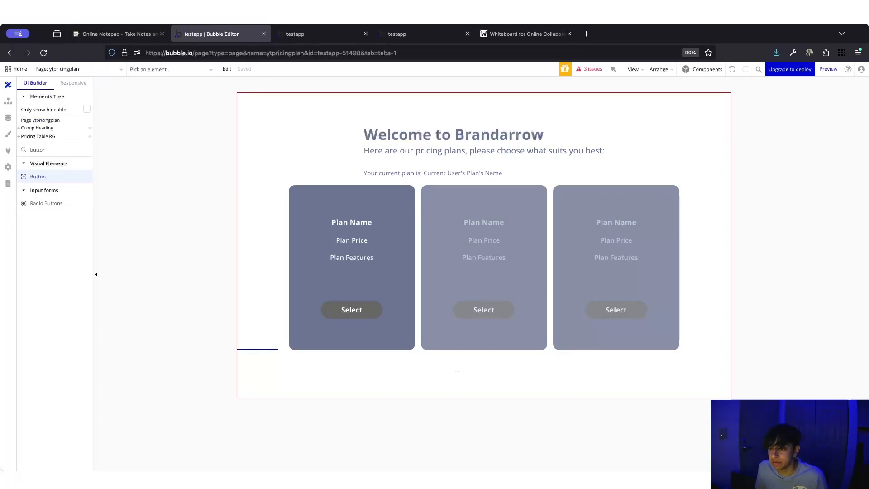
- Draw a new button below the three plan cards and centre it horizontally
left_click(447, 382)
type("Save Plan")
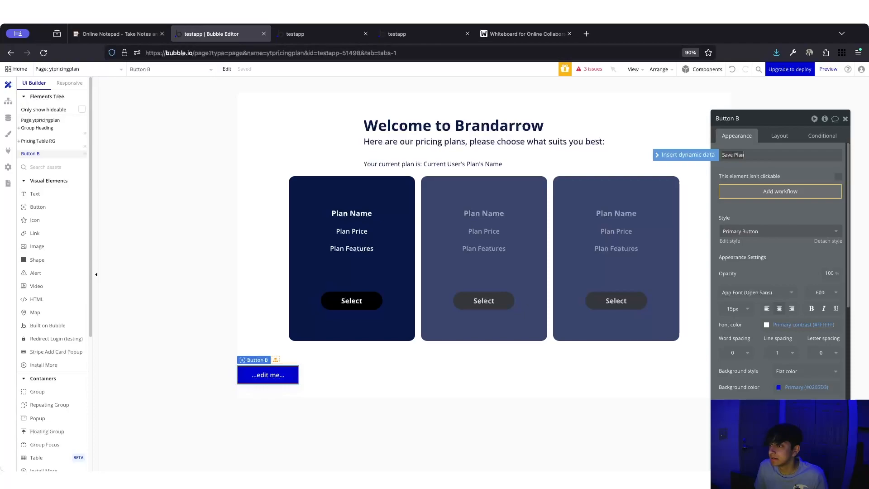
left_click(783, 209)
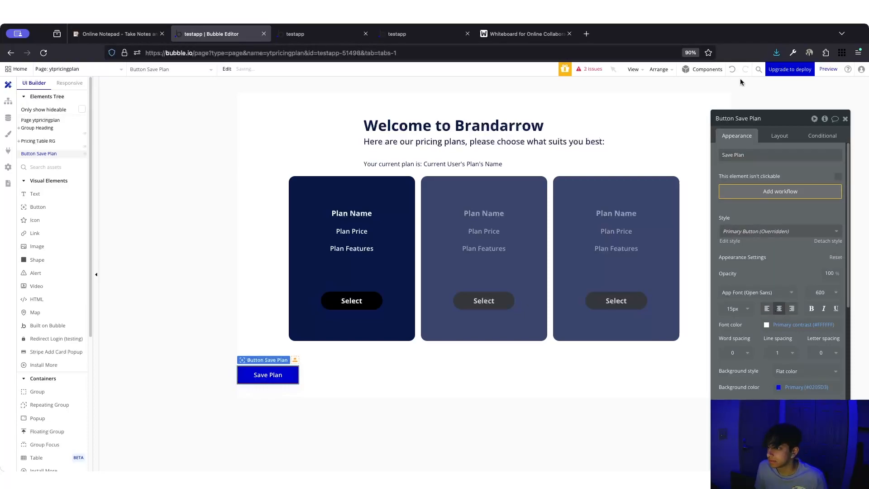
left_click(779, 136)
left_click(822, 200)
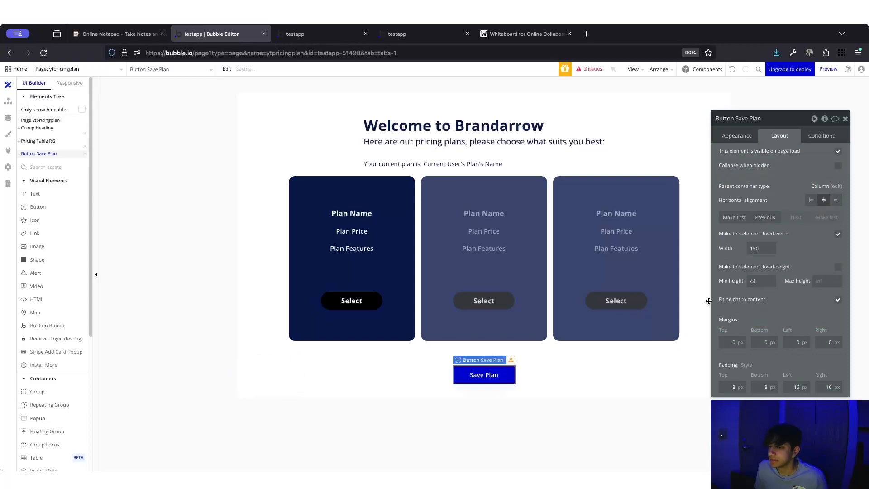
left_click(737, 136)
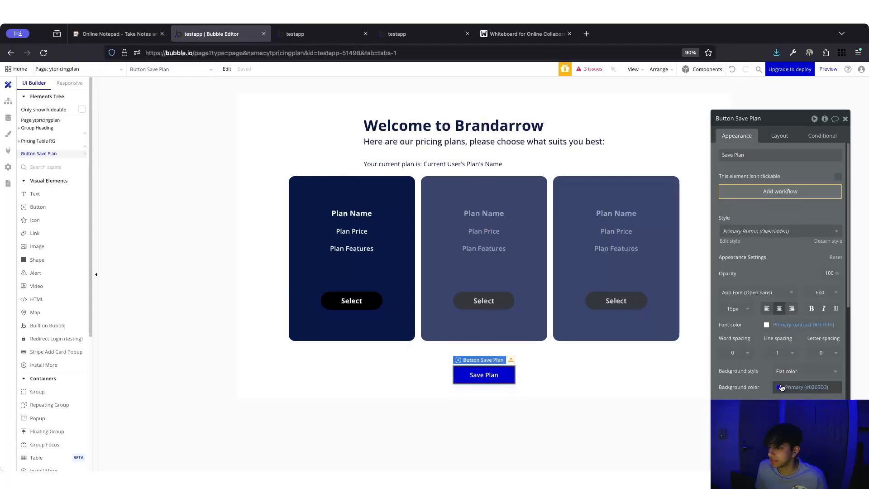
- Give the button a dark navy Text (#091747) background and trim its label to 'Save'
left_click(779, 388)
left_click(799, 446)
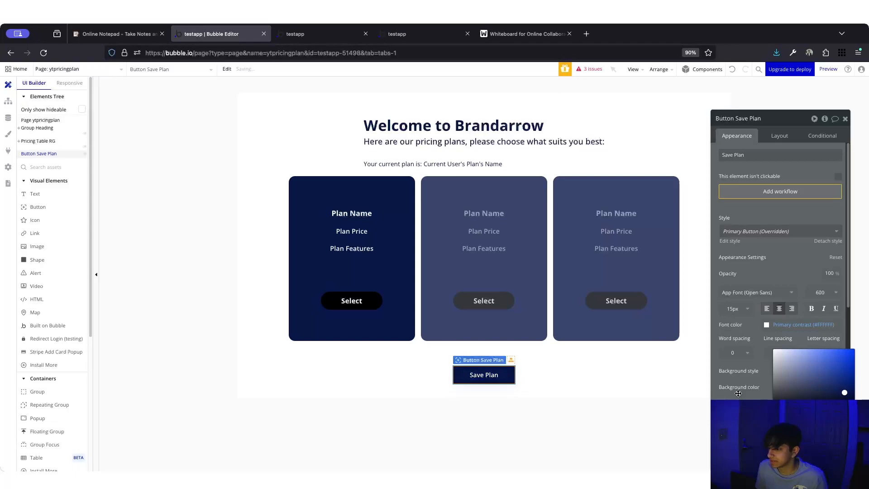
left_click(717, 365)
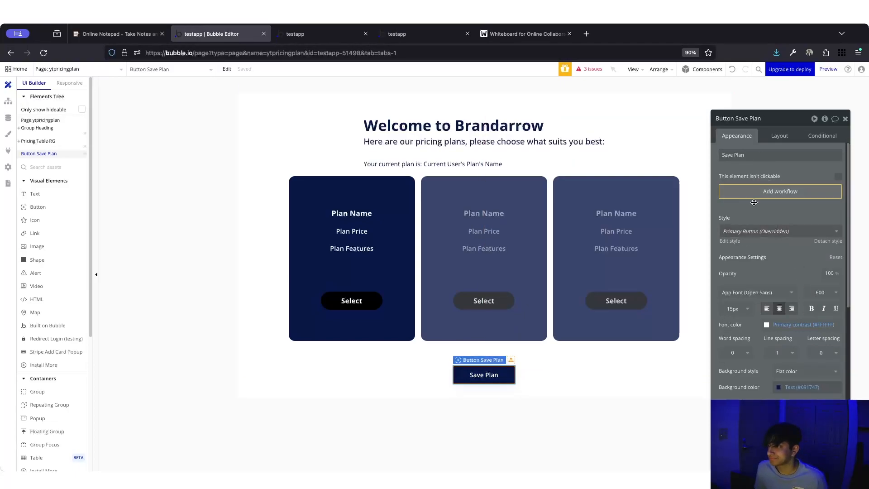
left_click(764, 155)
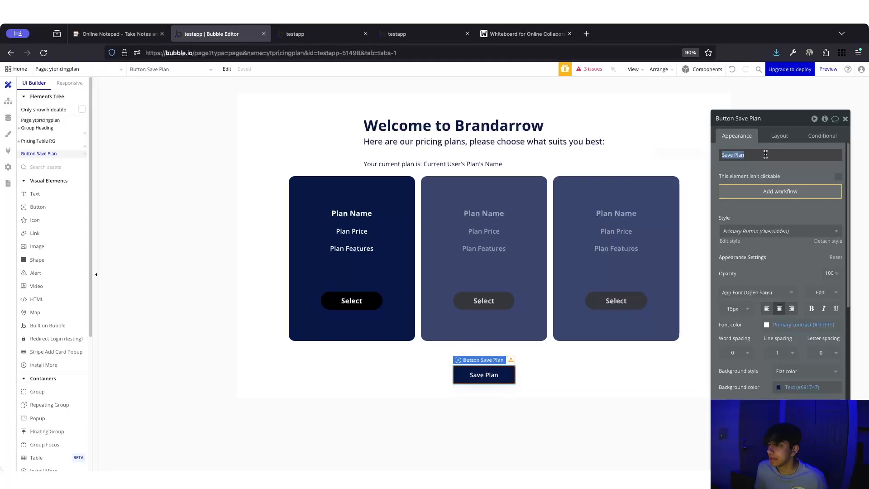
key("Escape")
left_click(758, 154)
key("Right")
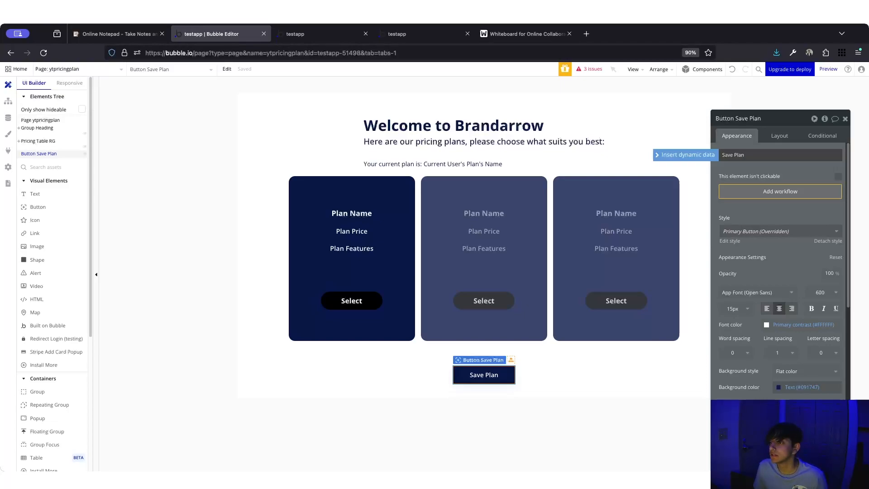
key("BackSpace")
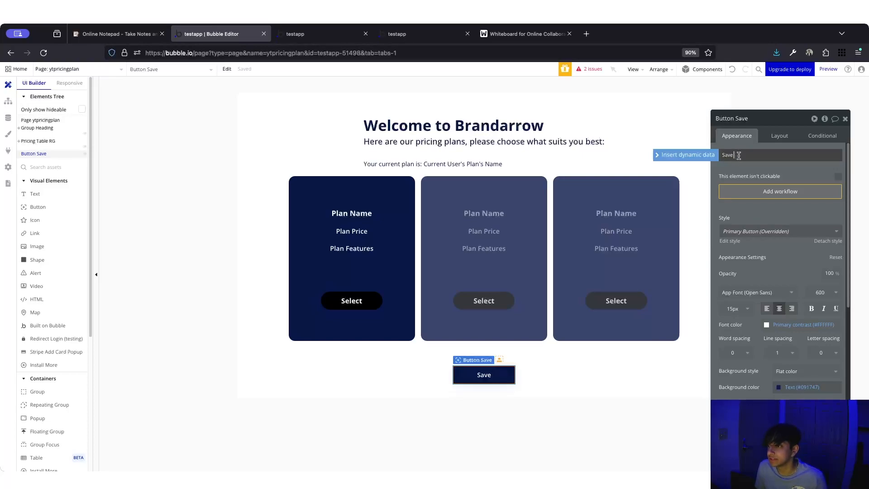
- Set the button label to 'Save ytpricingplan's selectedPlan's Name as my plan'
left_click(704, 156)
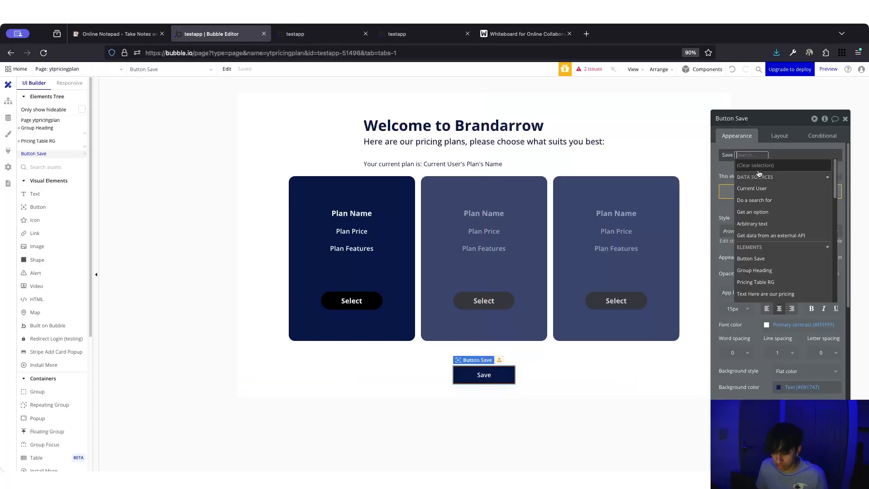
type("yt")
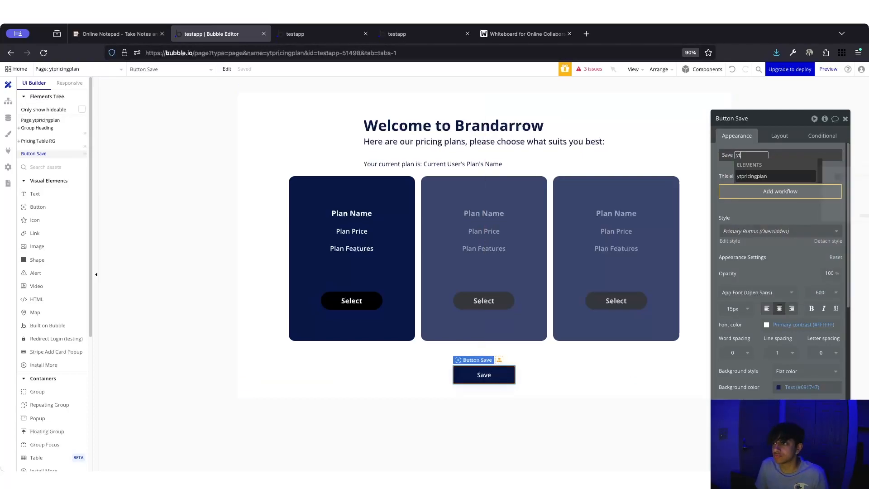
left_click(779, 175)
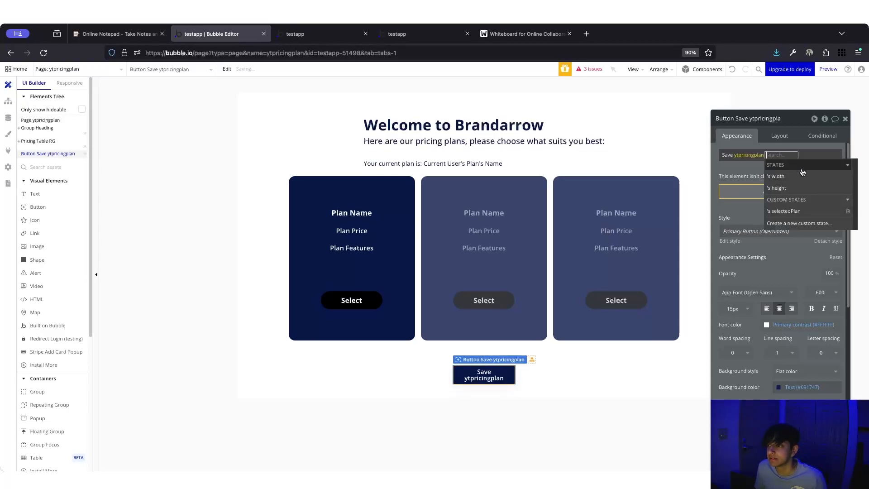
left_click(797, 211)
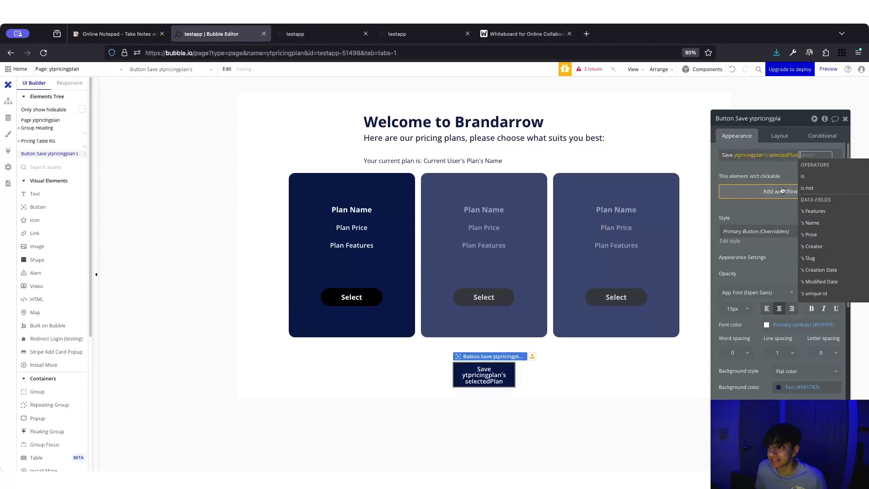
left_click(836, 154)
left_click(810, 155)
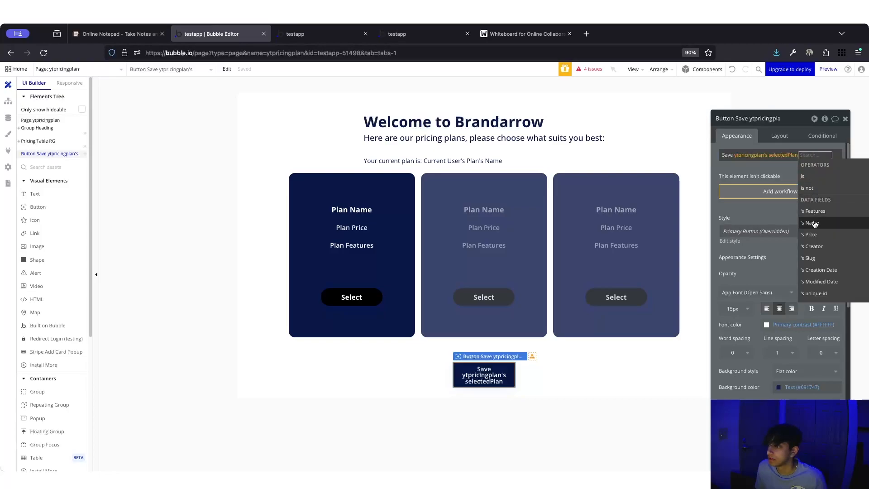
left_click(814, 223)
left_click(833, 157)
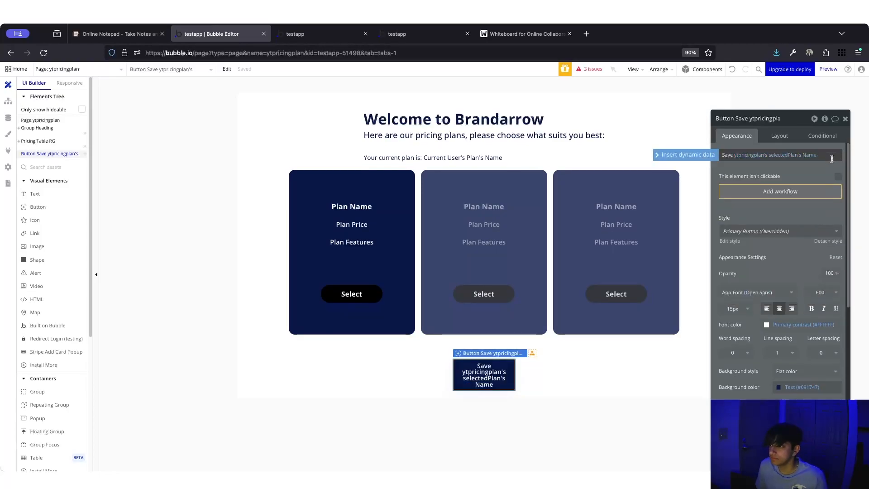
type("as my plan")
left_click(800, 176)
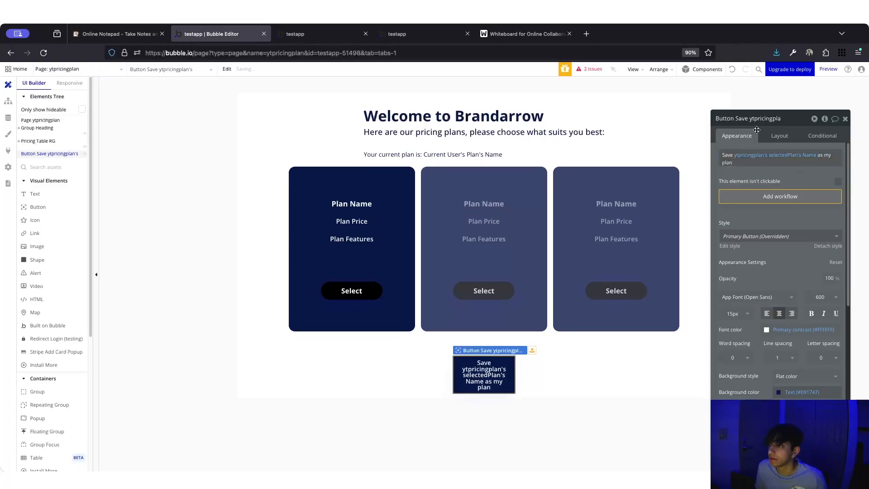
- Uncheck the Save button's fixed width and set its minimum width and height to 0
left_click(778, 136)
left_click(833, 234)
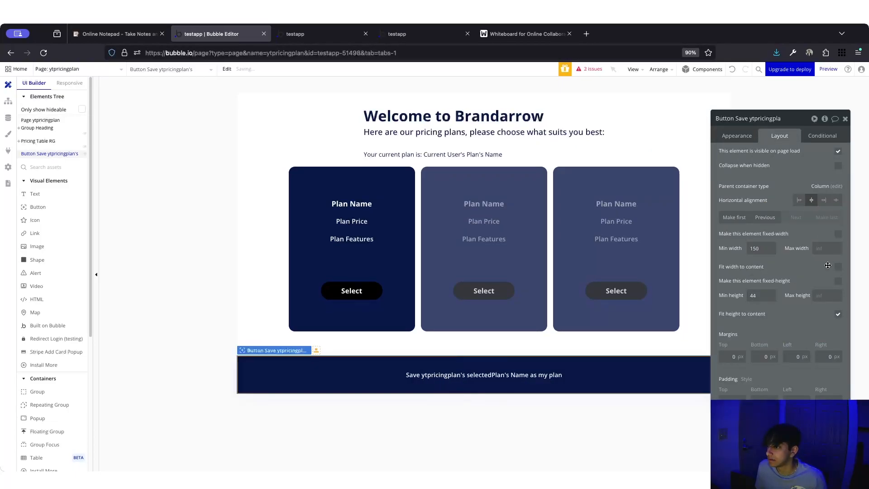
type("0")
left_click(756, 296)
type("0")
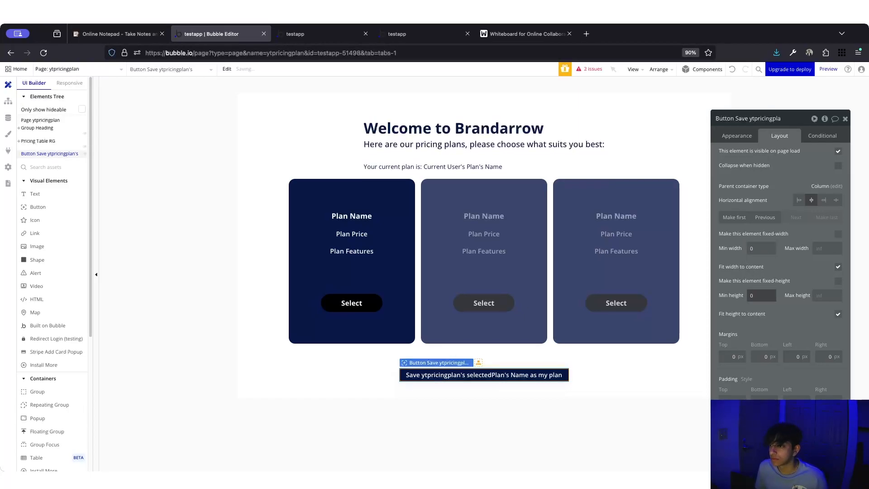
double_click(758, 295)
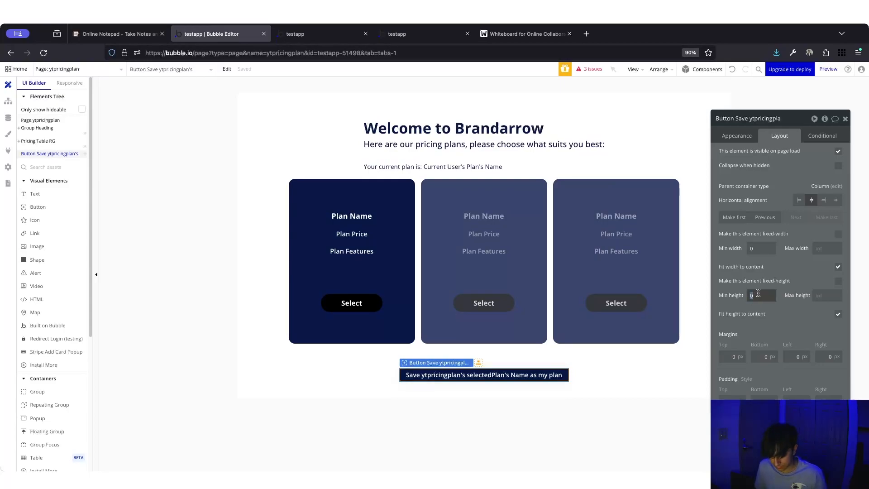
left_click(734, 141)
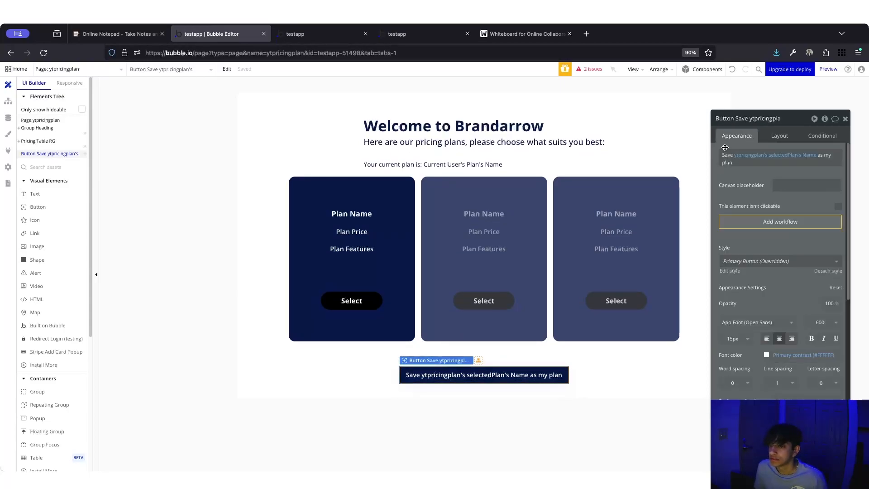
- Add a Save button condition: ytpricingplan's selectedPlan is empty
left_click(817, 141)
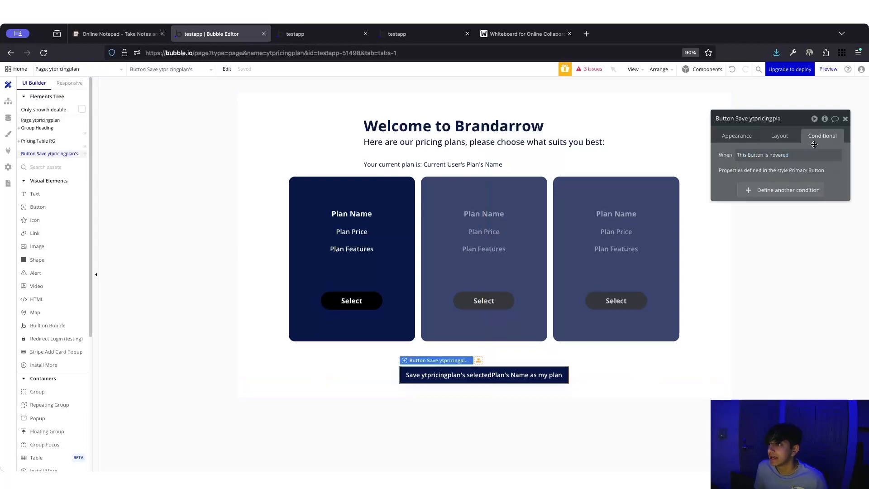
left_click(768, 195)
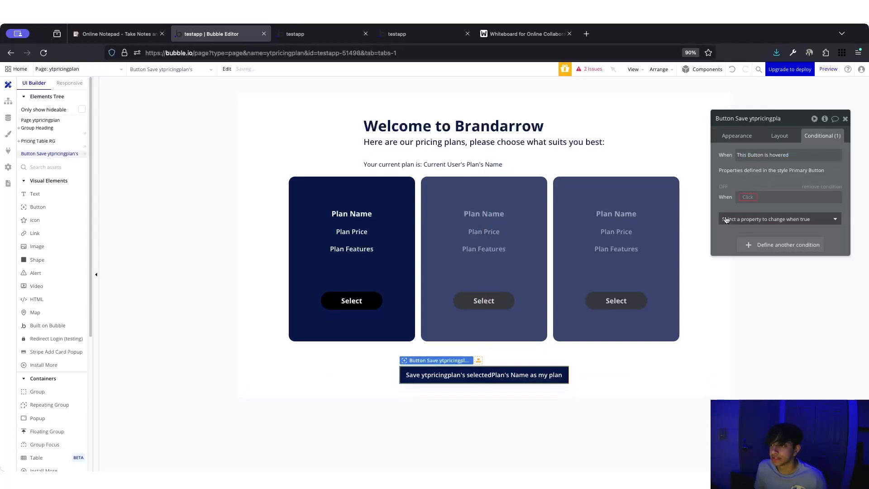
left_click(751, 197)
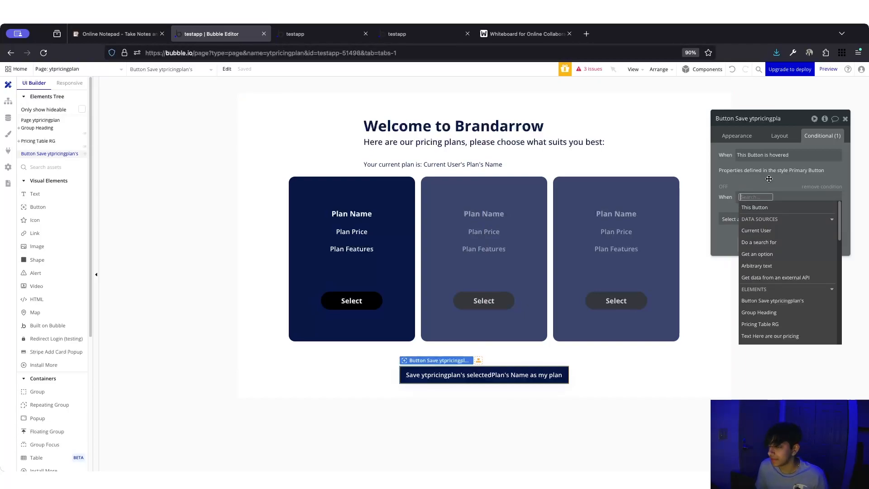
type("yt")
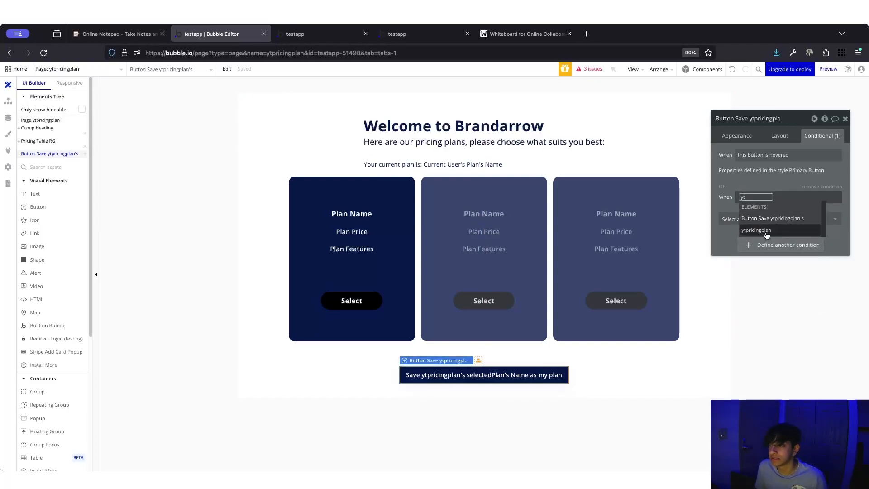
left_click(765, 231)
left_click(791, 324)
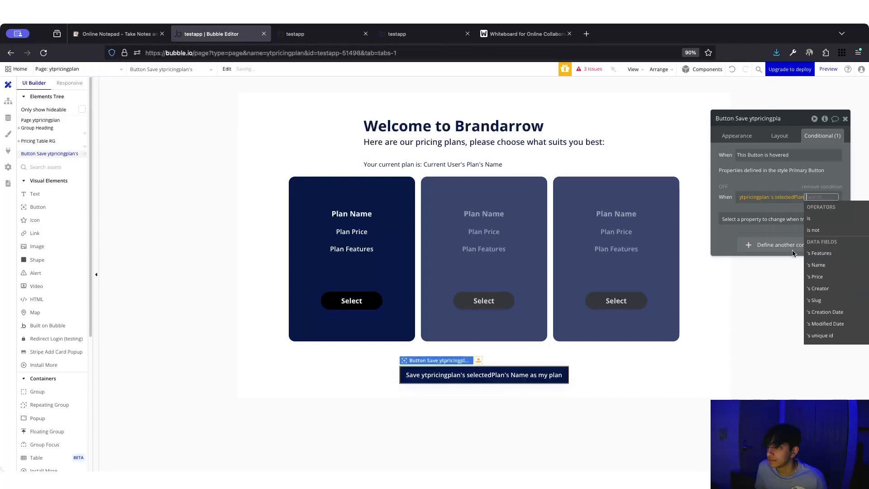
scroll(823, 276, "down", 3)
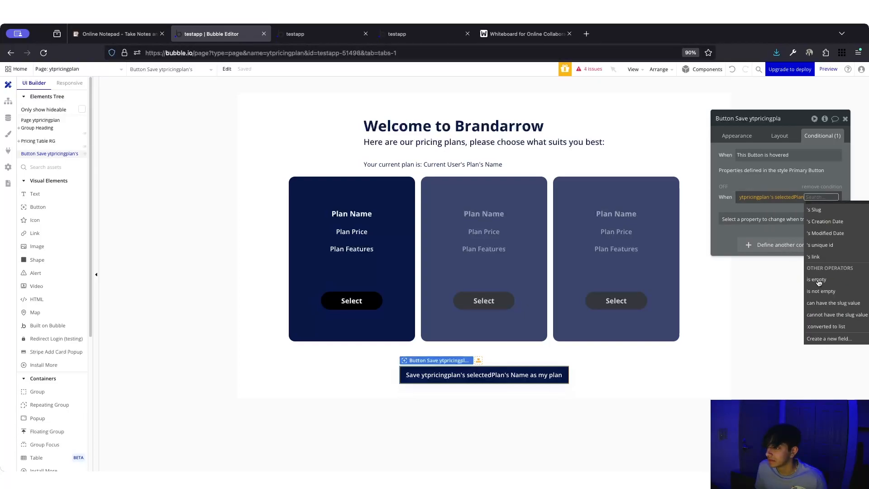
left_click(818, 280)
left_click(746, 213)
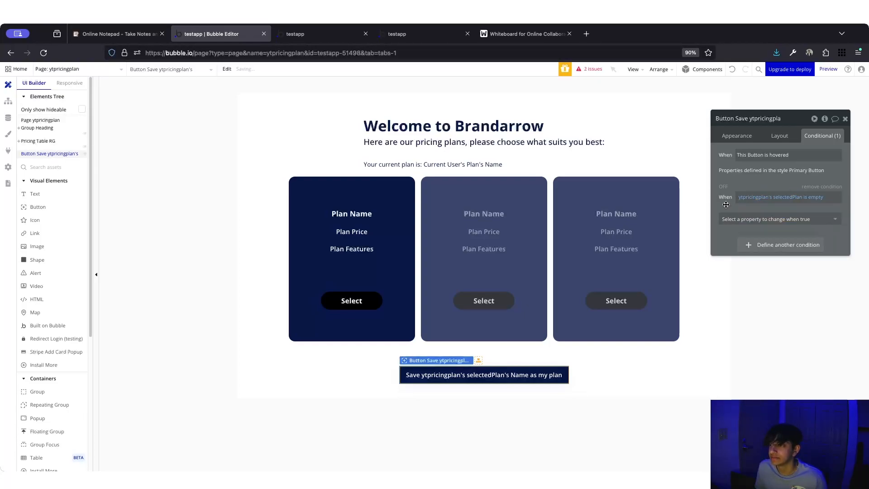
- Under it, change the text to 'Please select a plan to continue' and make the button unclickable
left_click(746, 218)
left_click(757, 241)
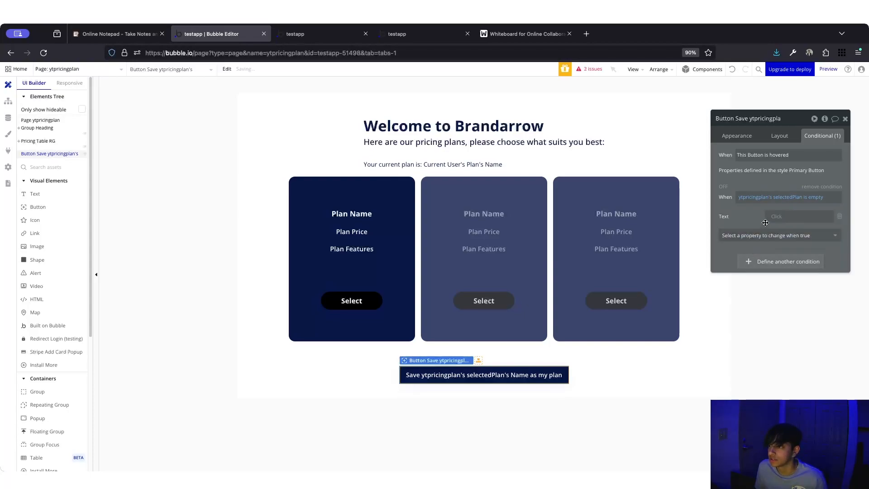
left_click(782, 216)
left_click(799, 216)
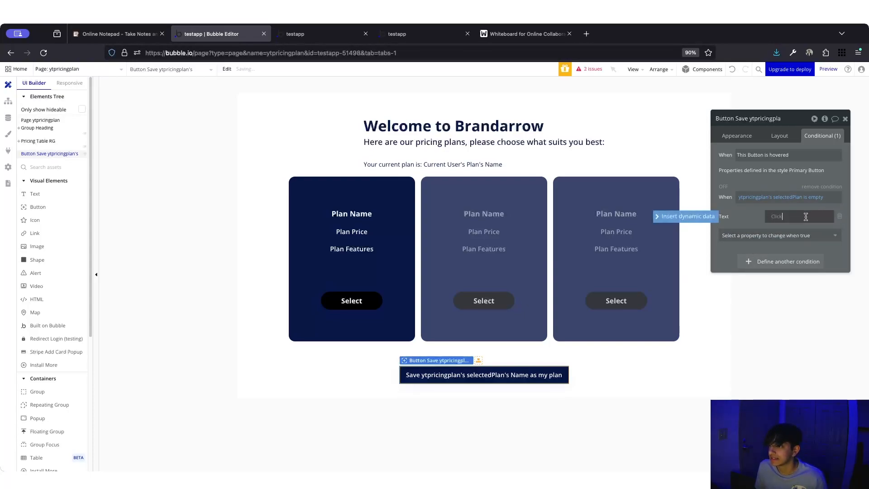
type("Please selec")
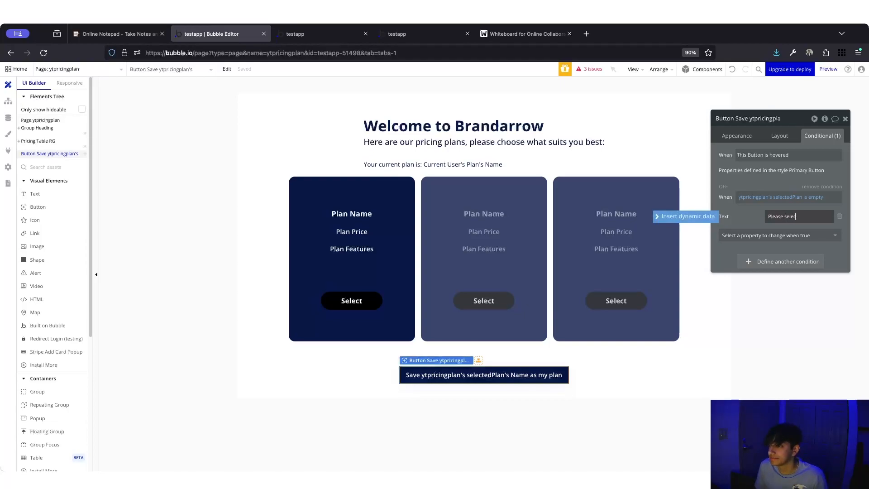
type("t a plan to continue")
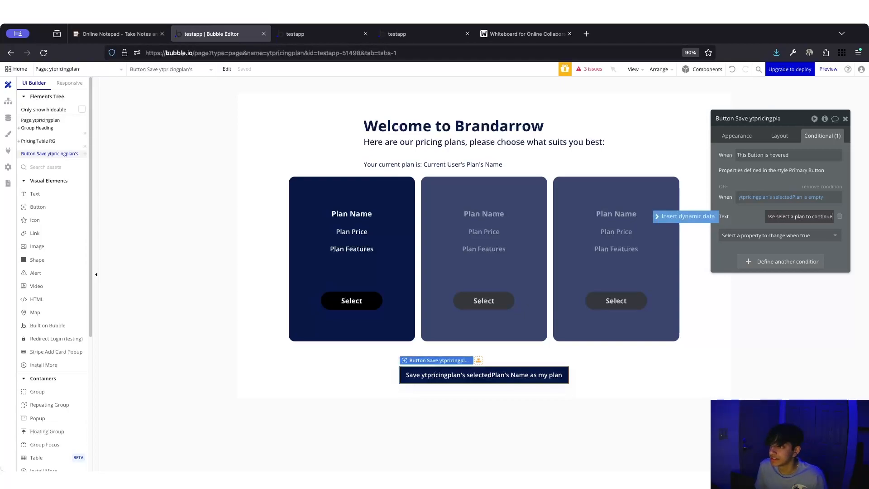
left_click(767, 240)
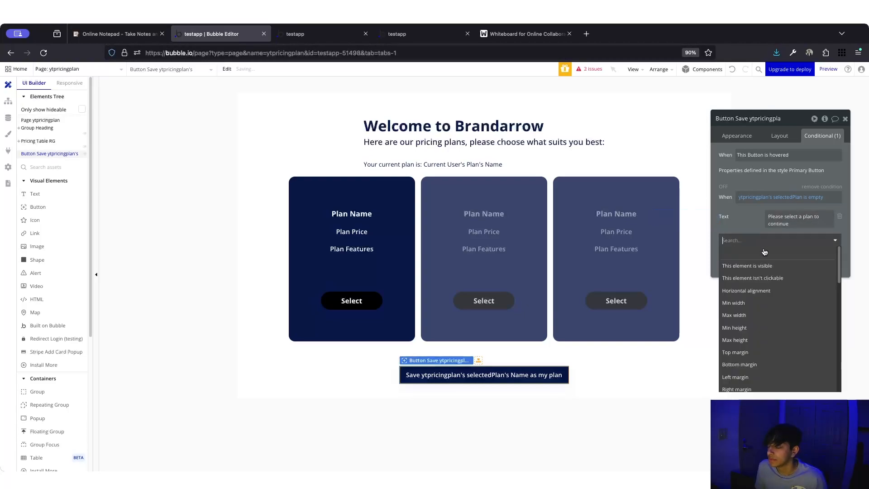
left_click(765, 278)
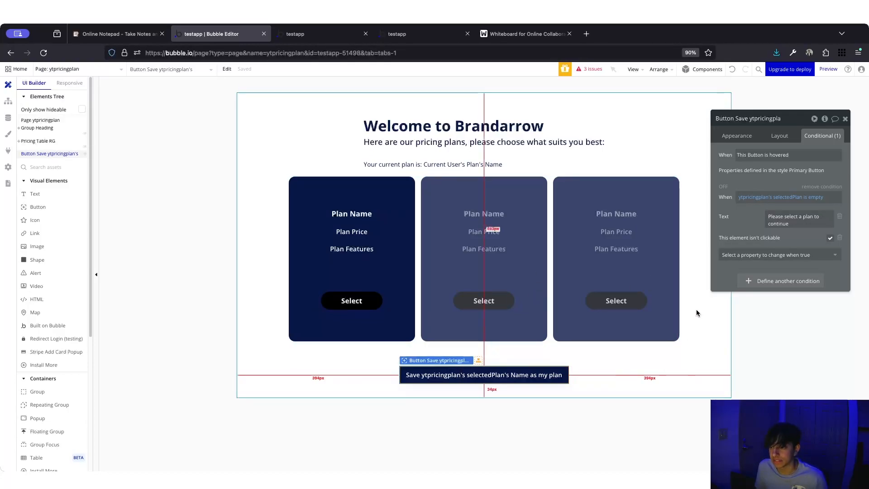
- Set the conditional background color to #1B2030 and preview the condition
left_click(774, 255)
type("back")
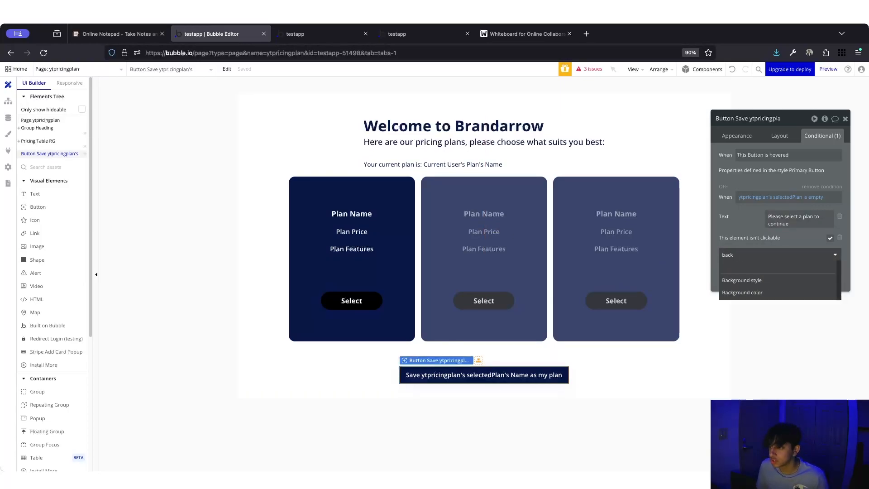
left_click(753, 293)
left_click(773, 241)
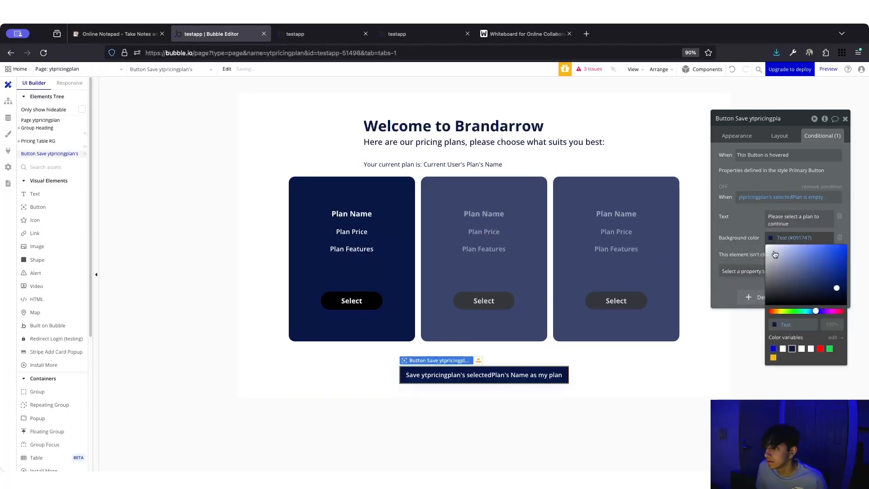
left_click(801, 294)
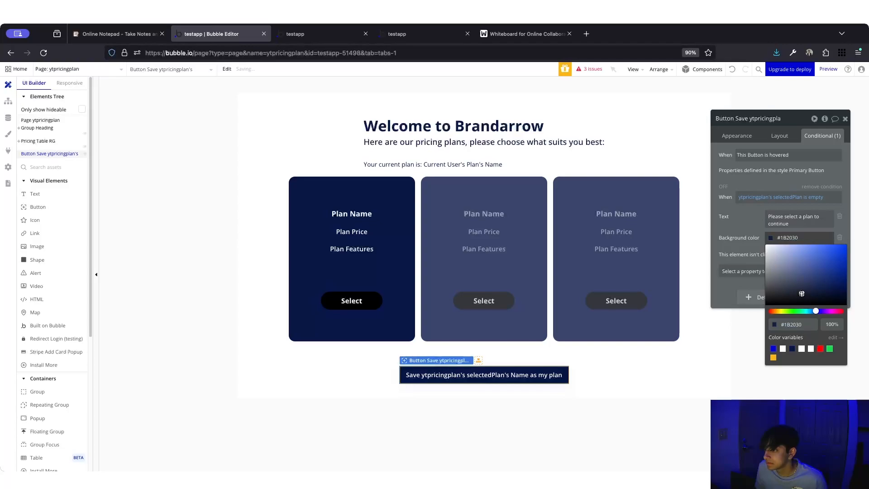
left_click(749, 240)
left_click(725, 187)
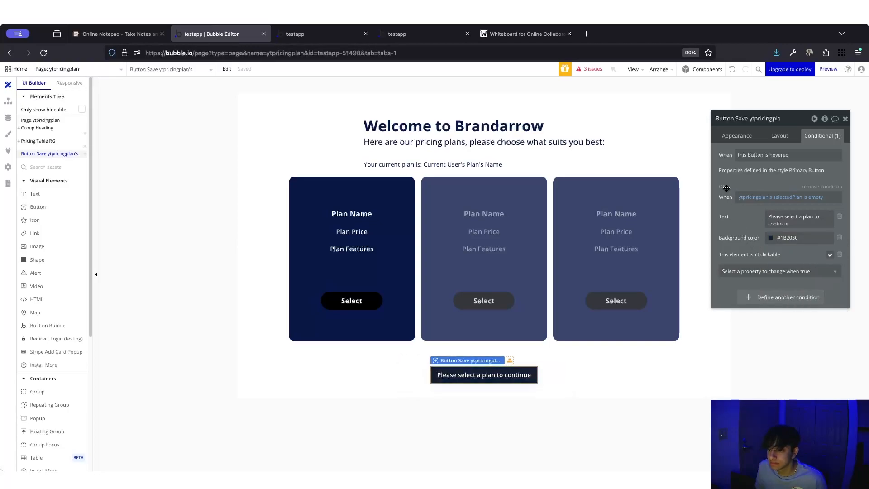
left_click(724, 187)
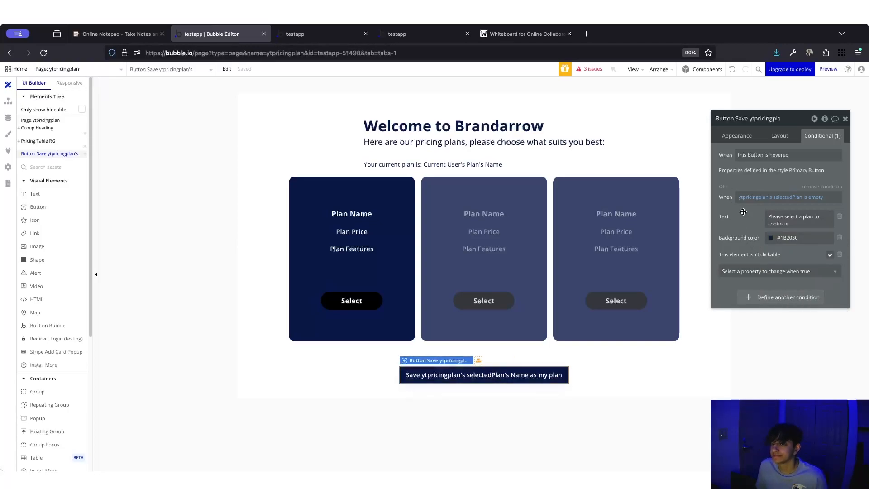
left_click(310, 35)
- Reload the preview and select Pro, Lite, Premium, then Lite, showing 'Save Lite as my plan'
key("super+r")
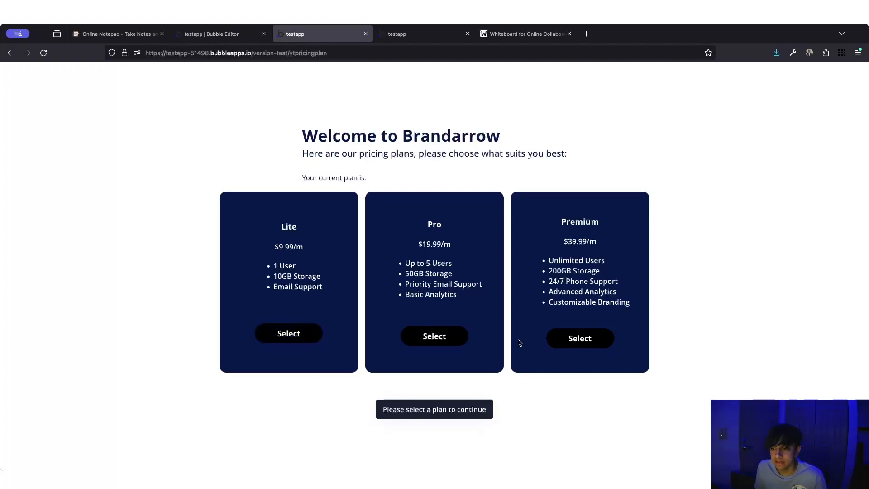
left_click(455, 337)
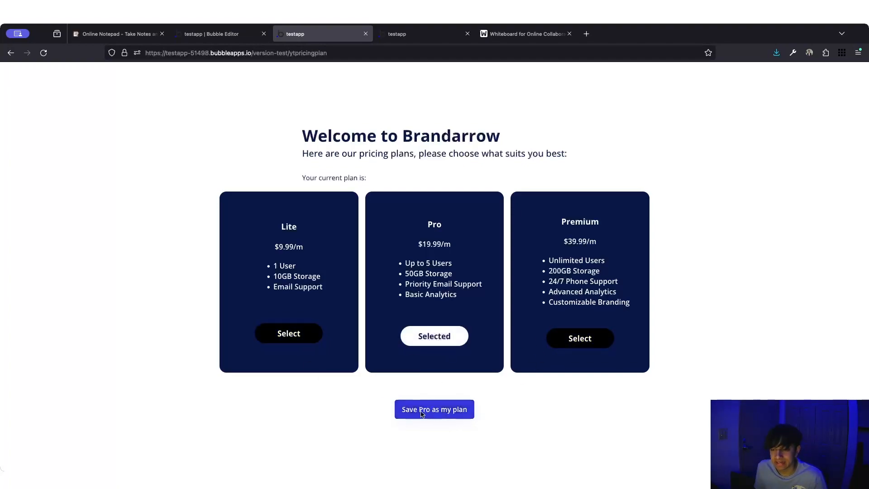
left_click(308, 341)
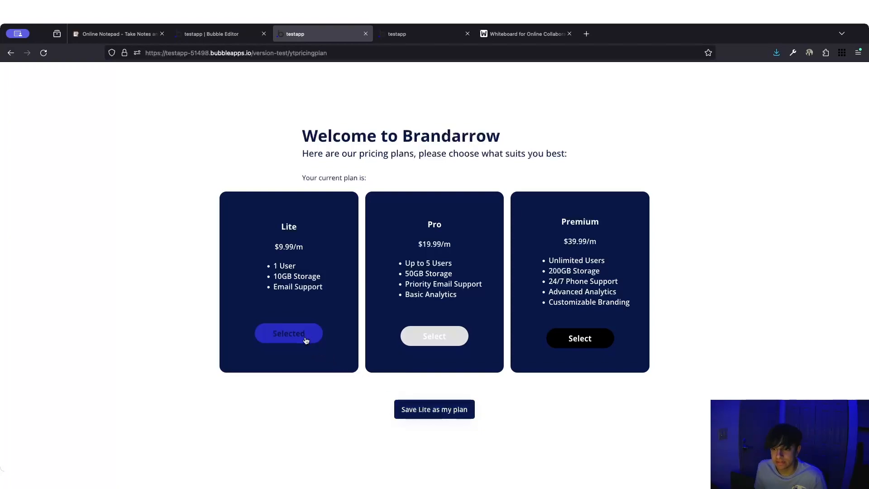
left_click(584, 338)
left_click(305, 338)
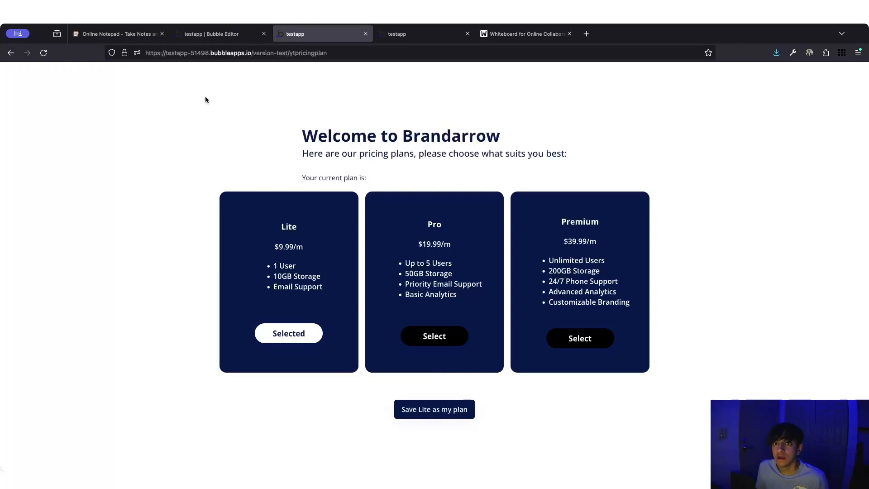
left_click(224, 38)
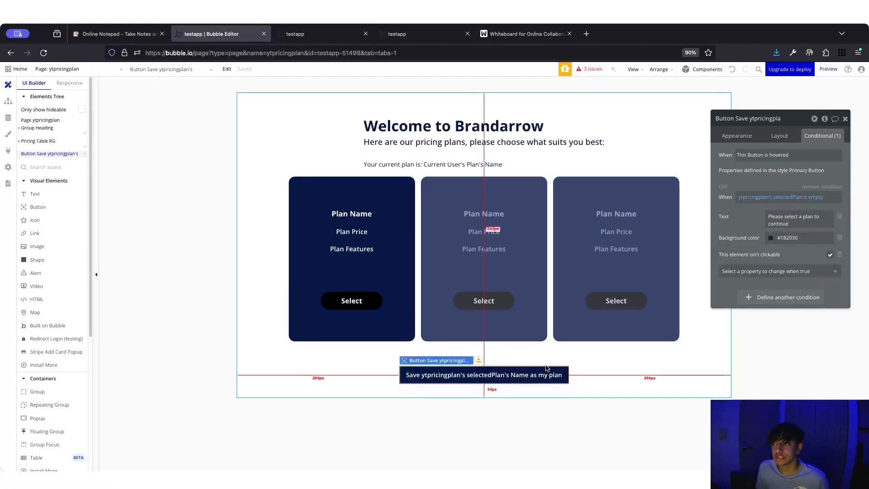
- Add a click workflow for the Save button from its Appearance settings
left_click(733, 135)
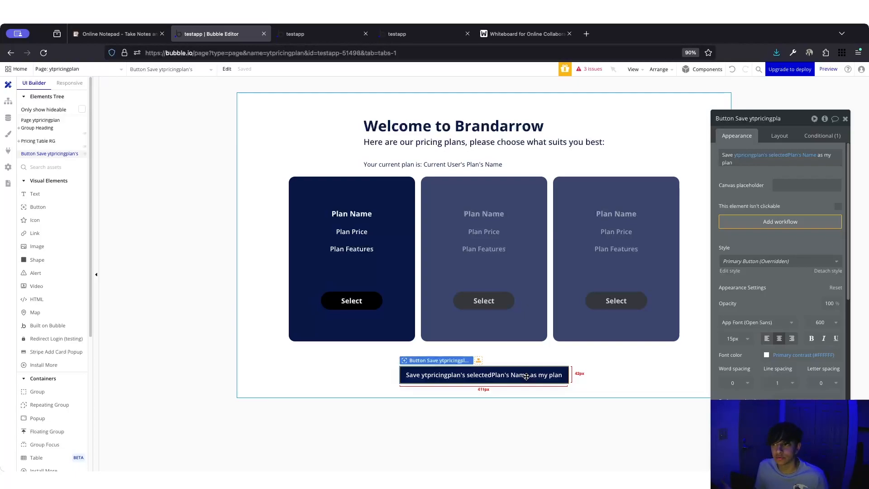
left_click(763, 222)
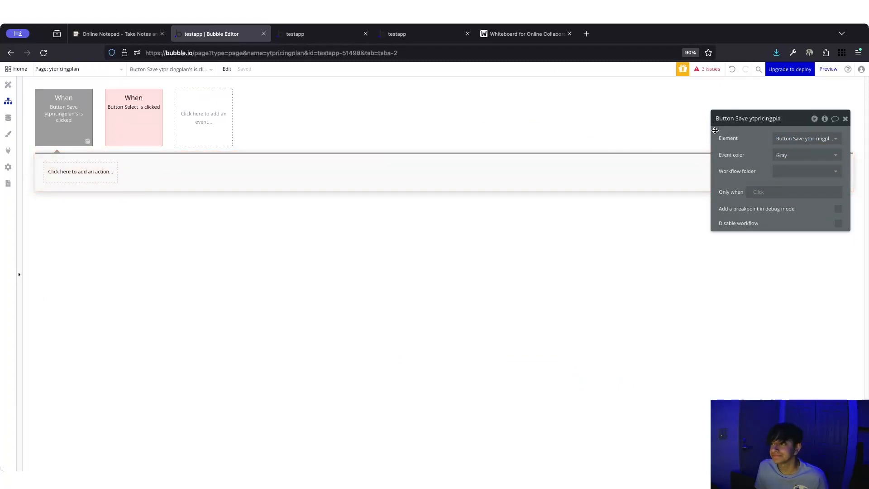
- Set the Save button's workflow event colour to Blue
left_click(787, 155)
left_click(783, 206)
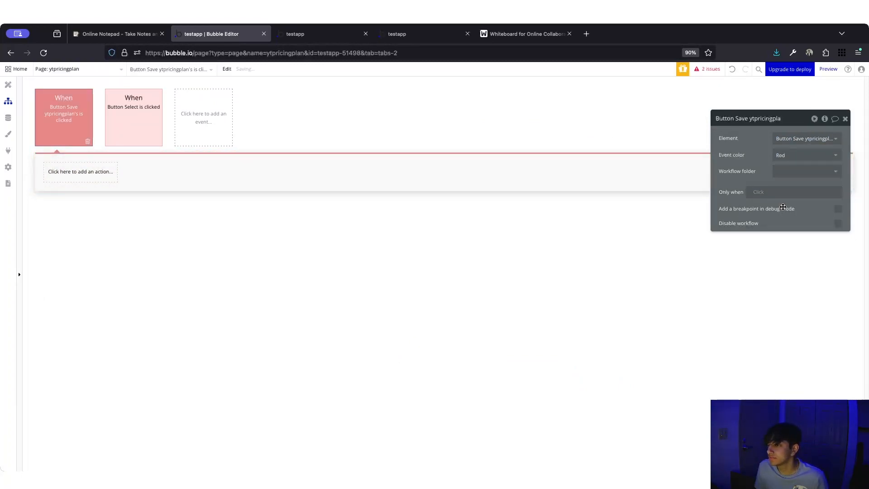
left_click(792, 153)
left_click(788, 194)
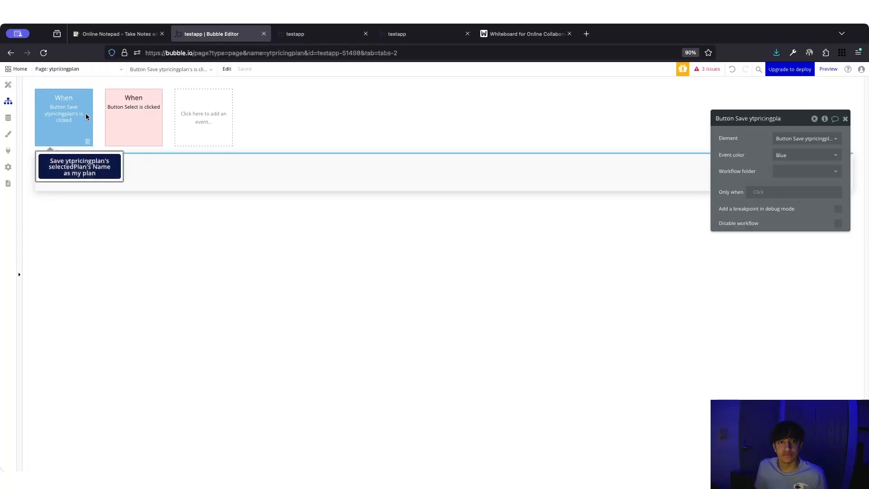
- Review the Select button's set-state step, then return to the Save event
left_click(120, 118)
left_click(78, 177)
left_click(117, 119)
left_click(60, 121)
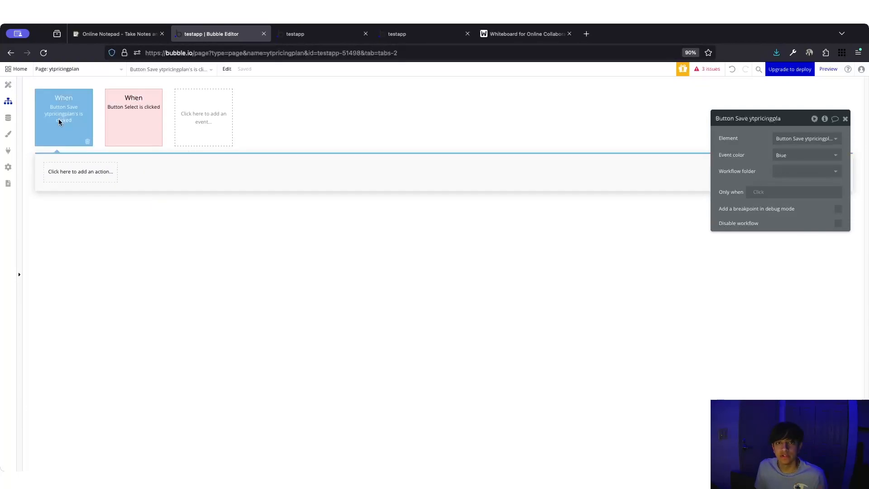
- Add a 'Make changes to current user' action that changes the Plan field
left_click(67, 172)
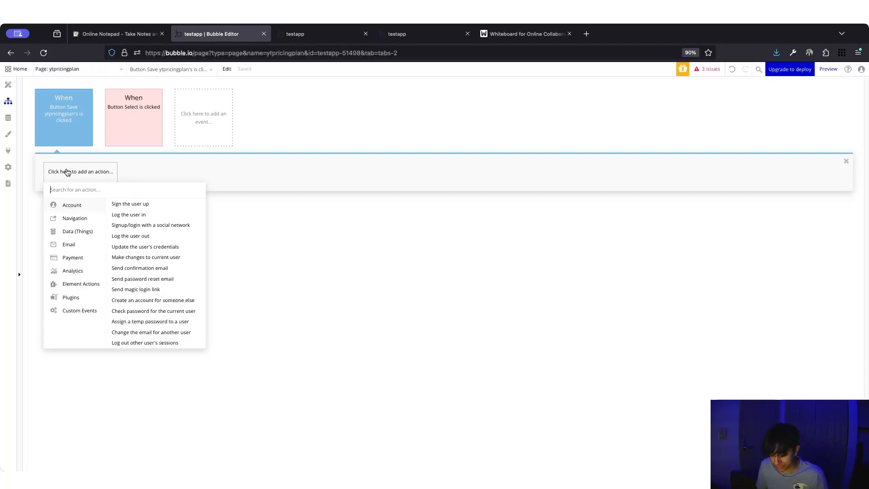
type("make chan")
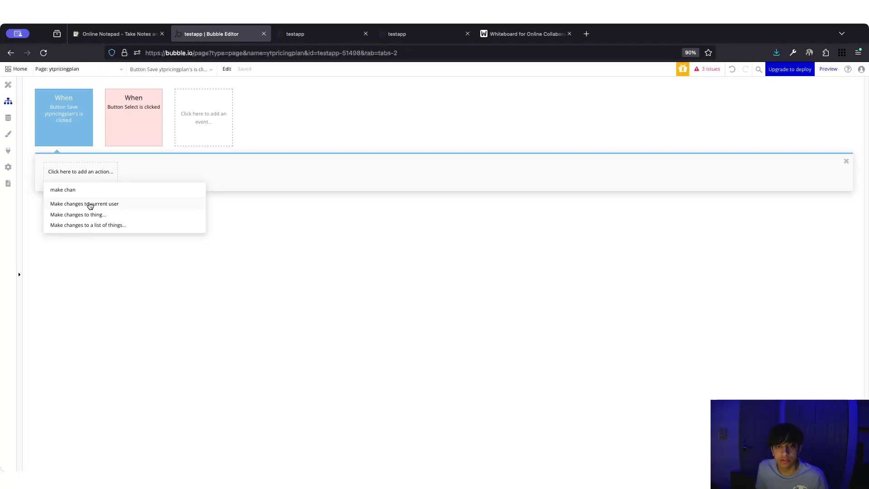
left_click(90, 204)
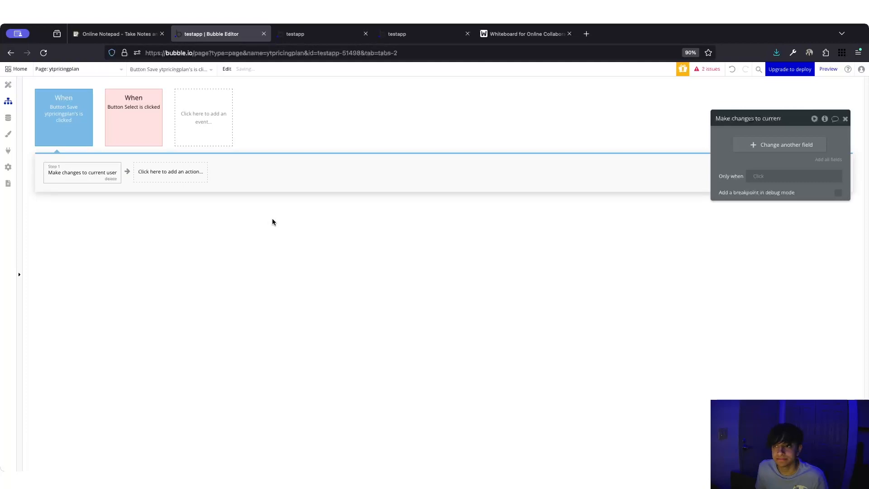
left_click(752, 145)
left_click(736, 140)
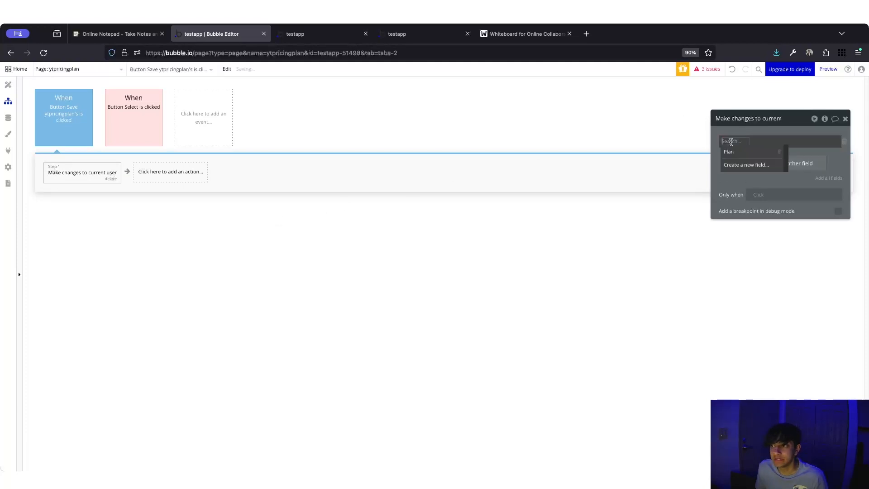
left_click(738, 154)
left_click(525, 34)
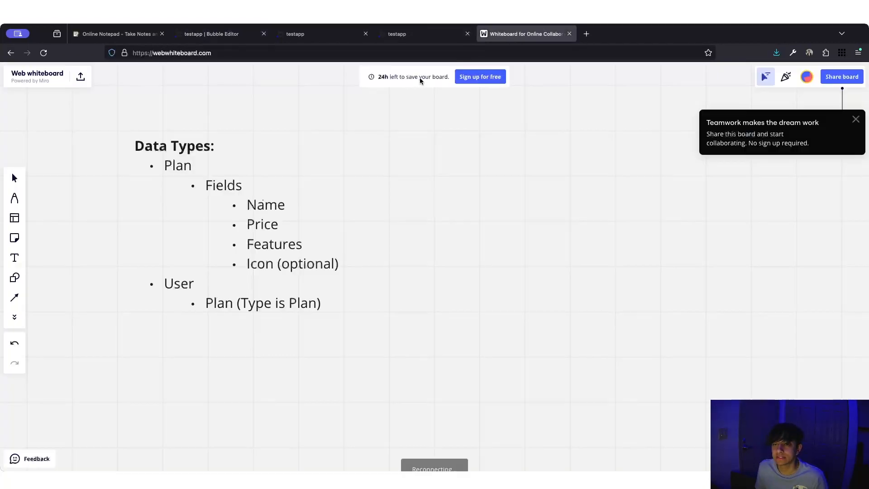
left_click(217, 33)
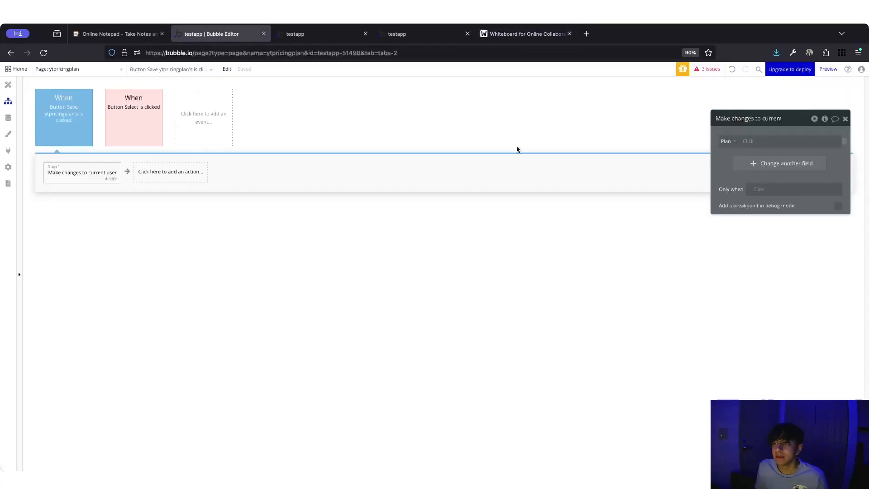
- Set Plan to ytpricingplan's selectedPlan, close the panel, and reload the preview
left_click(747, 140)
type("yt")
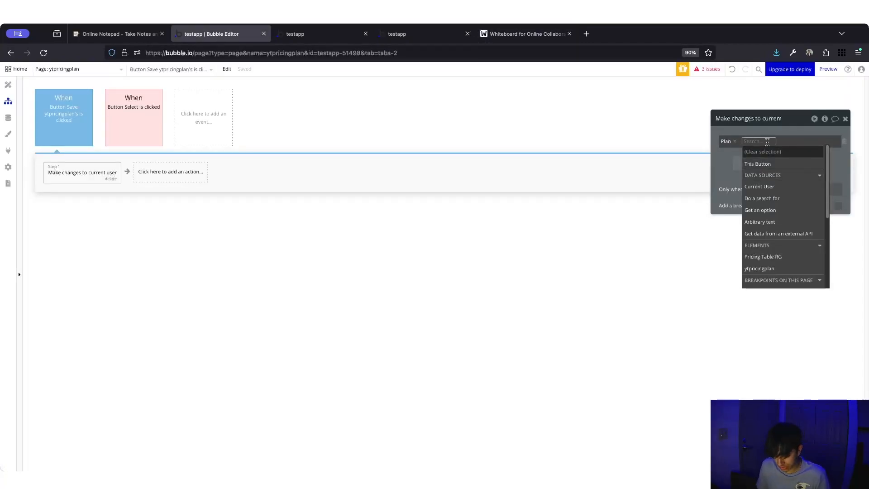
left_click(774, 162)
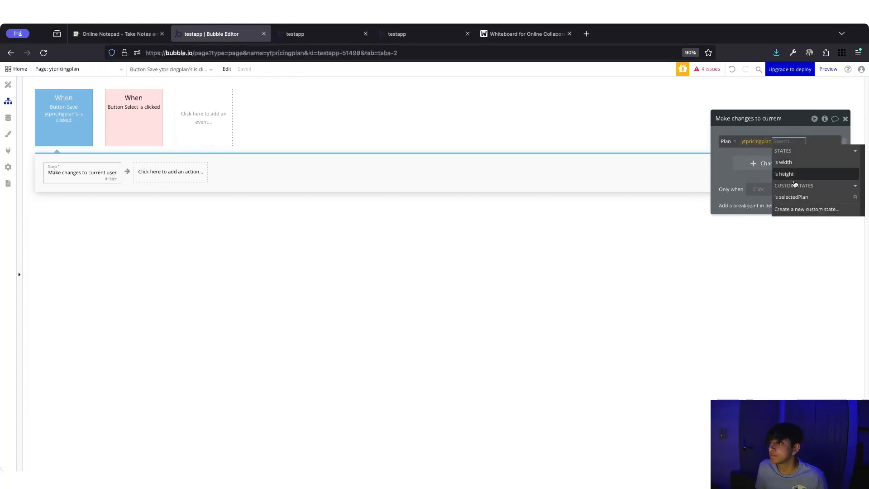
left_click(796, 197)
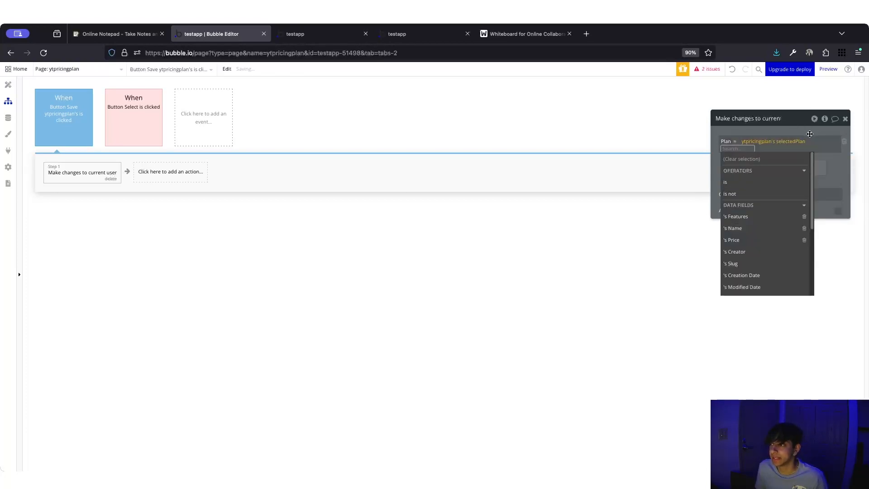
left_click(808, 130)
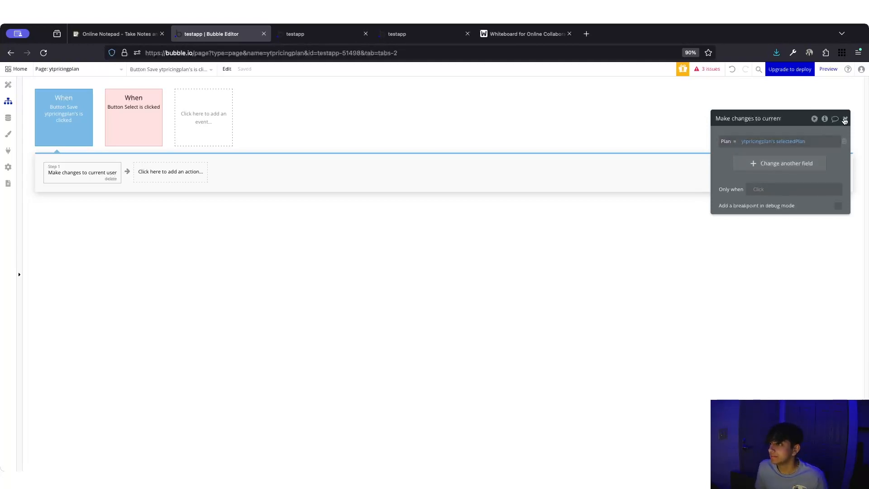
left_click(845, 118)
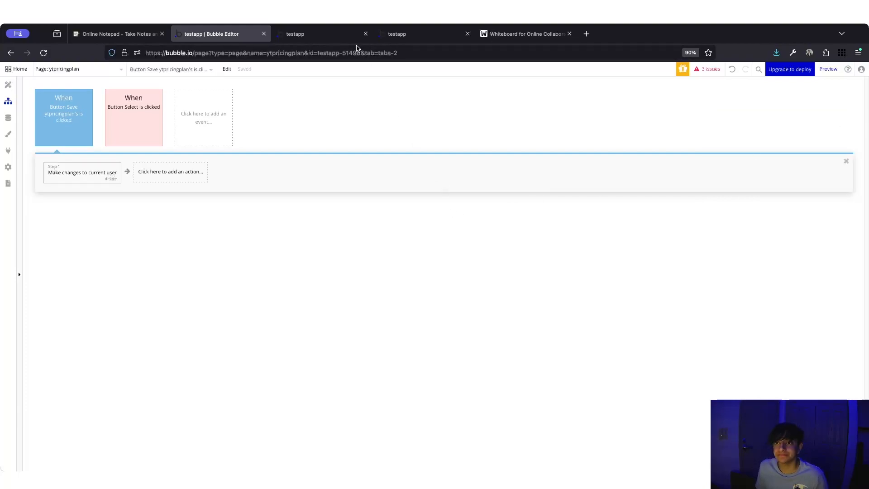
left_click(344, 34)
key("super+r")
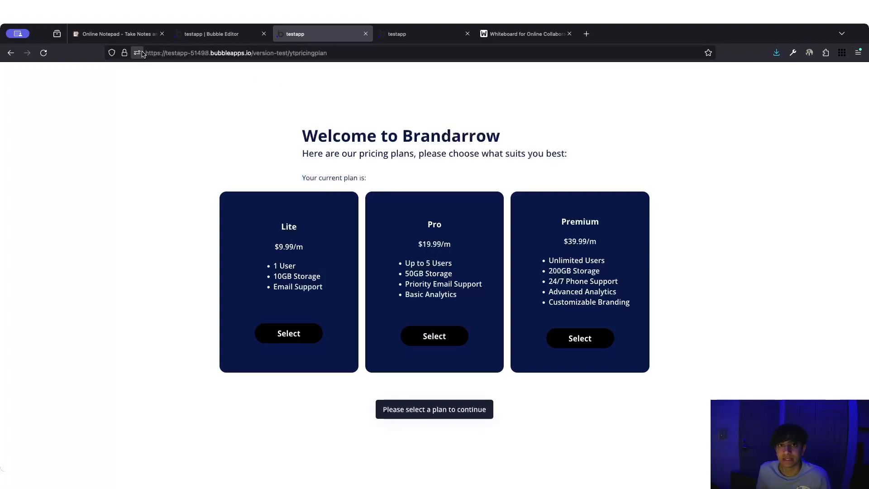
- Open the current user's record under Data > App data
left_click(211, 34)
left_click(9, 118)
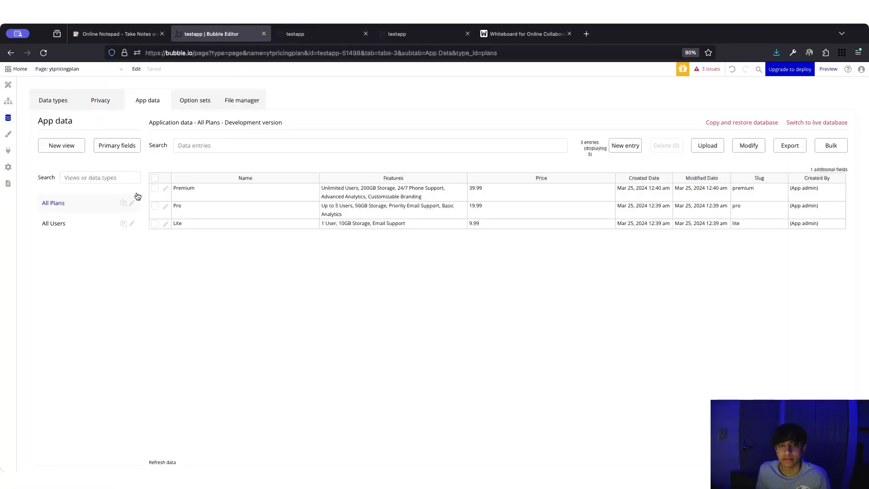
left_click(66, 231)
left_click(166, 188)
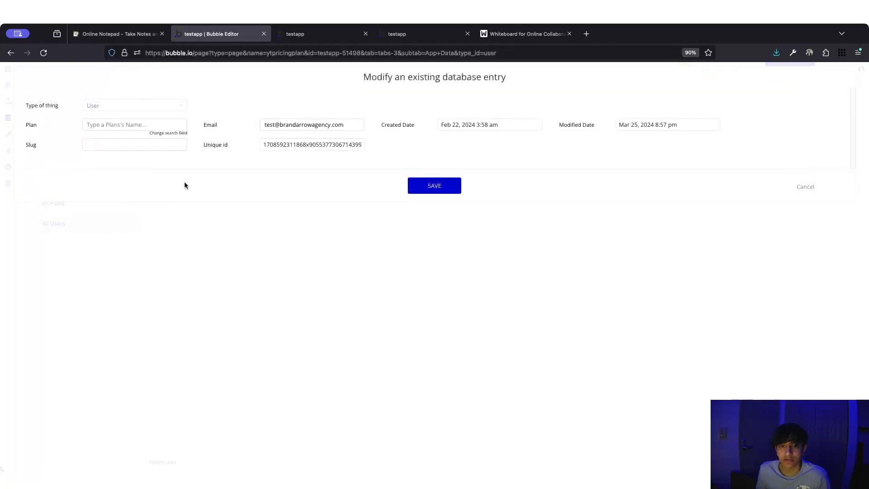
- Select and save the Lite plan in the preview, then check the stored Plan
left_click(324, 34)
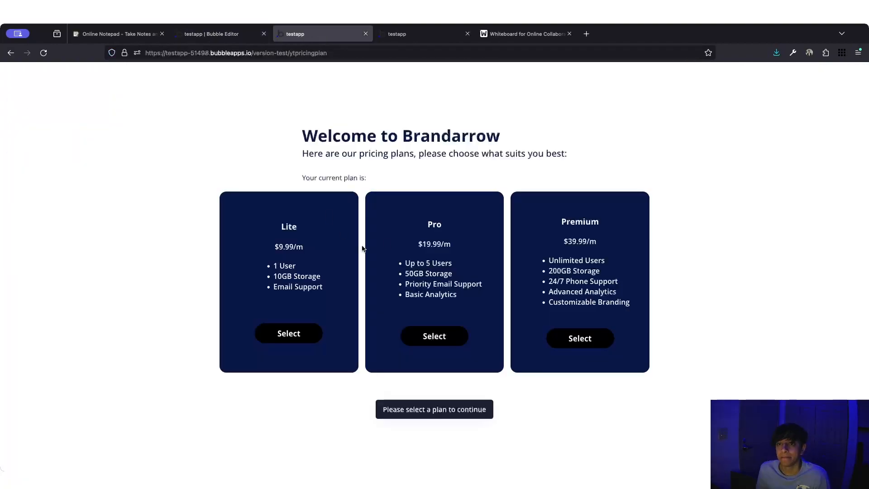
left_click(295, 335)
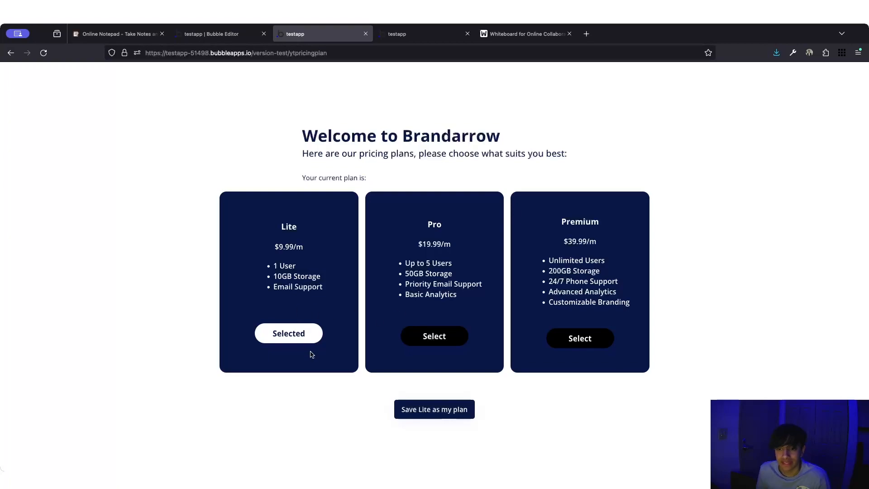
left_click(434, 411)
triple_click(363, 178)
left_click(416, 178)
- Select and save the Premium plan, then confirm the user's Plan shows Premium
left_click(200, 34)
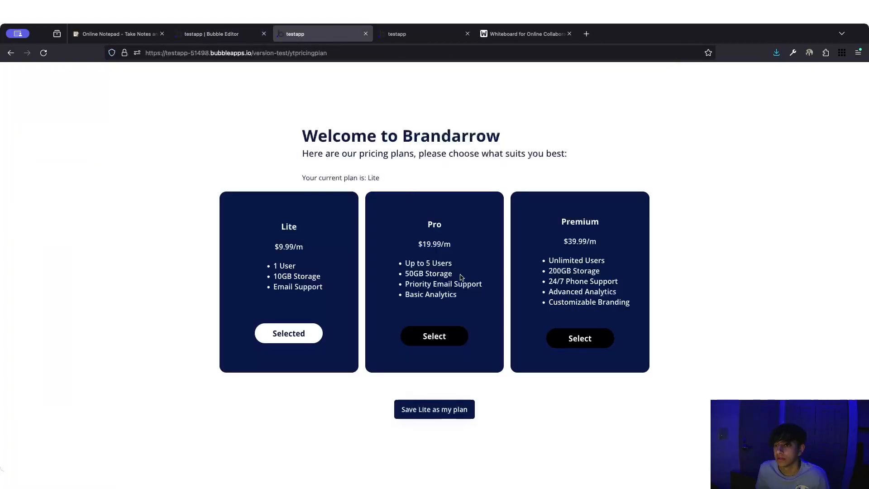
left_click(563, 335)
left_click(450, 410)
left_click(199, 34)
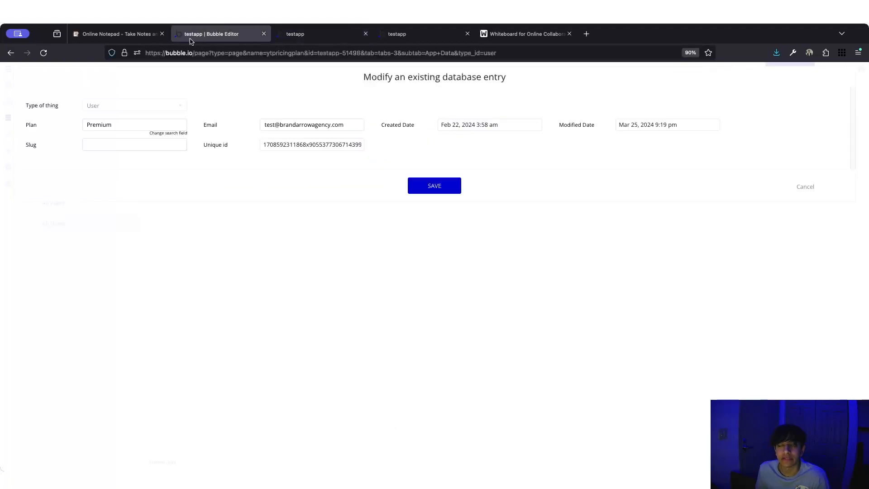
left_click(303, 41)
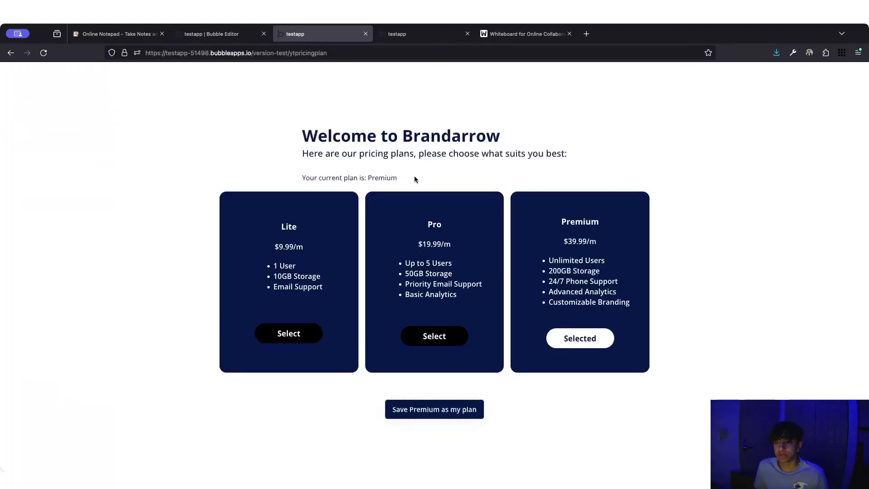
- Close the user record without saving and return to the page's workflows
left_click(227, 36)
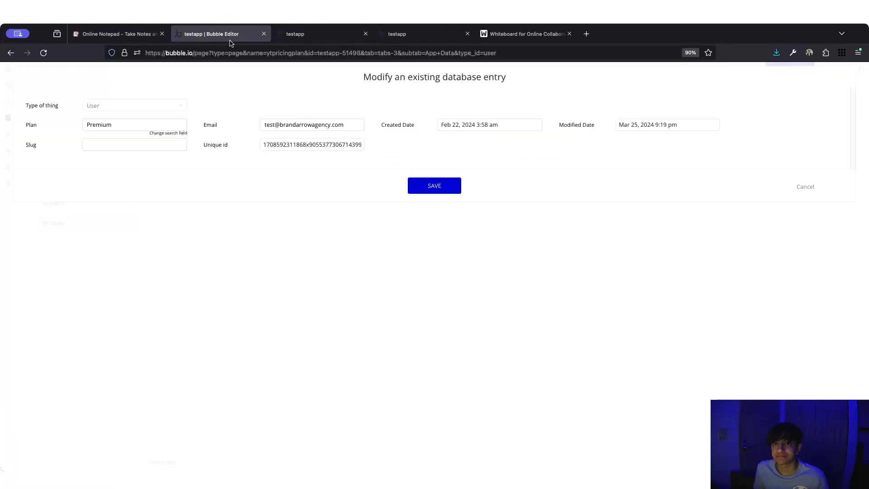
left_click(806, 188)
left_click(8, 102)
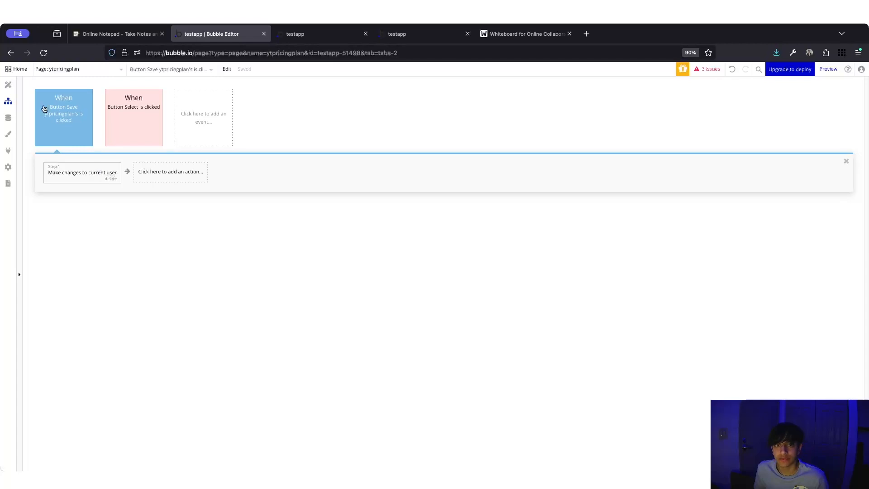
- Move between Design and the Save workflow, dismiss the action list, and land on the pricing page design
left_click(8, 84)
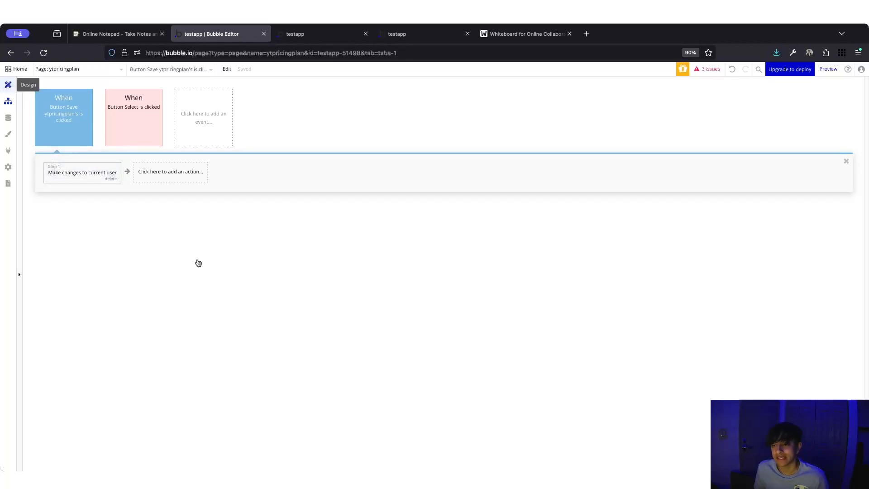
left_click(8, 102)
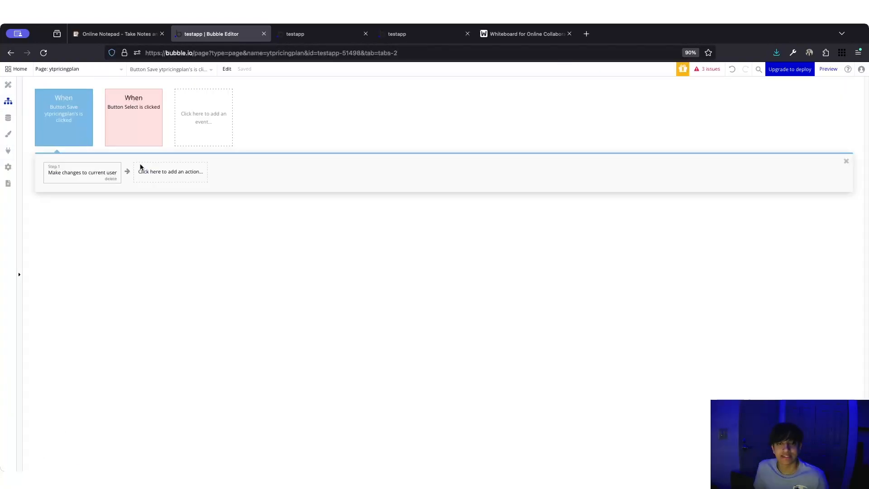
left_click(149, 176)
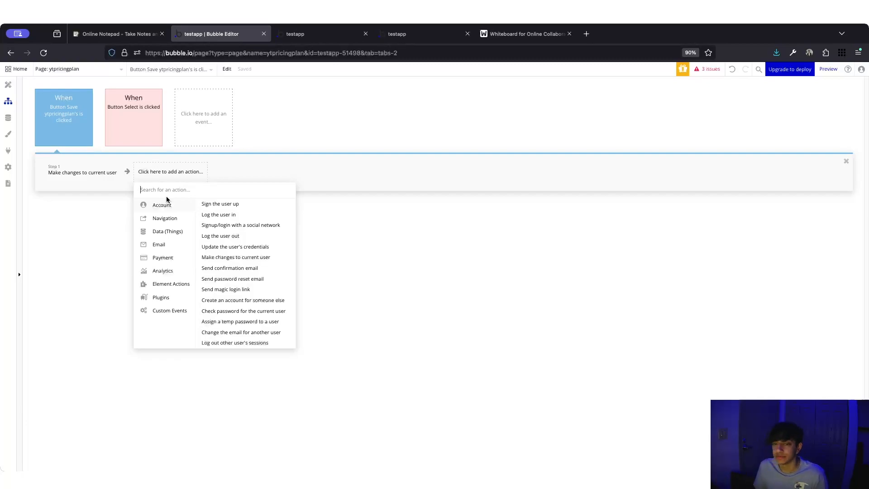
left_click(433, 220)
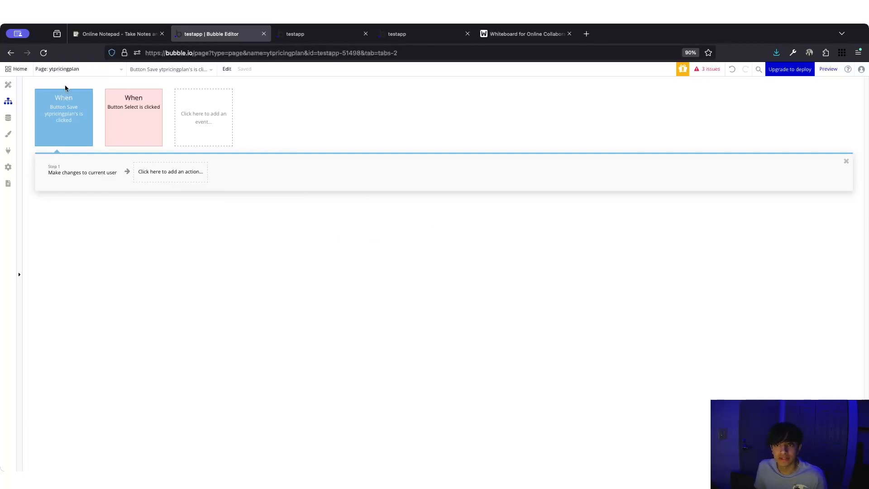
left_click(9, 88)
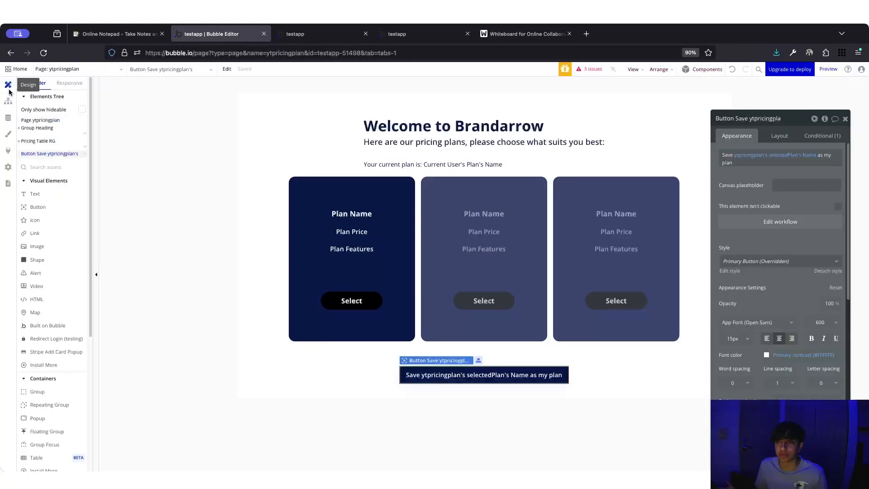